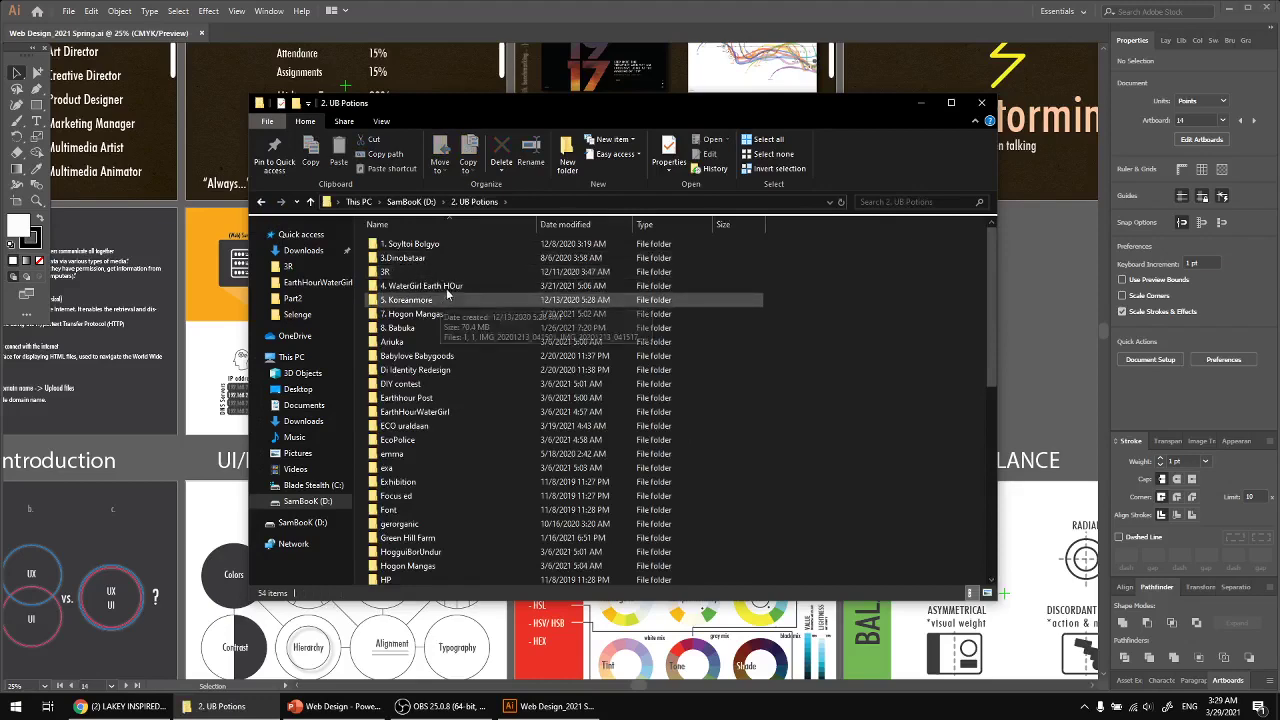
Open the 3R Illustrator file from the 3R folder, ignoring the missing linked image
double_click(422, 273)
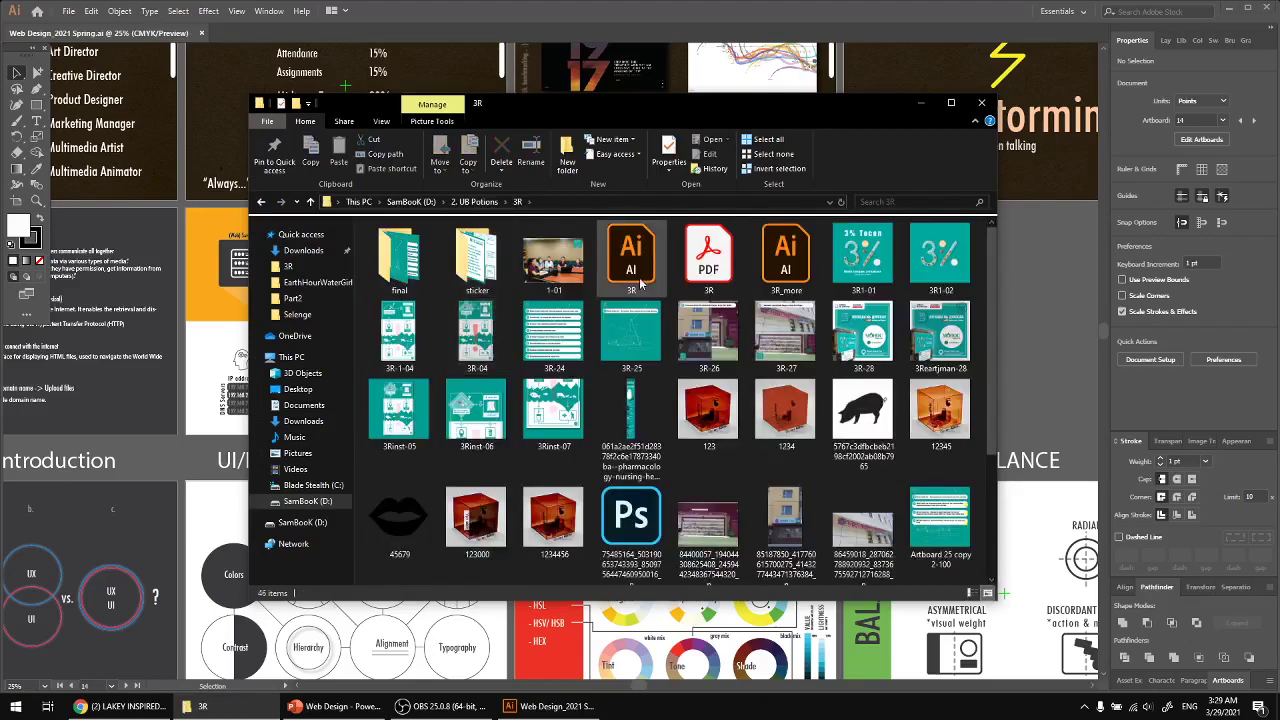
left_click(413, 711)
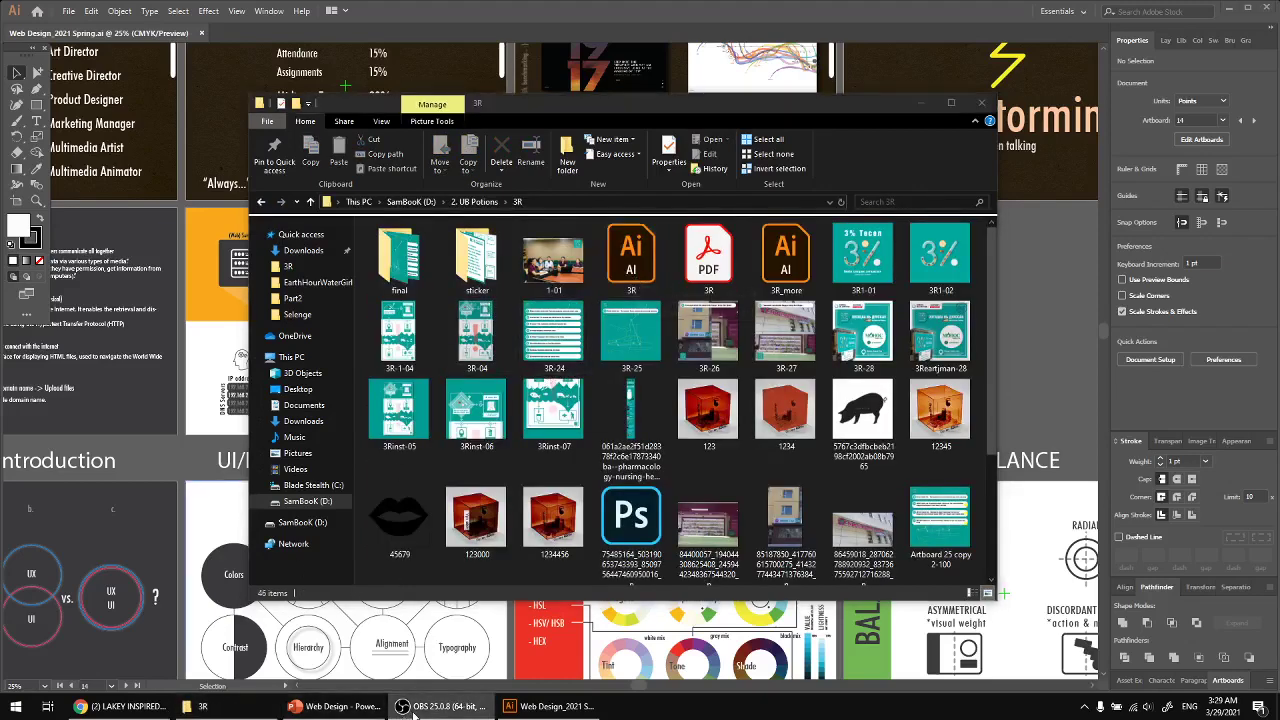
double_click(628, 285)
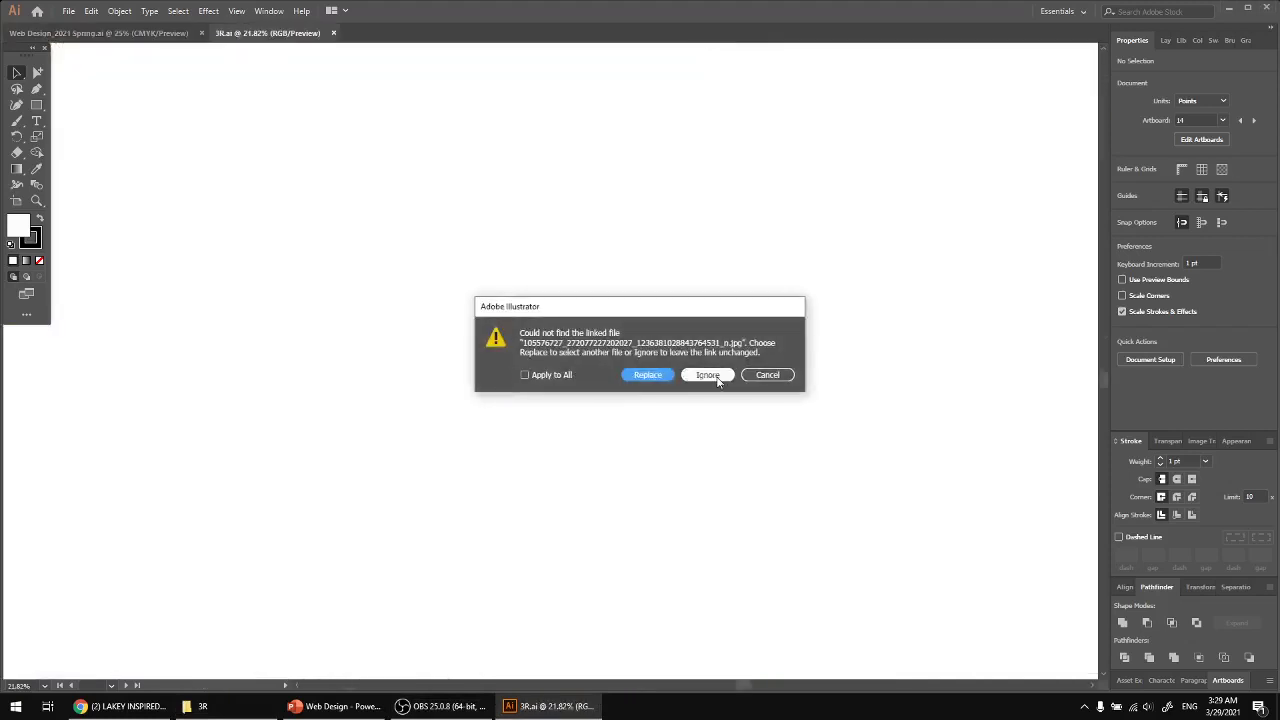
left_click(707, 375)
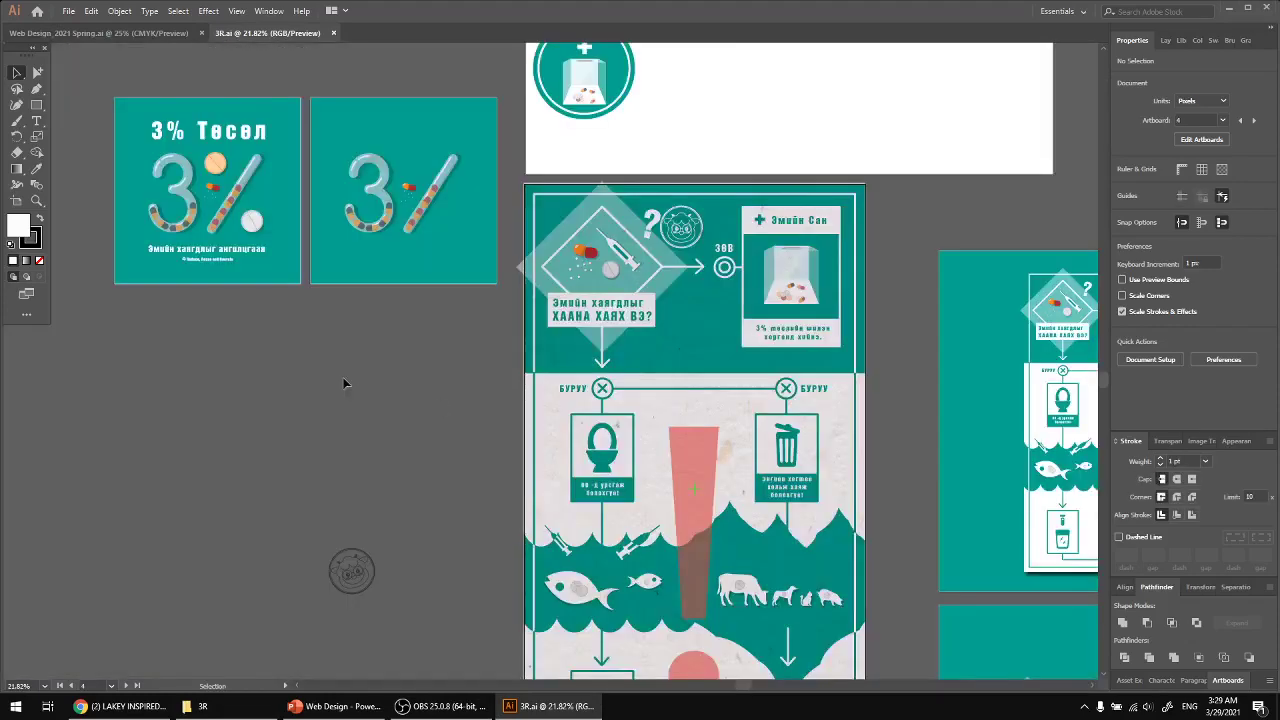
Examine the two square 3% artboards up close, including the "3 %" characters in the first one's title
left_click_drag(343, 383, 411, 505)
scroll(334, 311, "up", 3)
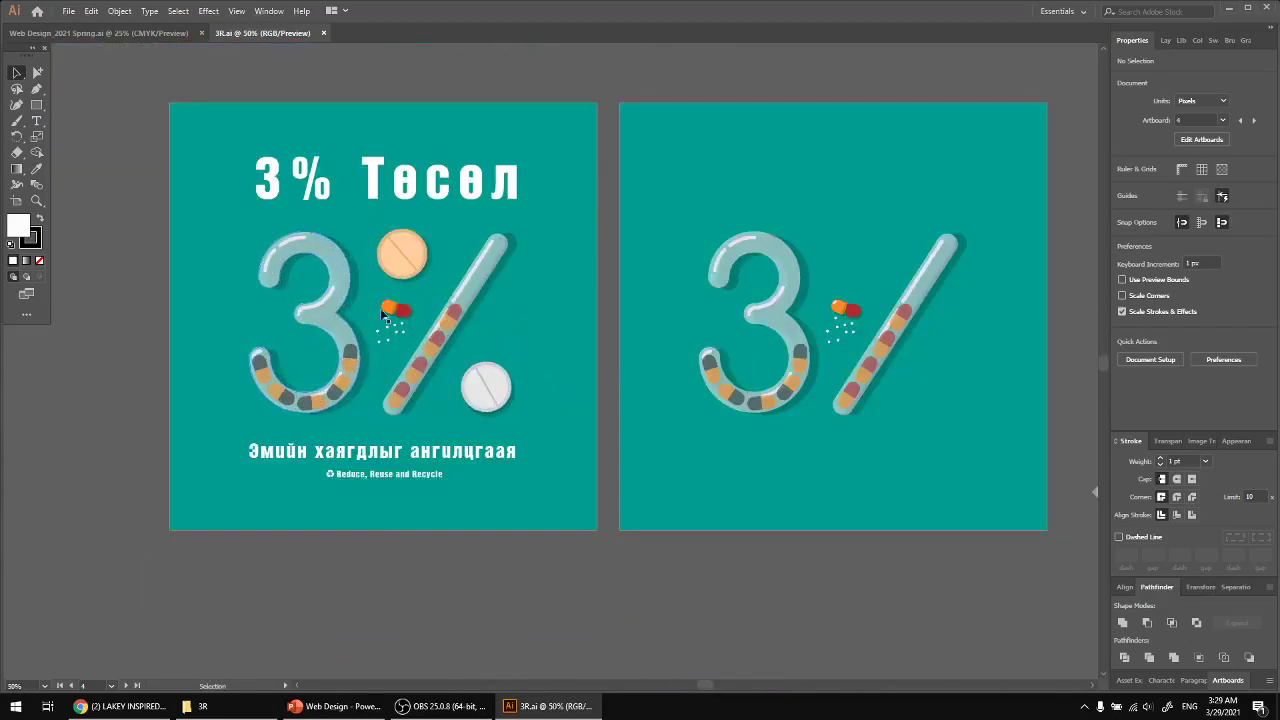
left_click_drag(602, 376, 612, 410)
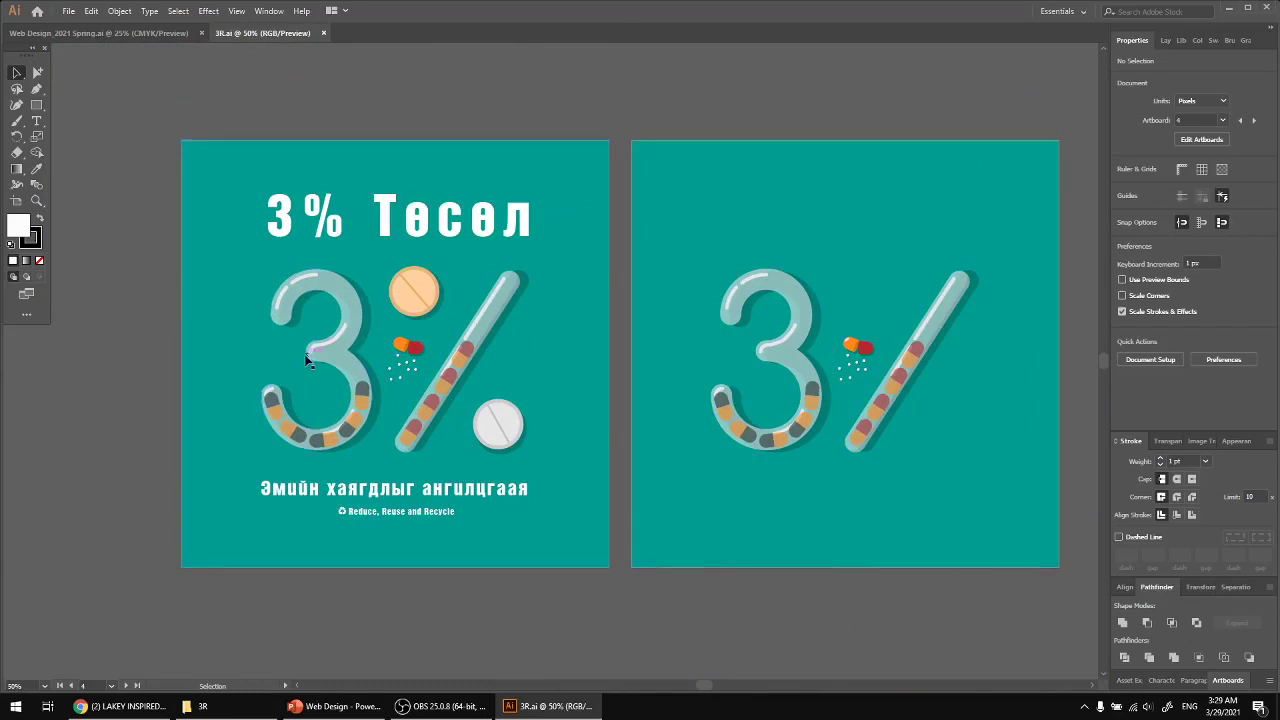
double_click(348, 222)
left_click_drag(348, 218, 257, 217)
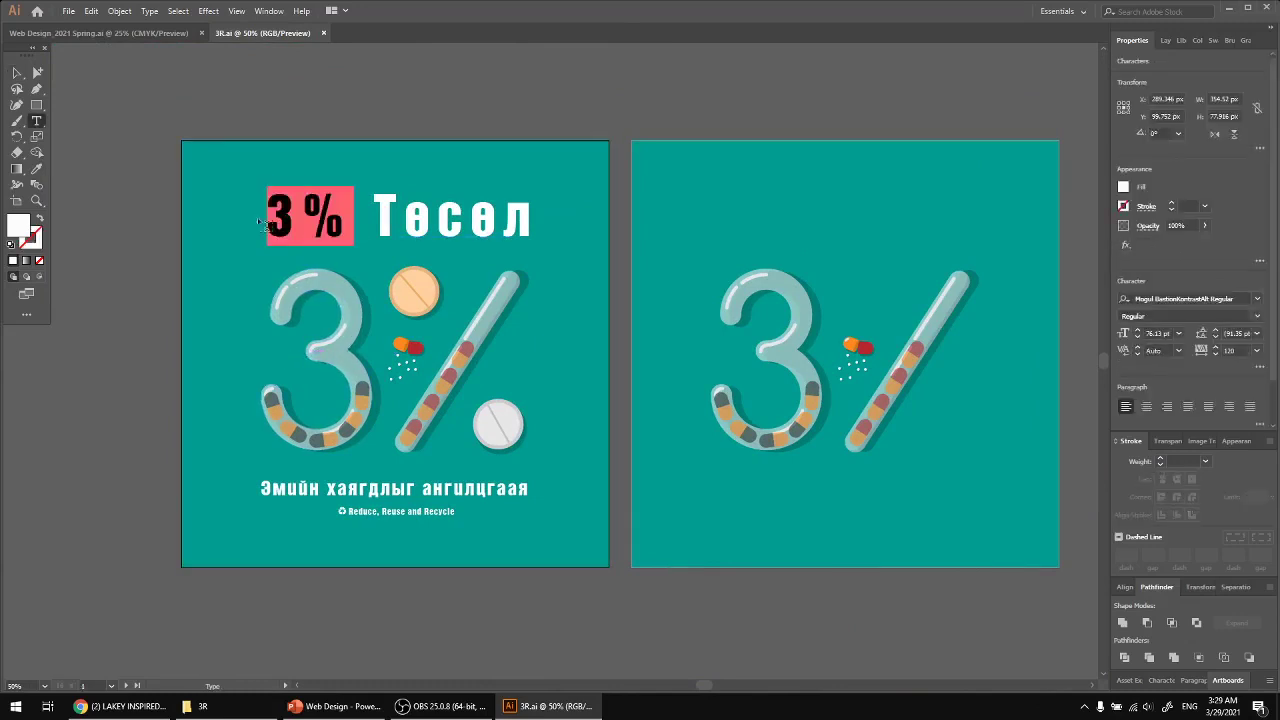
key("Escape")
left_click(155, 339)
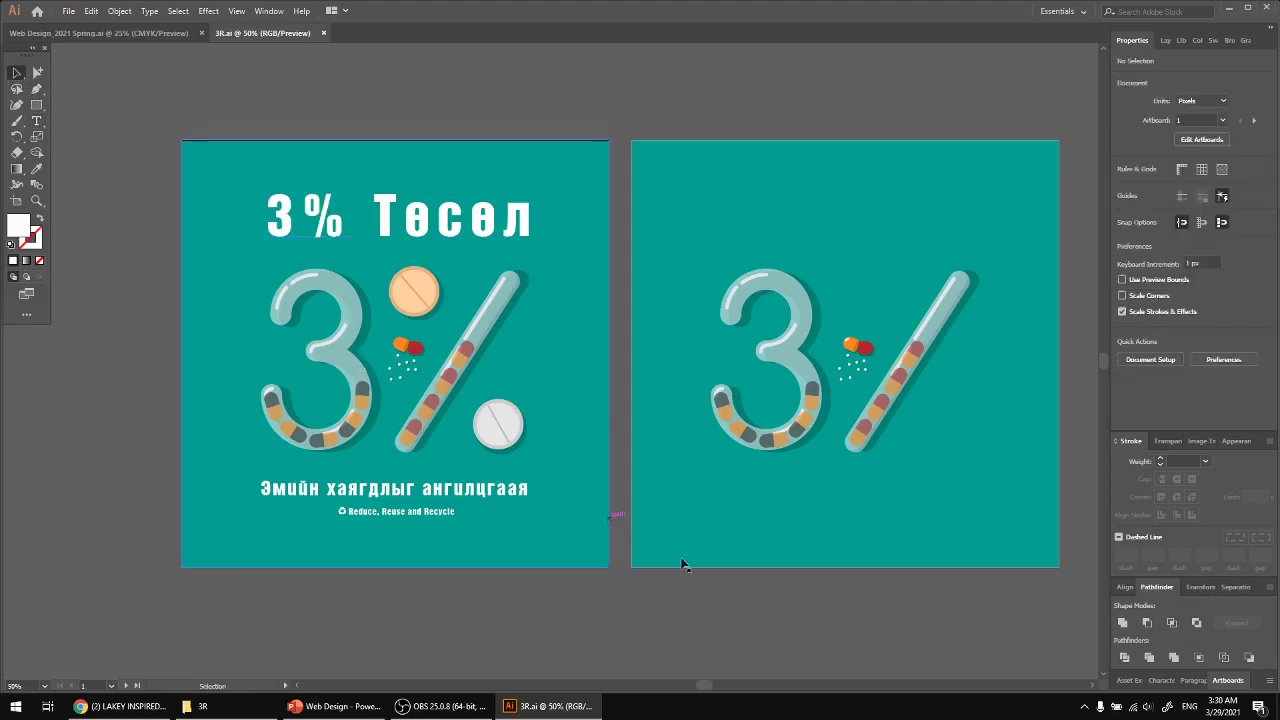
Inspect the transparent glass-like numeral 3 on the first artboard up close, including its outline and shadow
left_click_drag(661, 614, 635, 586)
scroll(337, 353, "up", 3)
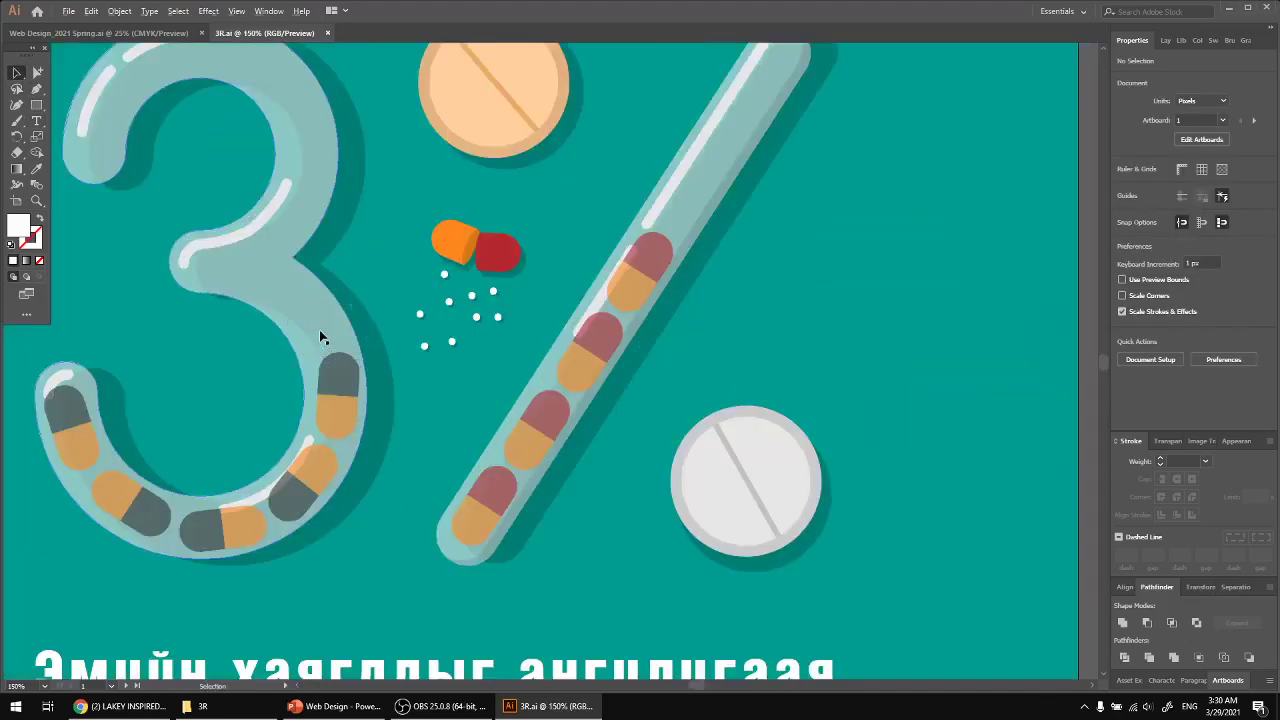
left_click(271, 272)
left_click_drag(240, 260, 364, 310)
key("a")
key("v")
key("ctrl+z")
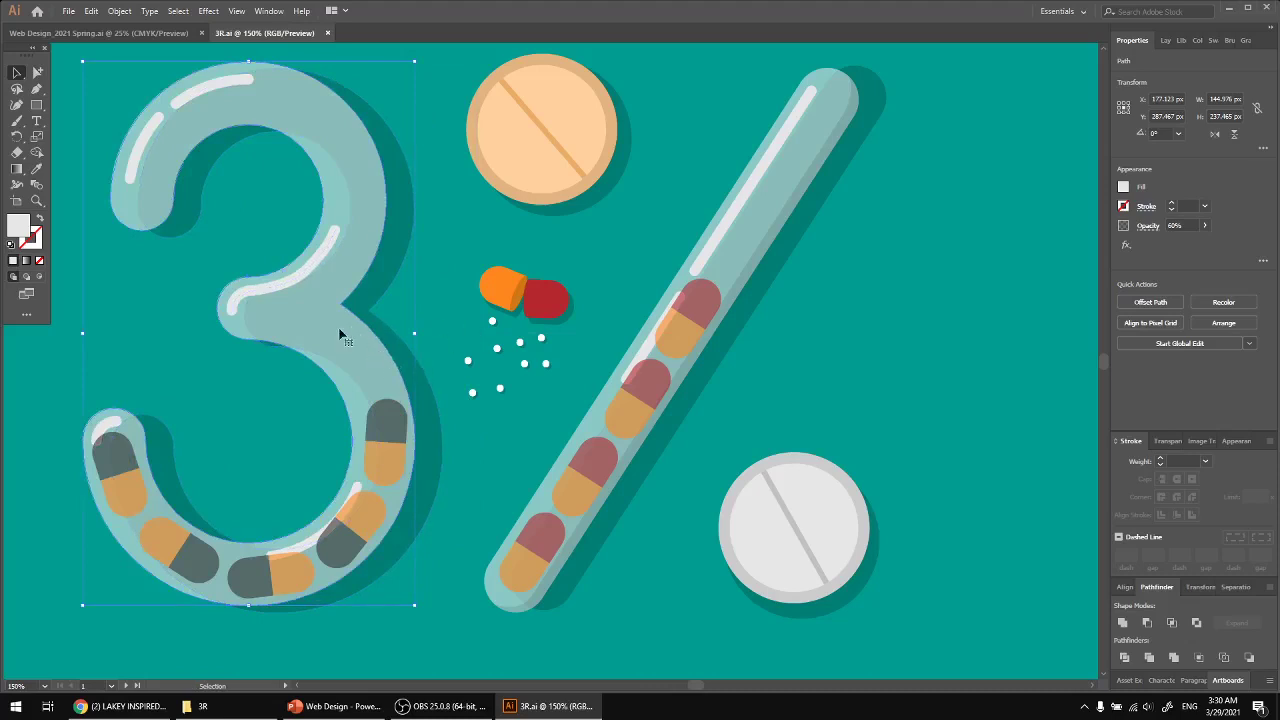
scroll(340, 335, "up", 9)
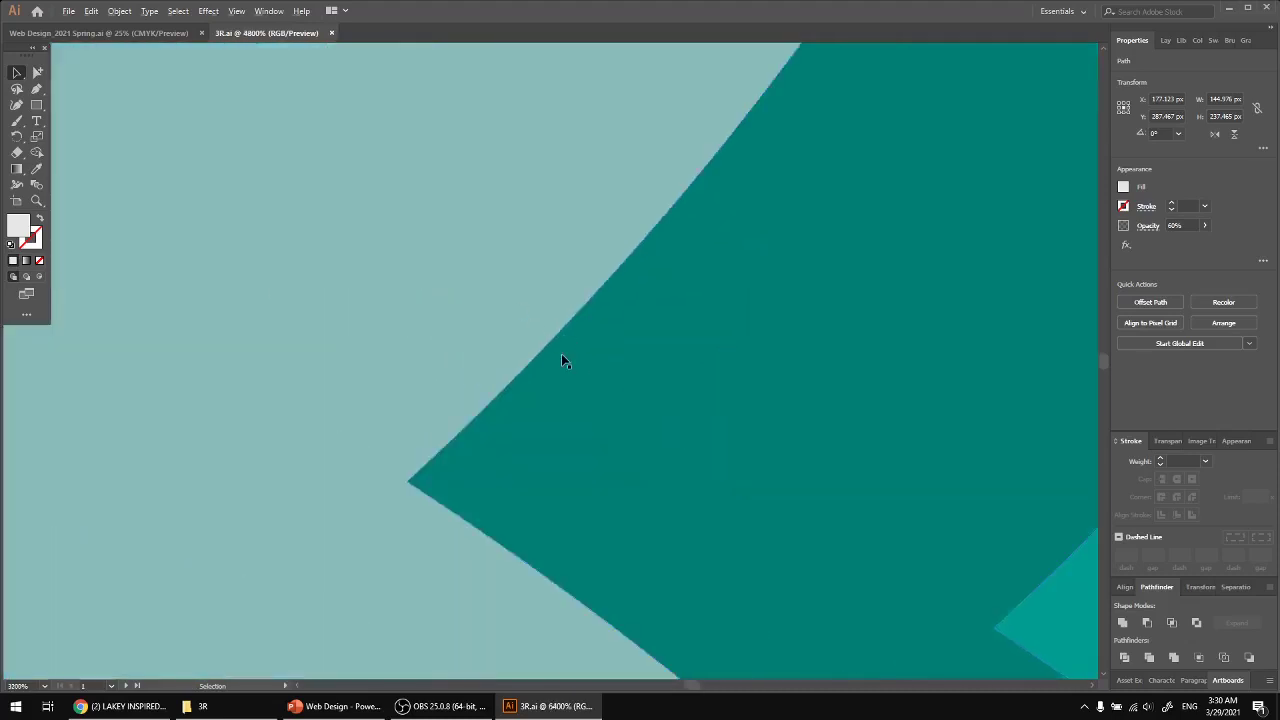
scroll(561, 355, "down", 9)
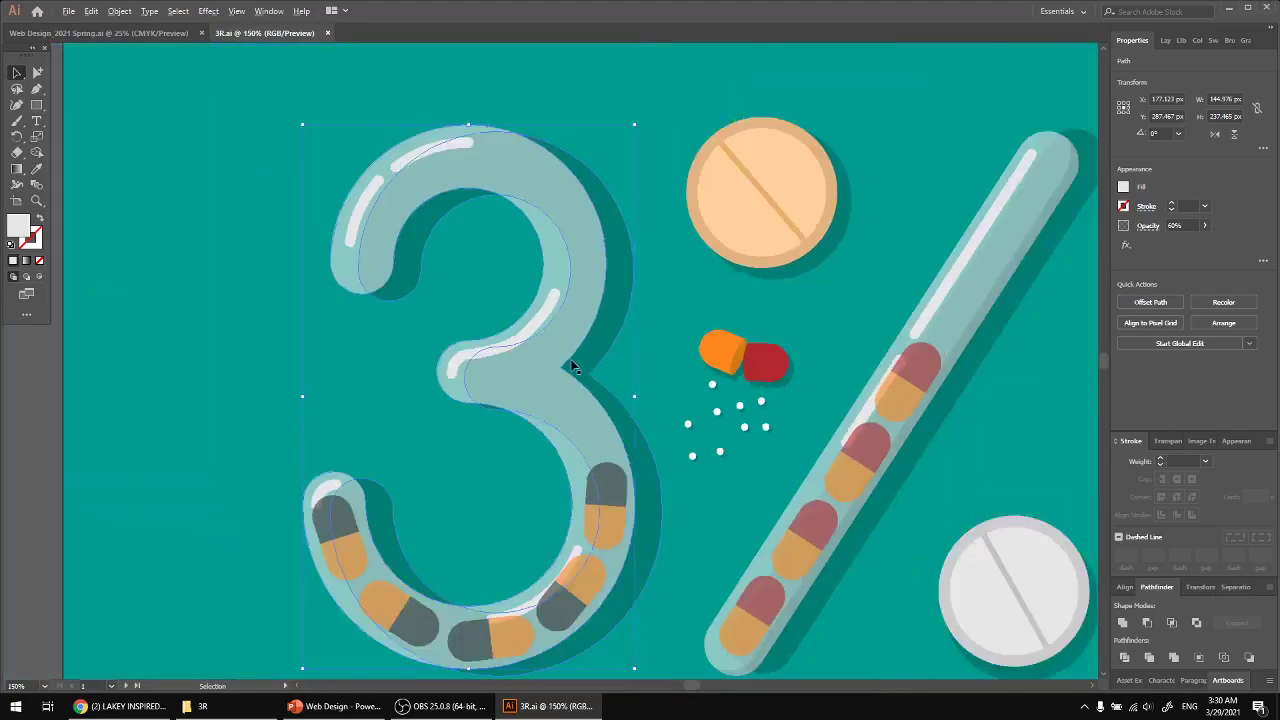
scroll(572, 366, "down", 2)
left_click(317, 348)
Compare the two square 3% artboards side by side, with and without the text and round pills
left_click_drag(703, 456, 223, 411)
left_click_drag(740, 544, 697, 487)
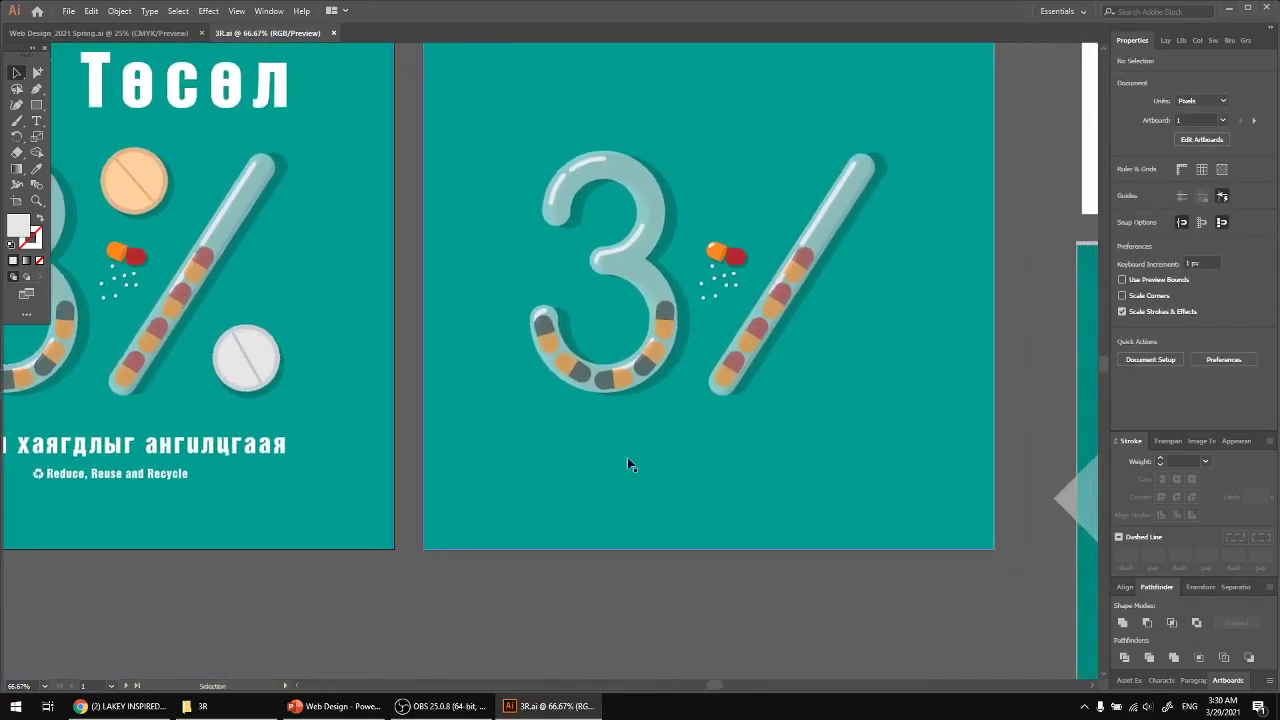
scroll(595, 430, "down", 1)
left_click_drag(358, 560, 448, 596)
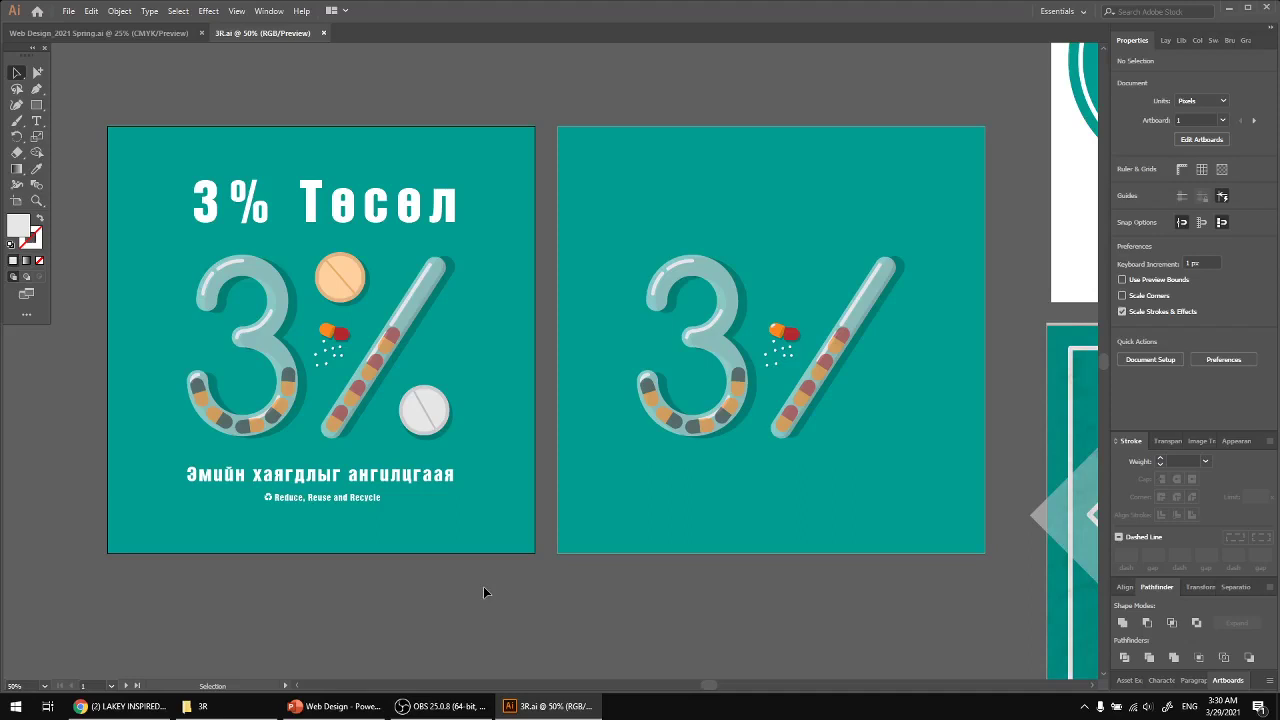
left_click_drag(430, 583, 444, 591)
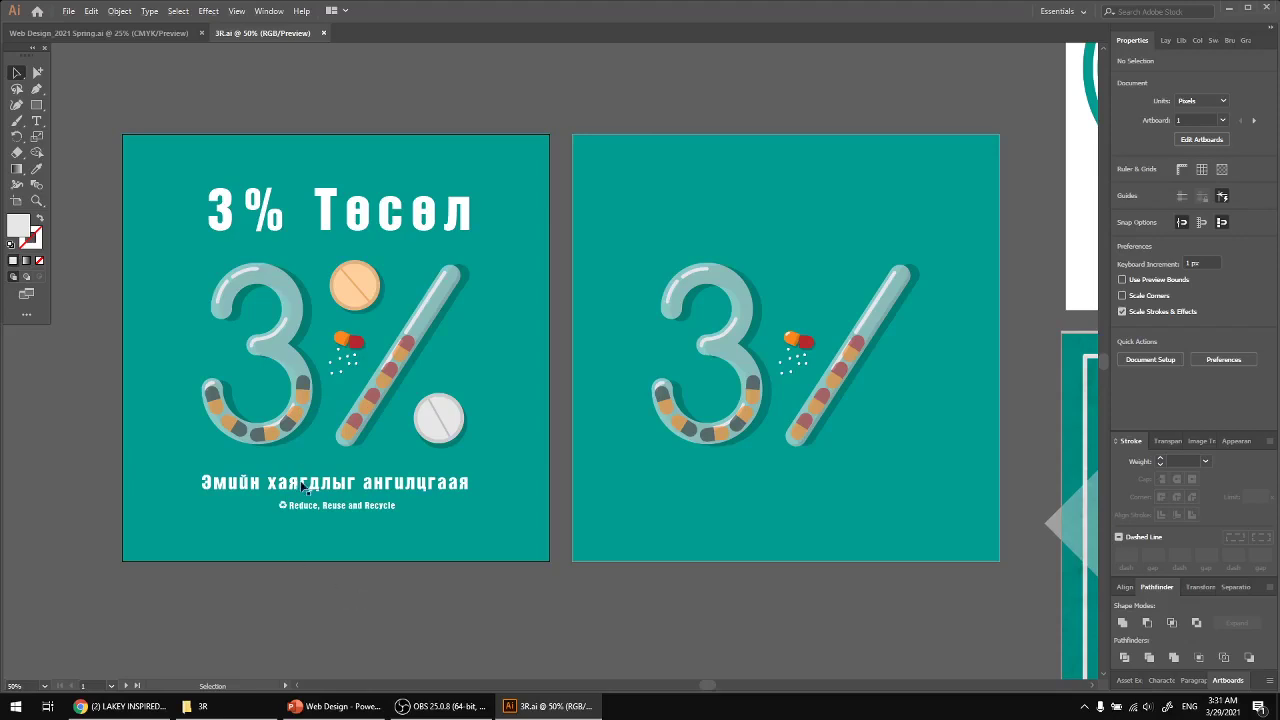
scroll(303, 487, "up", 1)
left_click_drag(325, 450, 351, 497)
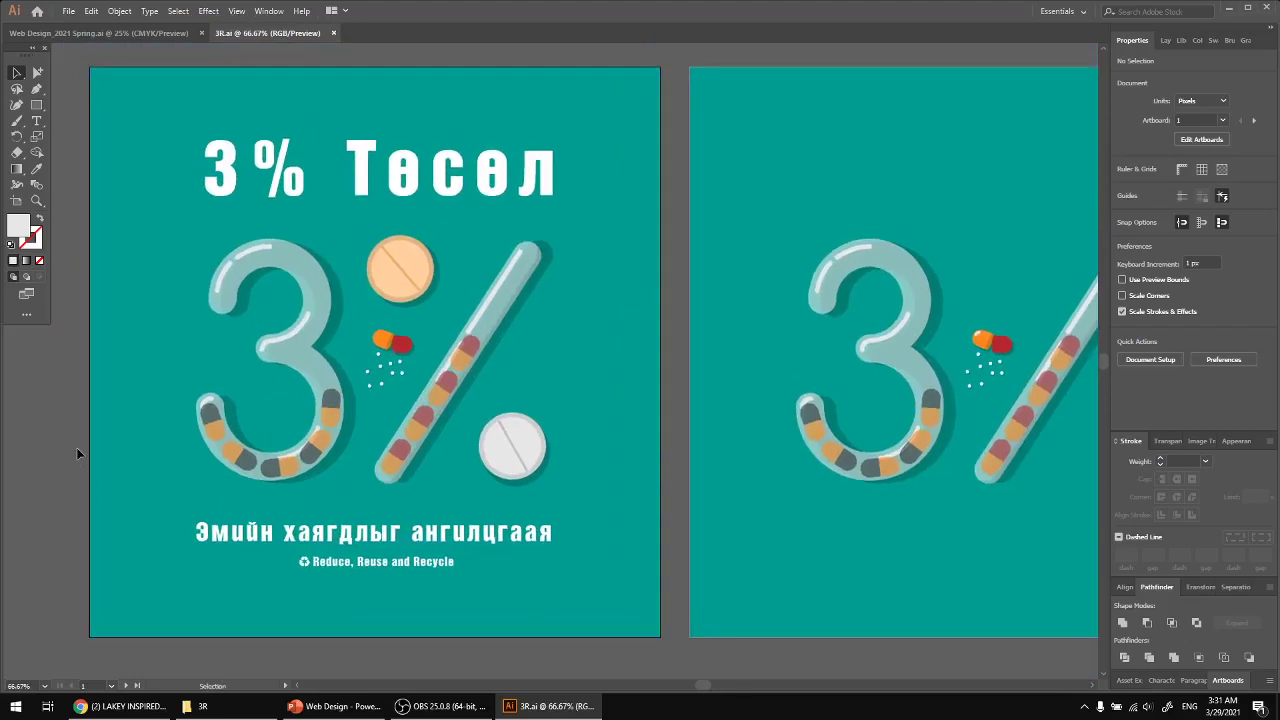
Check the glass numeral, the percent slash and the "3 %" title text of the first artboard by selecting them
left_click(300, 339)
left_click(500, 326)
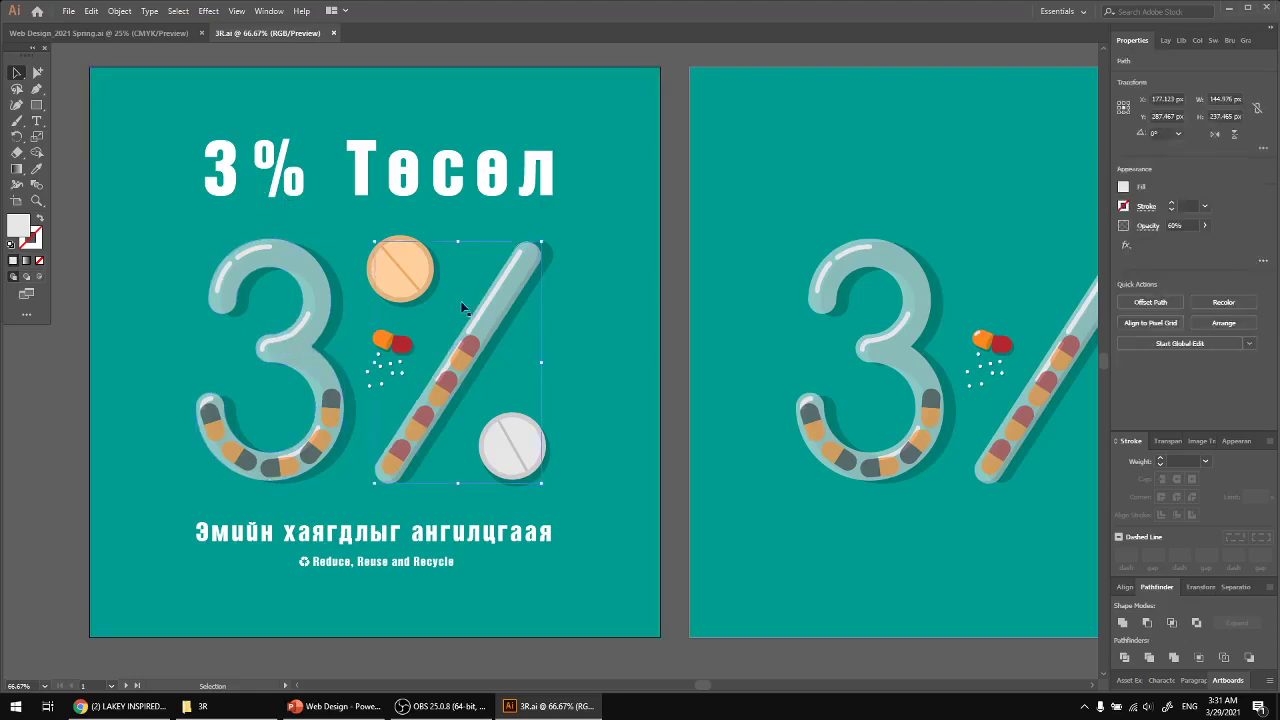
double_click(239, 168)
double_click(241, 170)
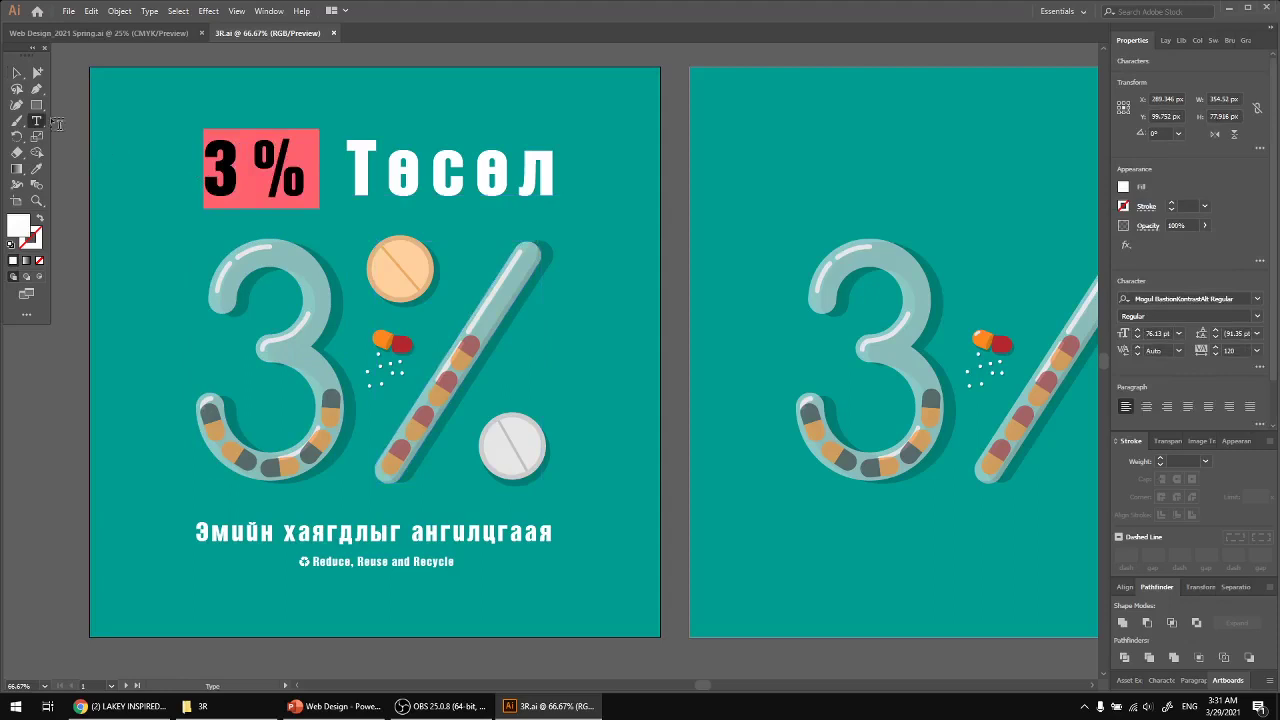
left_click(17, 72)
left_click(71, 137)
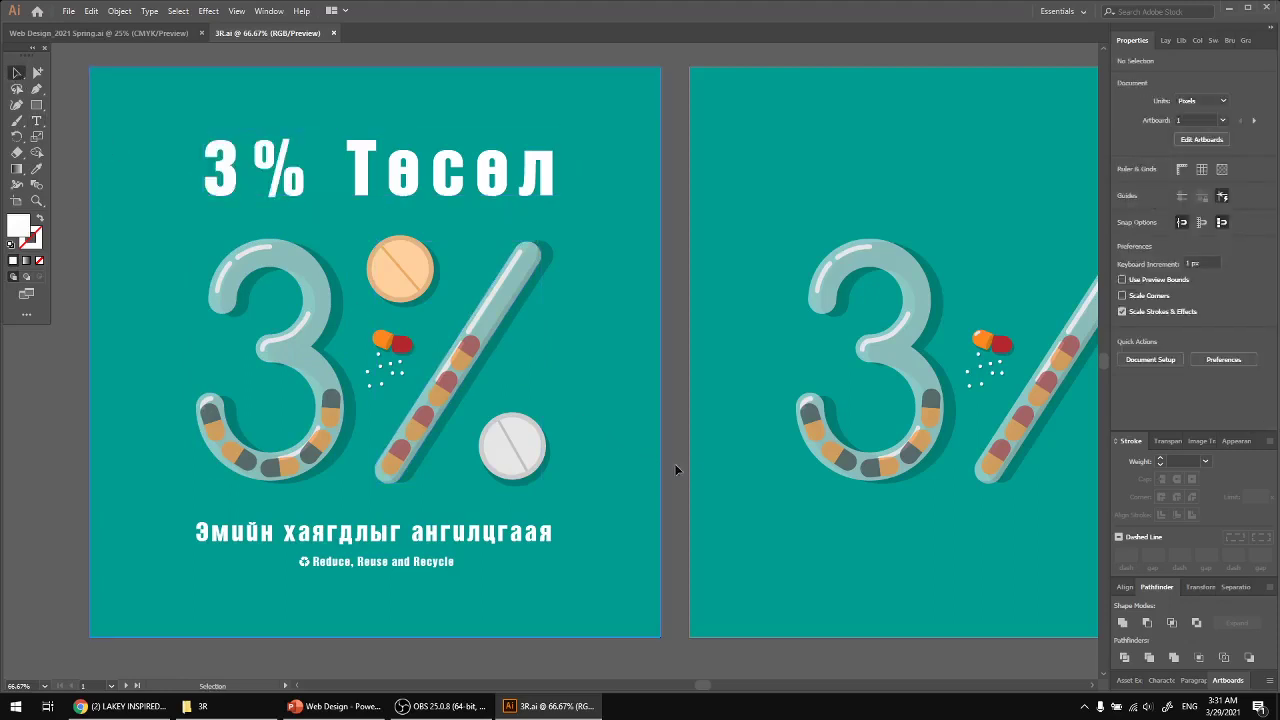
left_click_drag(552, 443, 78, 232)
left_click(51, 384)
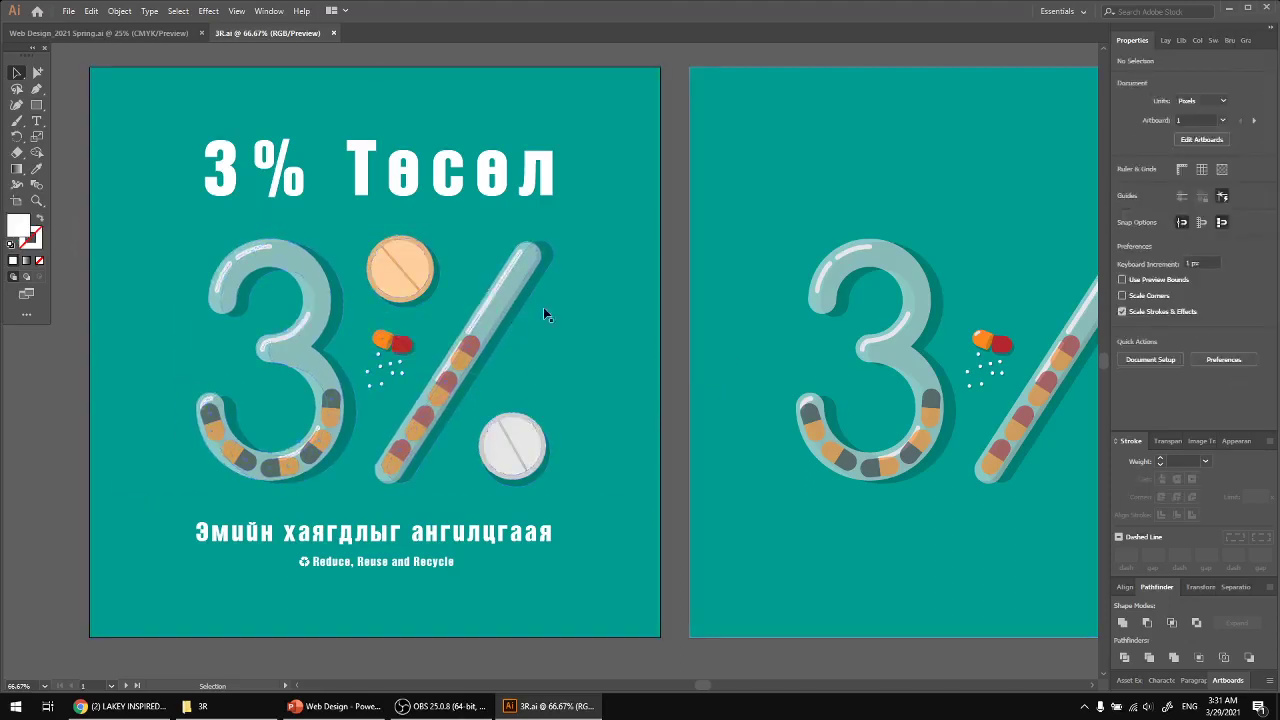
Look over the tall medicine-waste infographic poster from its heading down to the bottom and back
left_click_drag(690, 558, 151, 274)
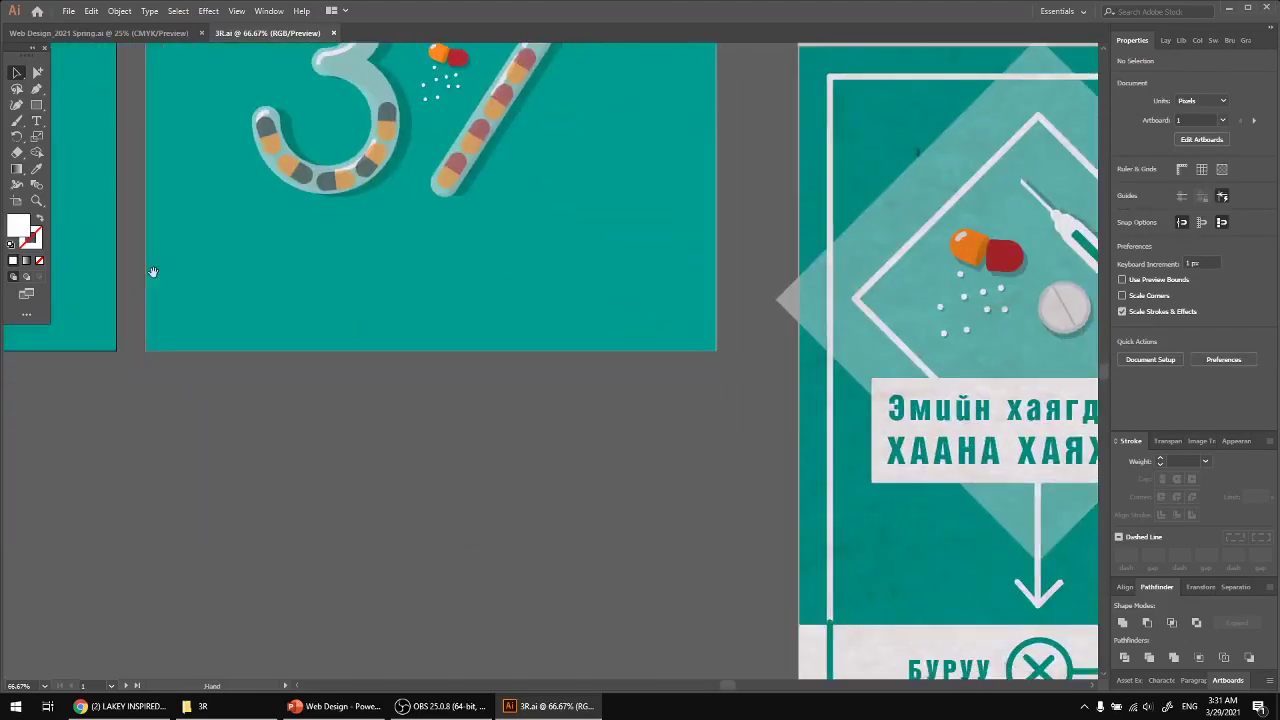
scroll(400, 458, "down", 2)
mouse_move(480, 403)
left_mouse_down()
mouse_move(200, 162)
mouse_move(116, 52)
left_mouse_up()
left_click_drag(210, 260, 190, 197)
left_click_drag(199, 340, 169, 137)
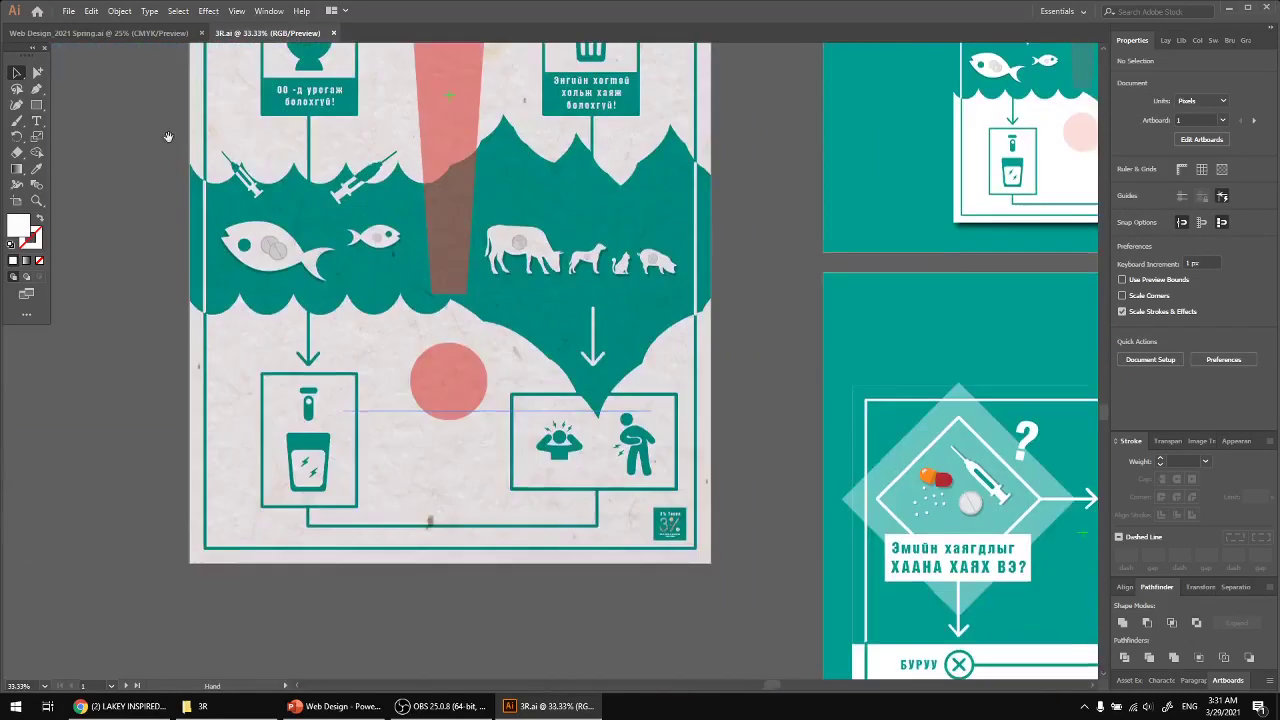
mouse_move(467, 183)
left_mouse_down()
mouse_move(404, 209)
mouse_move(383, 458)
mouse_move(349, 618)
left_mouse_up()
left_click_drag(551, 420, 536, 520)
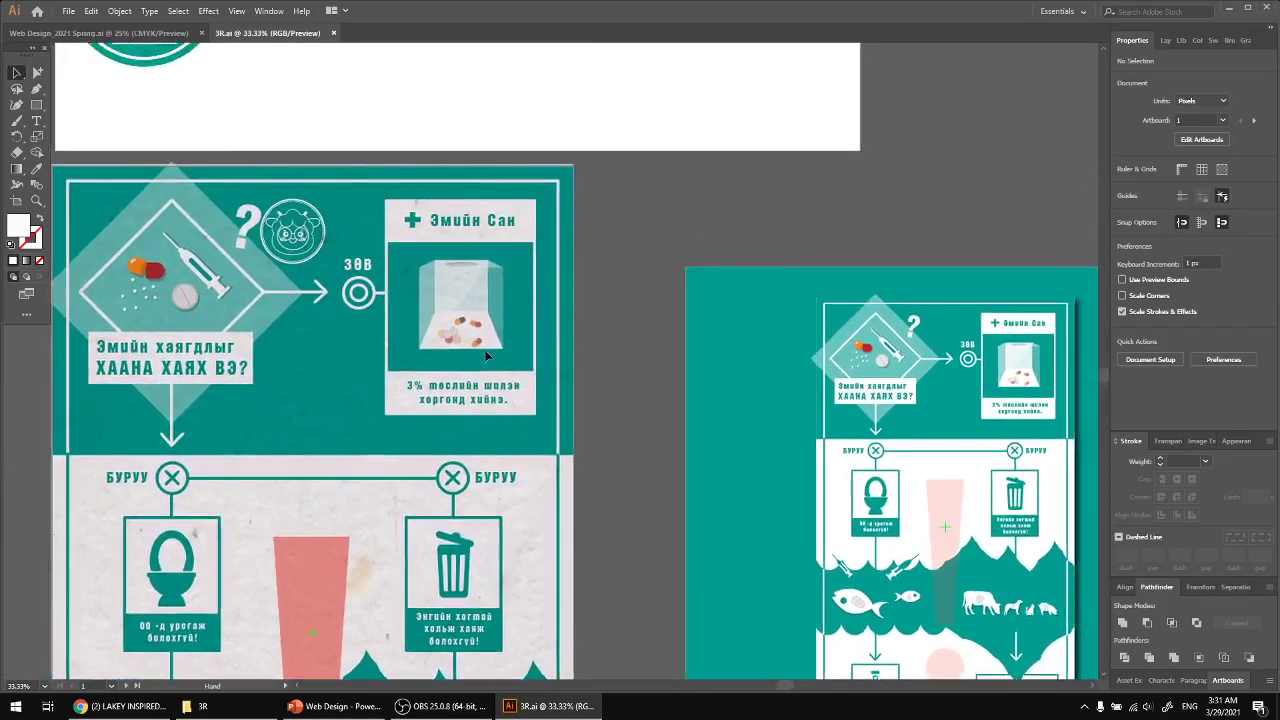
Inspect the glass pill box illustration and the "Эмийн Сан" heading on the infographic poster up close
scroll(483, 252, "up", 2)
scroll(447, 410, "up", 2)
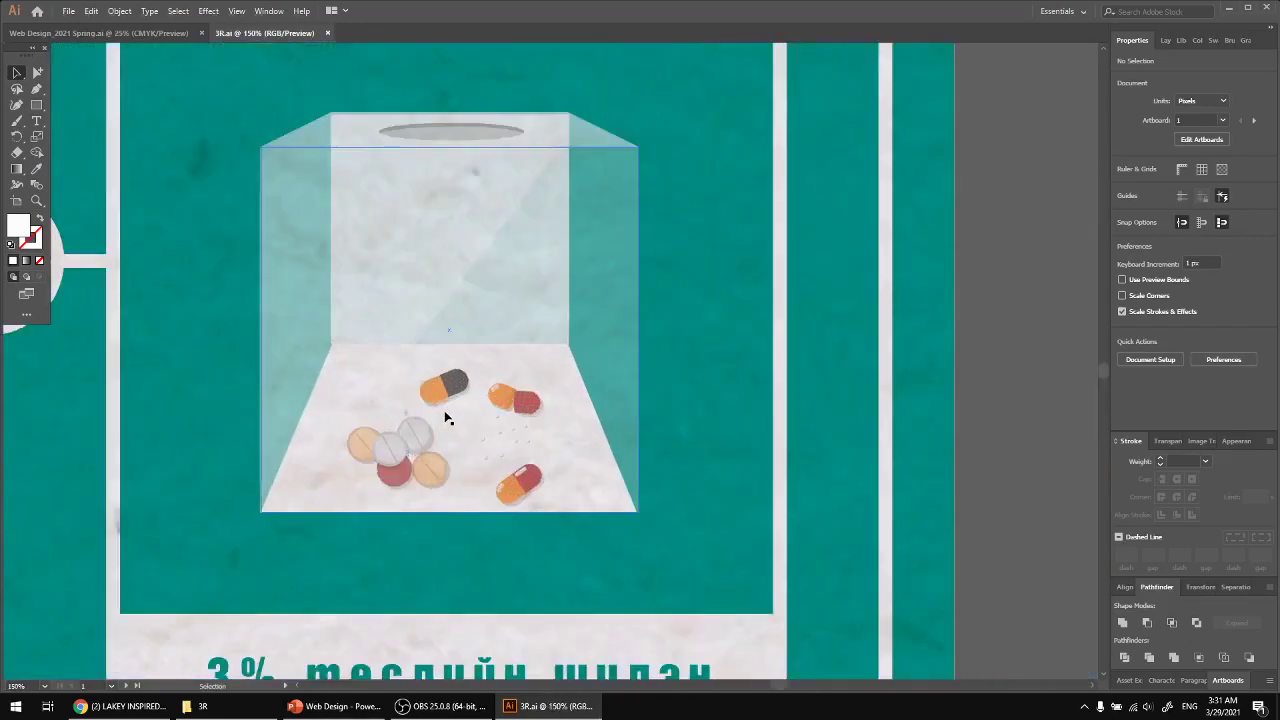
scroll(444, 420, "down", 1)
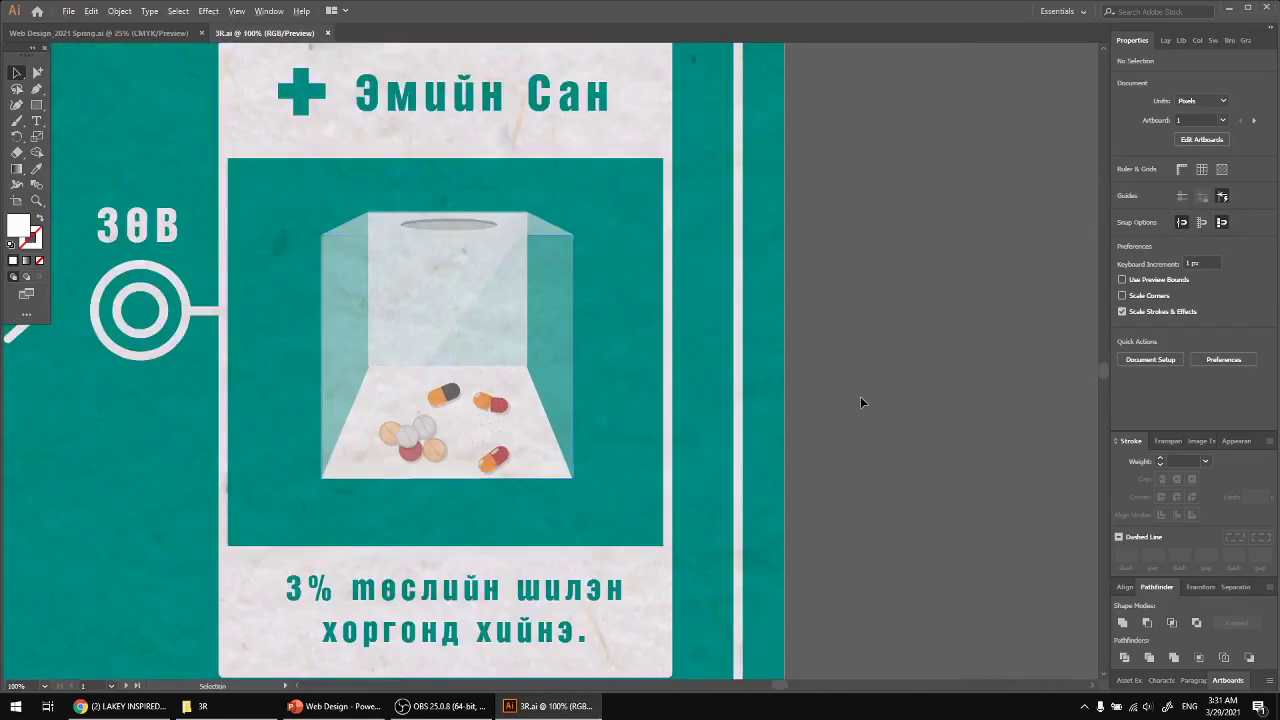
scroll(860, 396, "down", 1)
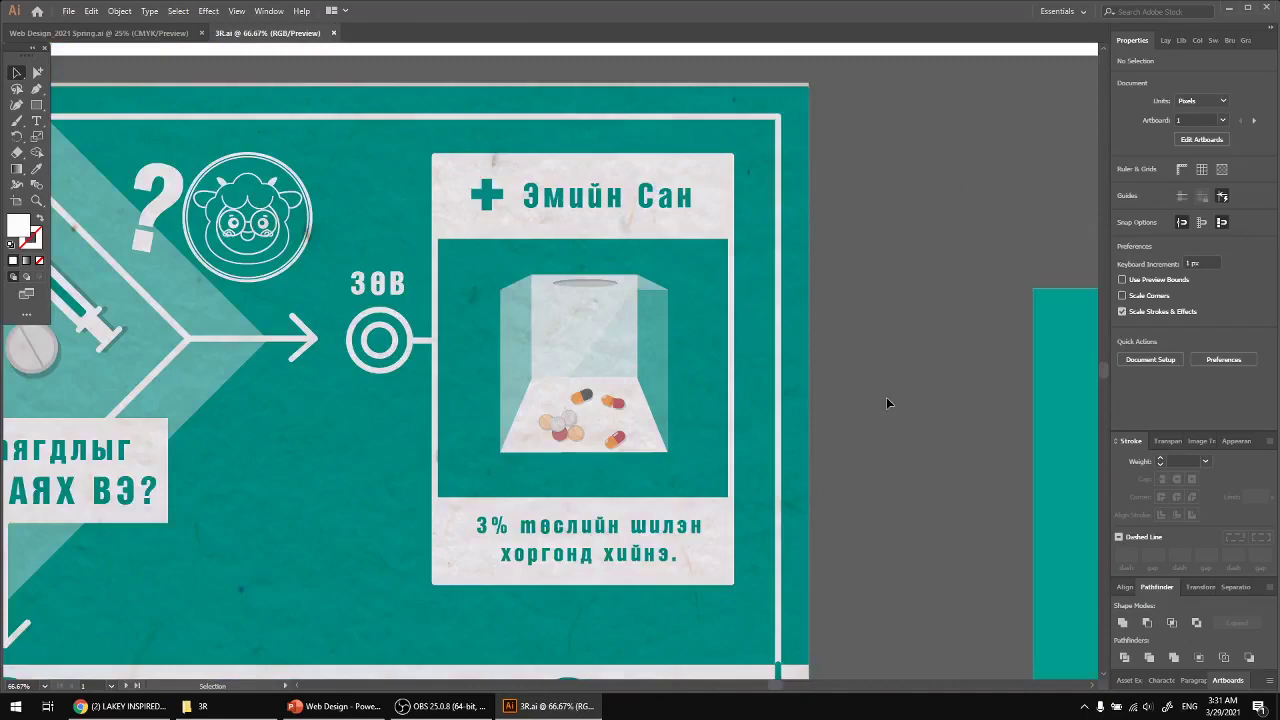
scroll(600, 205, "up", 1)
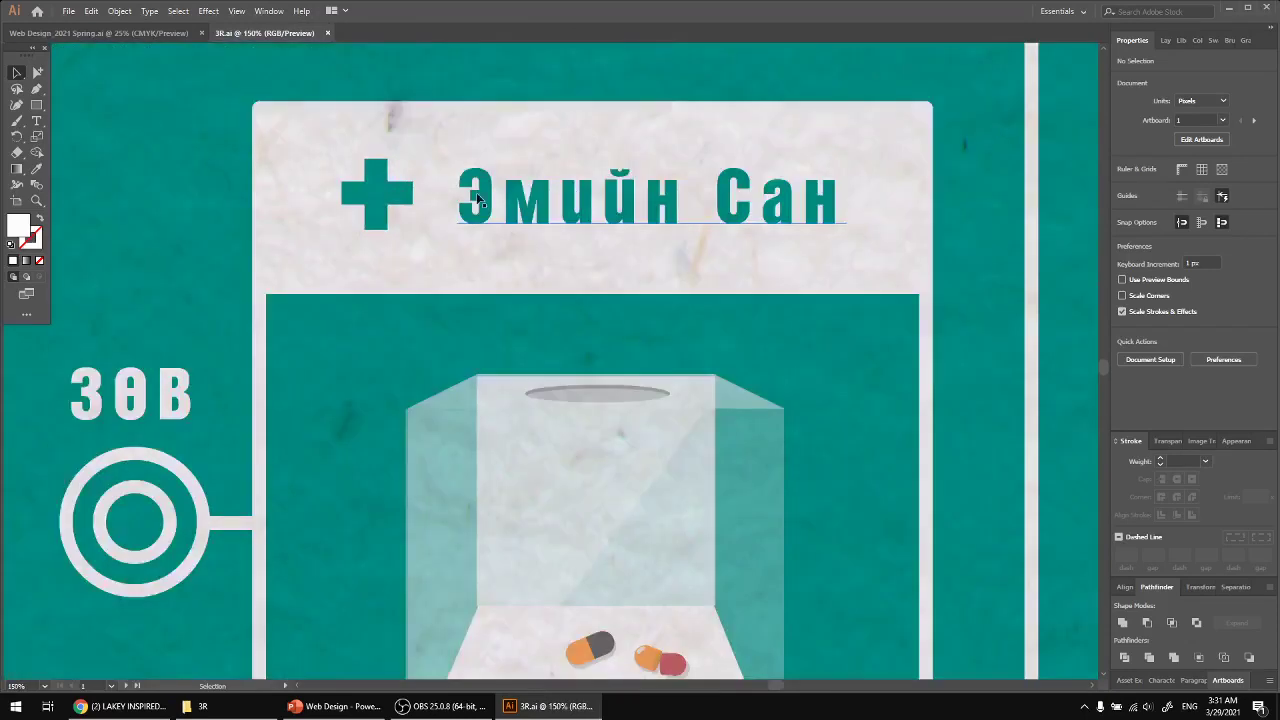
scroll(586, 229, "down", 2)
scroll(586, 229, "down", 1)
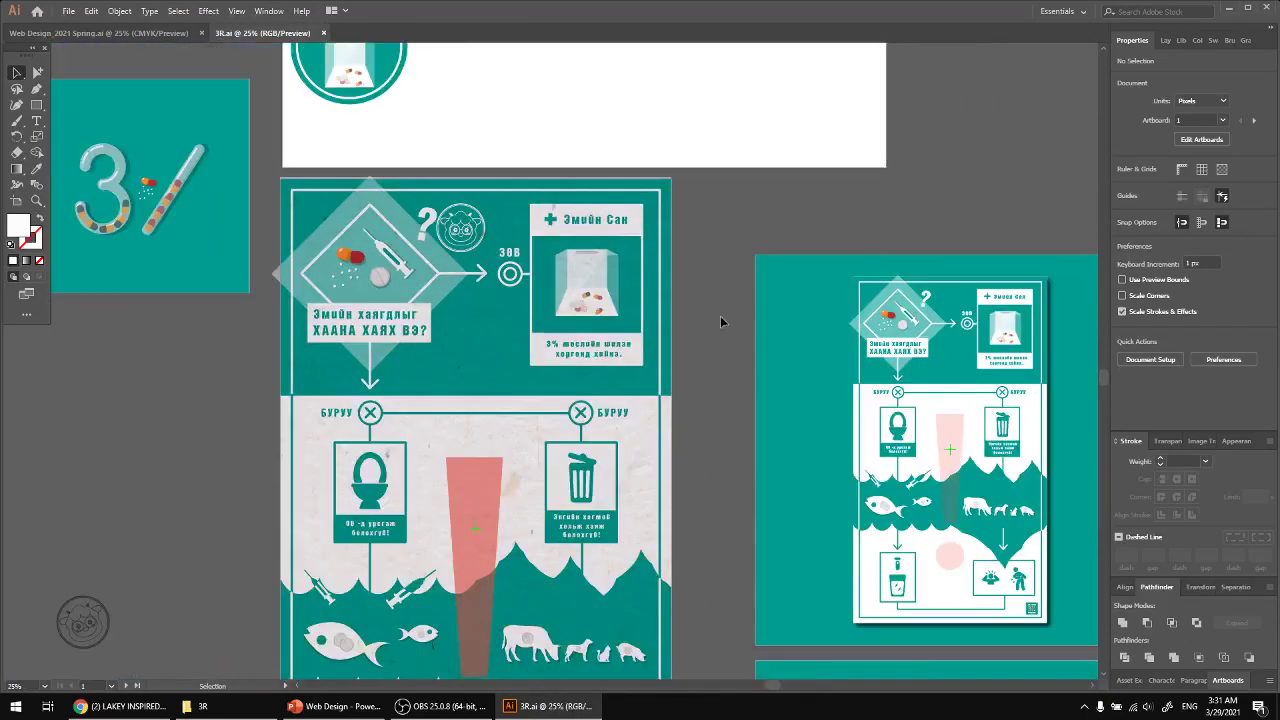
Survey the smaller infographic versions and the card layout sheets beside the tall poster
scroll(720, 316, "down", 3)
scroll(608, 262, "down", 1)
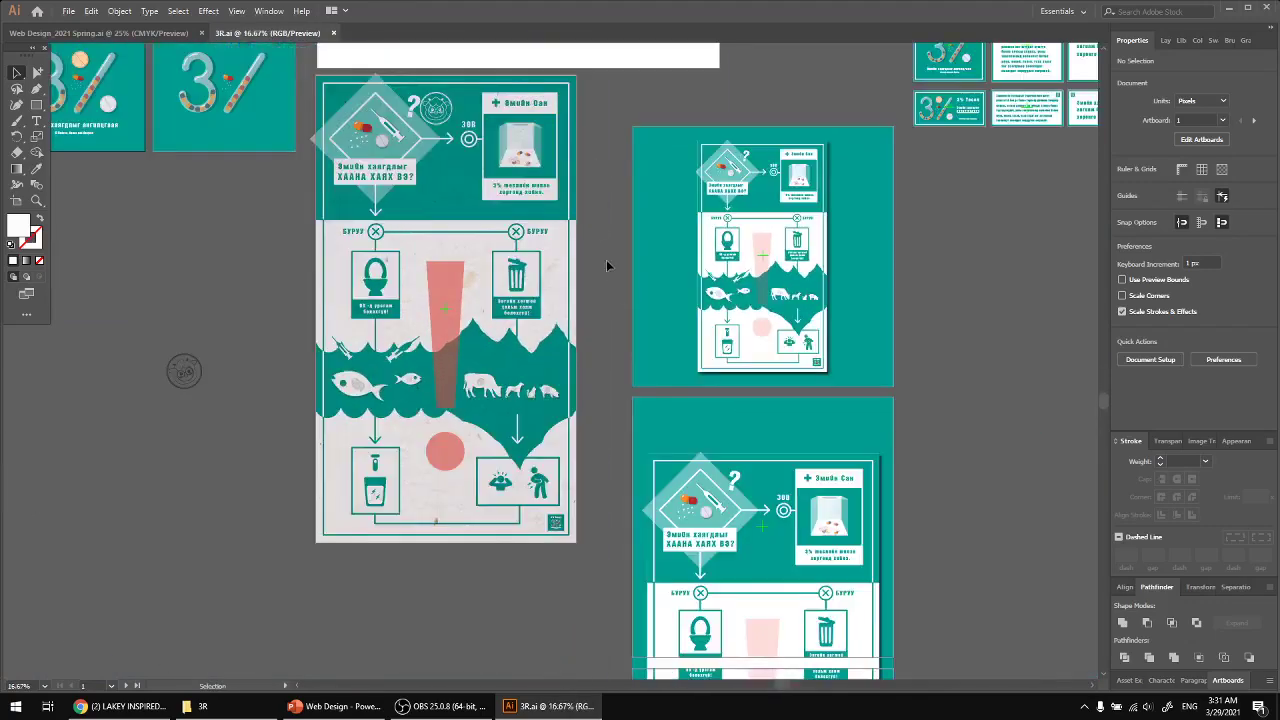
left_click_drag(172, 362, 225, 519)
left_click_drag(486, 342, 209, 145)
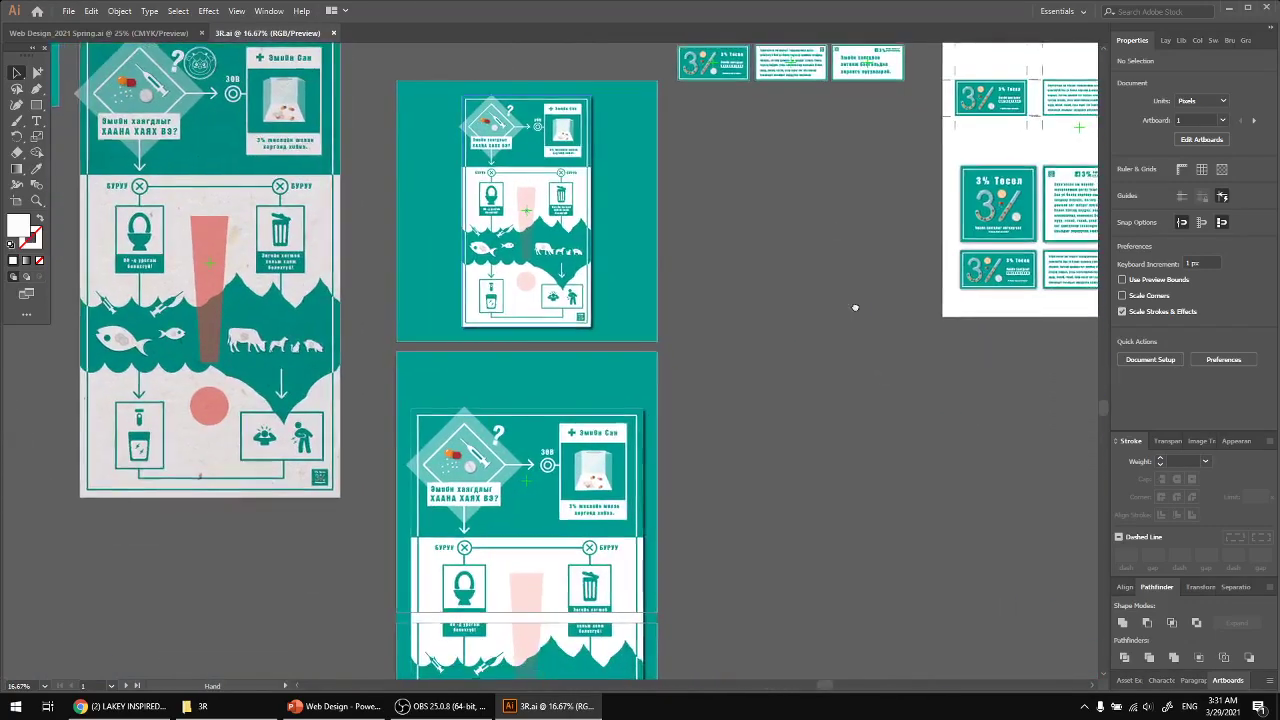
left_click_drag(882, 375, 794, 203)
left_click_drag(739, 383, 739, 180)
left_click_drag(776, 64, 517, 474)
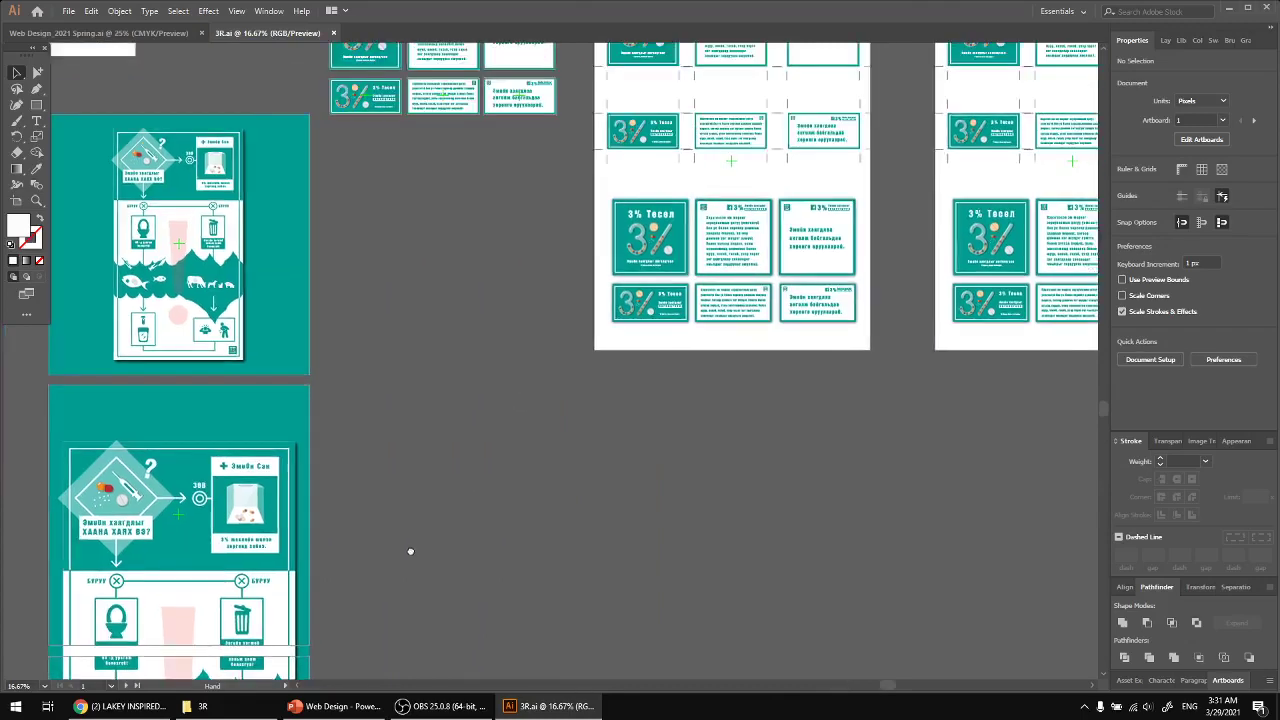
left_click_drag(678, 301, 1015, 403)
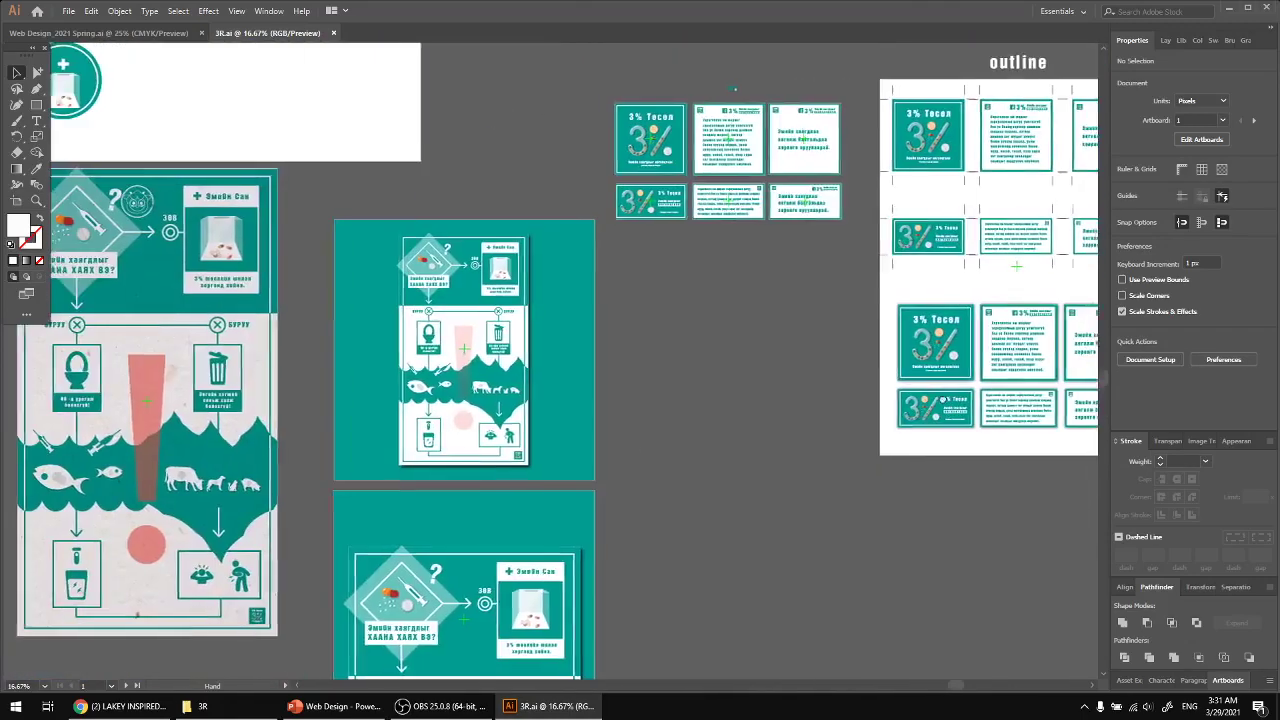
Review the overall arrangement of the artboards, from the square 3% designs up to the pharmacy photo mockups
left_click_drag(640, 446, 849, 403)
scroll(927, 402, "left", 5)
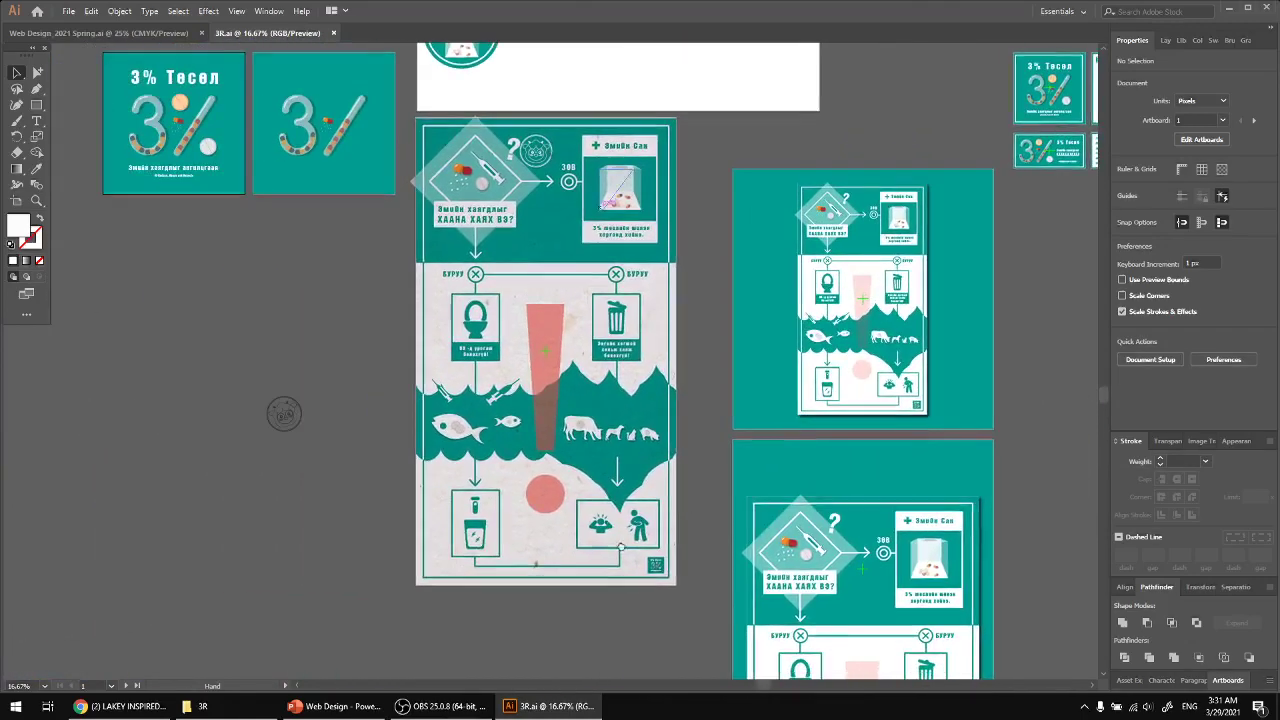
scroll(672, 490, "up", 1)
scroll(672, 490, "down", 1)
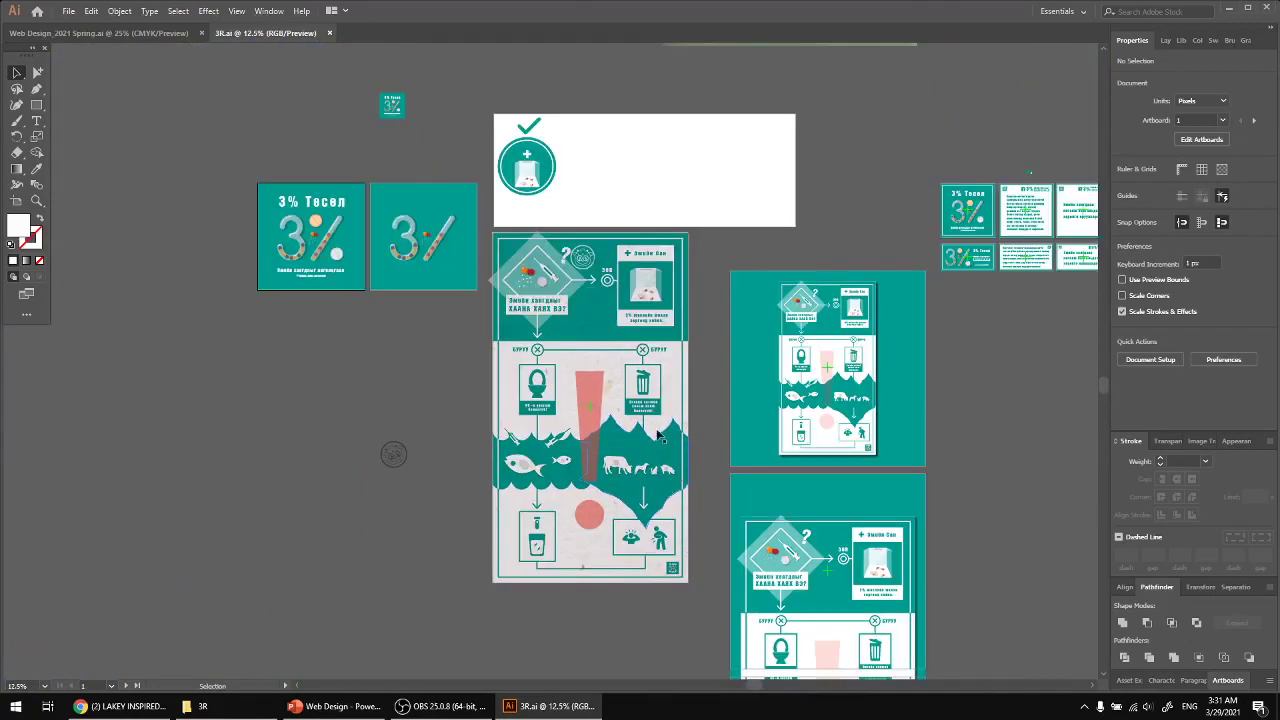
left_click_drag(434, 371, 265, 576)
scroll(265, 576, "up", 5)
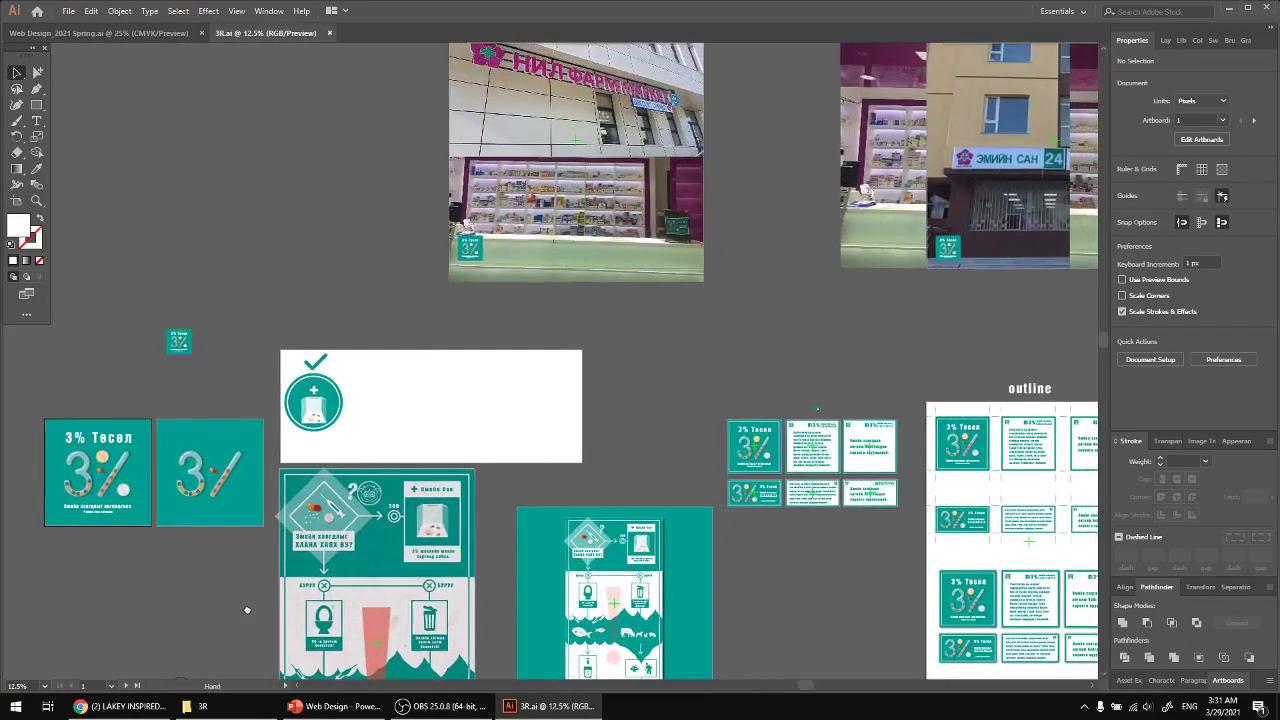
Look across the 3R artboards and examine the two square 3% designs up close
scroll(353, 516, "right", 10)
scroll(353, 516, "left", 13)
scroll(353, 516, "down", 10)
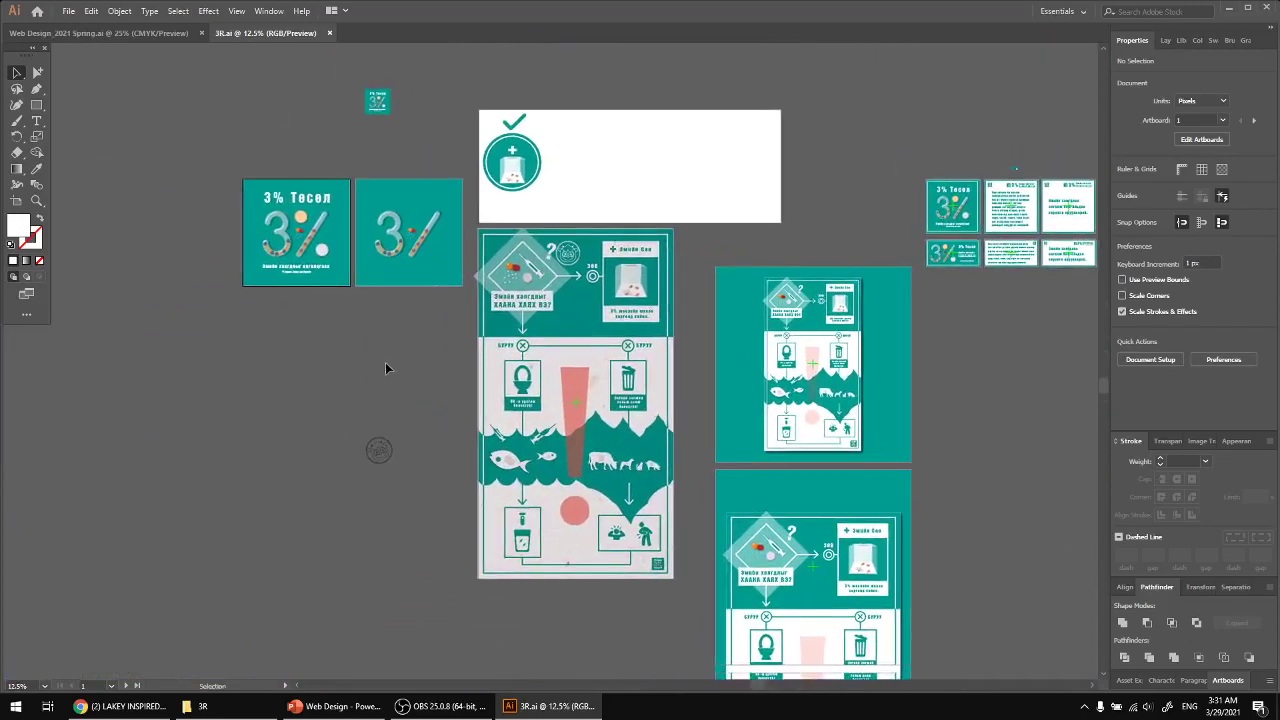
scroll(354, 354, "up", 1)
scroll(397, 289, "up", 4)
scroll(288, 154, "up", 1)
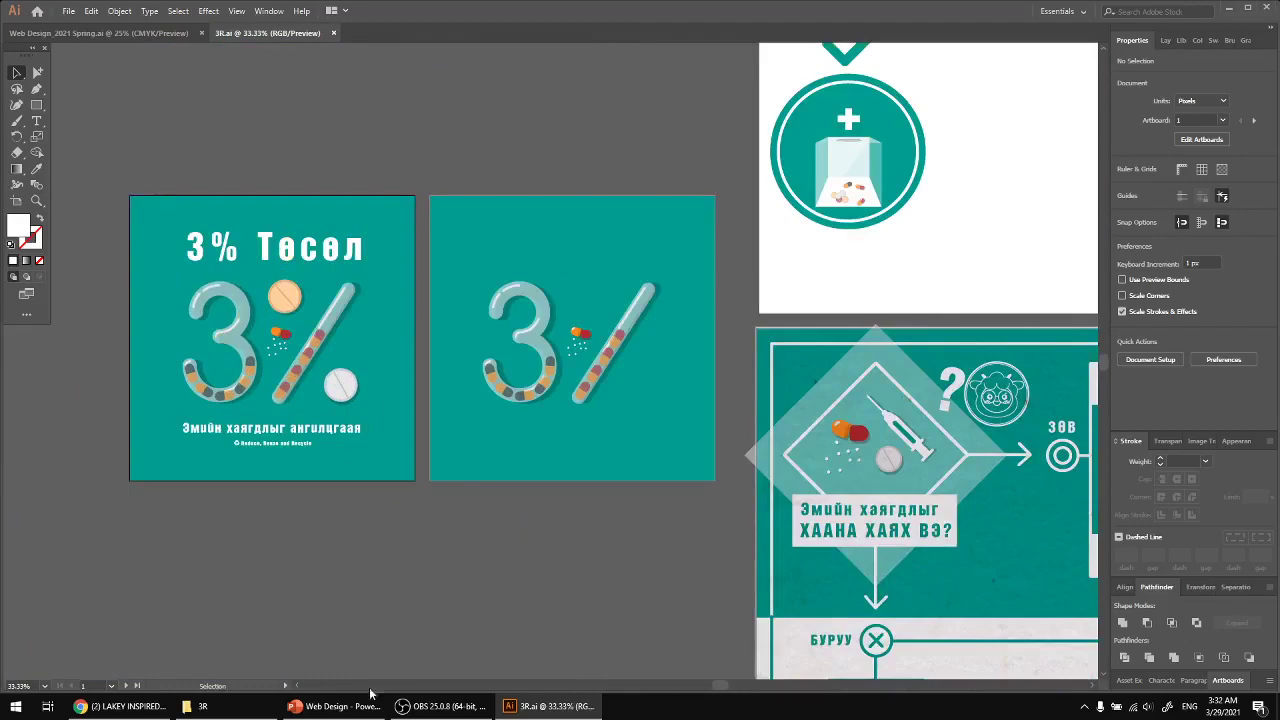
Switch to File Explorer, go to the Babylove Babygoods folder inside 2. UB Potions and open the babygoods Illustrator file
left_click(239, 716)
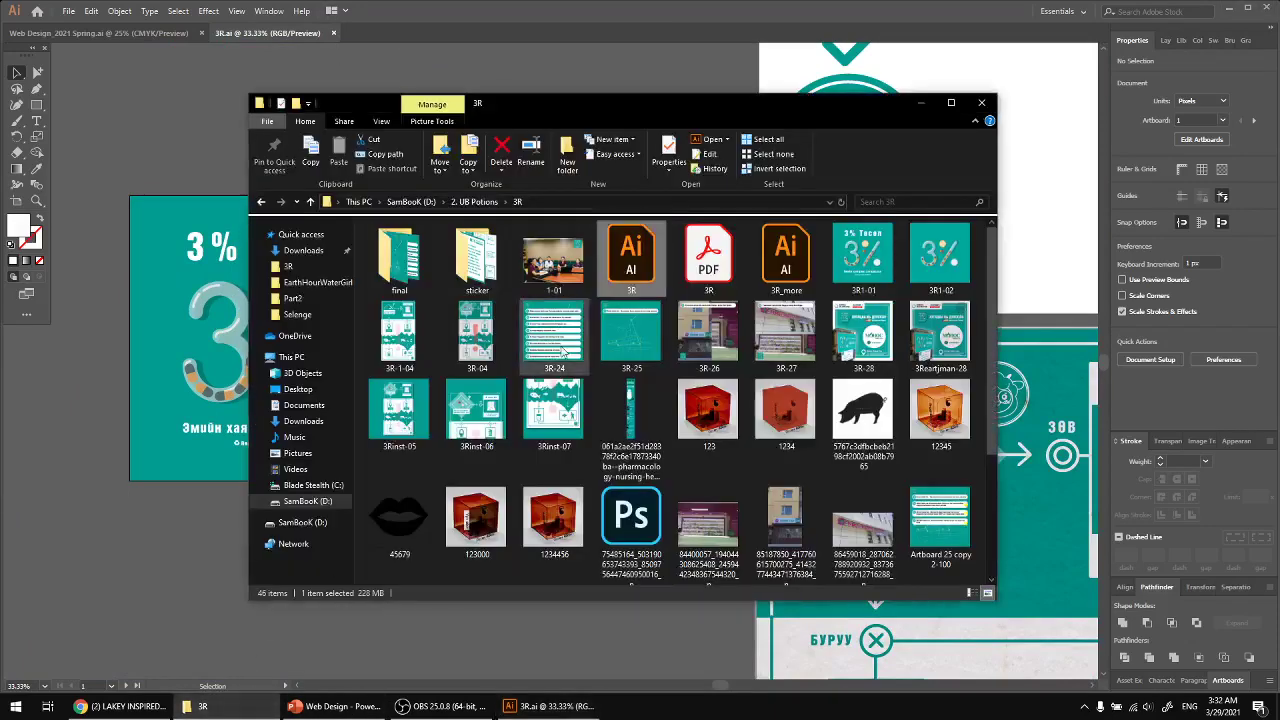
key("alt+Up")
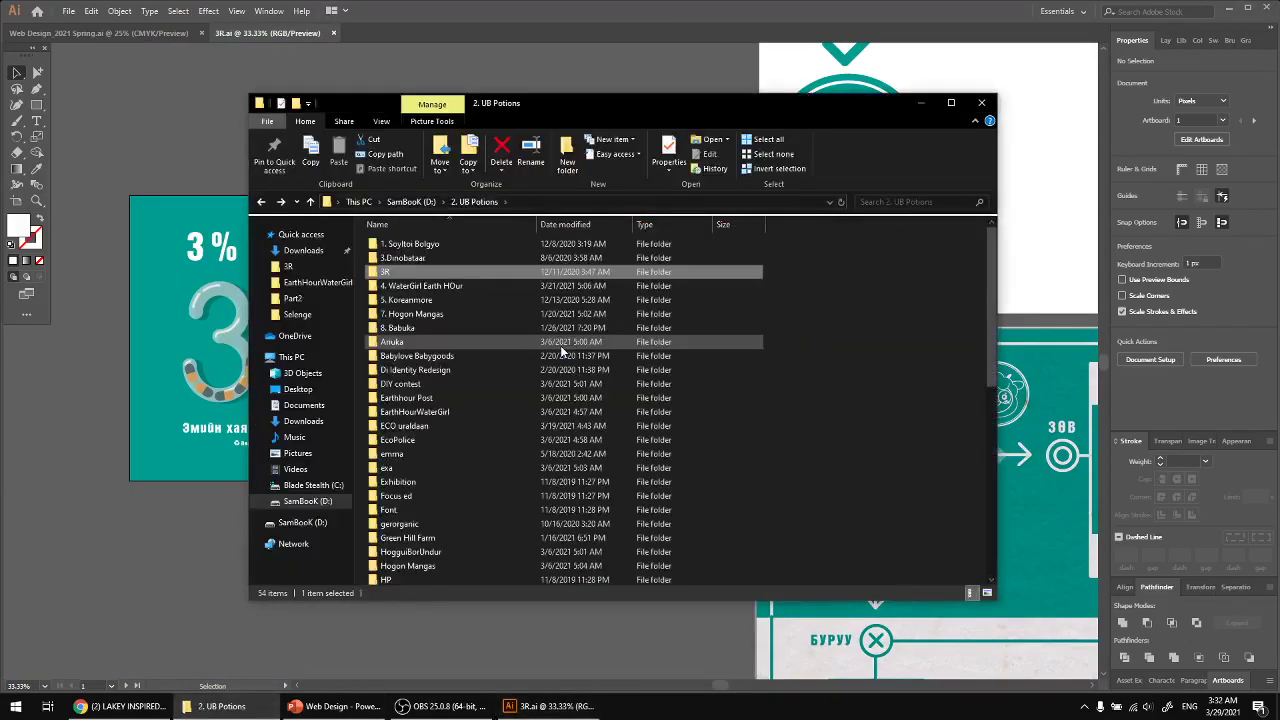
key("Down")
key("Down")
key("Down")
key("Down")
key("Down")
key("Down")
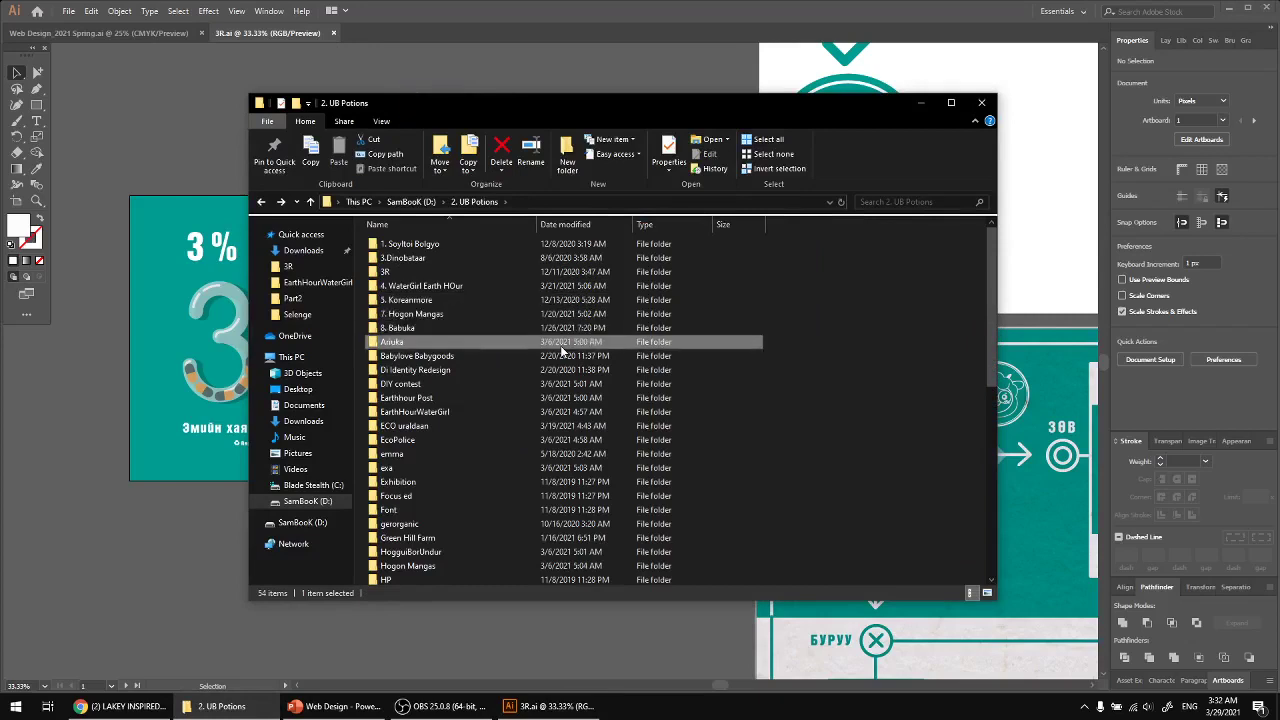
key("Return")
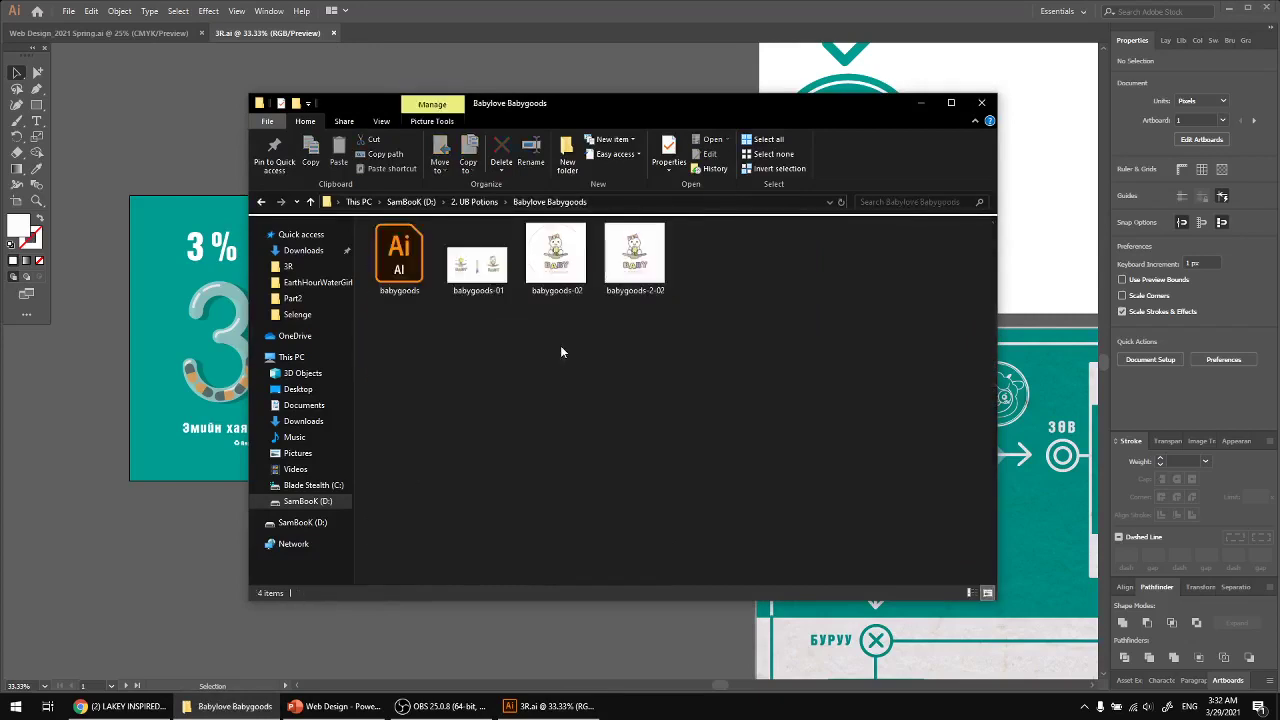
double_click(398, 270)
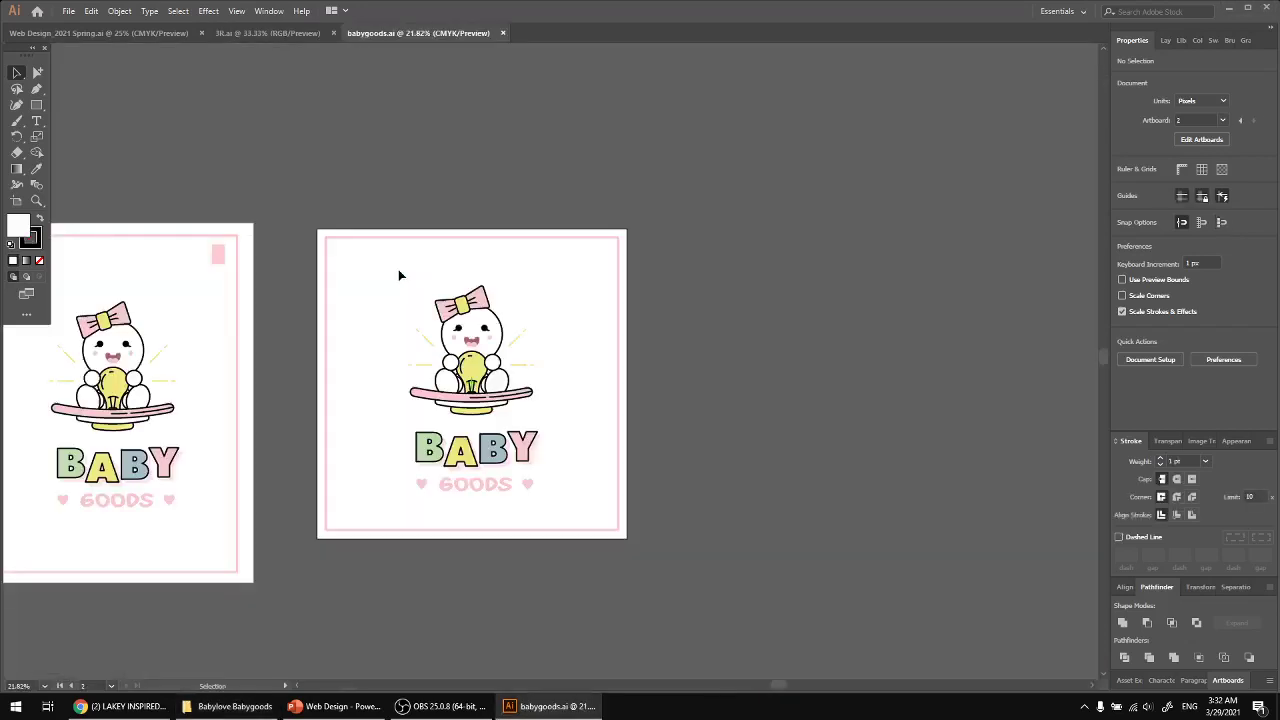
Look over the babygoods artboards, from the square logo to the two framed logo versions and the colour palette
key("space")
left_click_drag(718, 427, 1169, 353)
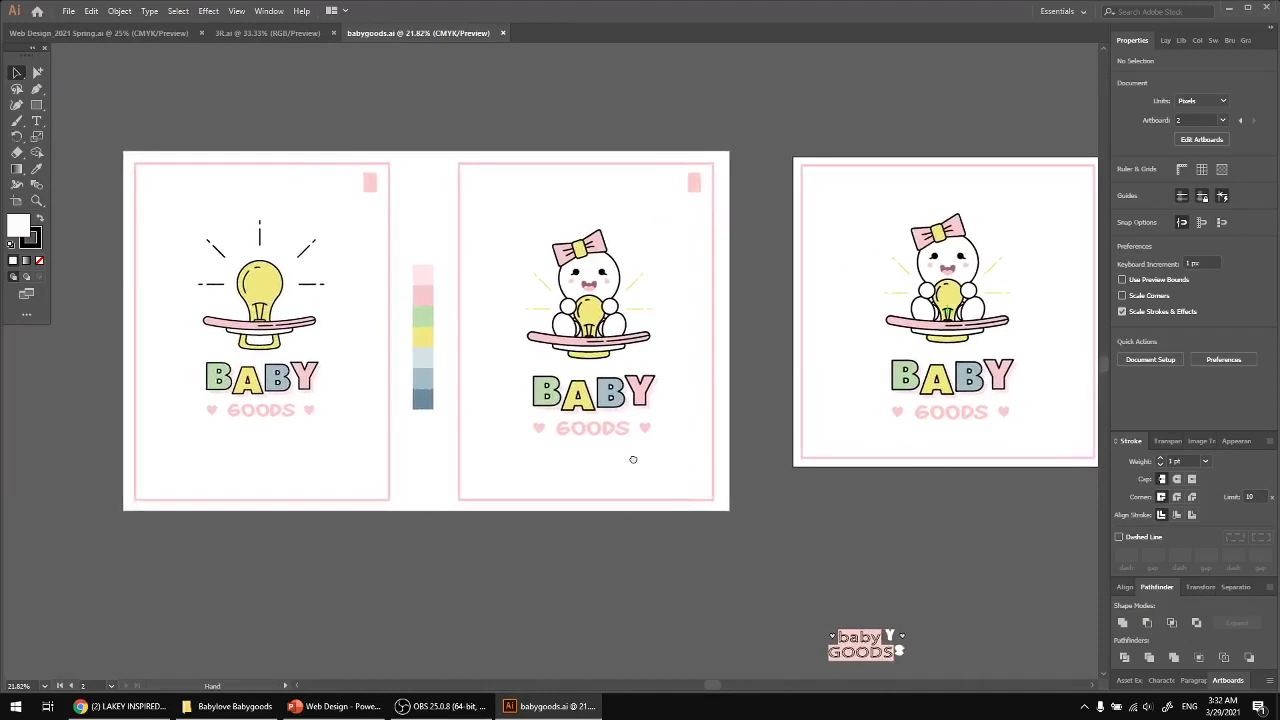
left_click_drag(630, 458, 784, 458)
scroll(411, 327, "up", 1)
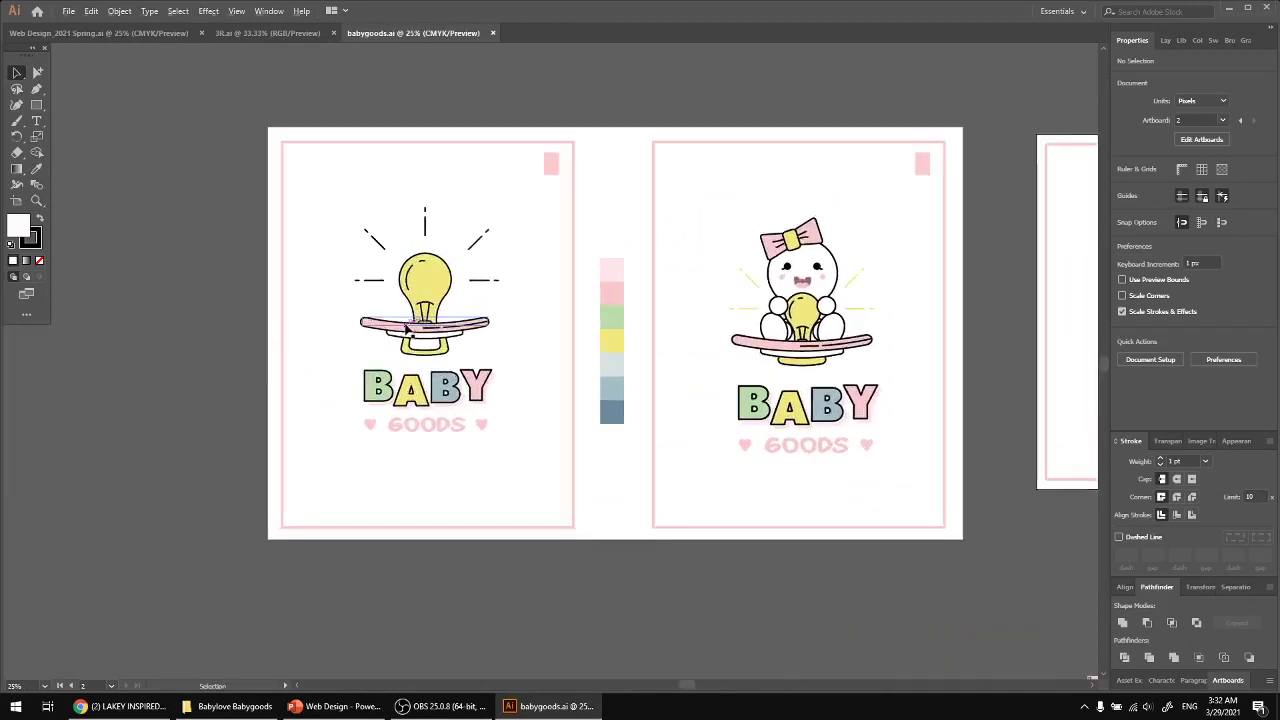
Inspect the light bulb and pacifier version of the Baby Goods logo up close
left_click_drag(580, 349, 545, 403)
left_click_drag(189, 232, 500, 497)
left_click(212, 406)
scroll(420, 355, "up", 2)
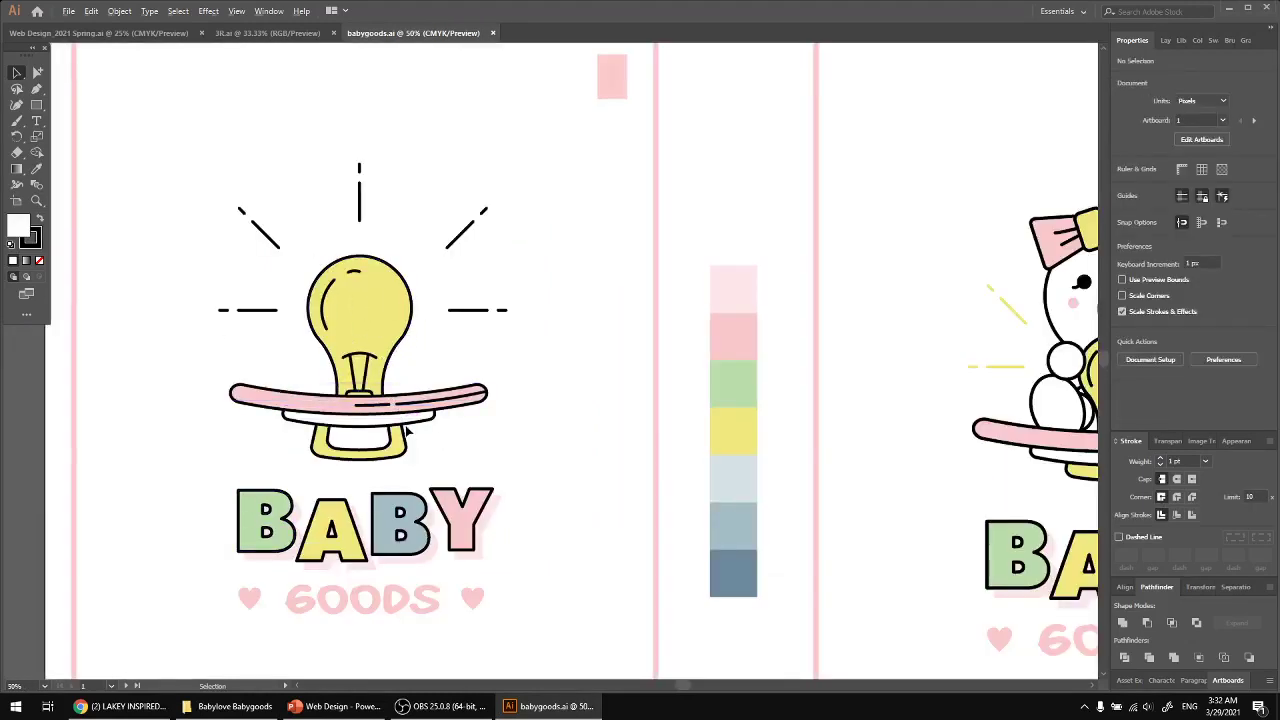
scroll(407, 431, "down", 1)
left_click_drag(106, 450, 103, 427)
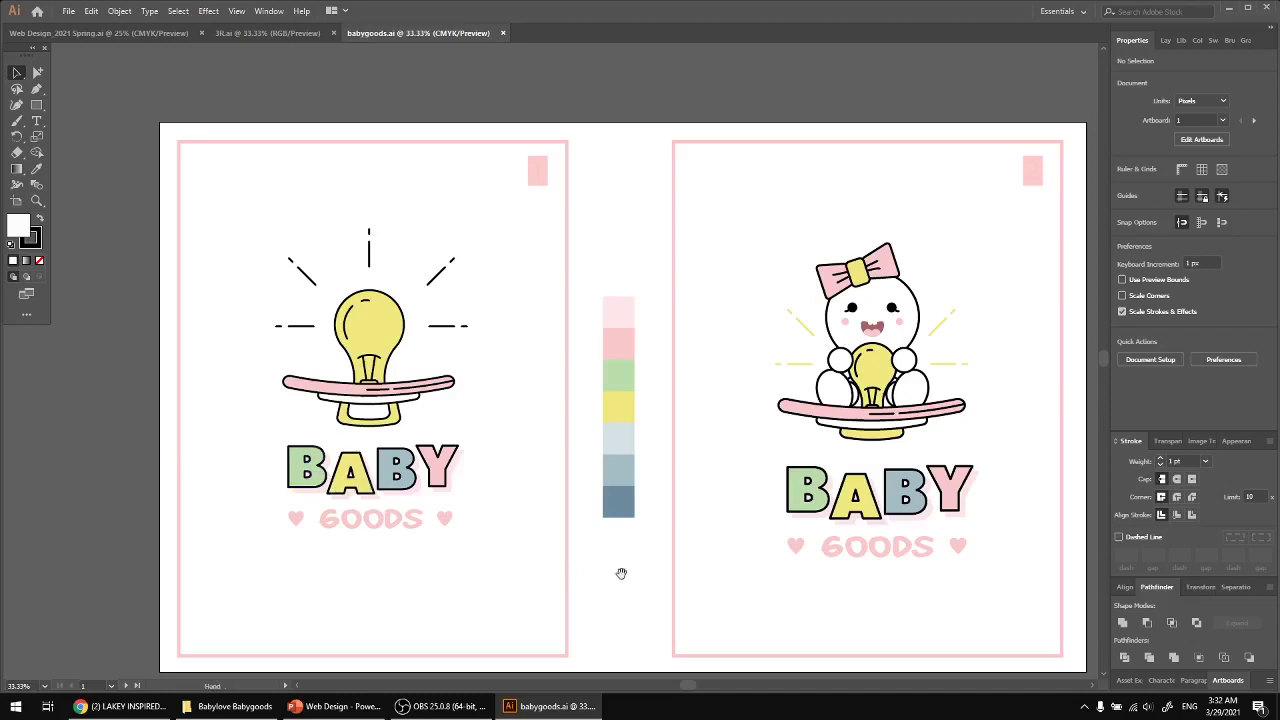
Compare the baby character logo with the light bulb version, selecting and deselecting their artwork to single them out
left_click_drag(631, 574, 586, 560)
left_click_drag(903, 523, 849, 519)
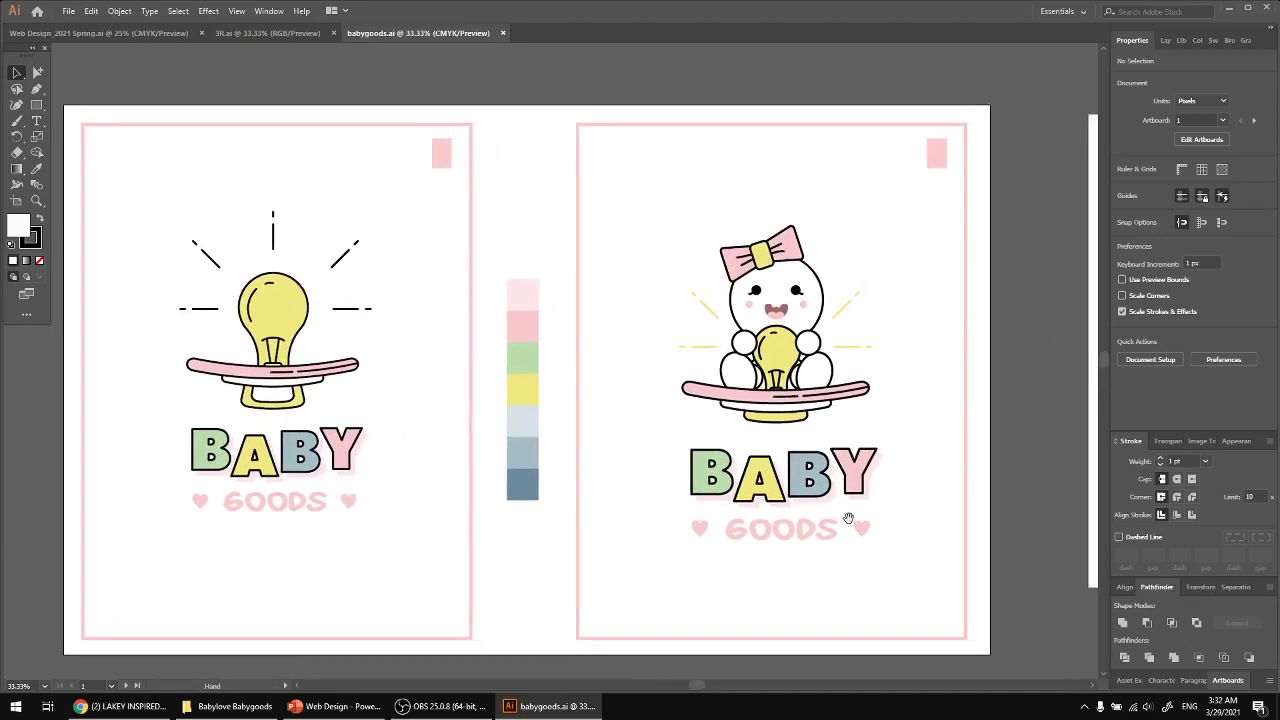
left_click_drag(1020, 546, 659, 198)
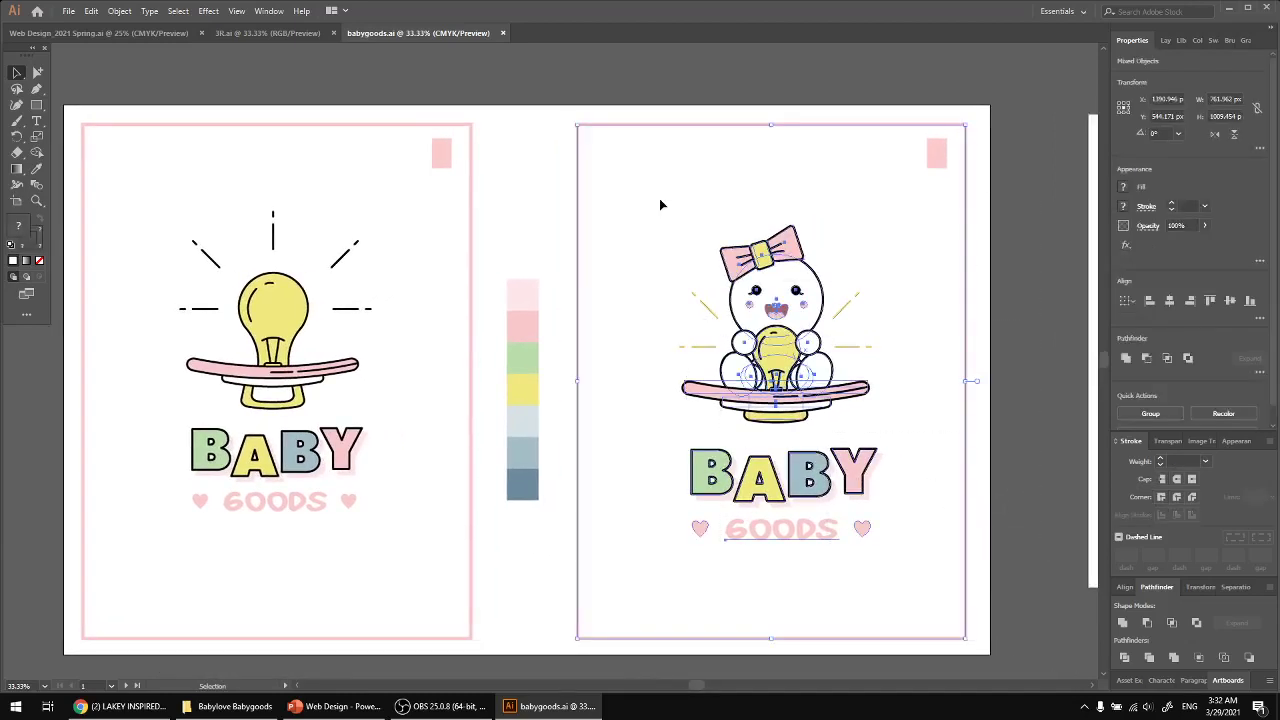
left_click(1017, 349)
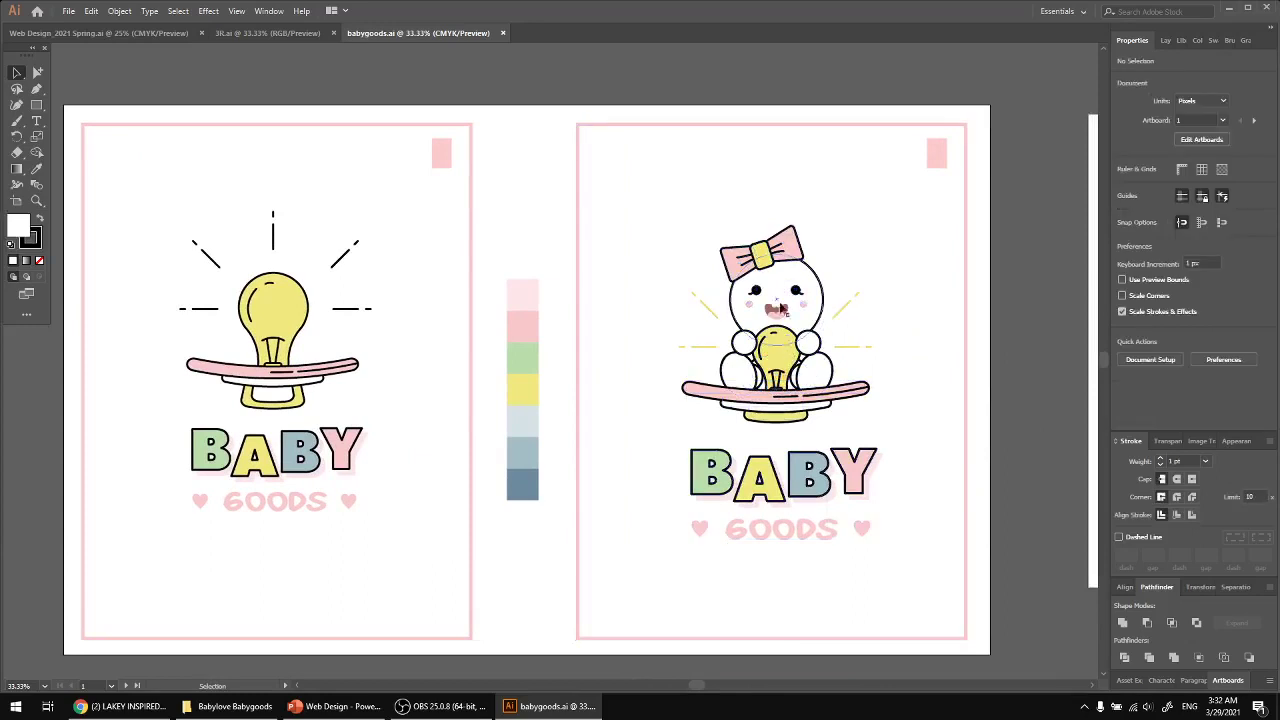
left_click_drag(986, 445, 671, 309)
left_click(1028, 398)
left_click_drag(553, 170, 557, 212)
left_click_drag(76, 217, 460, 551)
left_click(533, 572)
Examine the square artboard with the baby character Baby Goods logo up close
left_click_drag(1008, 526, 209, 511)
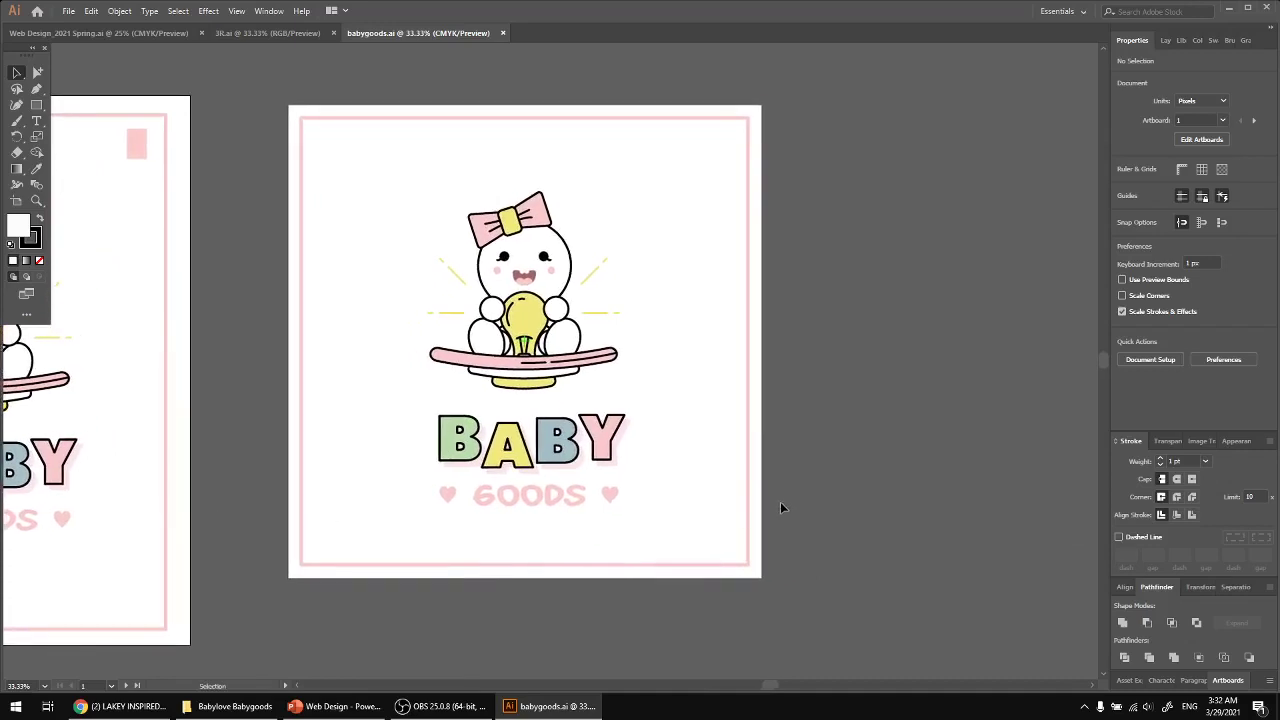
mouse_move(787, 437)
left_mouse_down()
mouse_move(786, 460)
mouse_move(771, 451)
left_mouse_up()
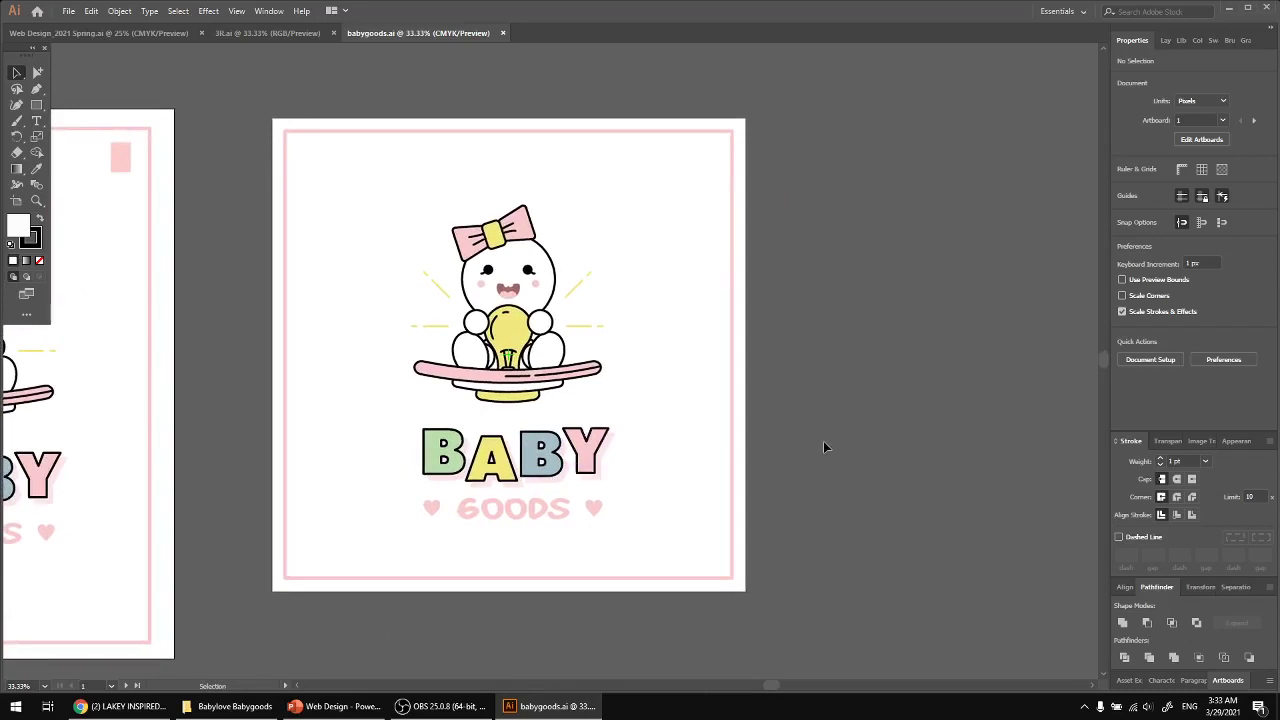
scroll(814, 451, "up", 1)
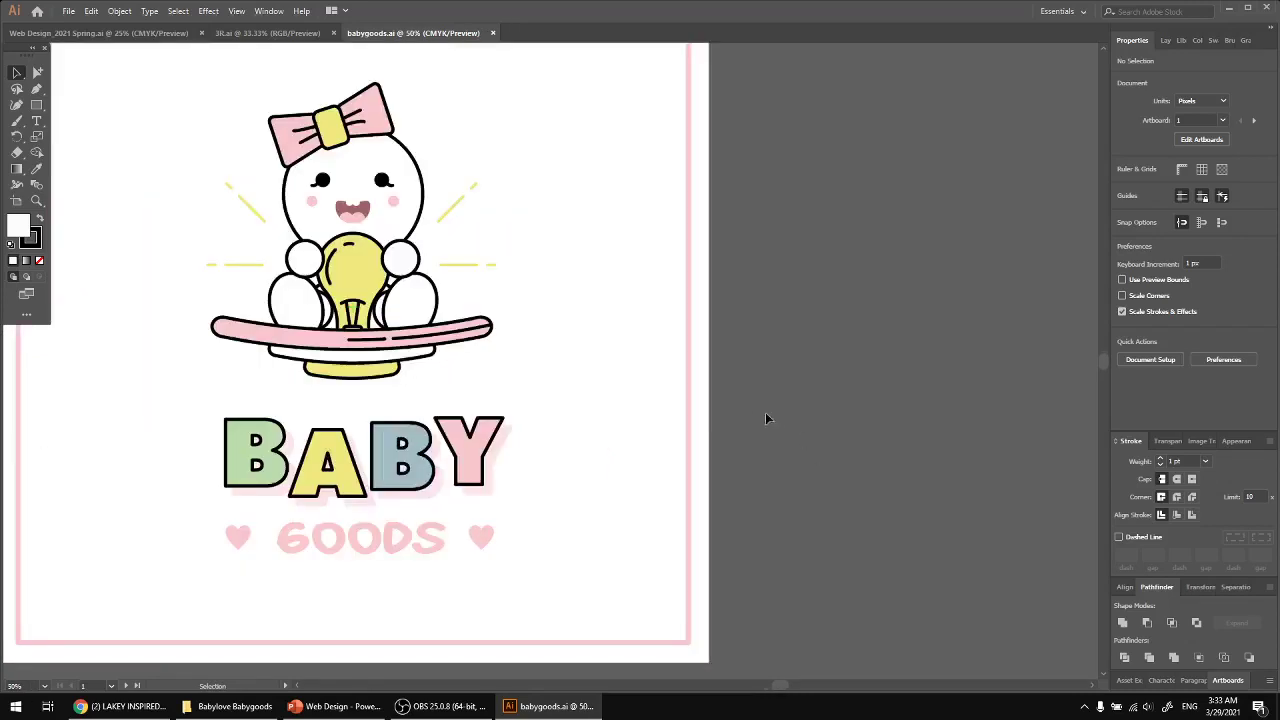
left_click_drag(835, 442, 841, 442)
left_click_drag(540, 367, 596, 406)
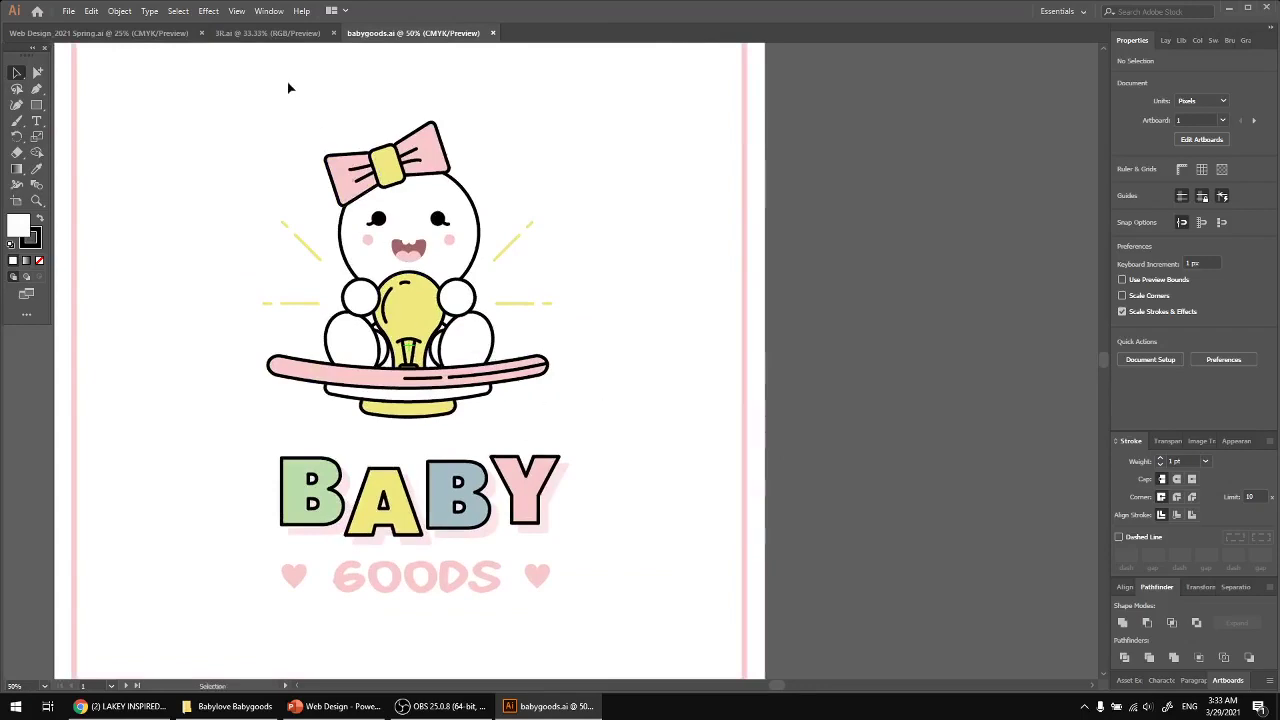
Return to File Explorer and open the Di Identity Redesign folder inside 2. UB Potions
left_click(282, 35)
left_click(413, 33)
left_click(230, 706)
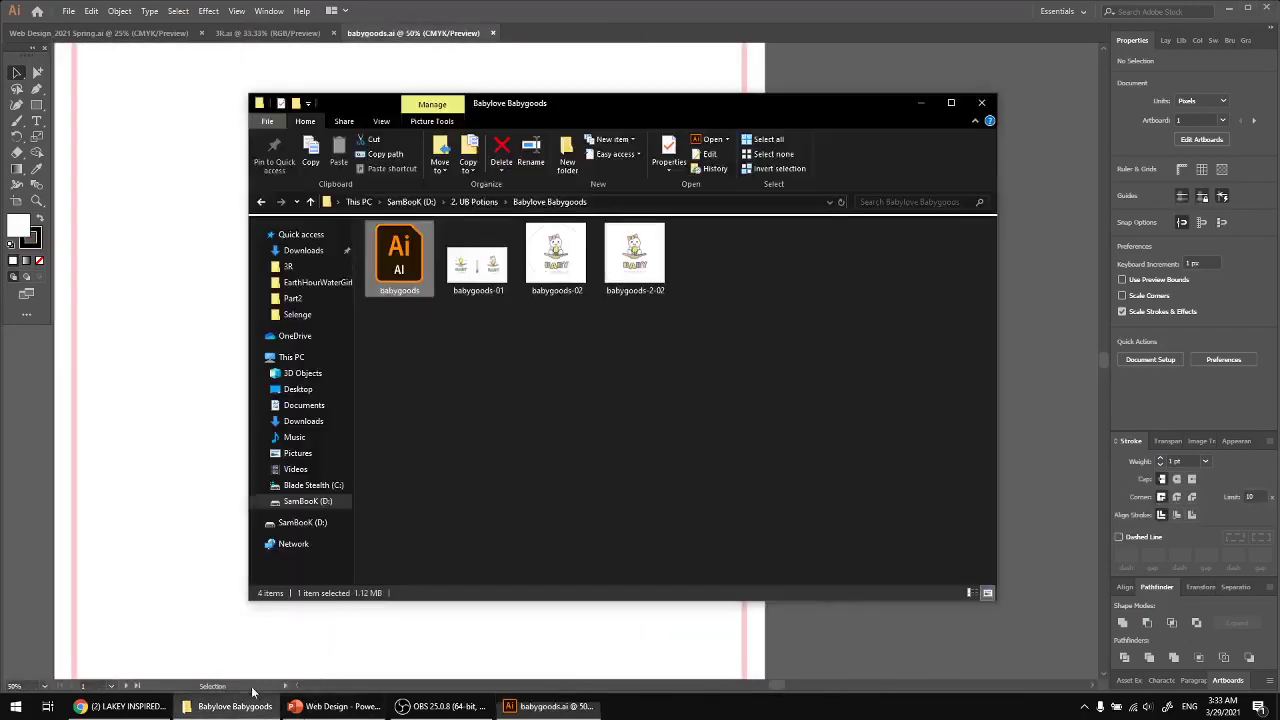
key("alt+Up")
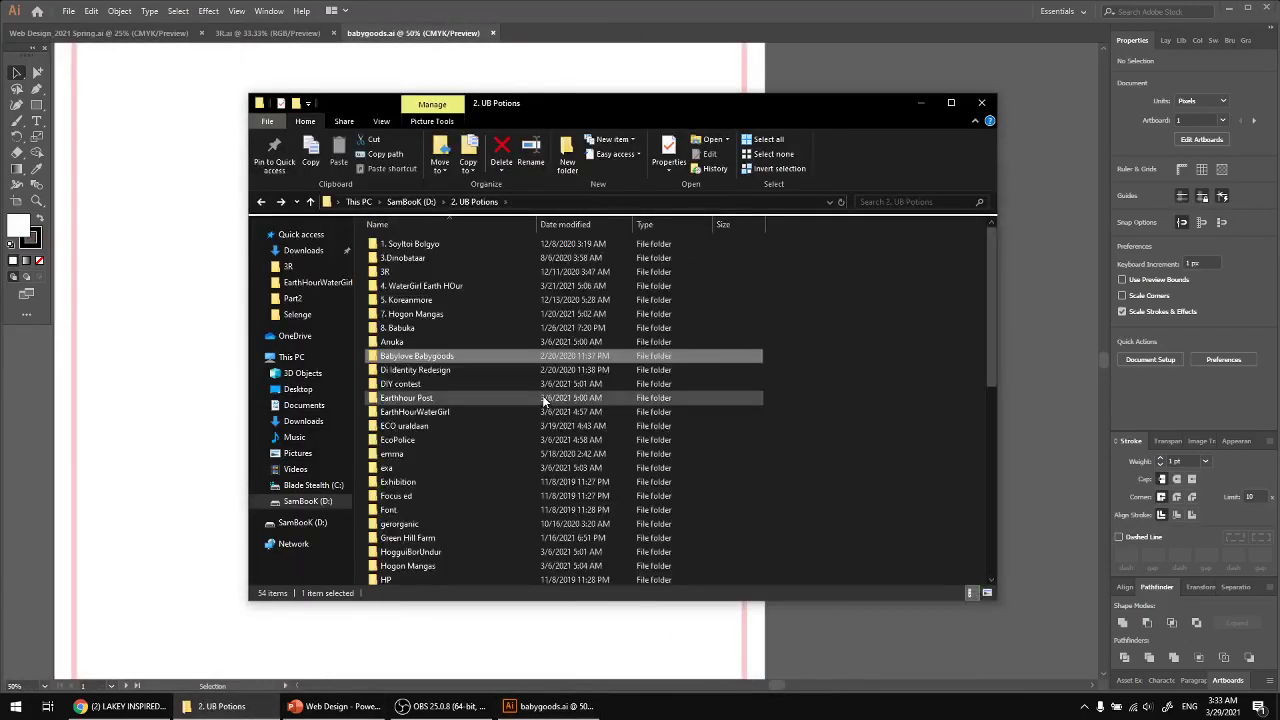
key("Down")
key("Down")
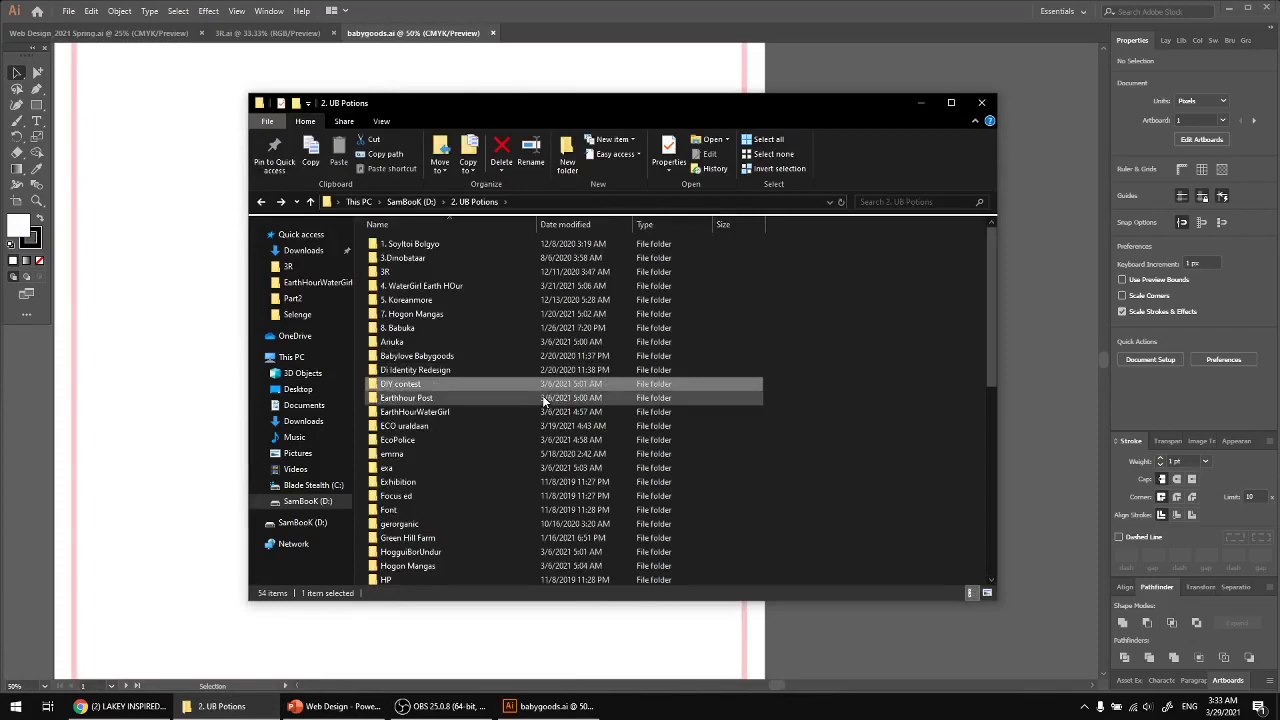
key("Up")
key("Return")
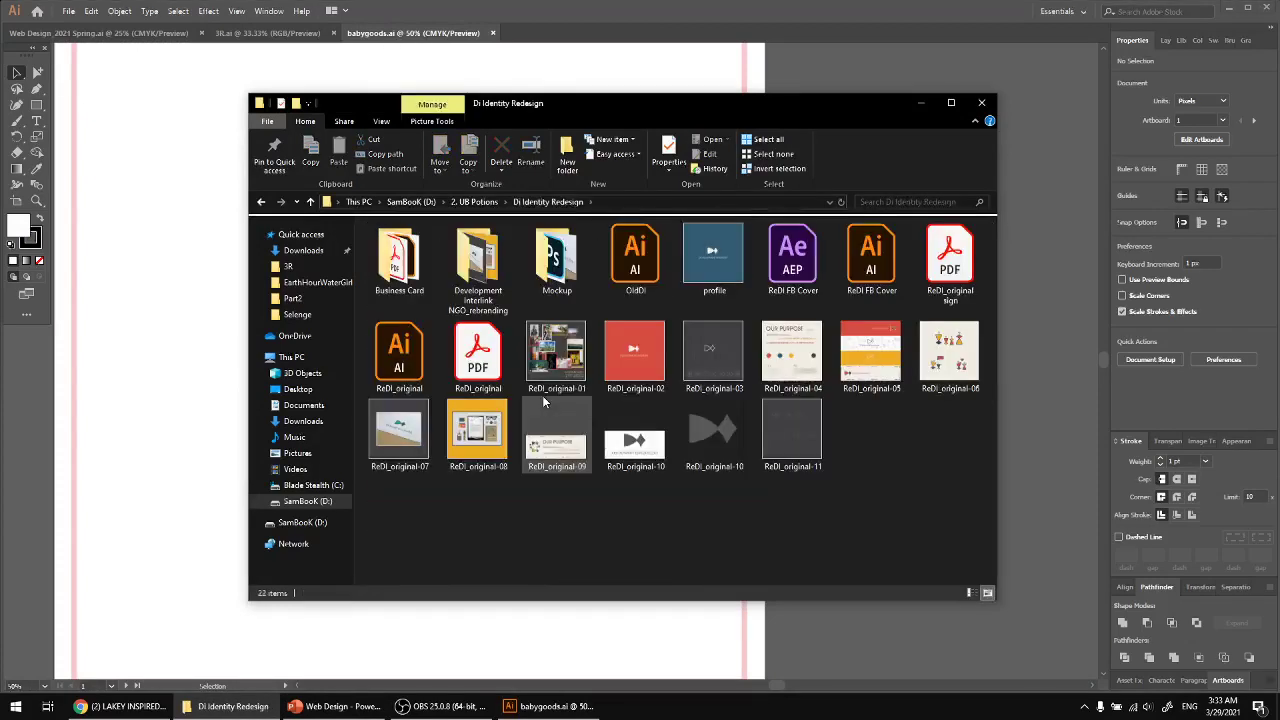
Open the ReDI_original Illustrator file, ignoring the missing linked image
left_click(871, 258)
left_click(405, 380)
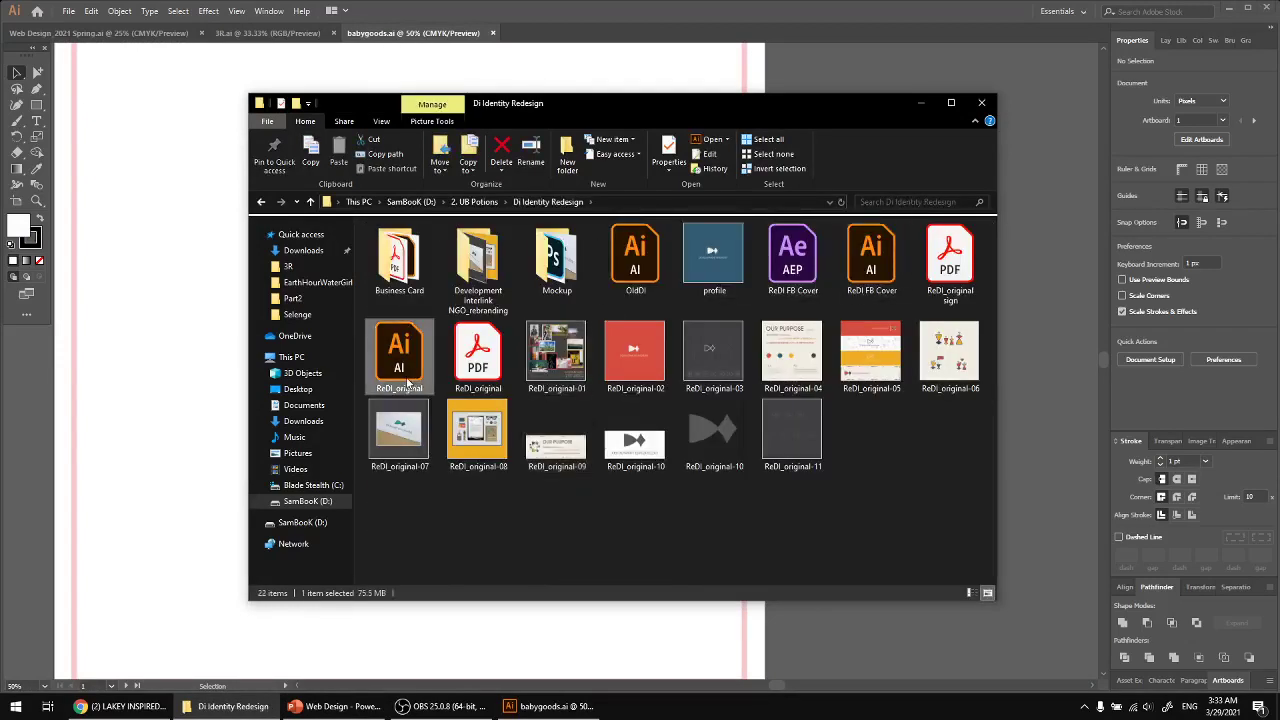
double_click(399, 367)
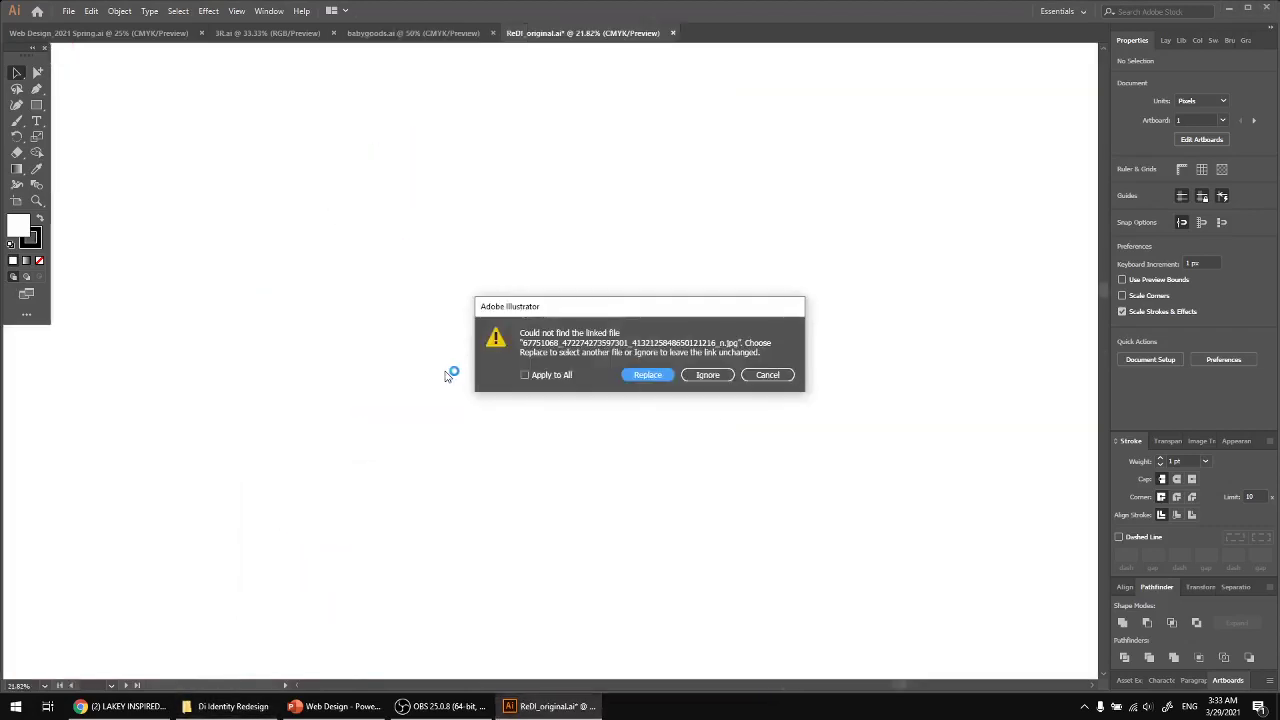
left_click(708, 374)
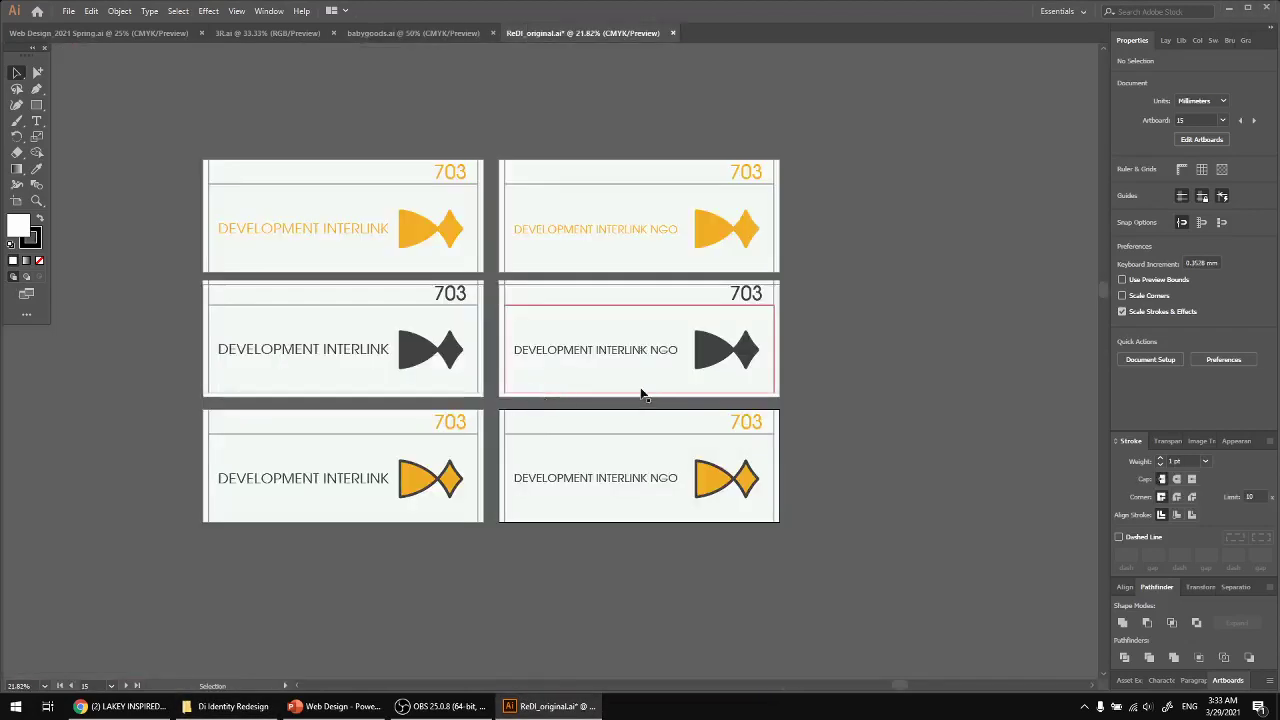
Survey the ReDI artboards from the 703 door signs across to the logo construction built on four circles
scroll(803, 434, "down", 3)
left_click_drag(588, 443, 931, 584)
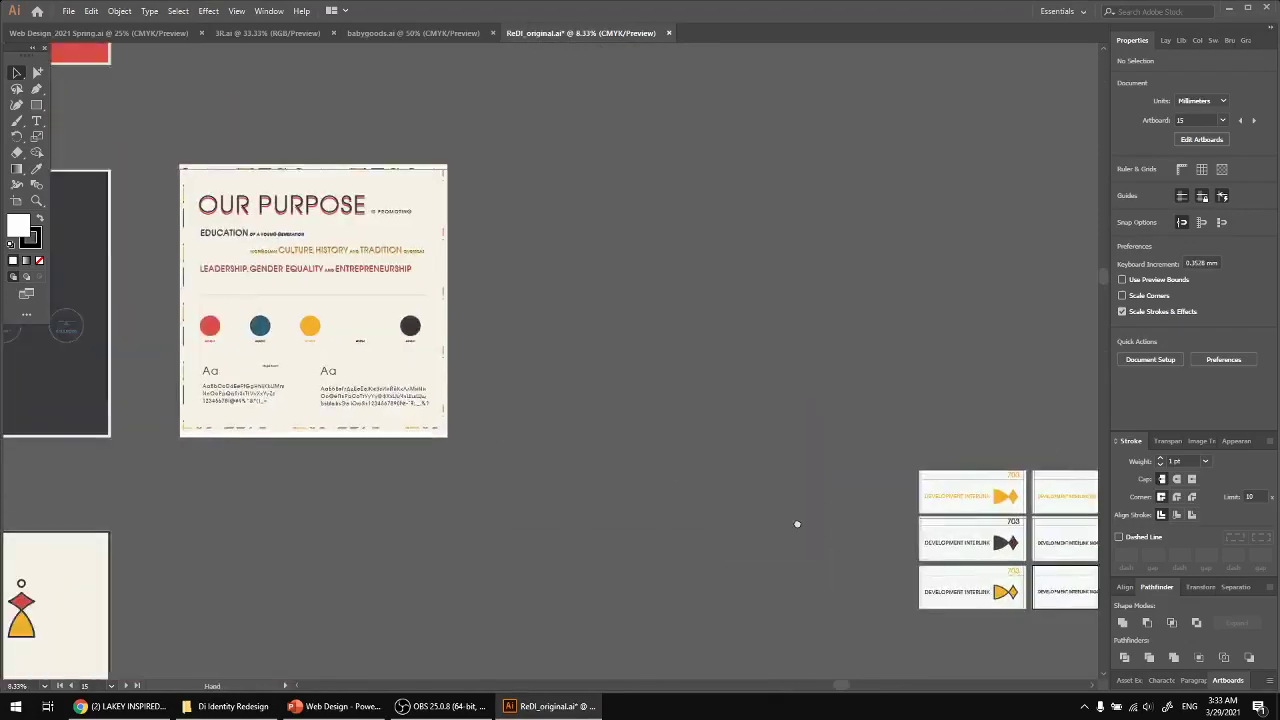
left_click_drag(470, 507, 954, 531)
left_click_drag(467, 510, 831, 565)
left_click_drag(577, 340, 537, 346)
scroll(460, 440, "up", 2)
scroll(570, 466, "left", 5)
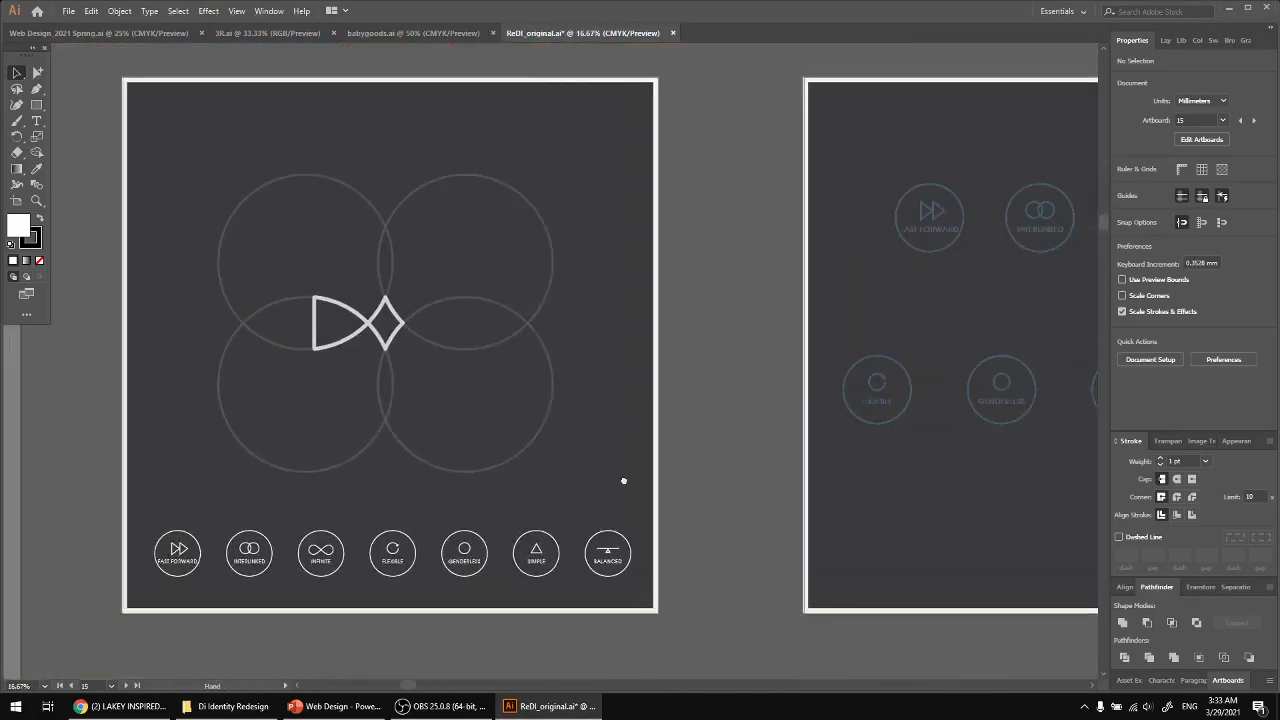
scroll(638, 487, "left", 3)
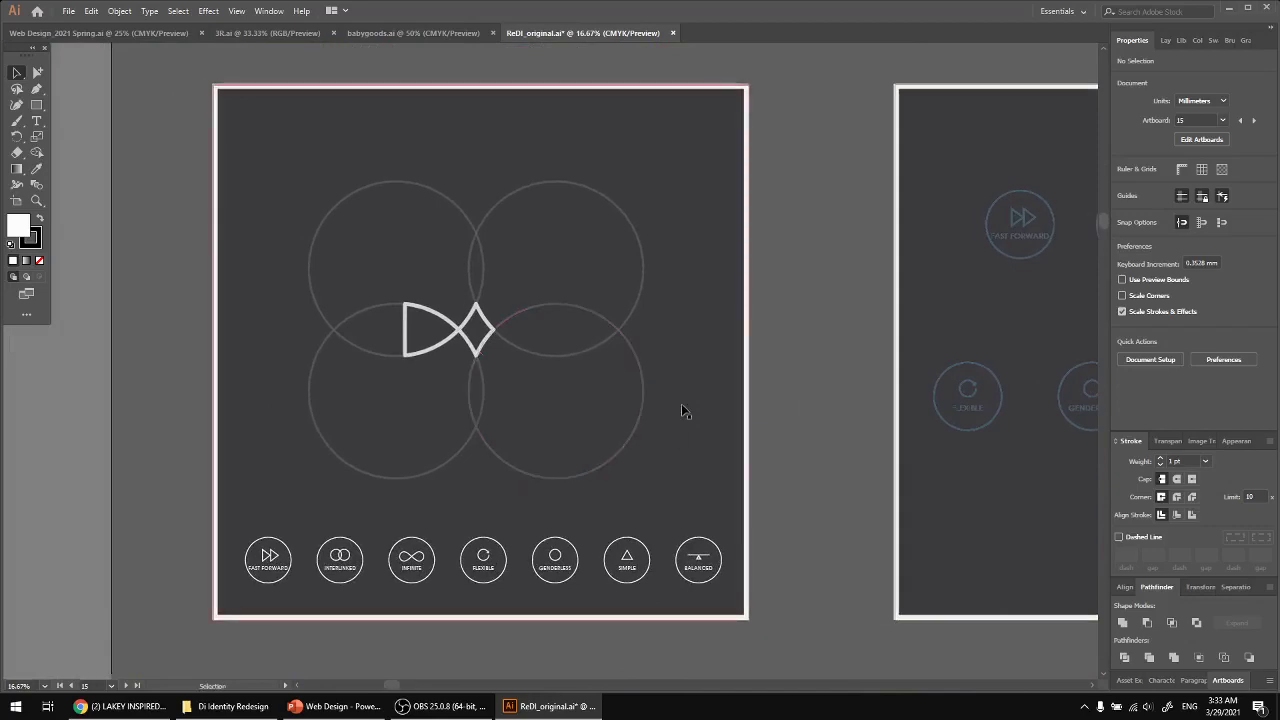
Review the red Development Interlink logo artboard and the "Our Purpose" banner up close
scroll(681, 403, "up", 10)
scroll(681, 403, "right", 10)
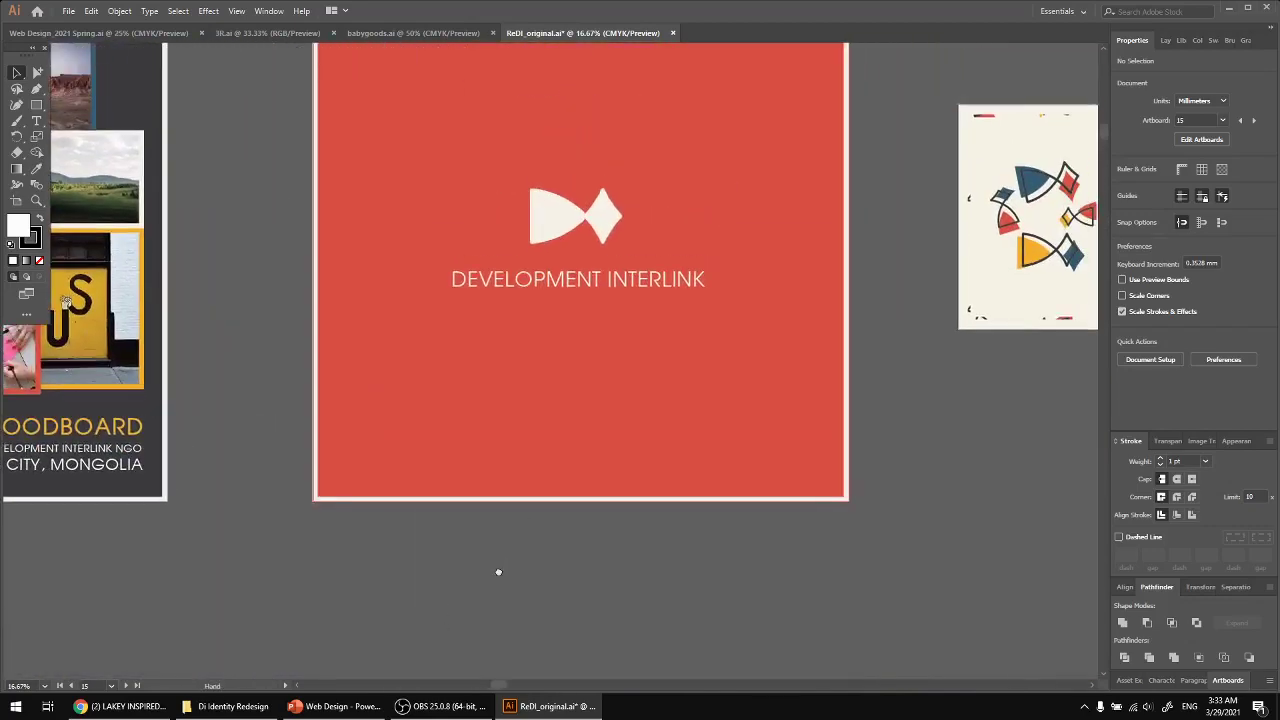
left_click_drag(500, 571, 1, 612)
left_click_drag(625, 560, 464, 606)
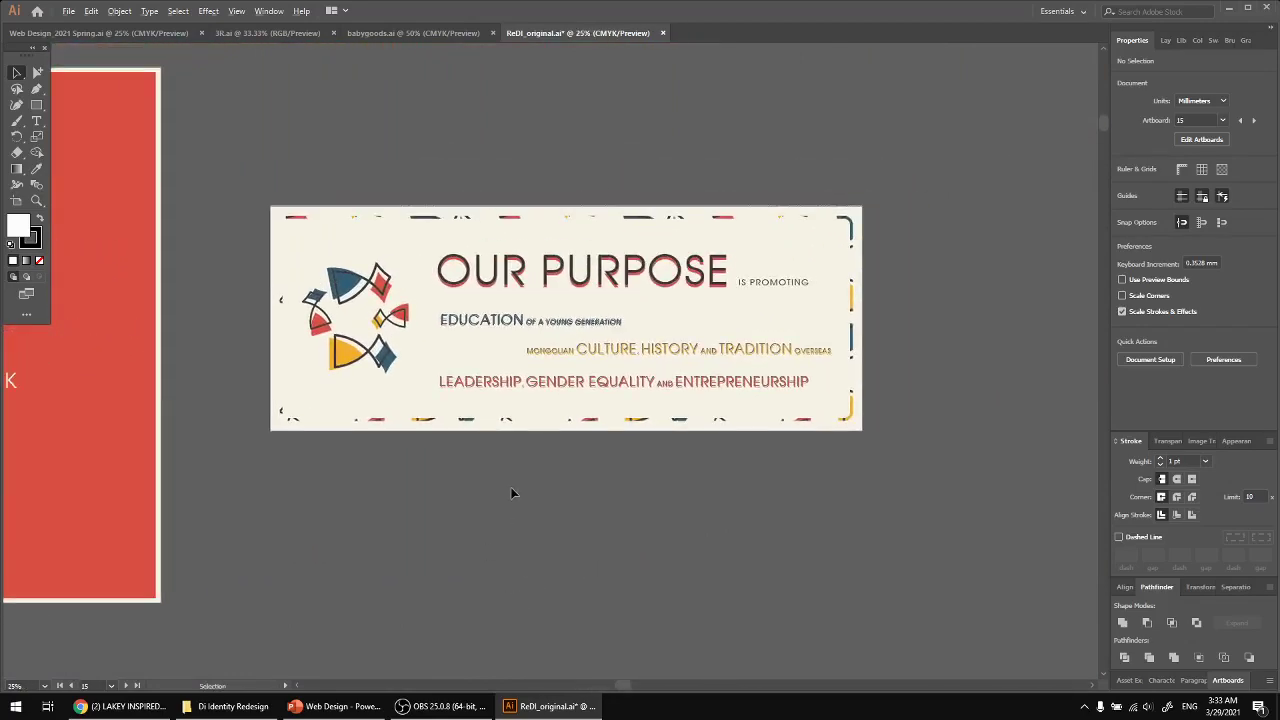
scroll(511, 493, "up", 1)
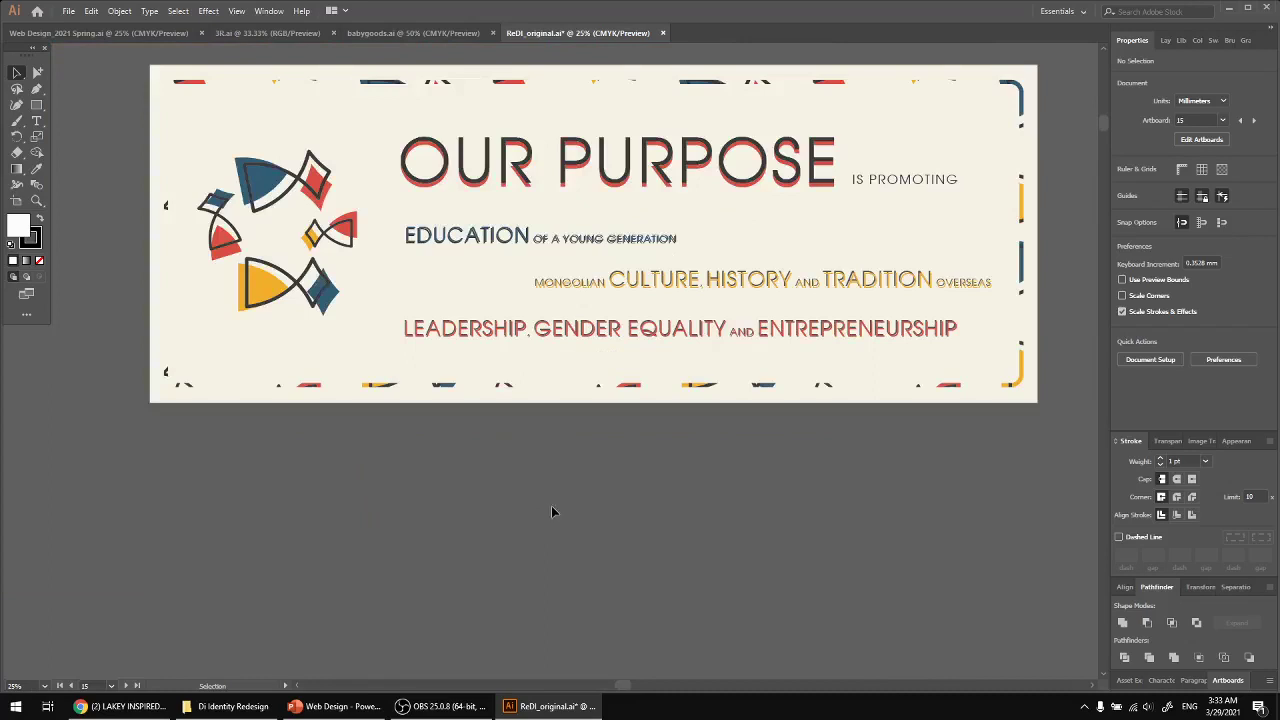
left_click_drag(662, 488, 648, 518)
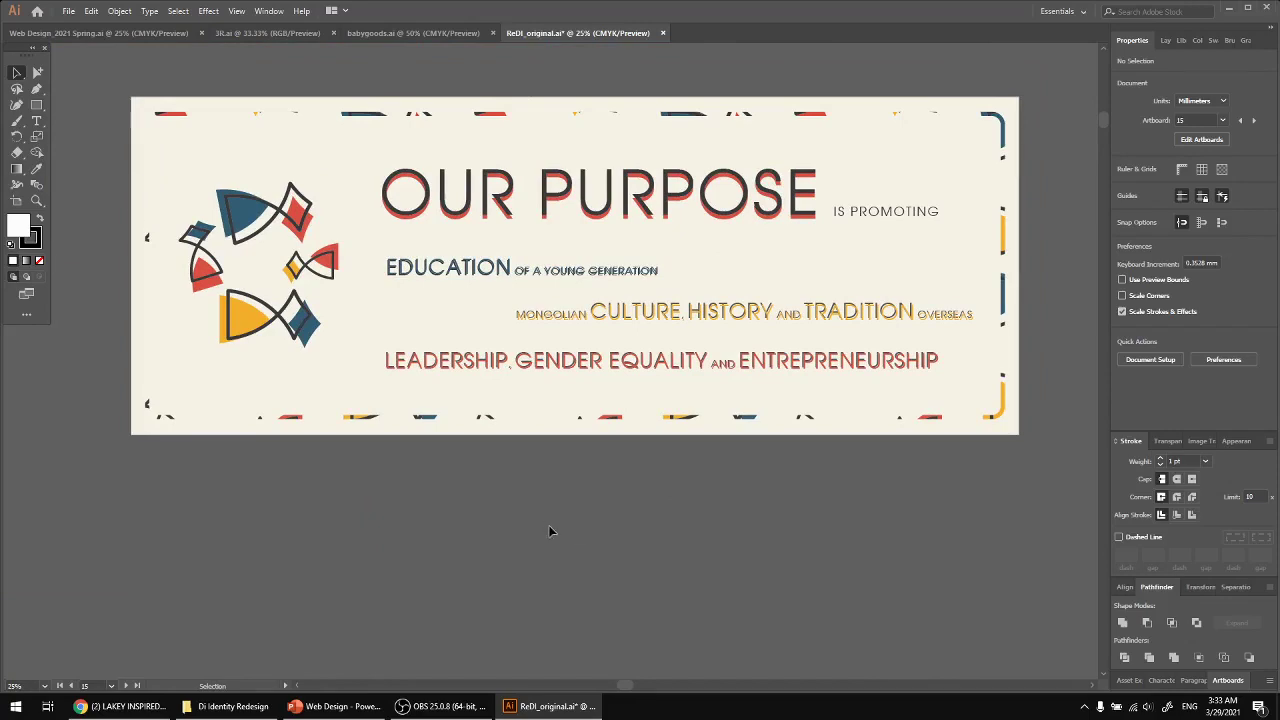
Go back to the four-circle logo construction and examine it with its row of concept icons, then the adjacent icon artboard
left_click_drag(551, 525, 880, 416)
scroll(680, 468, "down", 1)
left_click_drag(491, 566, 940, 474)
left_click_drag(585, 467, 940, 345)
left_click_drag(460, 525, 130, 655)
left_click_drag(400, 528, 706, 109)
scroll(425, 375, "up", 1)
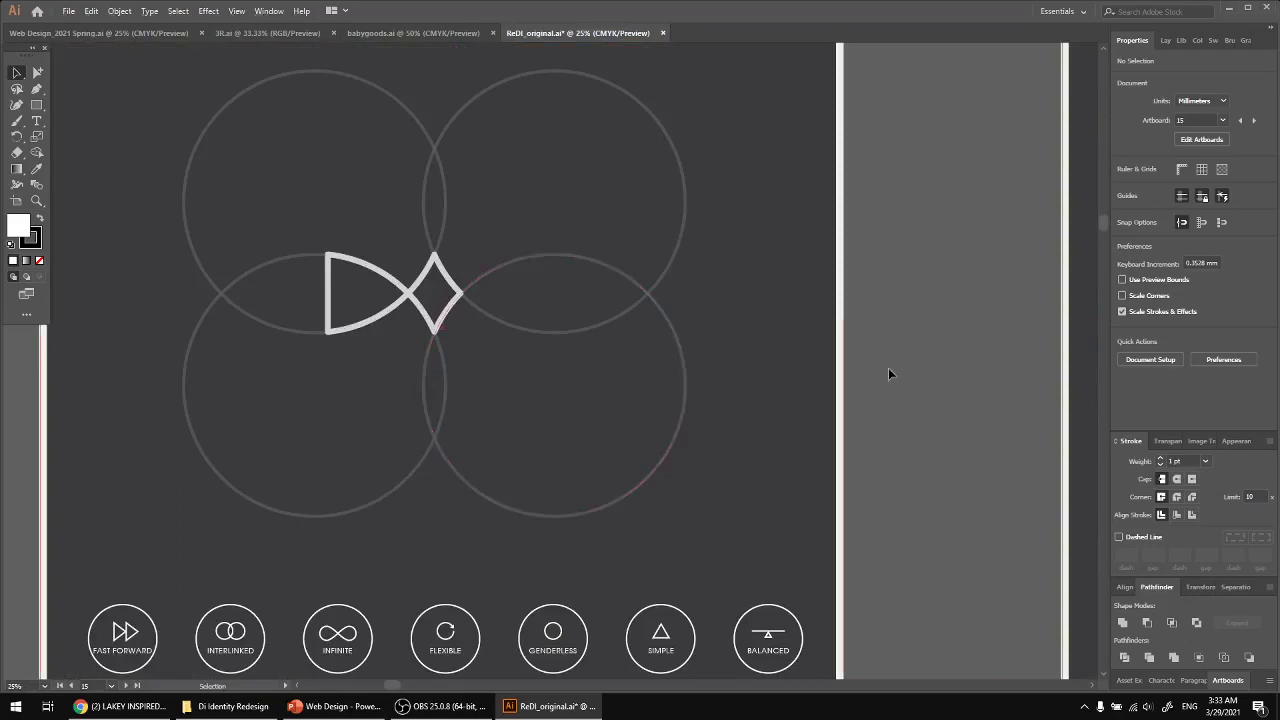
left_click_drag(934, 409, 944, 389)
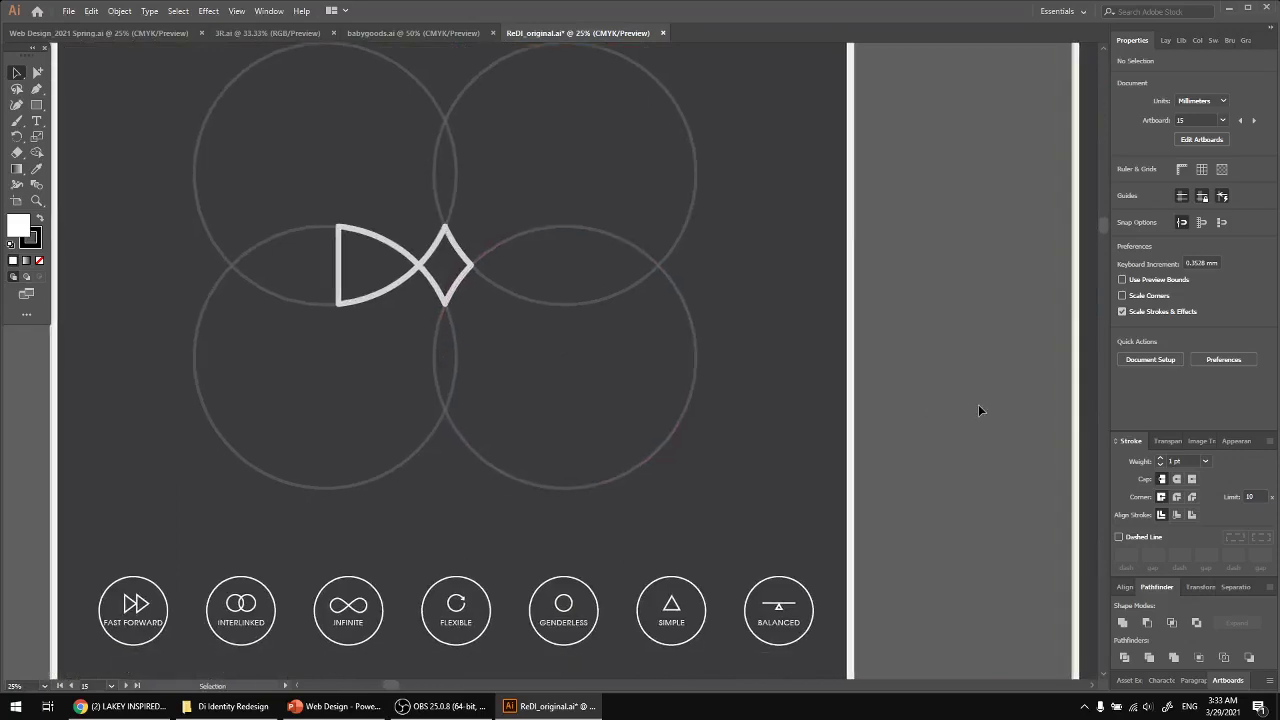
scroll(978, 410, "down", 2)
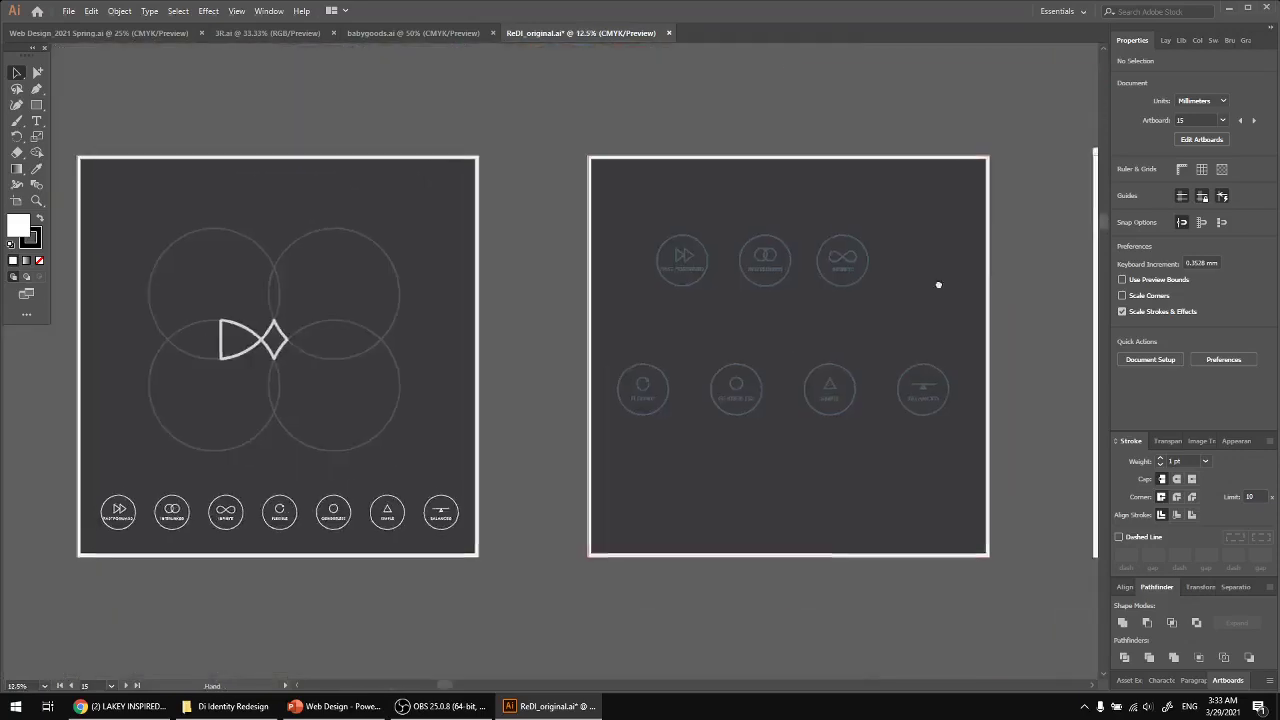
Review the red Development Interlink logo artboard, then go back to the four-circle logo construction and its row of concept icons
left_click_drag(480, 50, 705, 510)
scroll(466, 368, "up", 4)
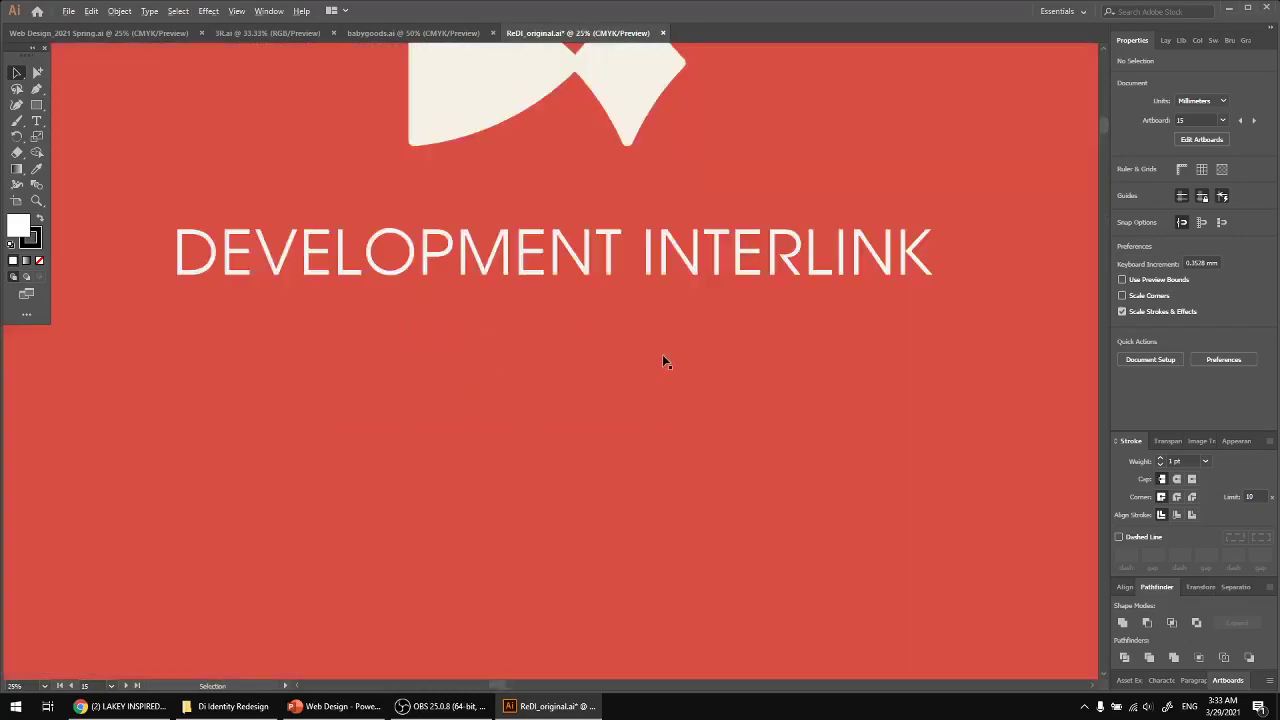
scroll(662, 354, "down", 2)
left_click_drag(726, 310, 760, 276)
left_click_drag(216, 650, 857, 97)
left_click_drag(673, 643, 886, 260)
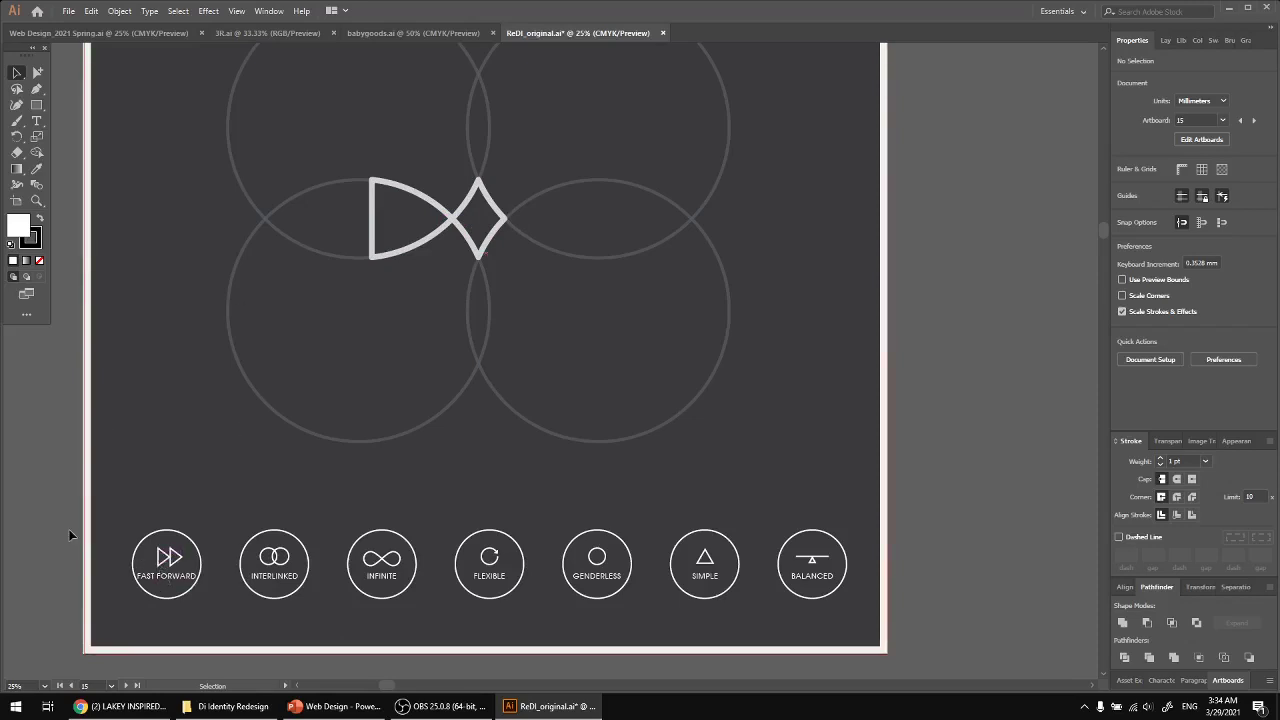
Lock the dark background path of the four-circle logo construction artboard
left_click(76, 587)
left_click(50, 594)
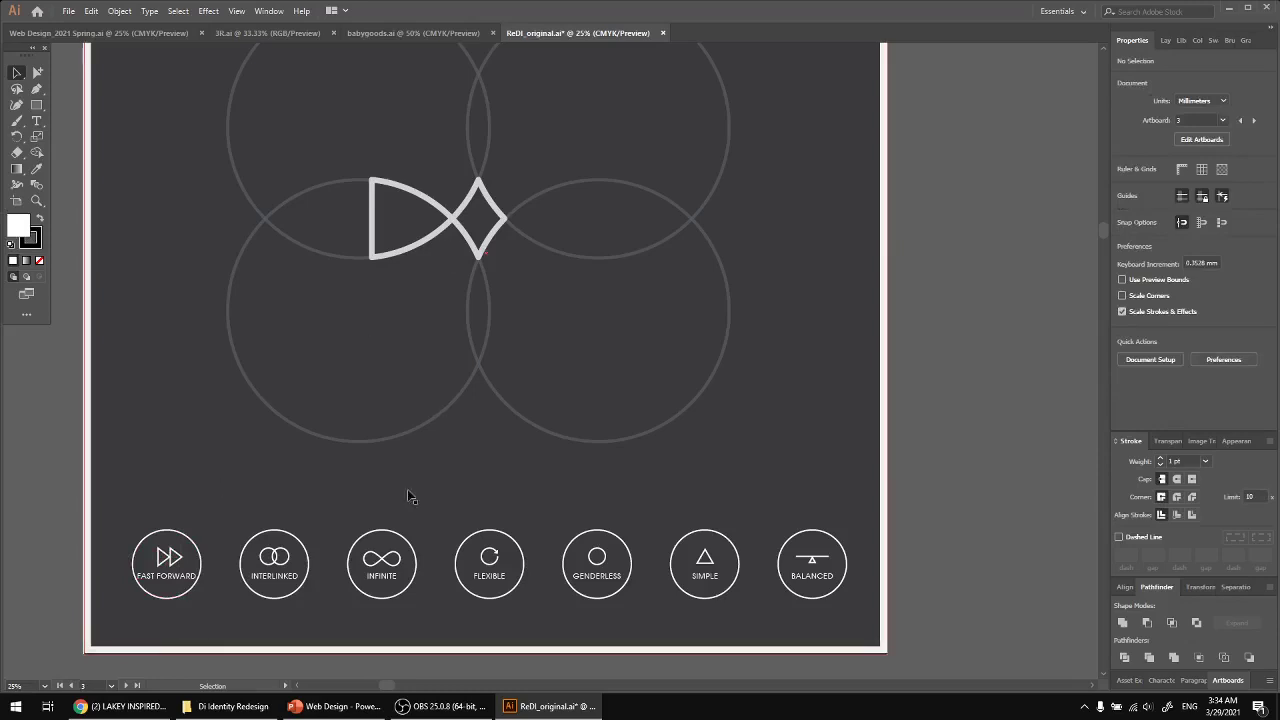
left_click(314, 610)
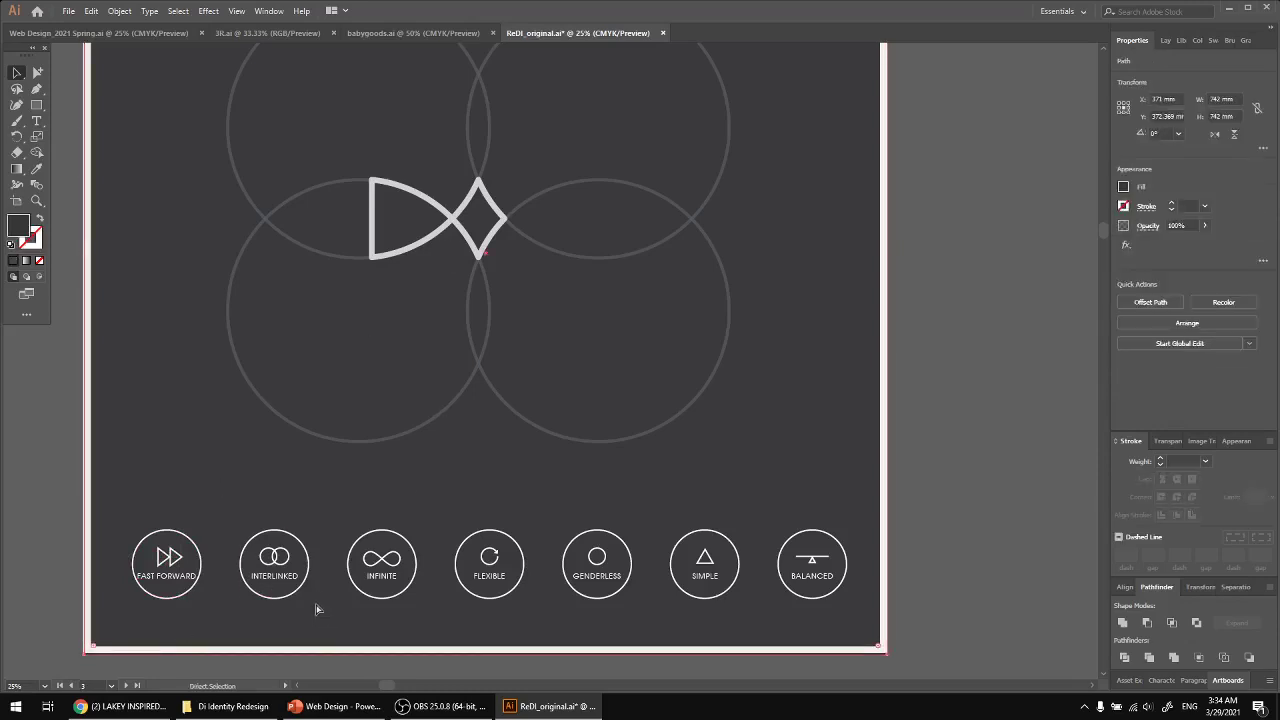
key("ctrl+2")
Single out the INFINITE and FLEXIBLE concept icons in the row beneath the logo construction
left_click_drag(334, 523, 338, 520)
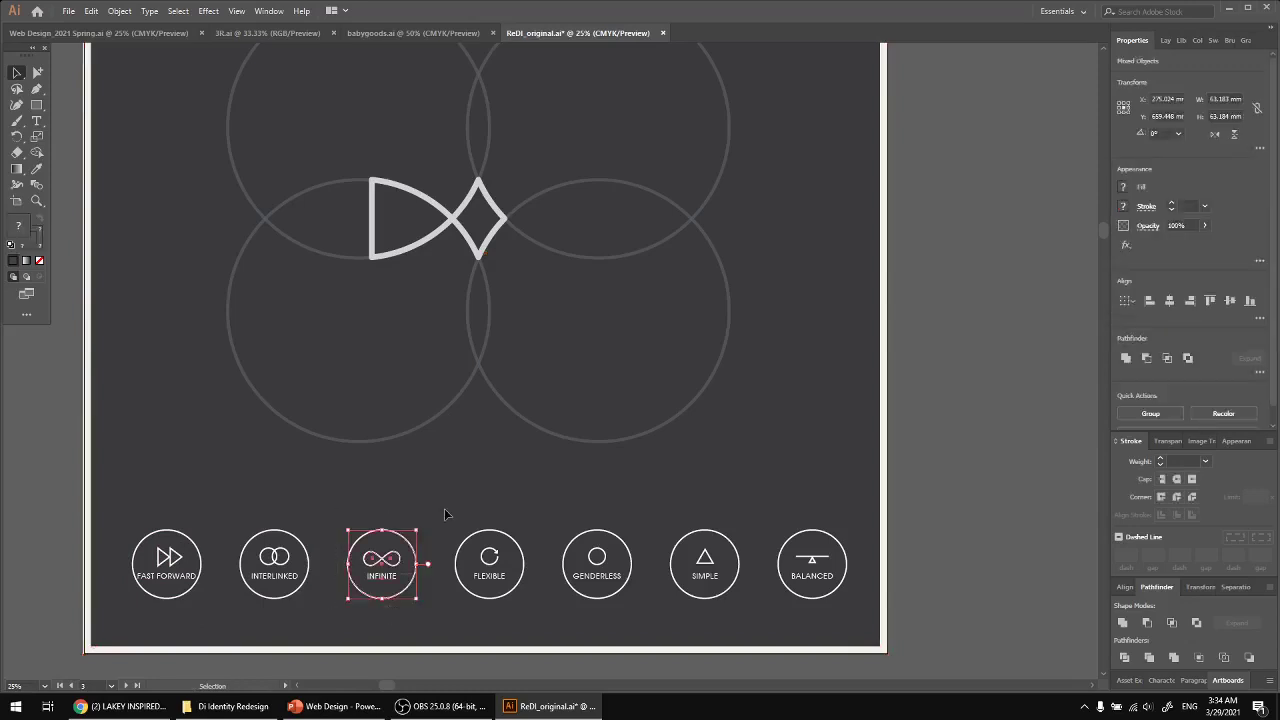
key("ctrl+shift+a")
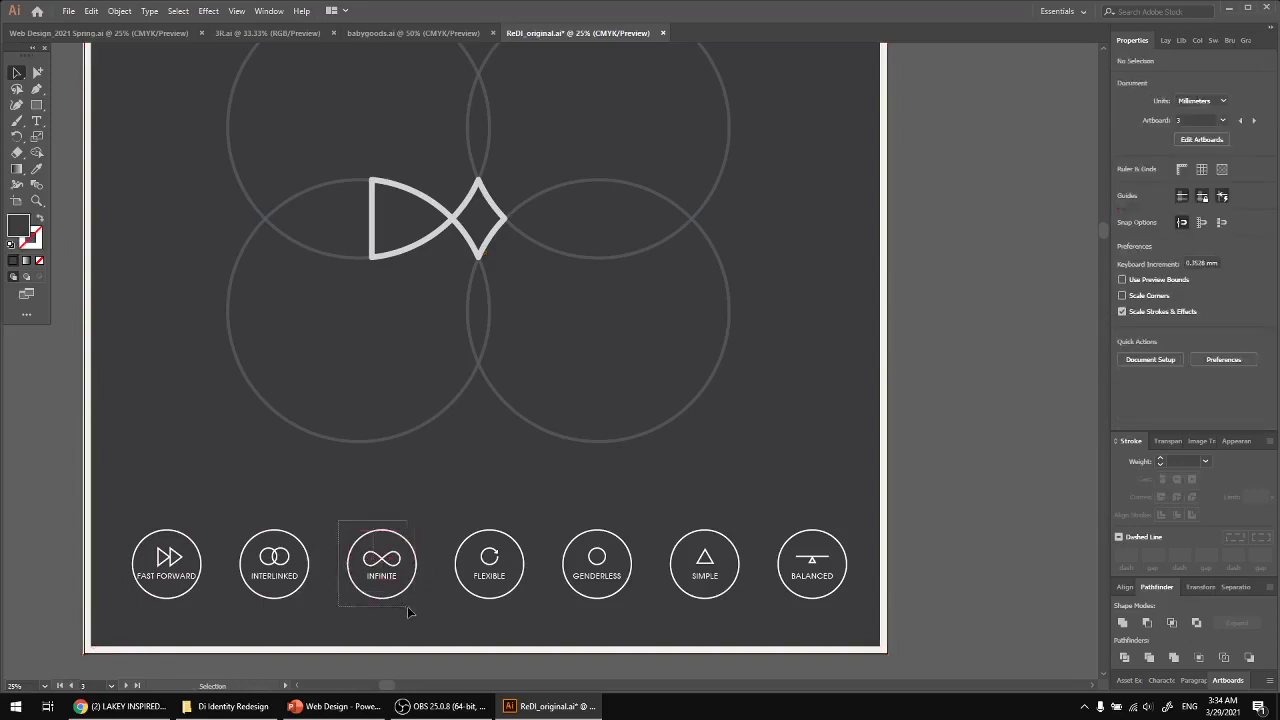
left_click_drag(407, 606, 408, 607)
key("ctrl+shift+a")
left_click_drag(528, 614, 443, 504)
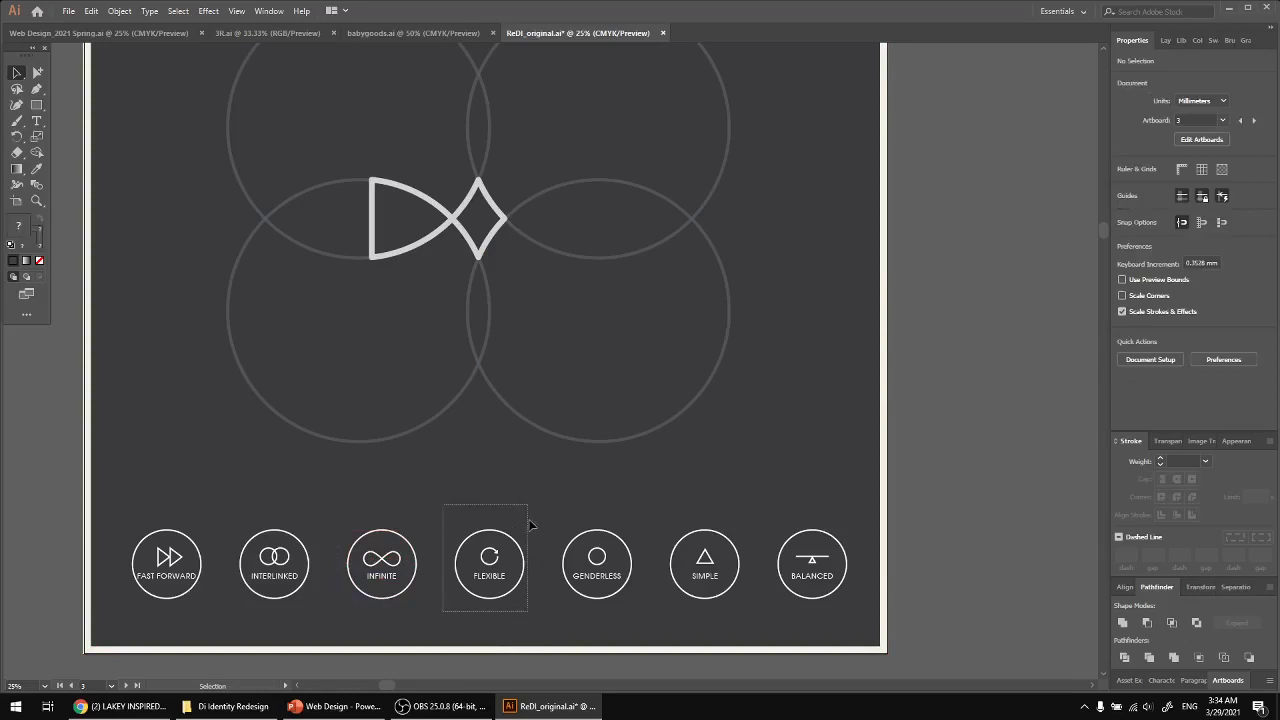
left_click(550, 519)
left_click_drag(547, 495, 507, 517)
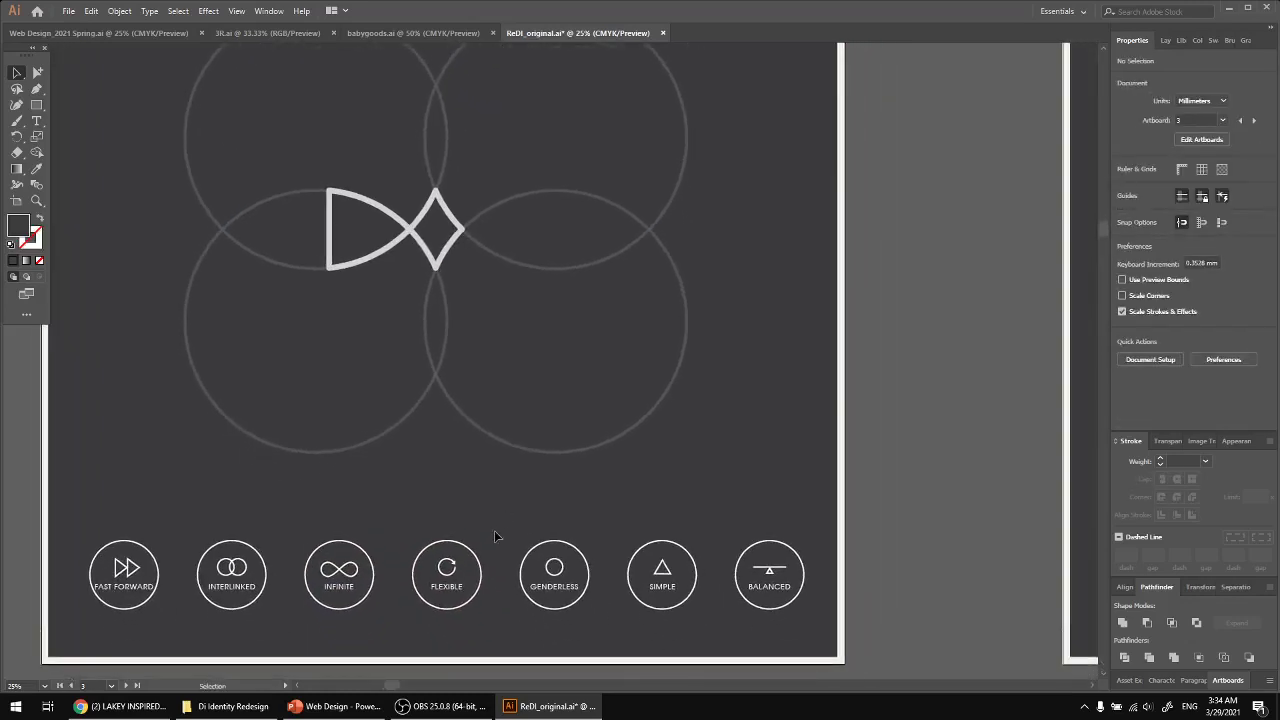
Find the stacked Development Interlink banners and examine the red one with the coloured logo up close
scroll(488, 526, "down", 2)
left_click_drag(604, 567, 665, 88)
left_click_drag(648, 265, 1054, 608)
left_click_drag(454, 494, 674, 463)
scroll(616, 382, "up", 2)
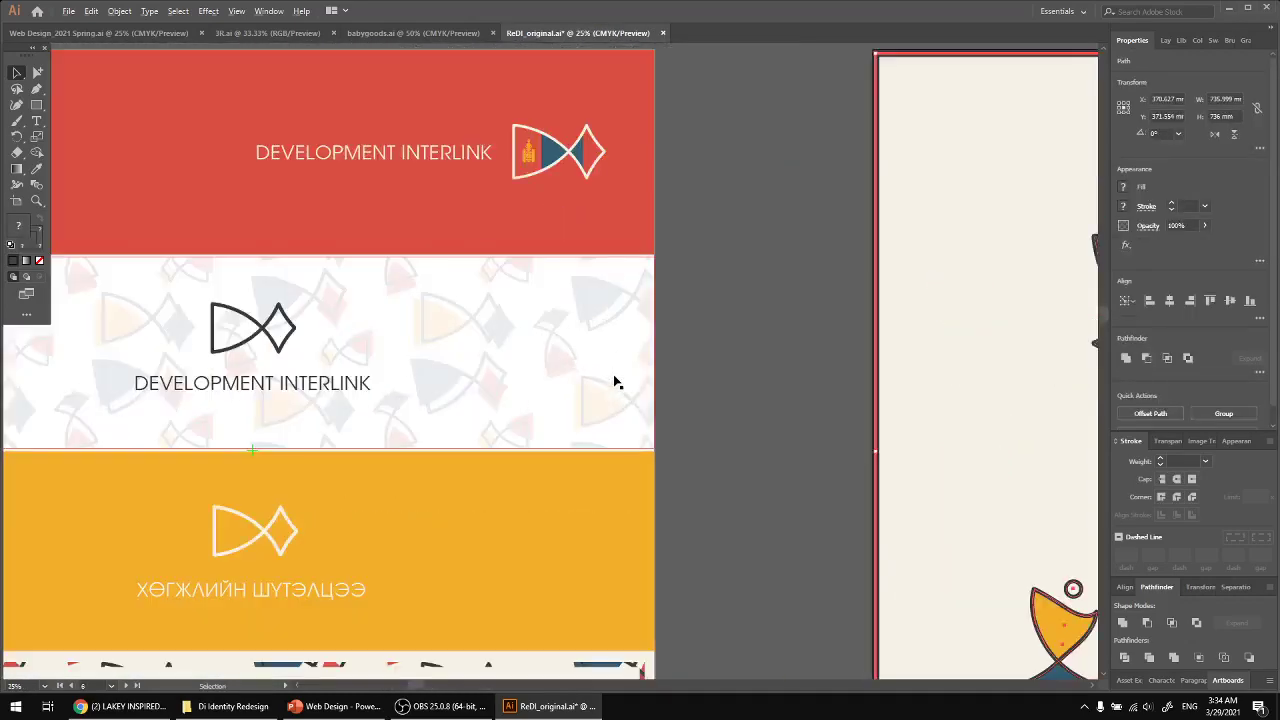
left_click(766, 337)
scroll(766, 337, "up", 4)
scroll(766, 337, "left", 2)
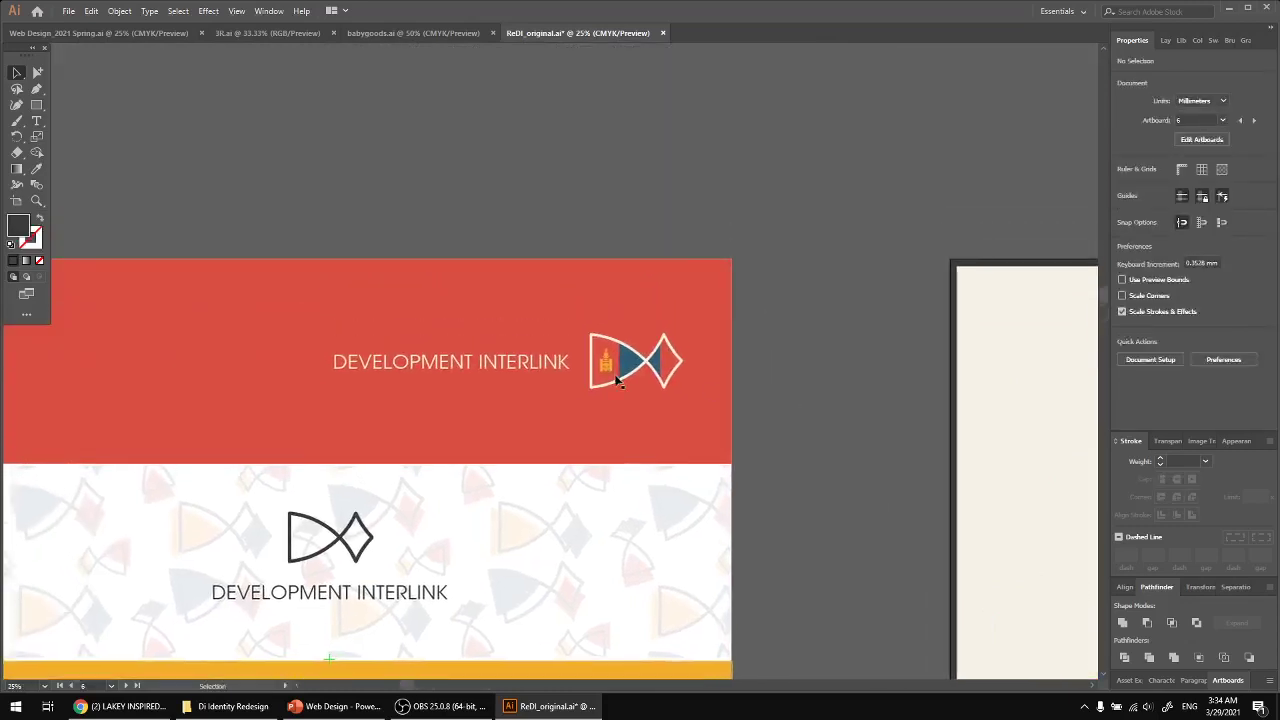
scroll(618, 437, "up", 2)
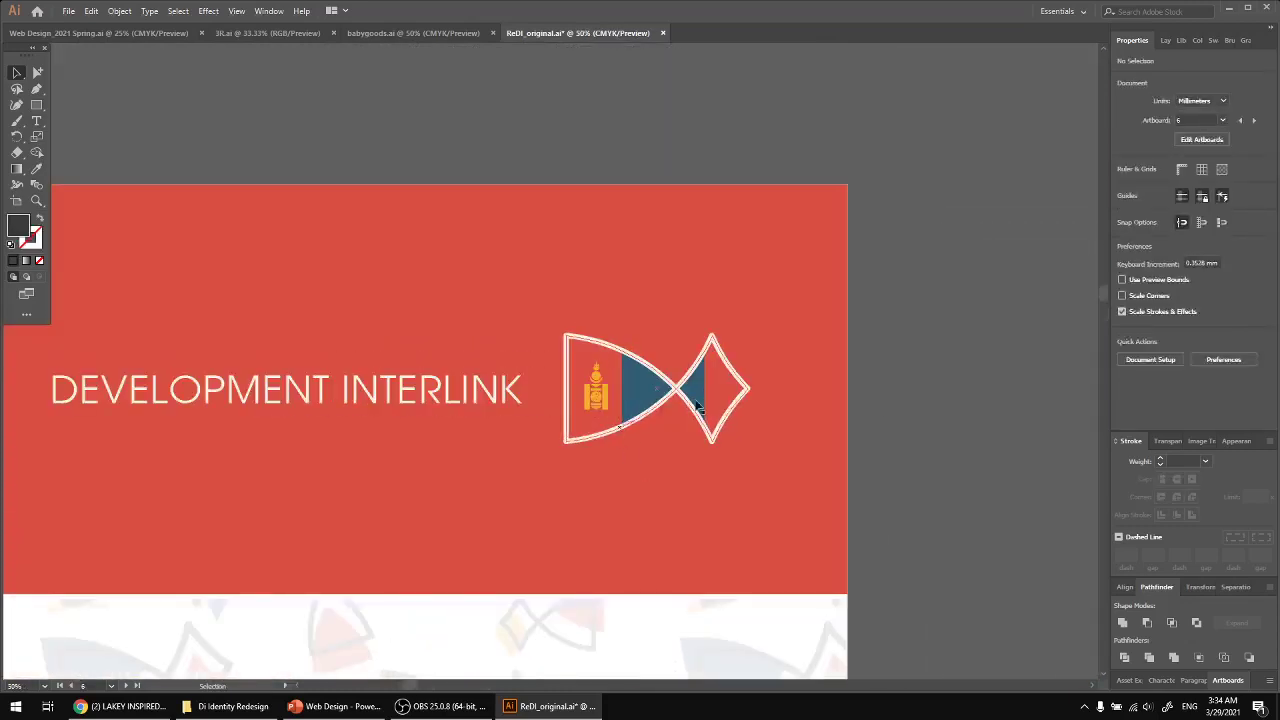
left_click_drag(905, 532, 967, 484)
scroll(703, 368, "down", 8)
scroll(703, 368, "left", 4)
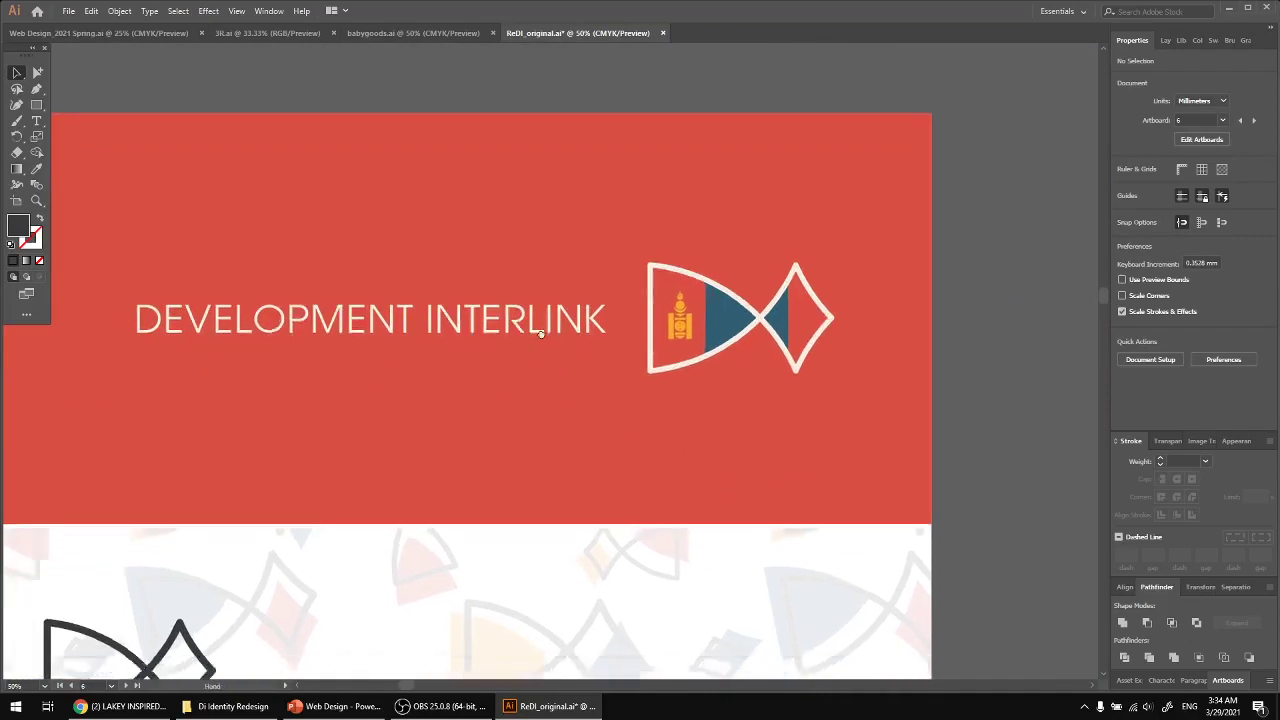
Review the patterned white, orange and cream banner variants below the red Development Interlink banner
scroll(581, 377, "down", 1)
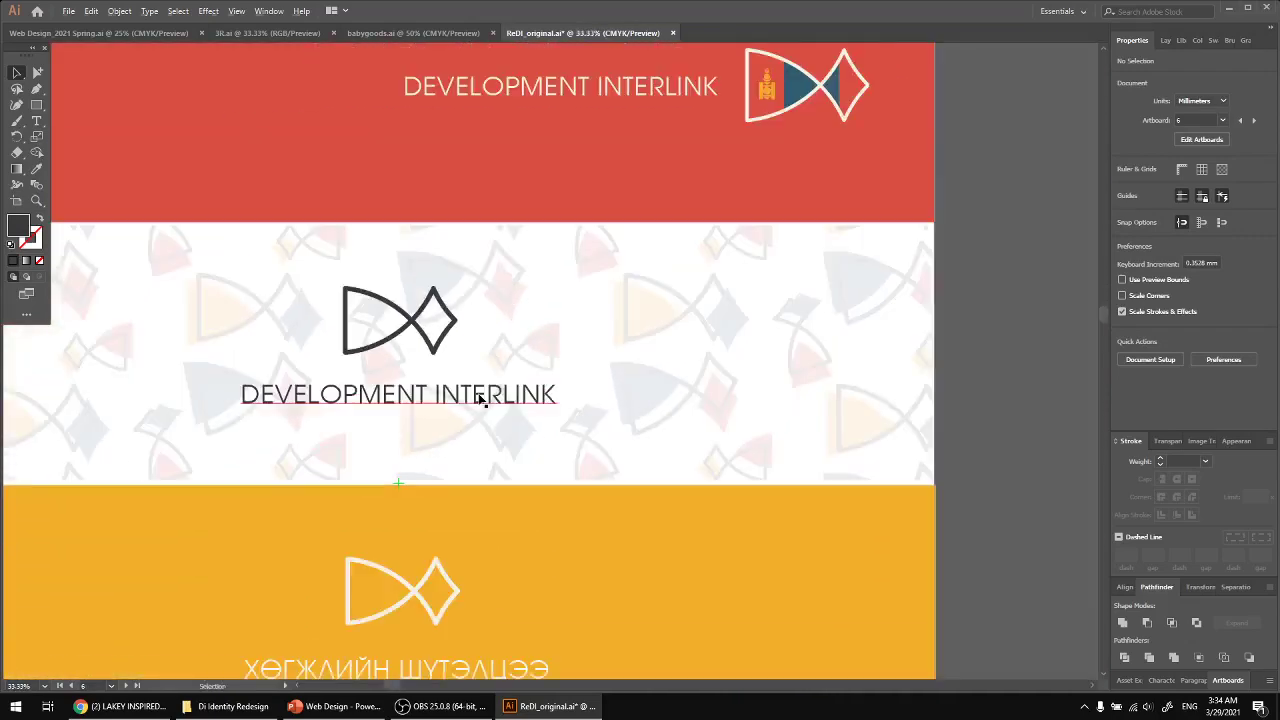
scroll(960, 482, "down", 8)
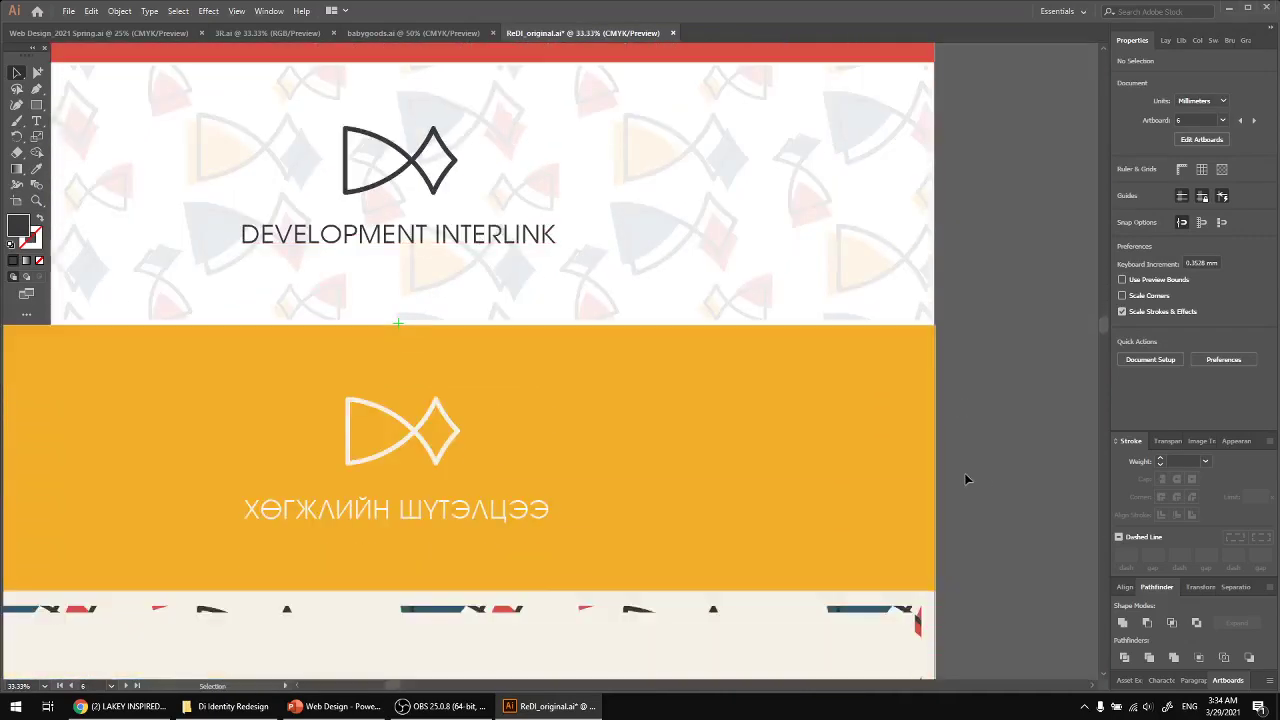
scroll(970, 476, "down", 1)
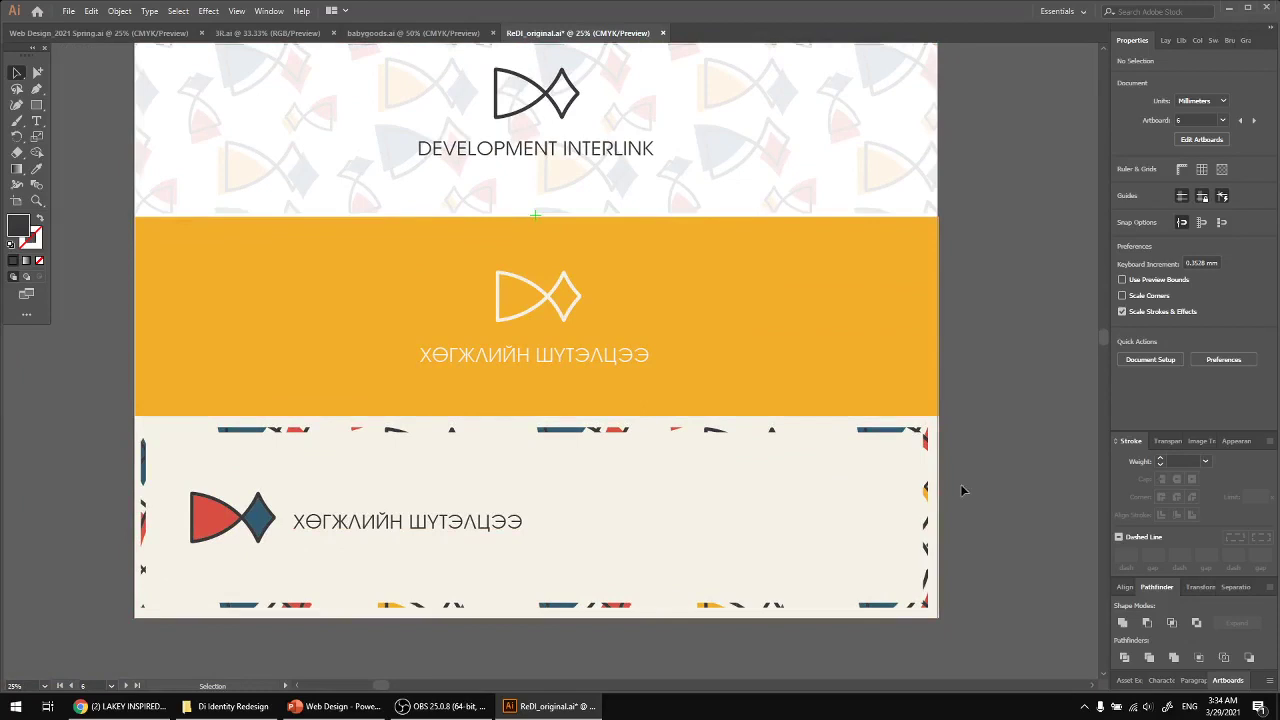
scroll(962, 490, "up", 8)
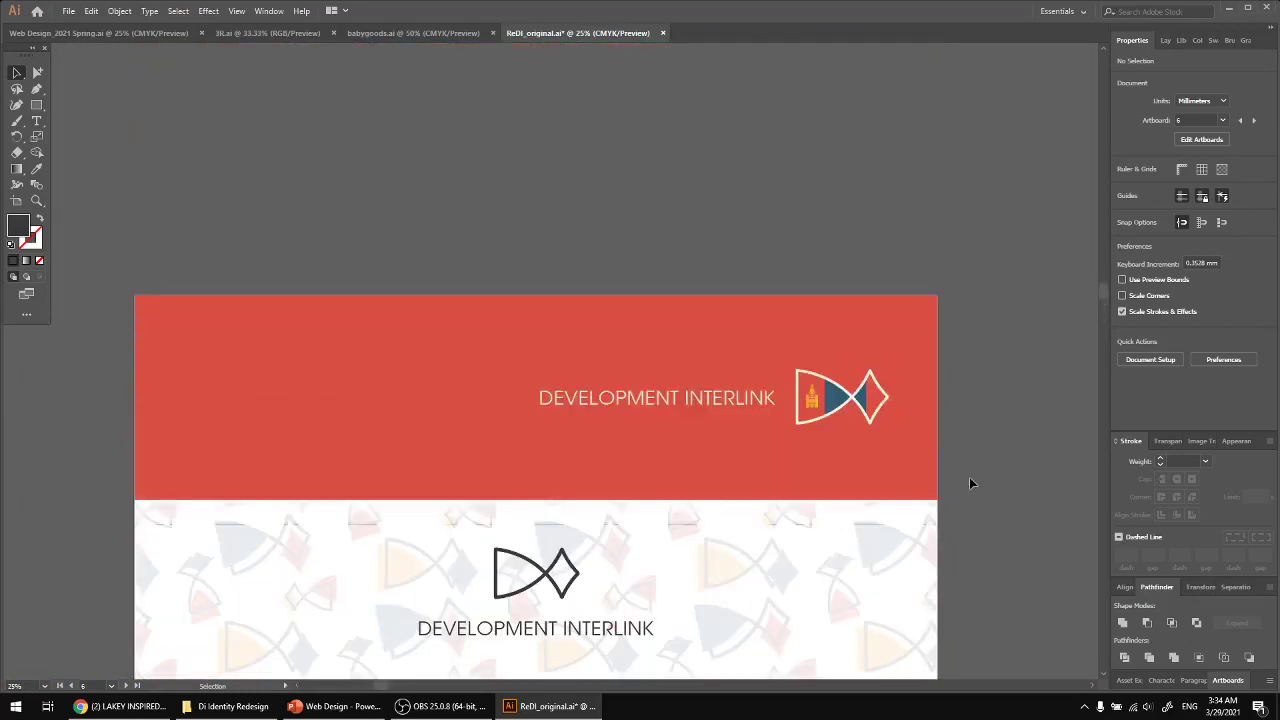
Return to the four-circle construction to examine its concept icons and the crossing point of the fish-shaped logo outline
scroll(969, 477, "up", 10)
left_click_drag(749, 466, 551, 658)
scroll(513, 550, "up", 1)
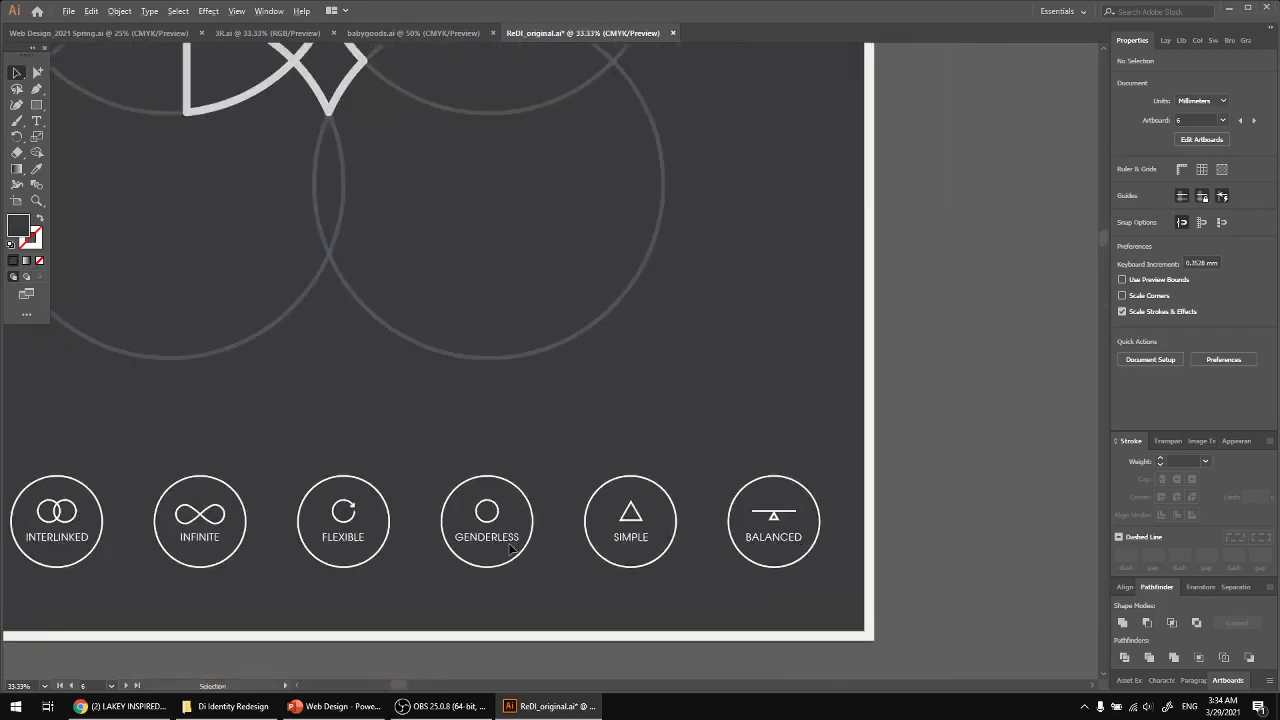
scroll(512, 548, "down", 1)
left_click_drag(533, 574, 556, 607)
left_click(370, 215)
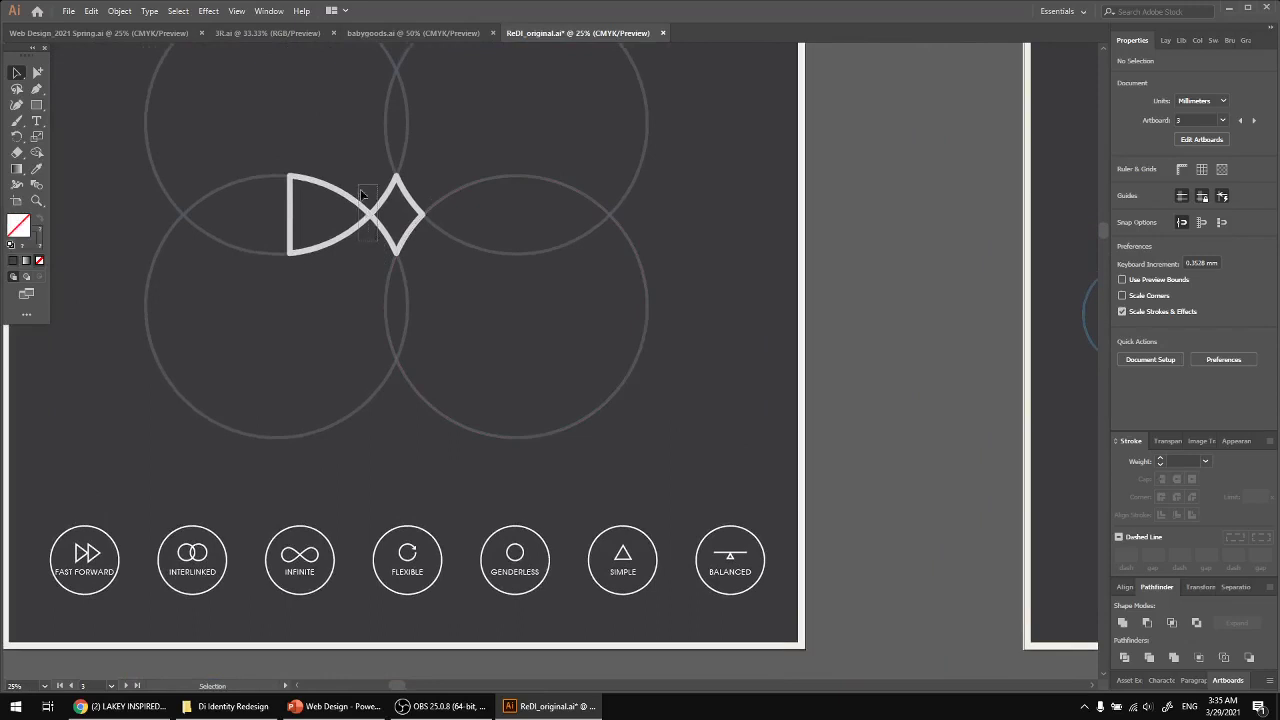
left_click(928, 338)
Single out the SIMPLE and BALANCED concept icons at the end of the icon row
scroll(579, 497, "right", 1)
left_click_drag(565, 489, 640, 601)
left_click(664, 605)
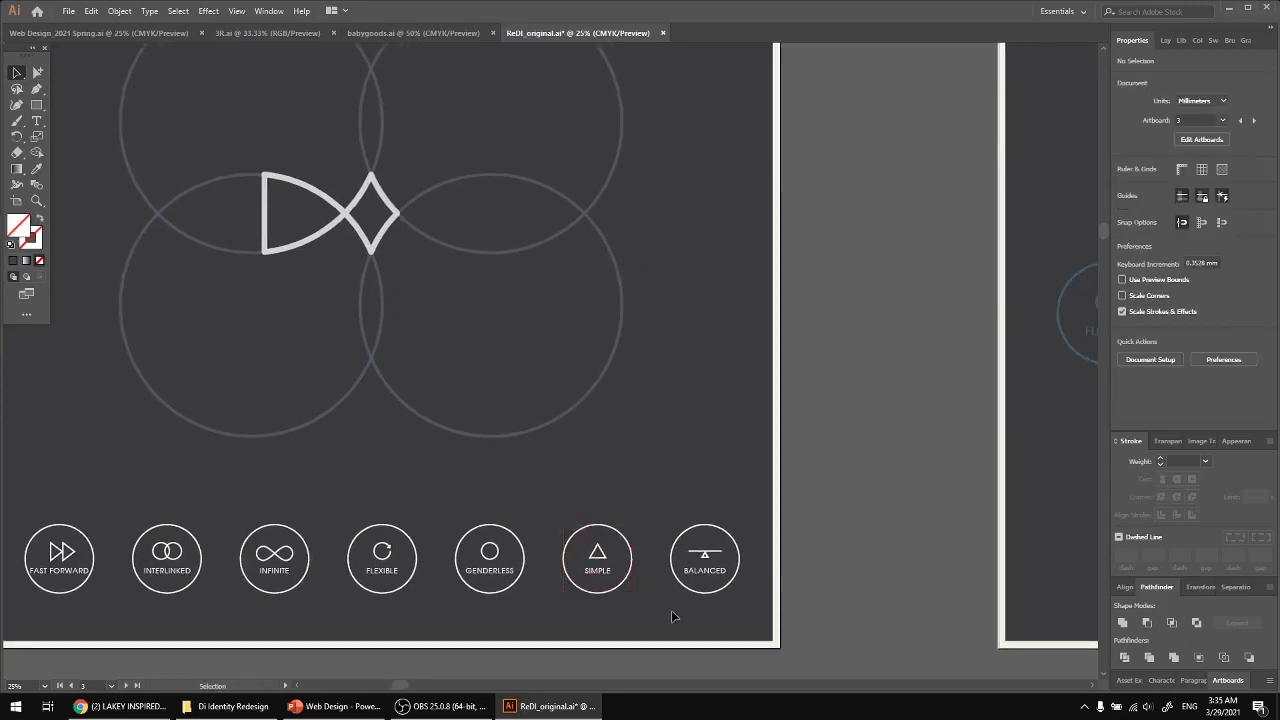
left_click_drag(740, 605, 742, 540)
left_click(834, 518)
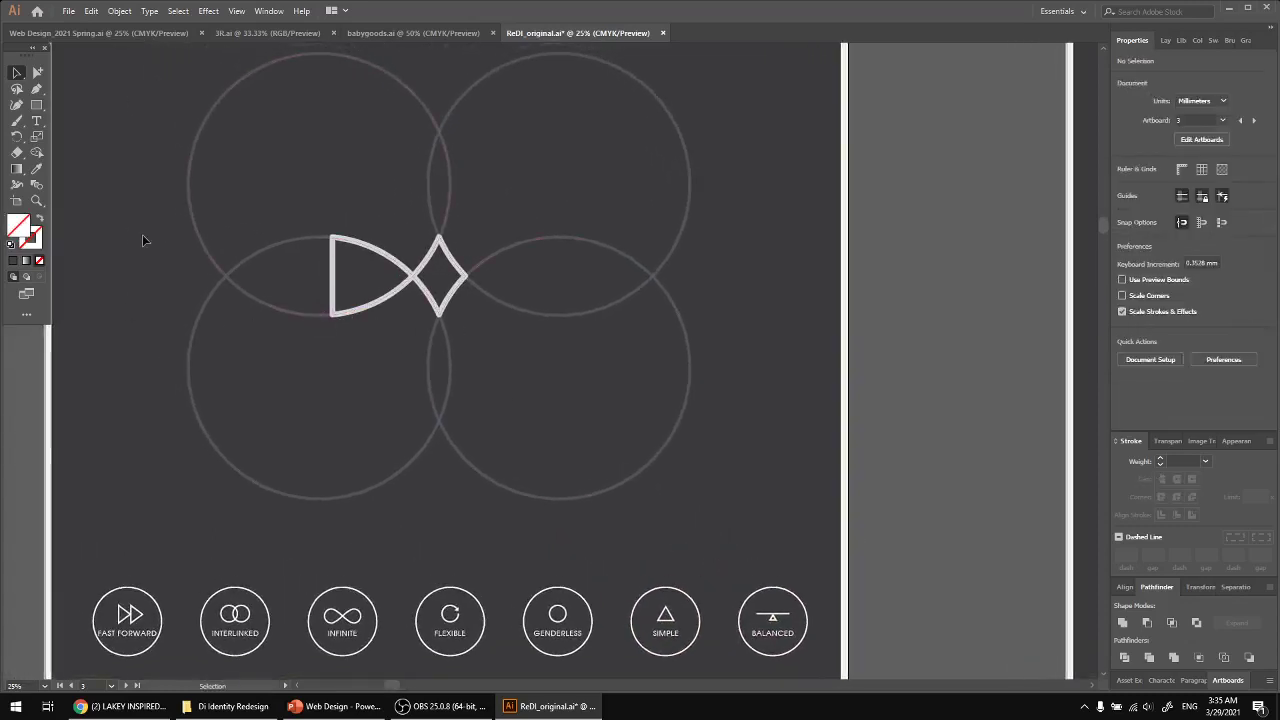
Try rotating the fish-shaped logo outline slightly within the four circles, then undo the rotation and deselect it
left_click(451, 242)
left_click_drag(470, 232, 492, 190)
left_click(886, 268)
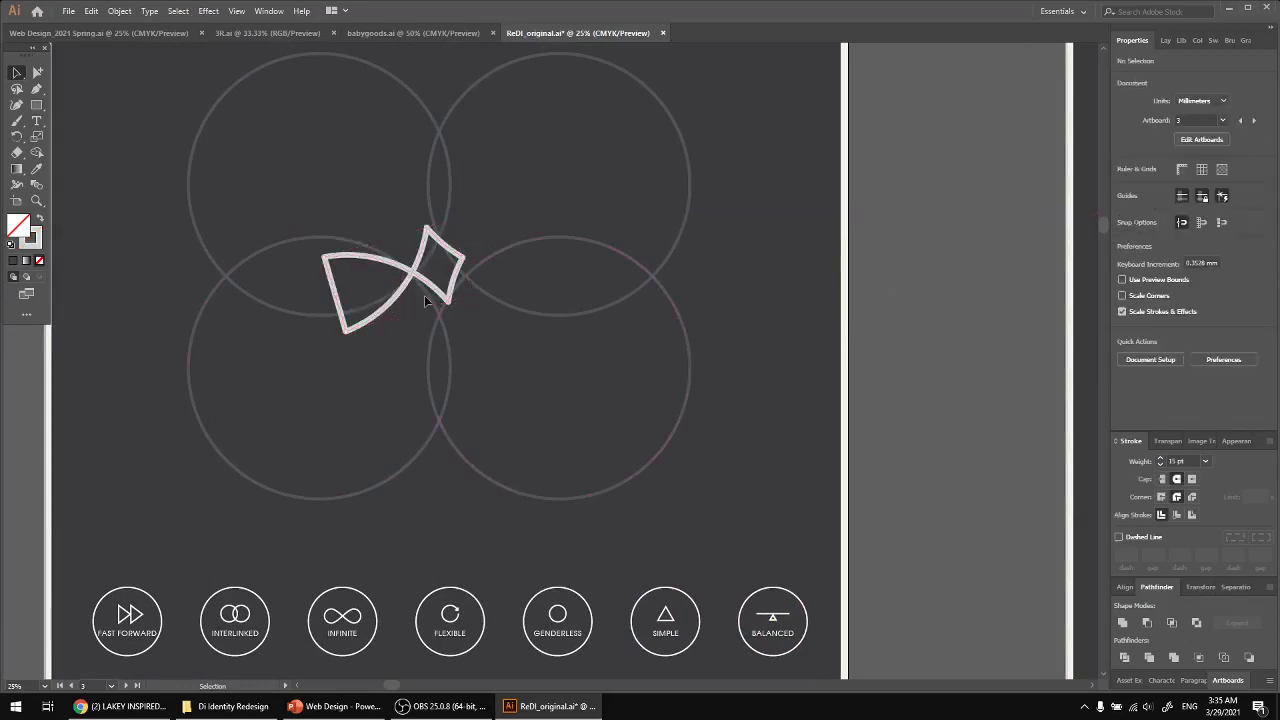
left_click(456, 279)
key("ctrl+z")
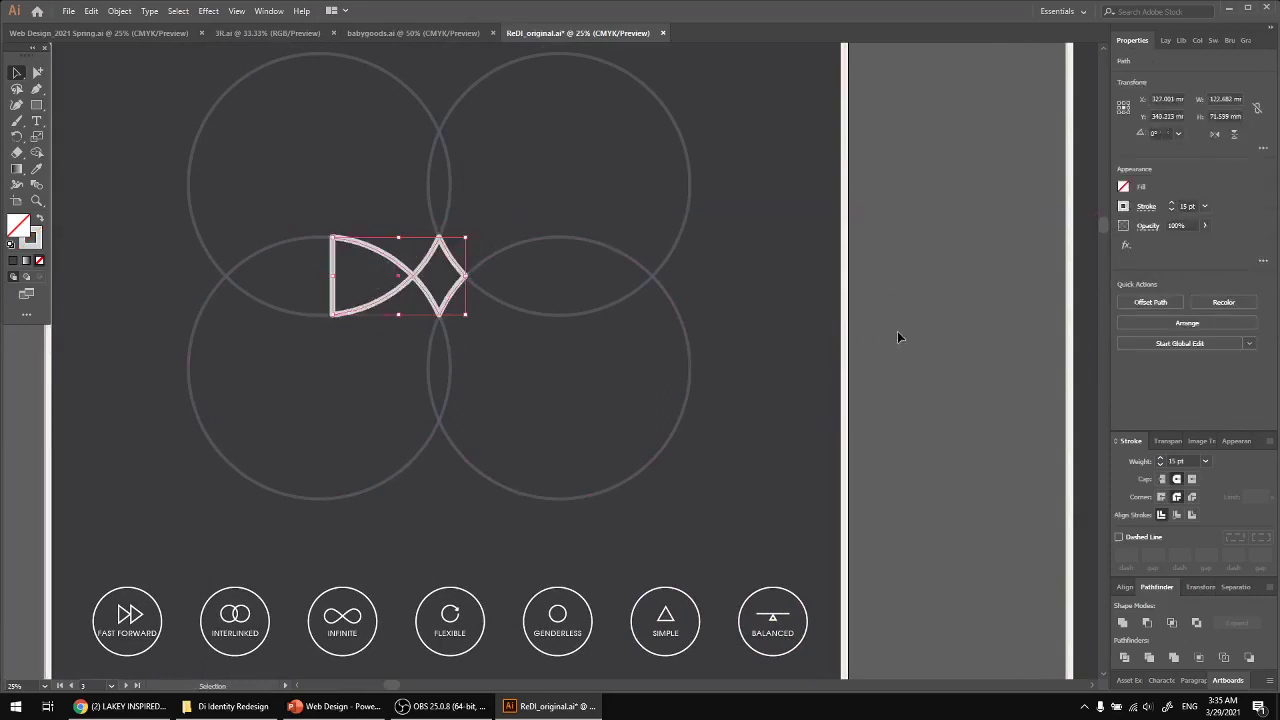
left_click(897, 332)
Survey the ReDI artboards again and examine the Development Interlink NGO moodboard as a whole
left_click_drag(897, 349, 899, 293)
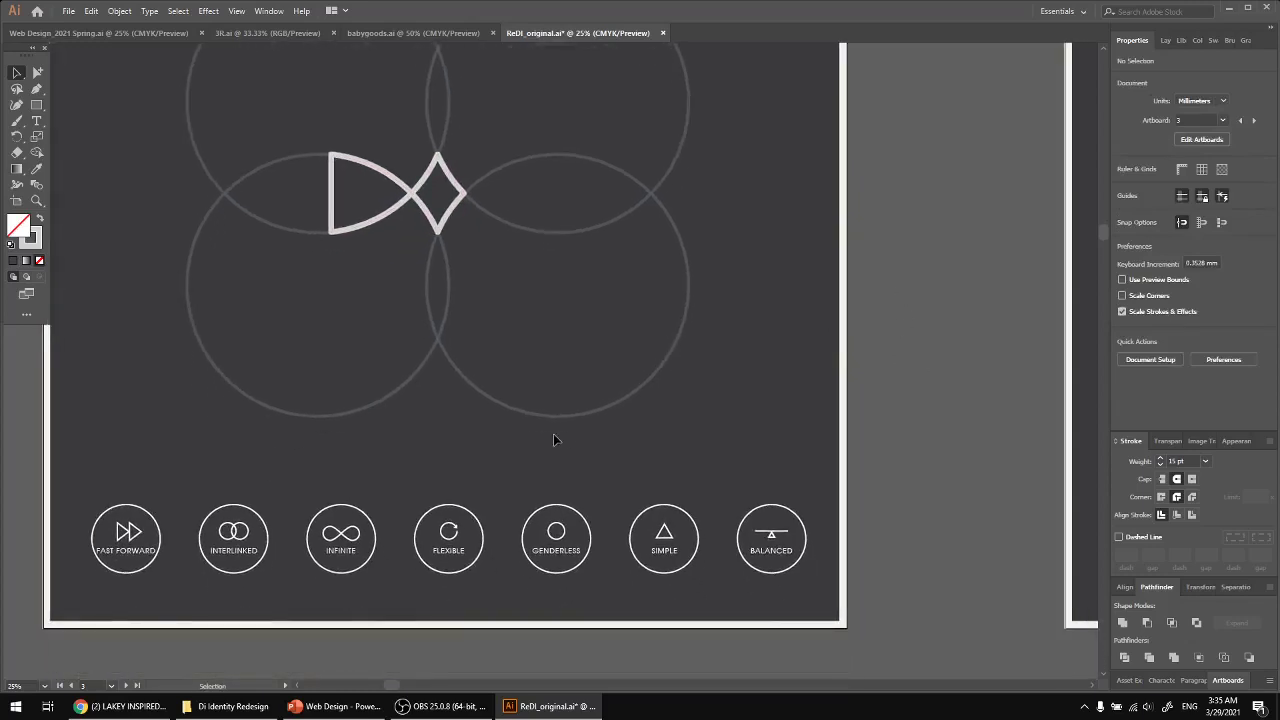
scroll(829, 420, "down", 3)
left_click_drag(679, 449, 486, 494)
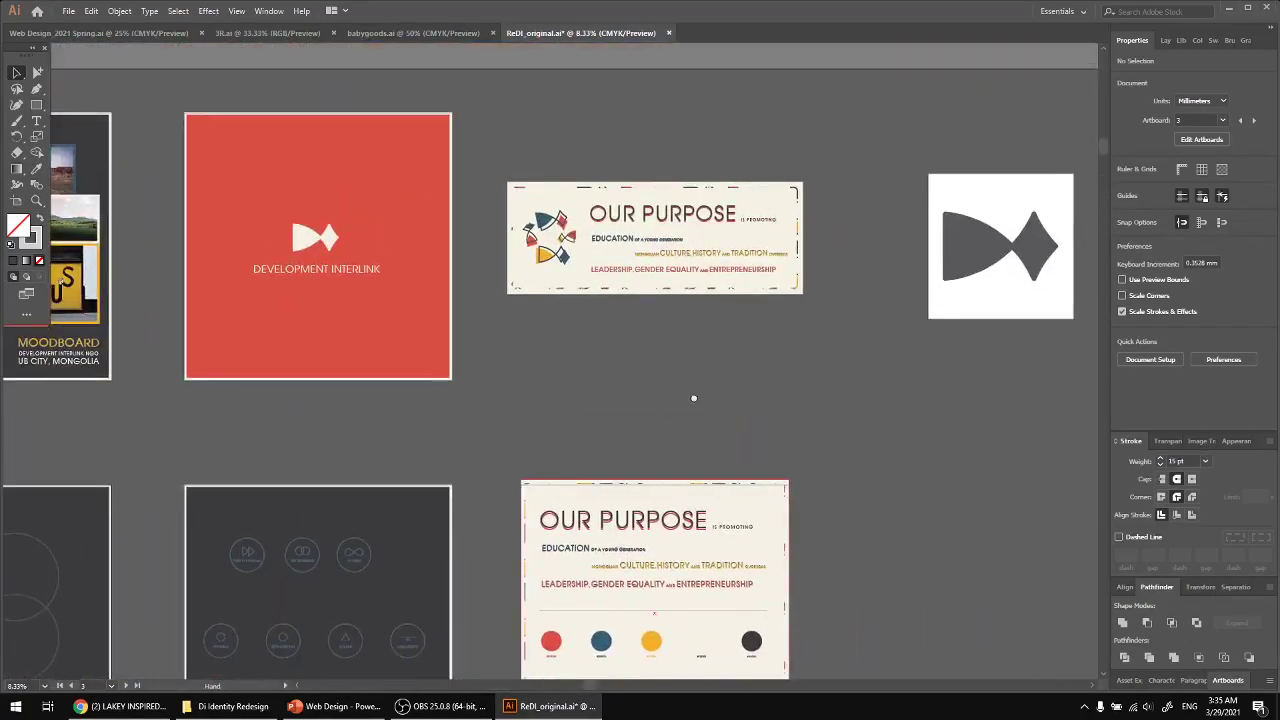
mouse_move(694, 394)
left_mouse_down()
mouse_move(997, 293)
mouse_move(1075, 317)
mouse_move(694, 382)
left_mouse_up()
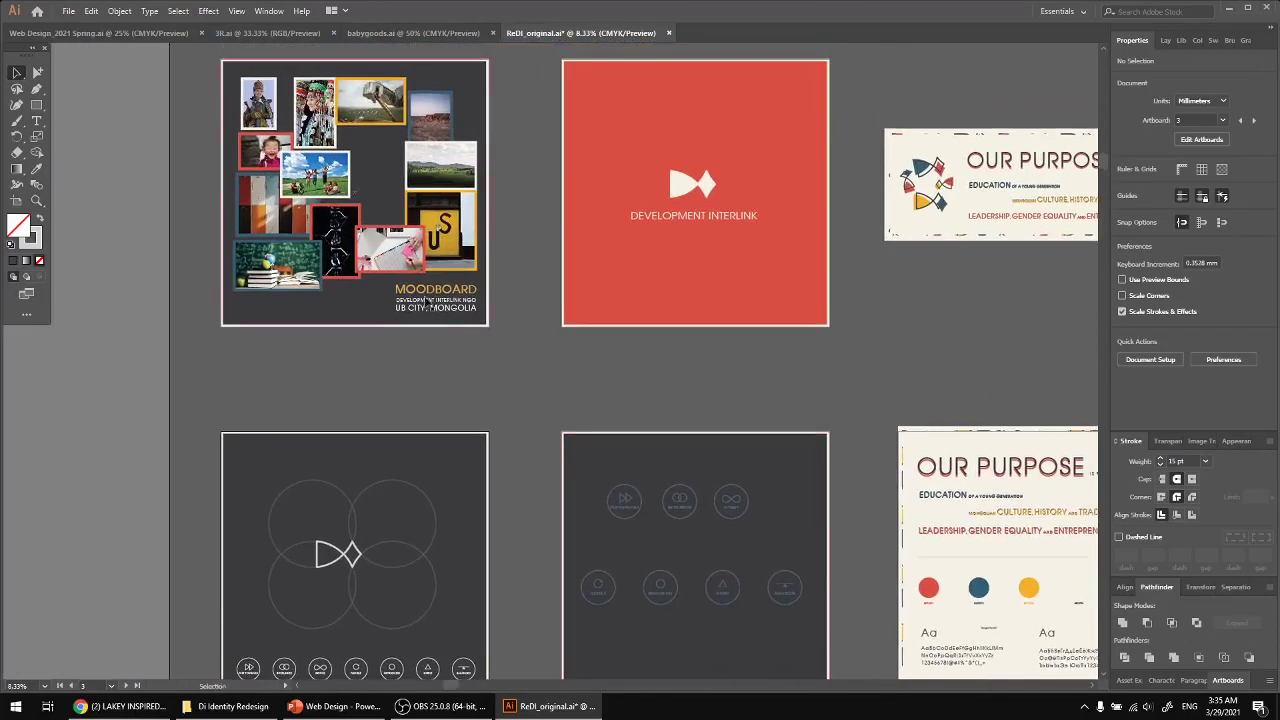
scroll(356, 202, "up", 2)
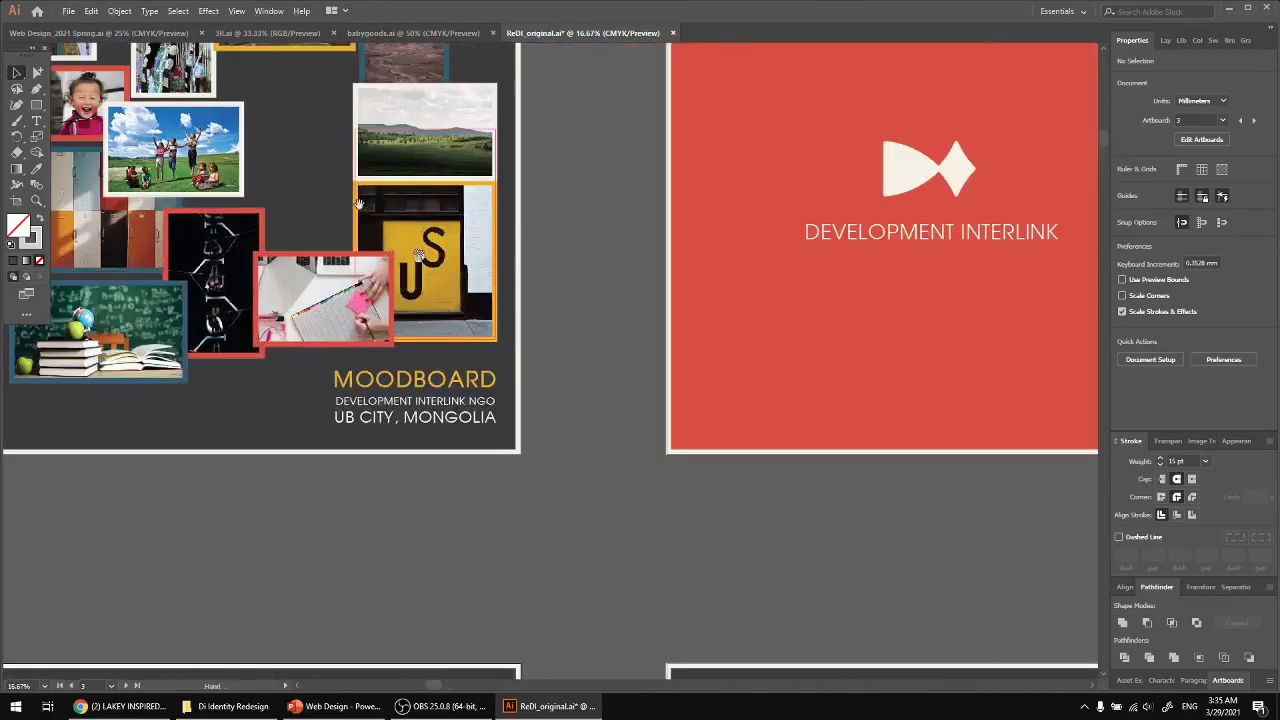
left_click_drag(295, 194, 432, 360)
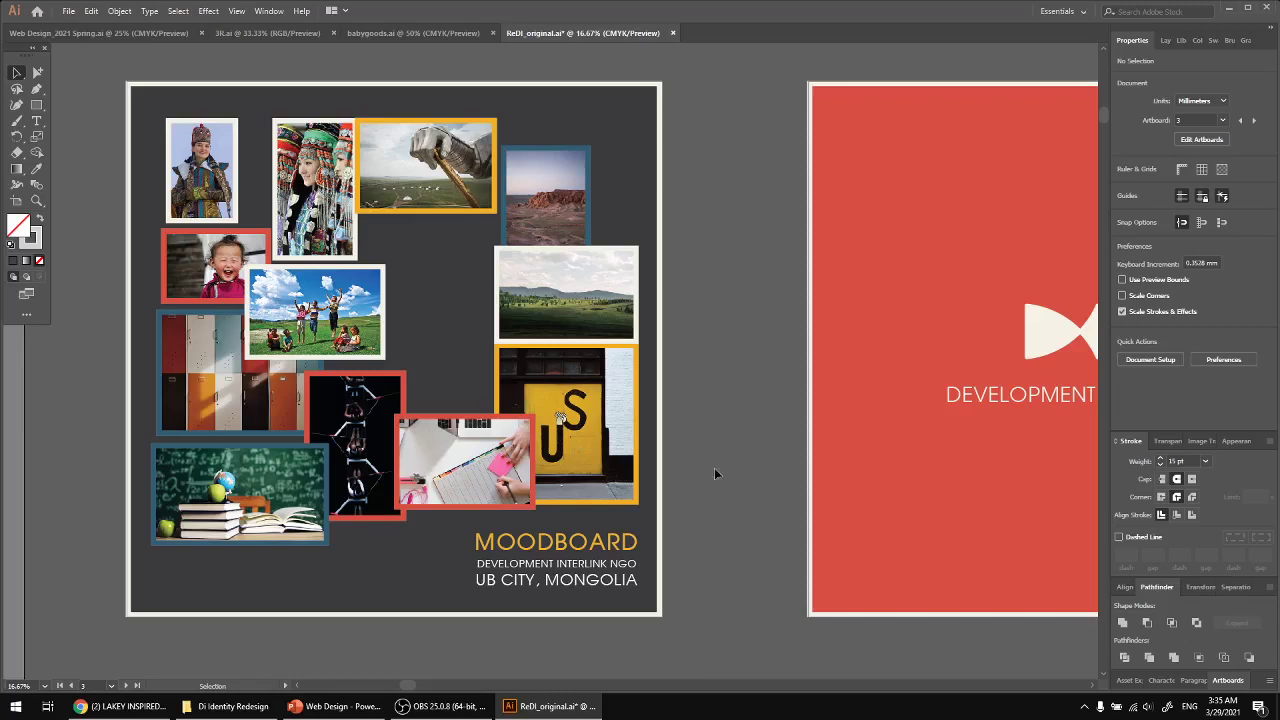
left_click_drag(719, 460, 767, 463)
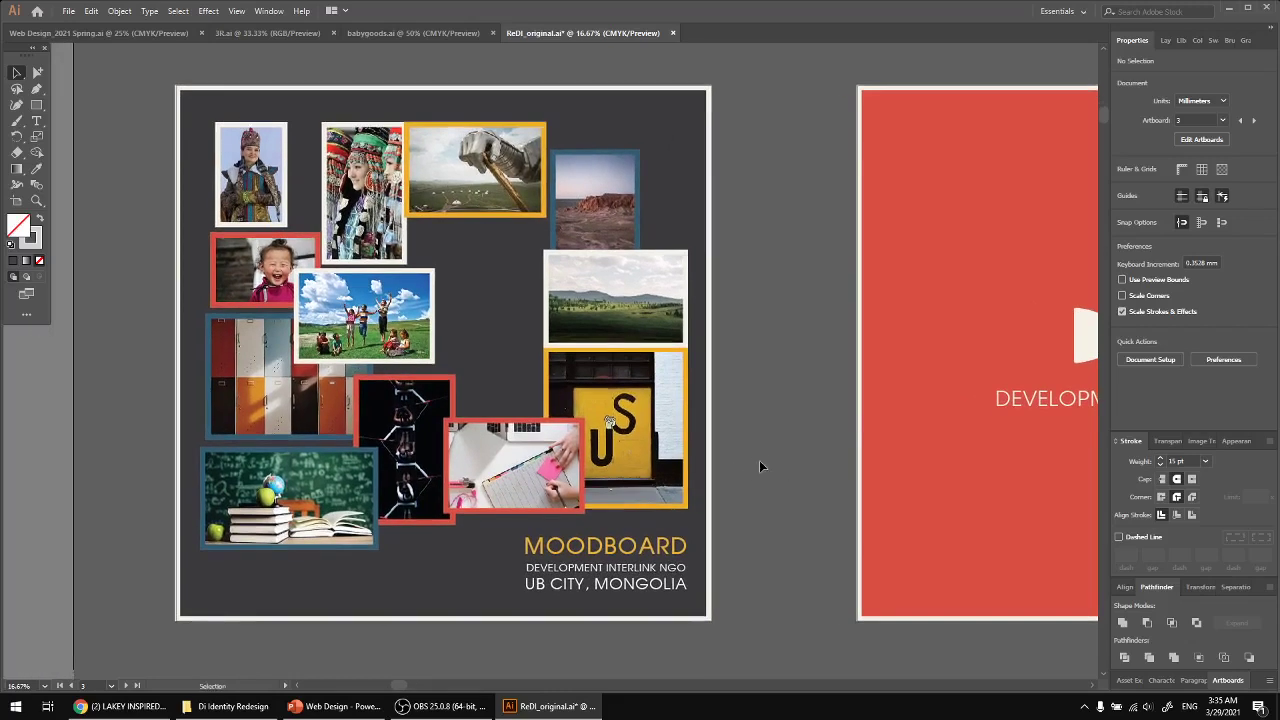
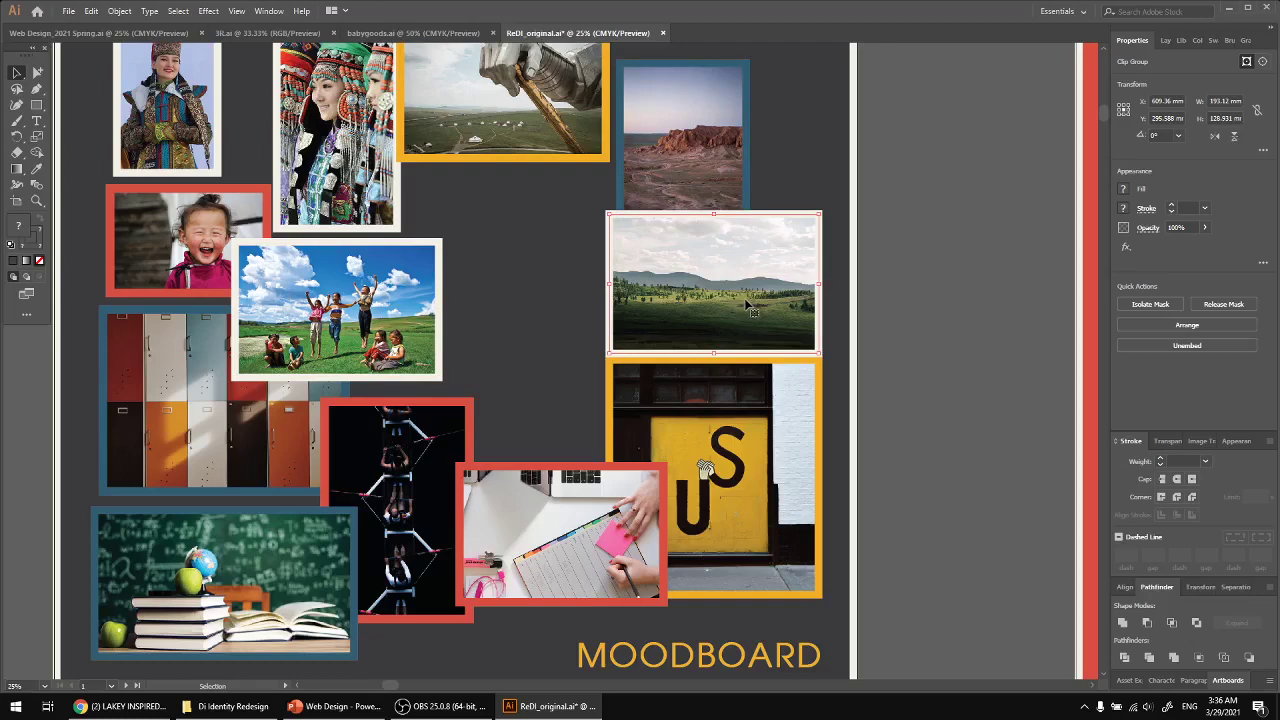
Single out the lockers, notebook, classroom books and green landscape photos on the moodboard to examine their framing colours
left_click(282, 436)
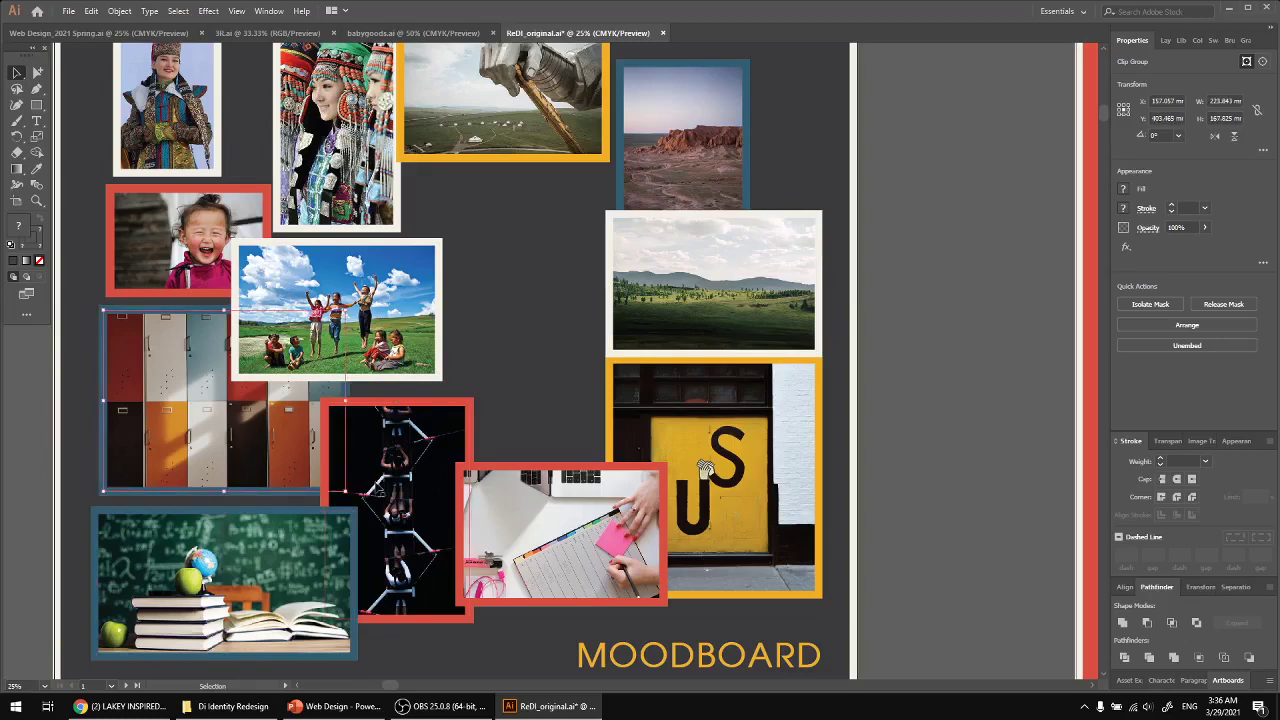
left_click(385, 496)
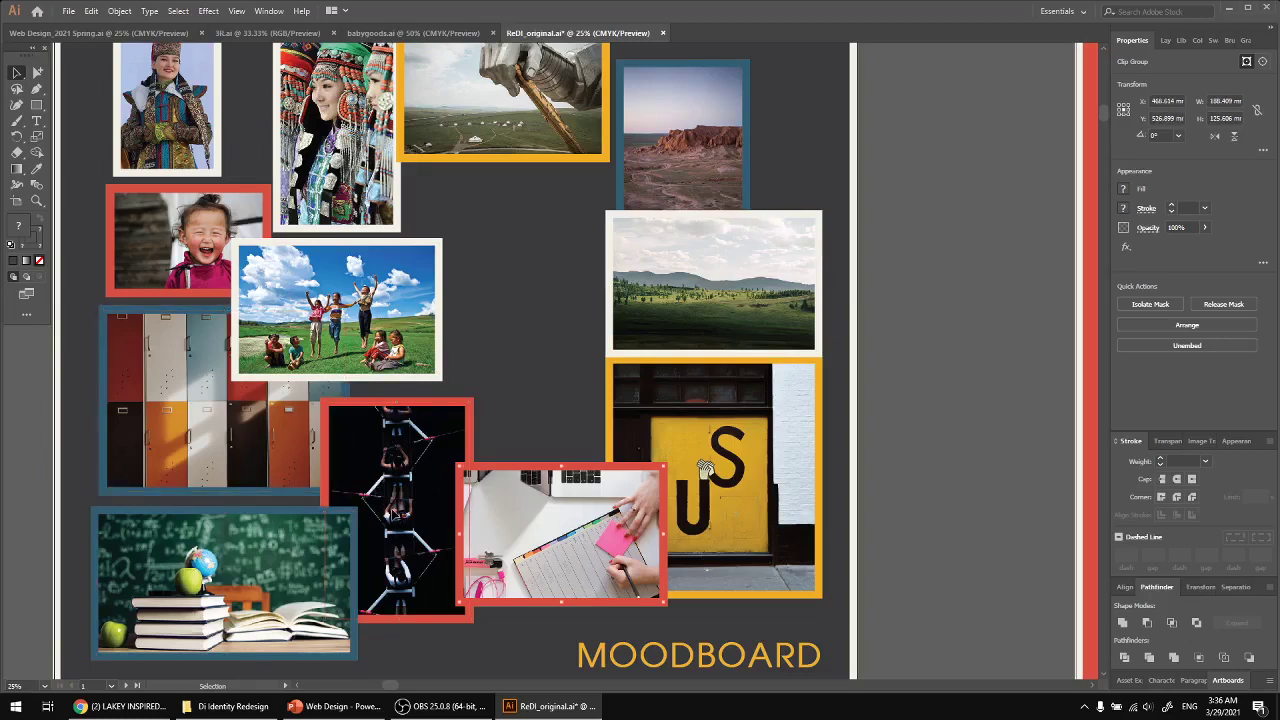
left_click(256, 538)
left_click(254, 461)
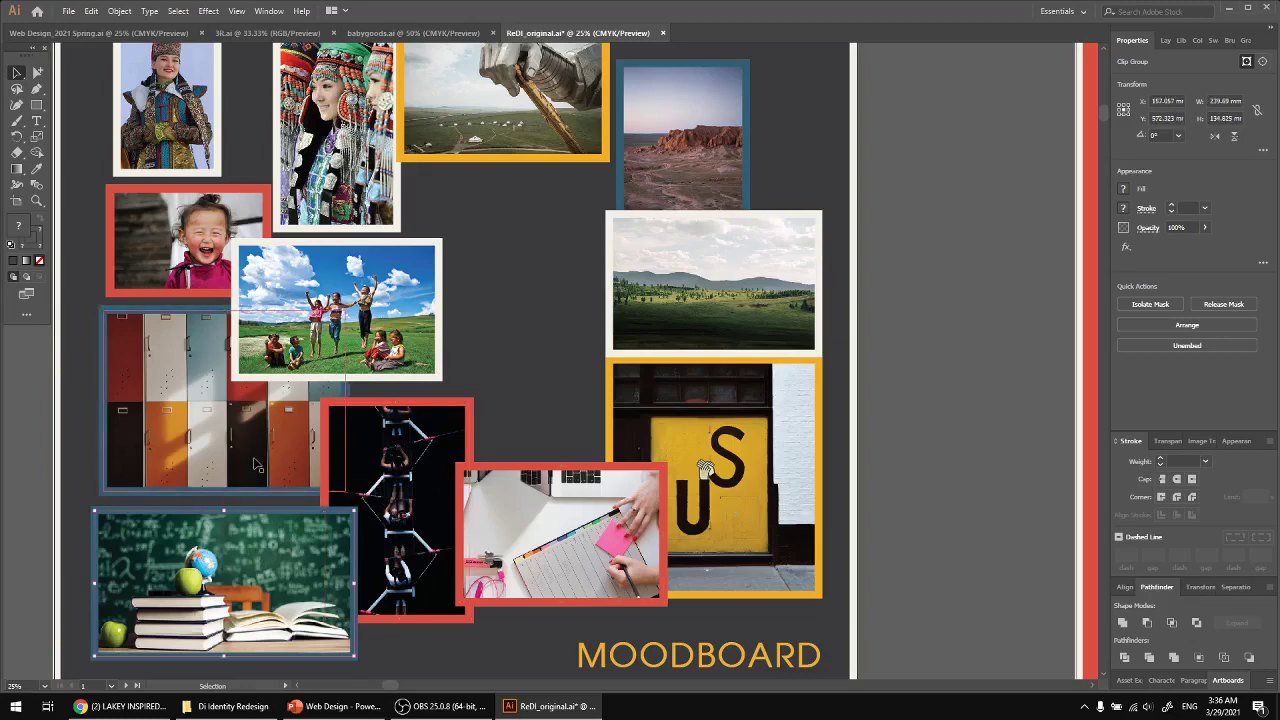
left_click(250, 538)
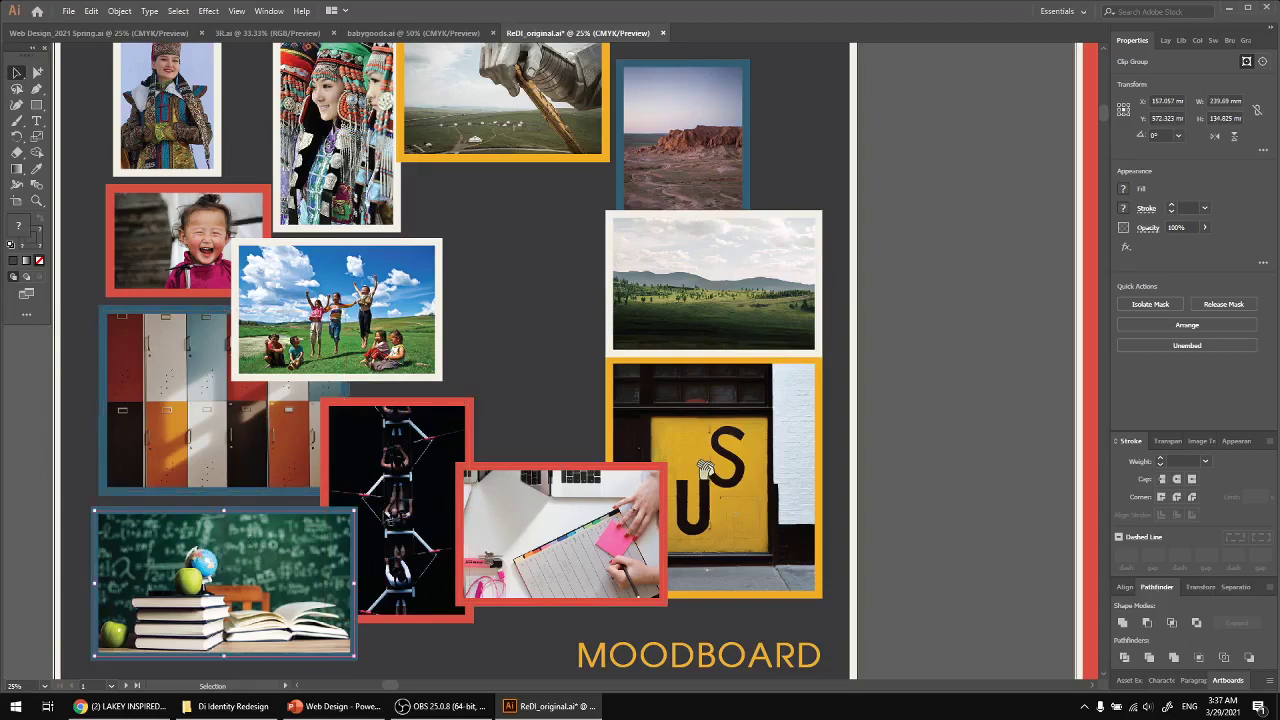
left_click(751, 338)
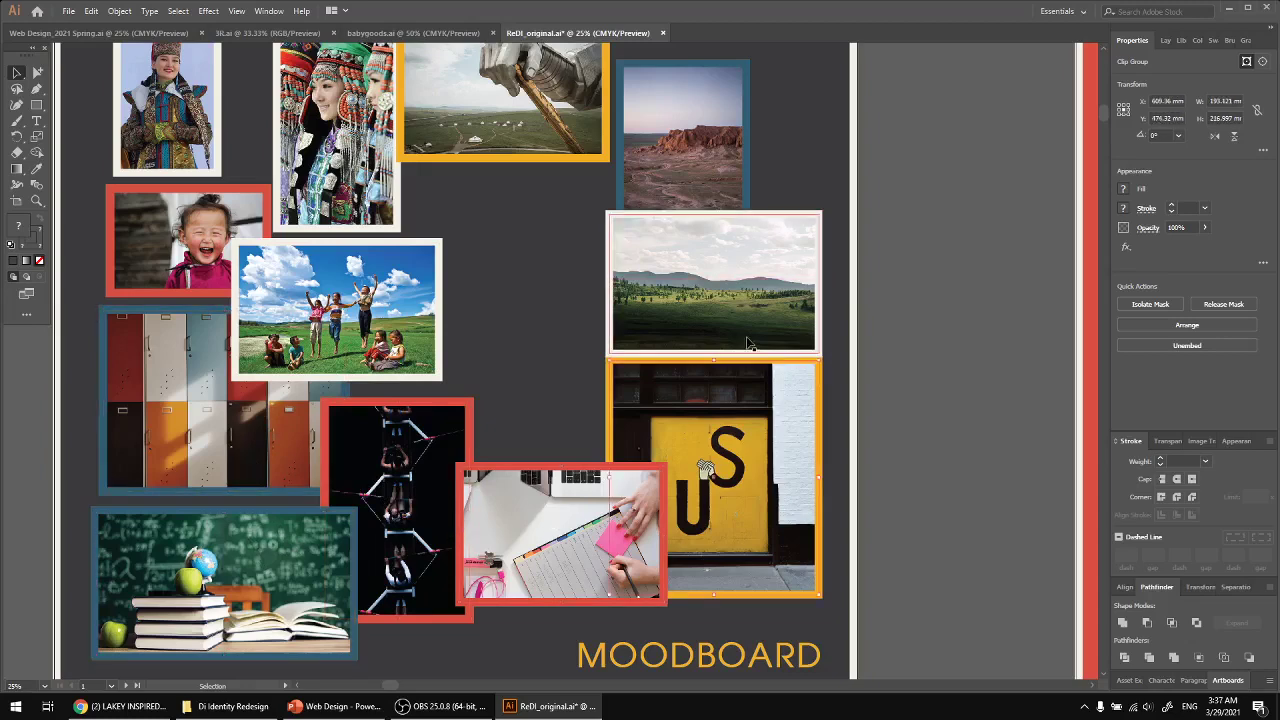
Try shifting the yellow "US" sign photo on the moodboard, then undo the move and deselect it
left_click(735, 446)
left_click_drag(768, 480, 713, 472)
key("ctrl+z")
left_click(907, 492)
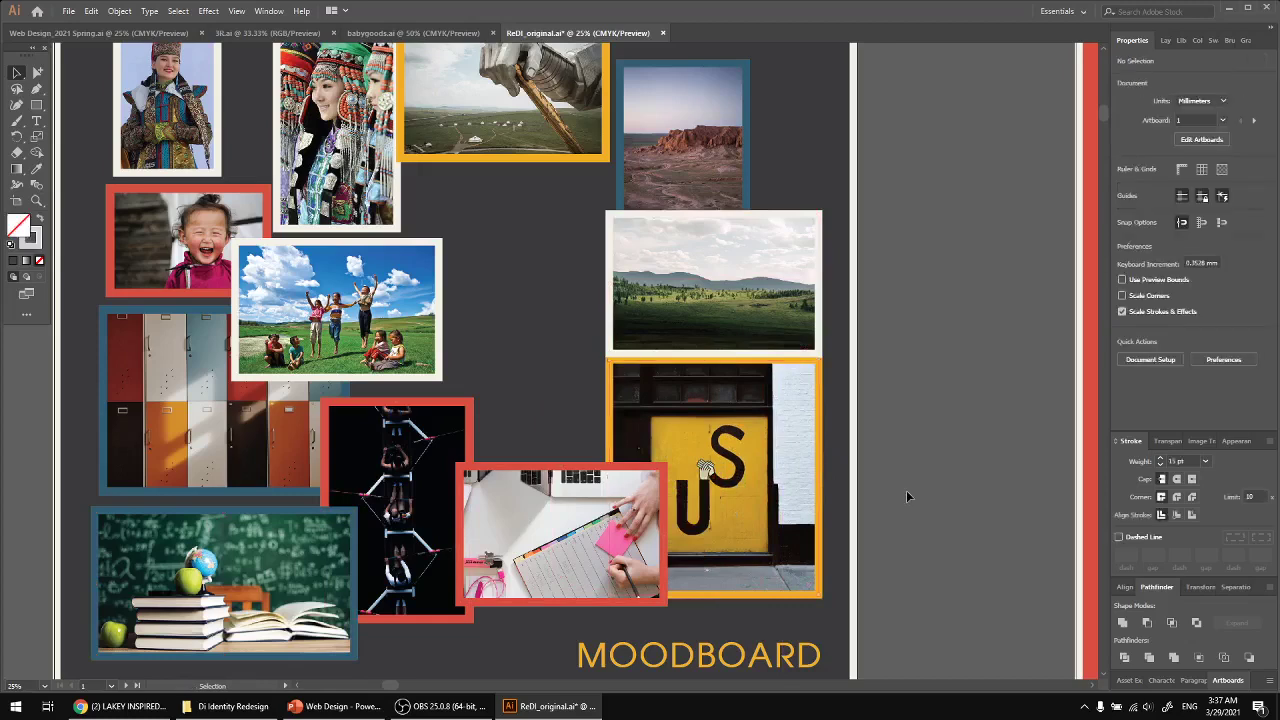
Survey the ReDI artboards around the moodboard, covering the red Development Interlink logo, the "OUR PURPOSE" banners and the concept icons
key("ctrl+minus")
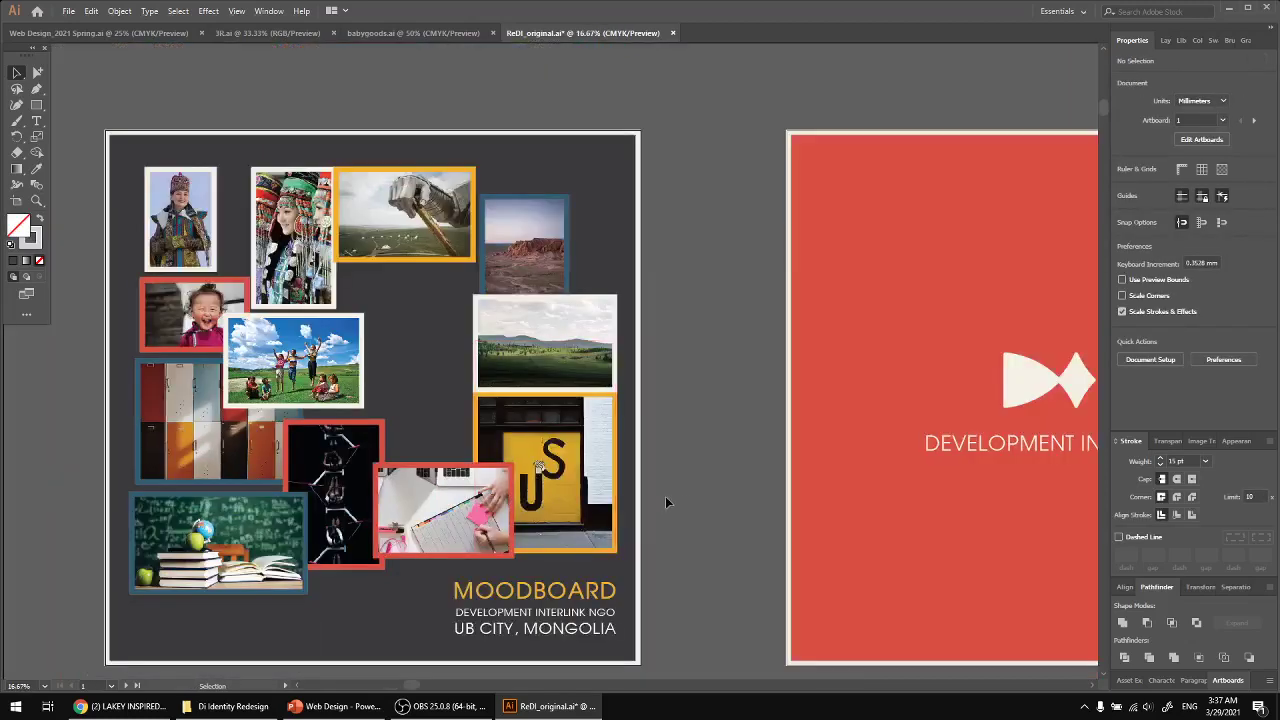
left_click_drag(716, 520, 371, 528)
key("ctrl+minus")
left_click_drag(815, 470, 242, 406)
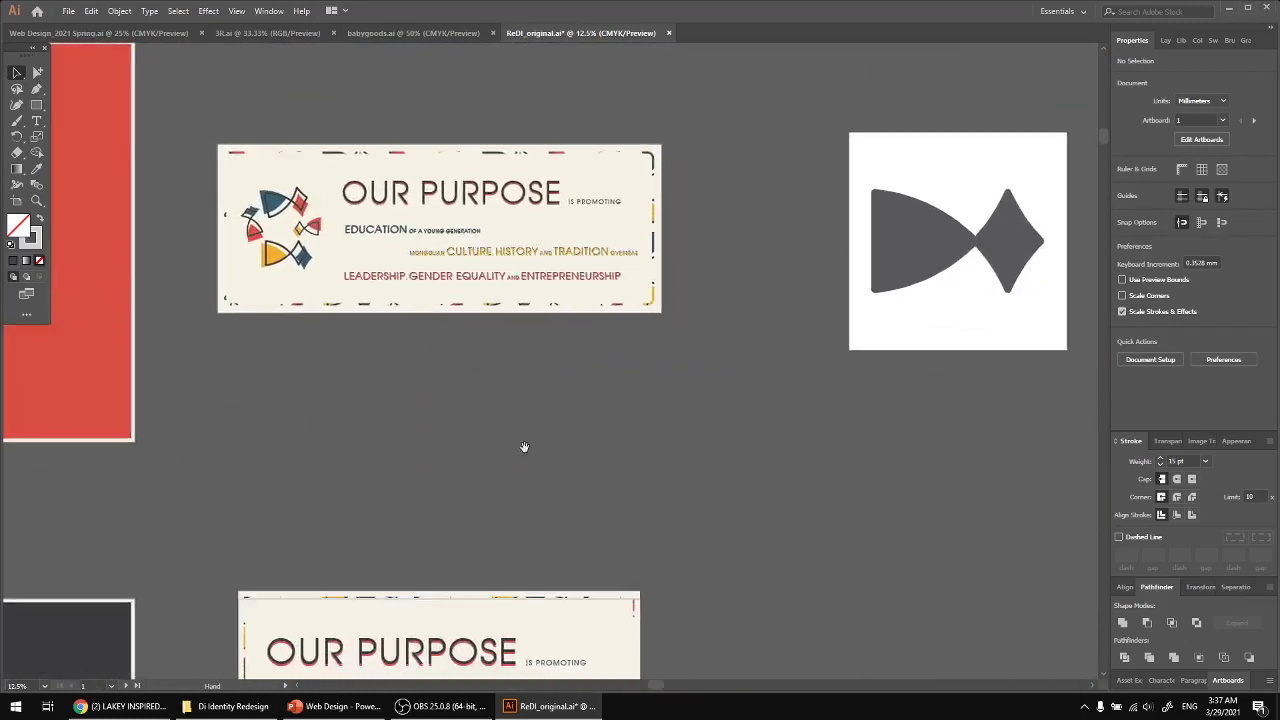
left_click_drag(524, 447, 966, 430)
left_click_drag(650, 447, 646, 498)
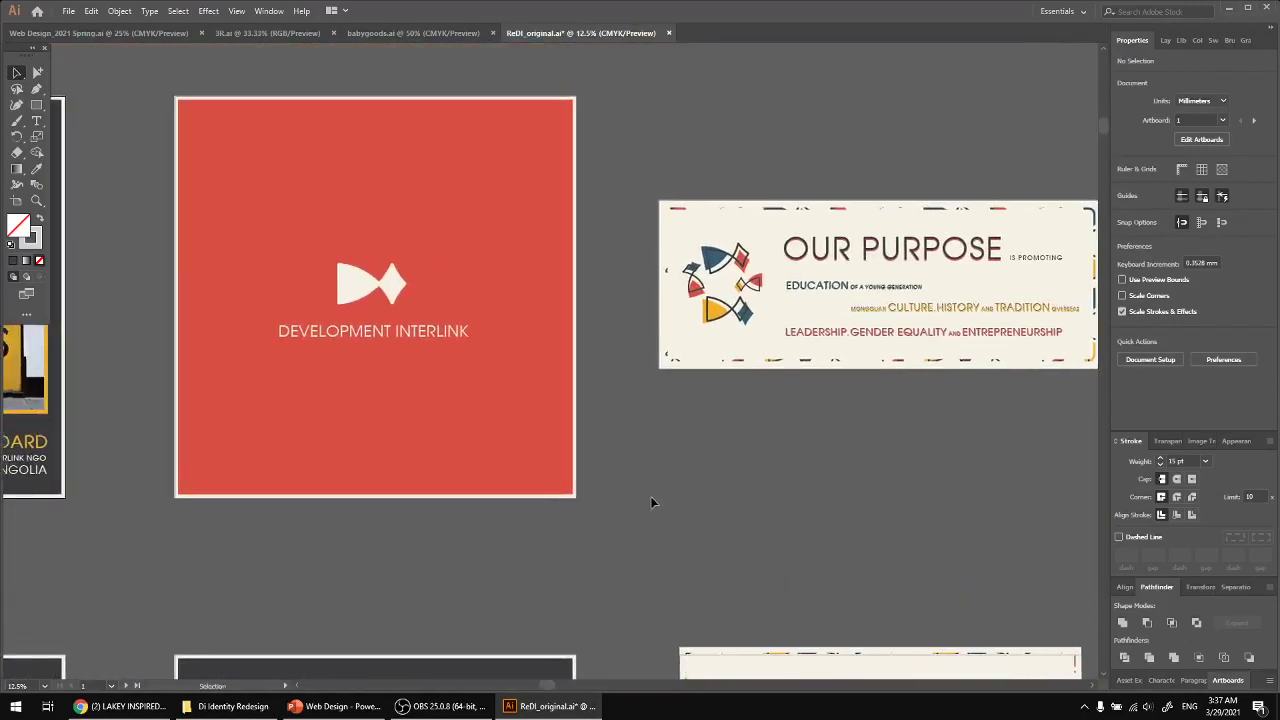
key("ctrl+minus")
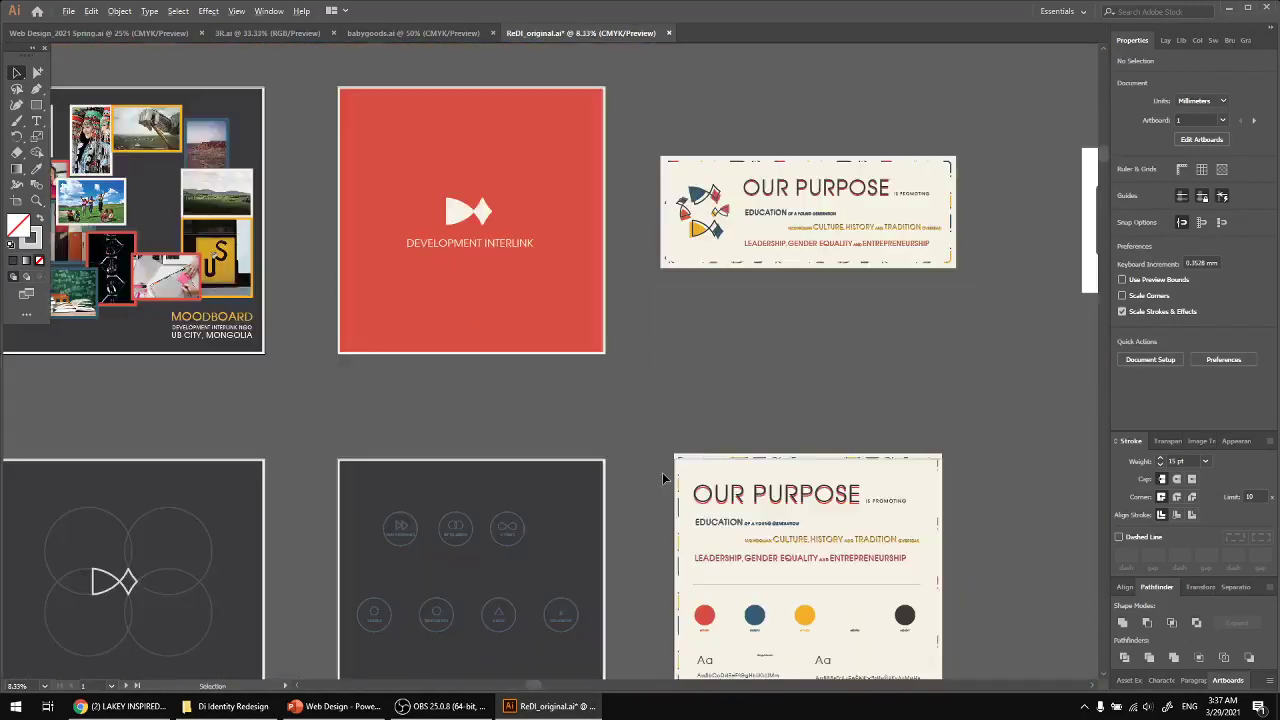
left_click_drag(655, 451, 650, 363)
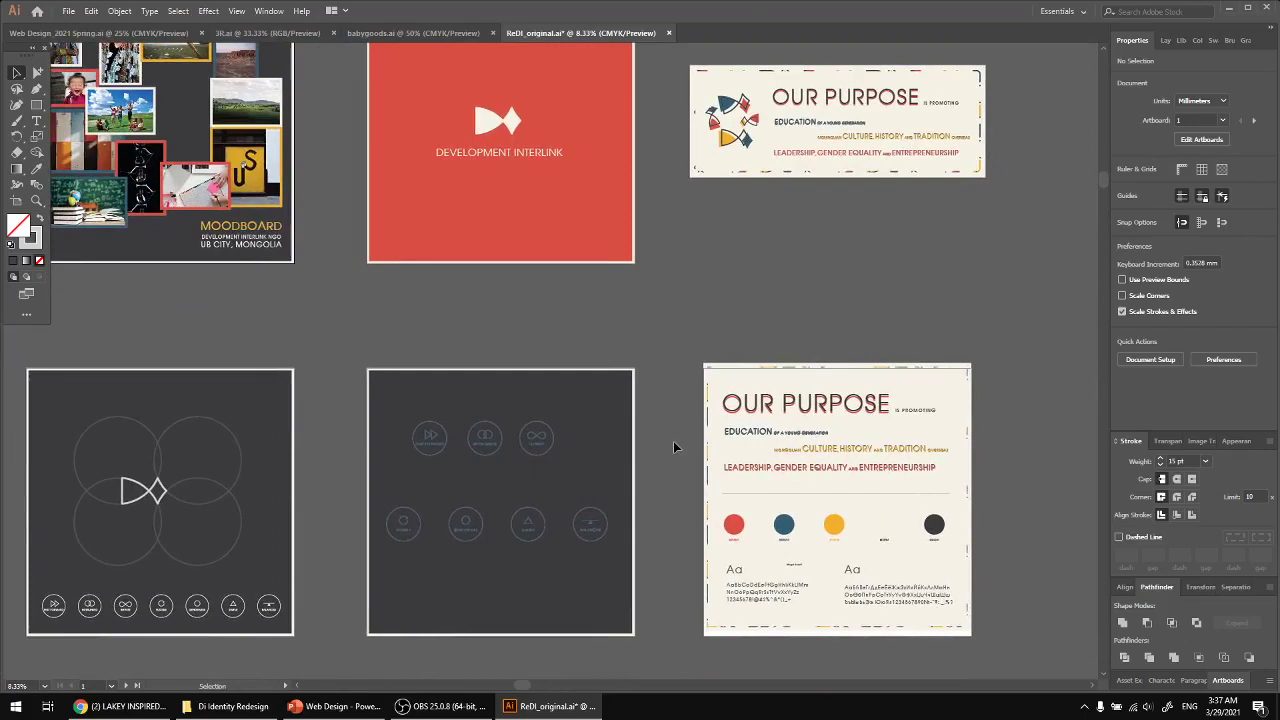
Examine the stationery mockup on the yellow artboard, with its business cards, letterhead, badges and notebook
left_click_drag(673, 447, 802, 291)
scroll(502, 456, "up", 2)
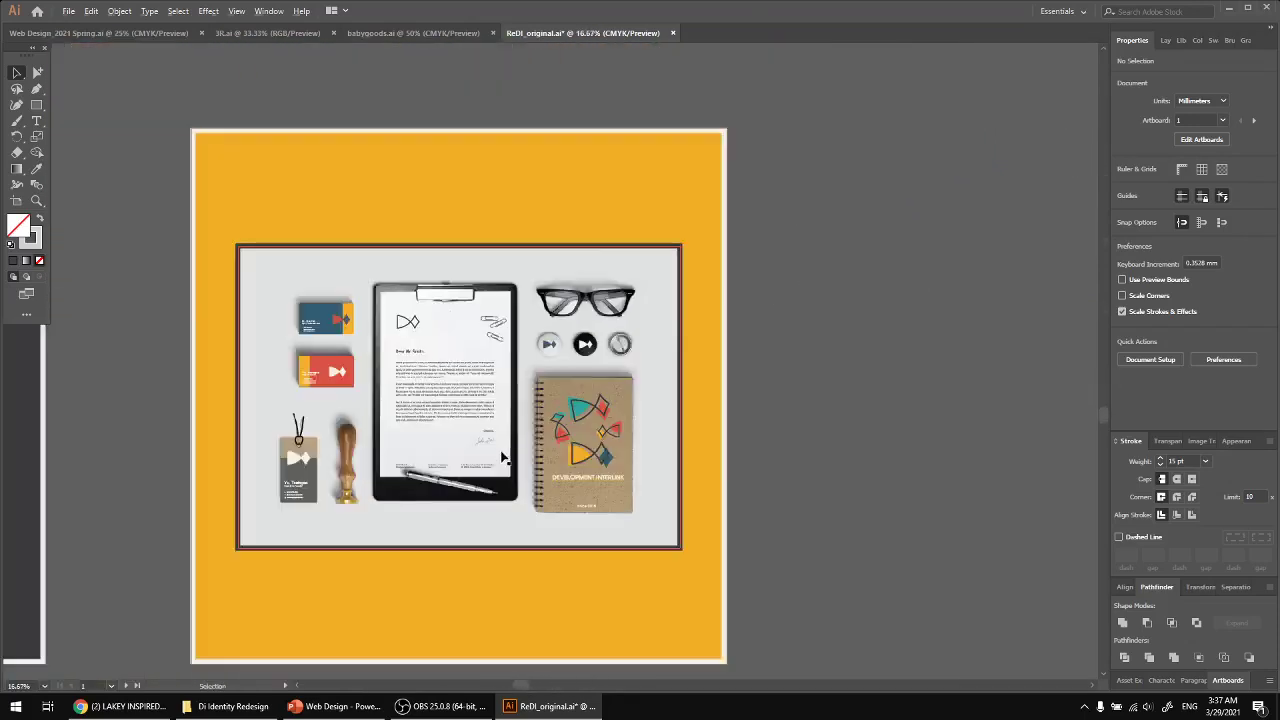
scroll(503, 457, "up", 2)
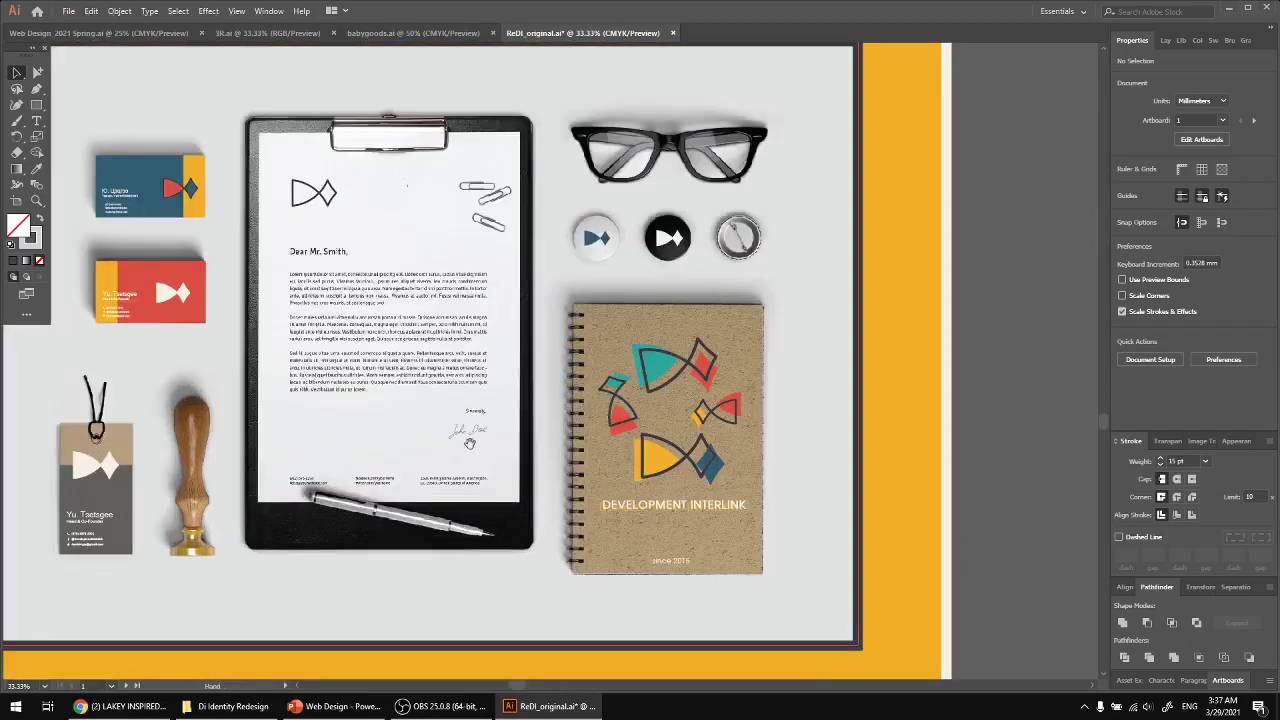
left_click_drag(469, 443, 583, 459)
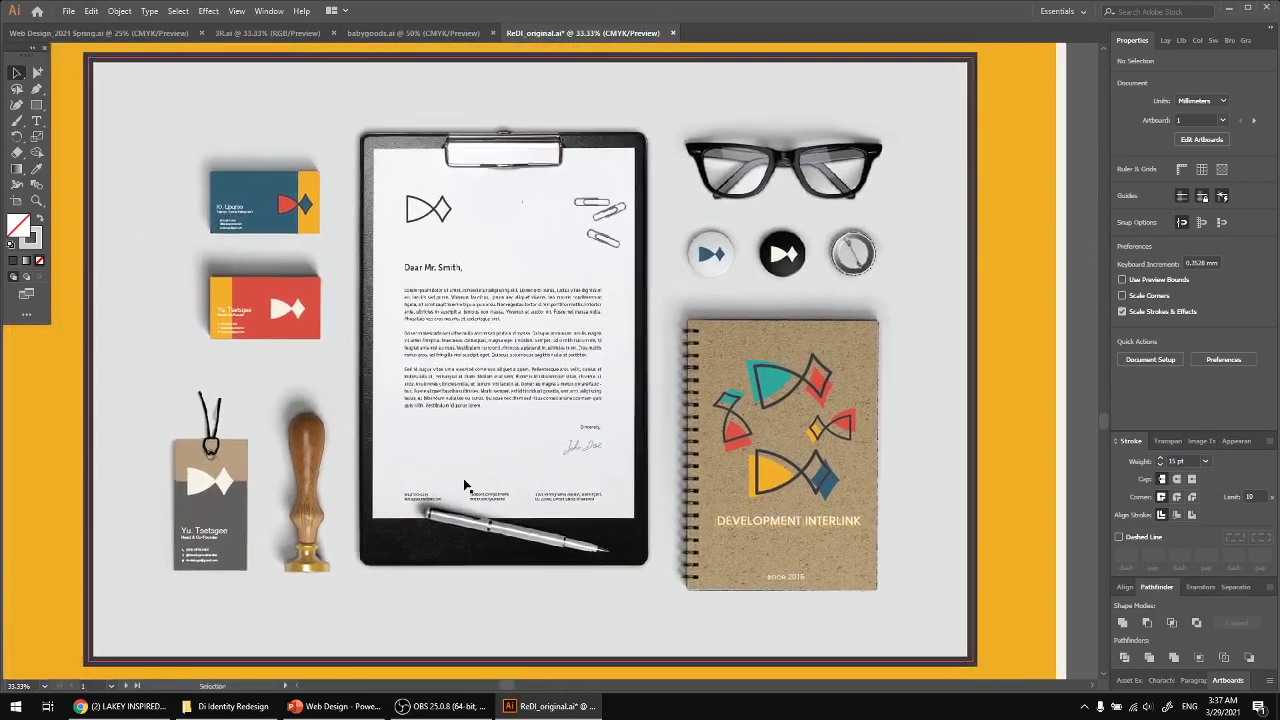
Try shifting the fish logo on the blue business card, then undo the move, deselect everything and view the whole mockup artboard
left_click(990, 468)
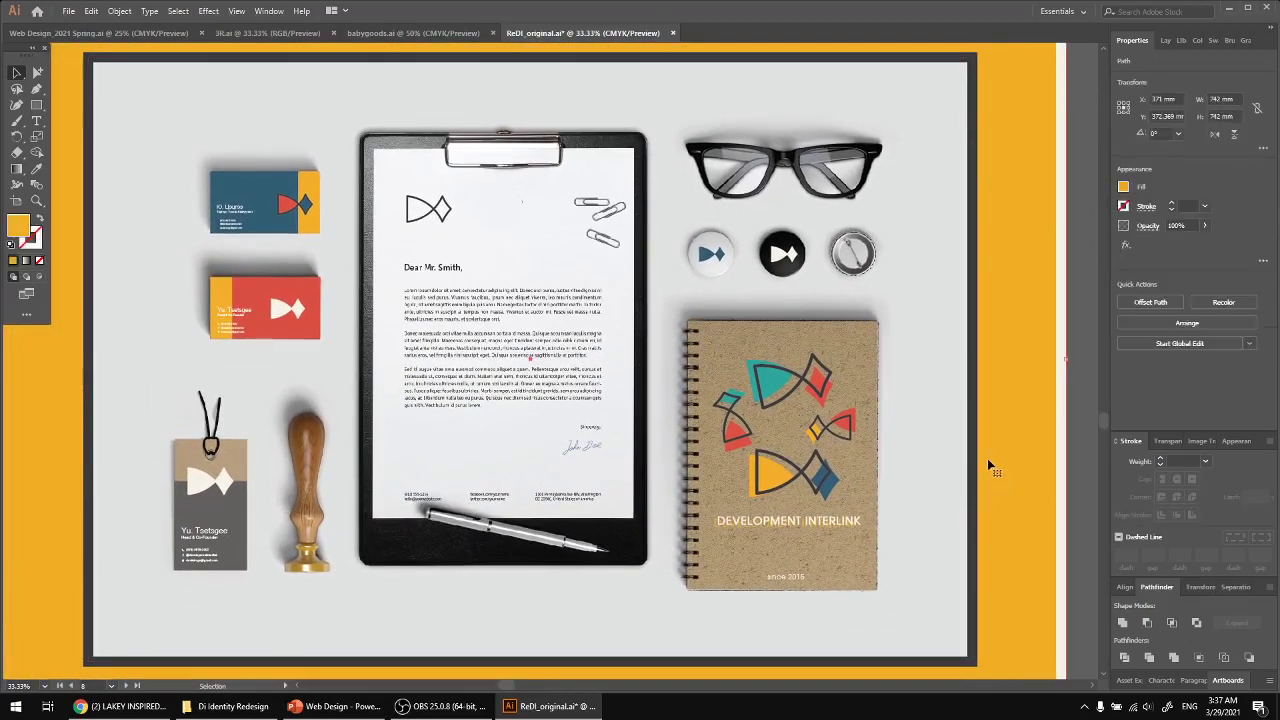
left_click_drag(293, 208, 313, 238)
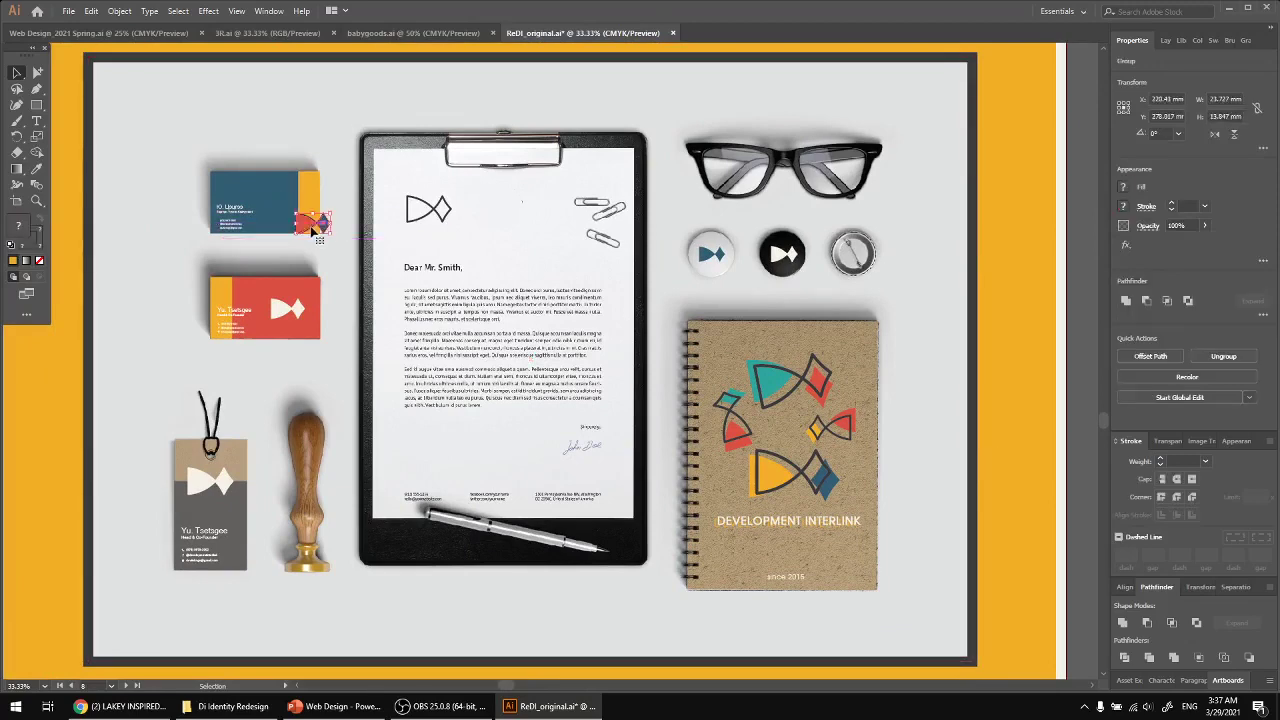
key("ctrl+z")
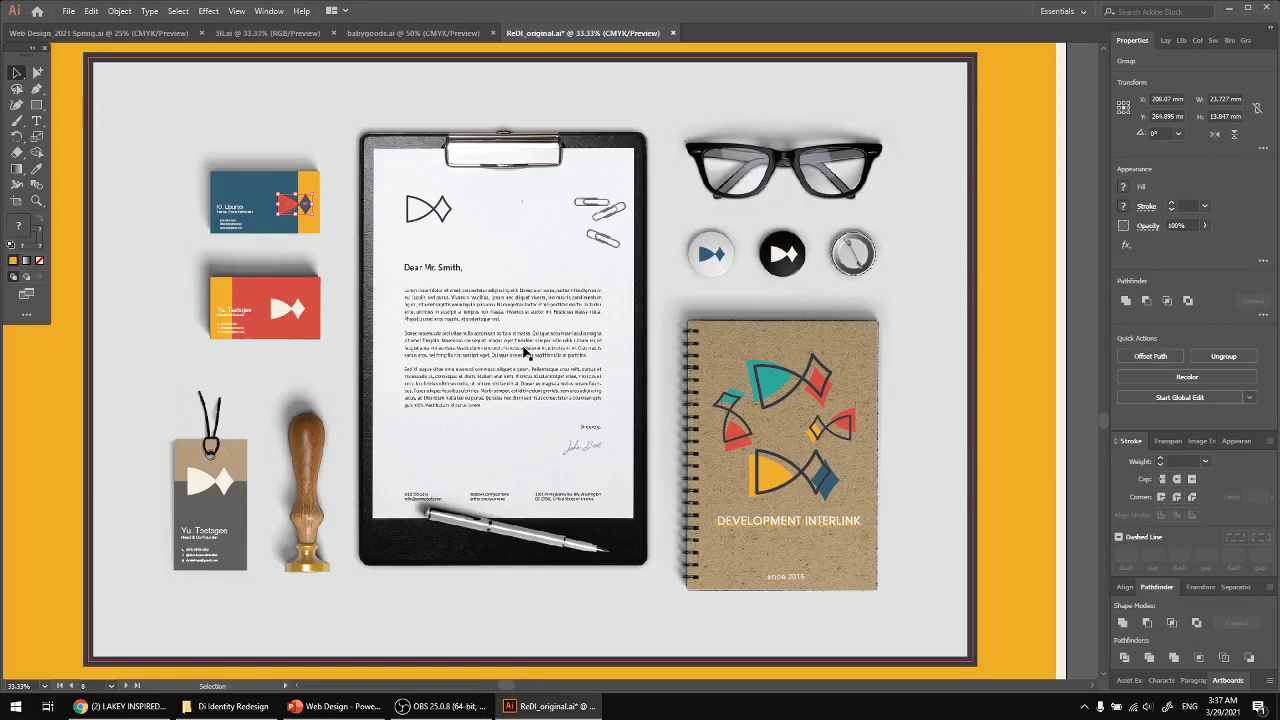
left_click(591, 379)
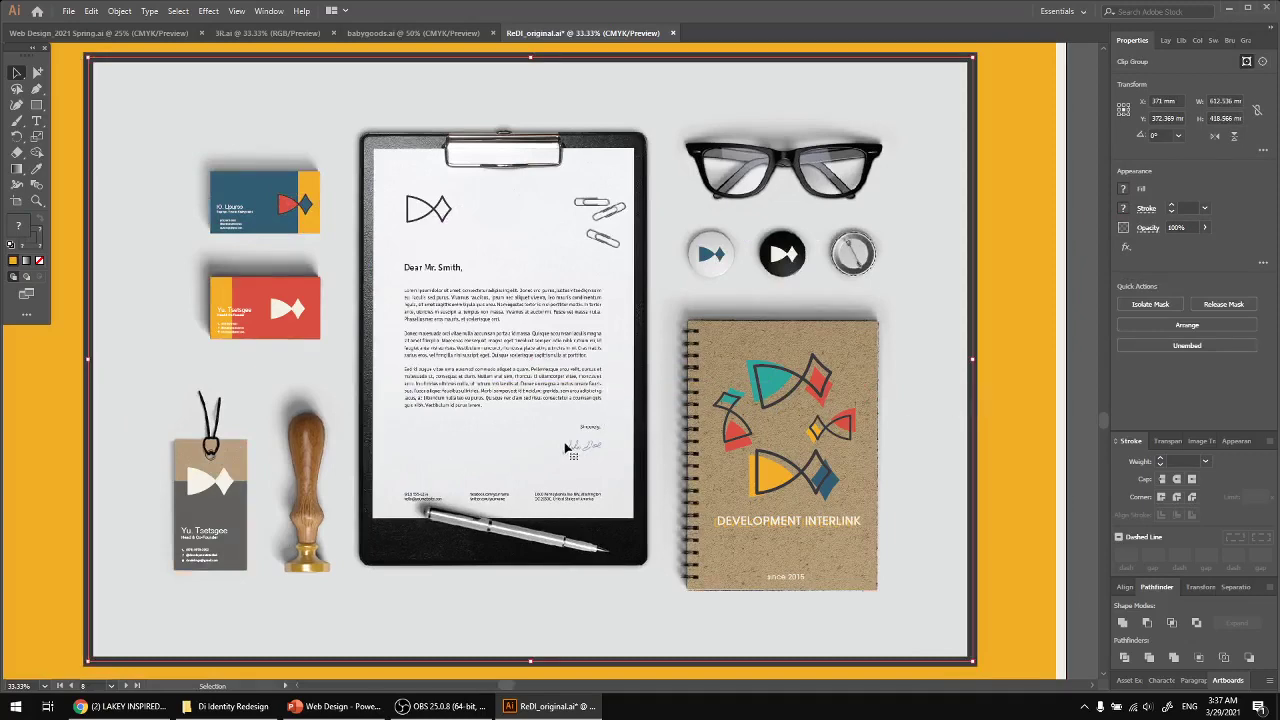
left_click(1069, 395)
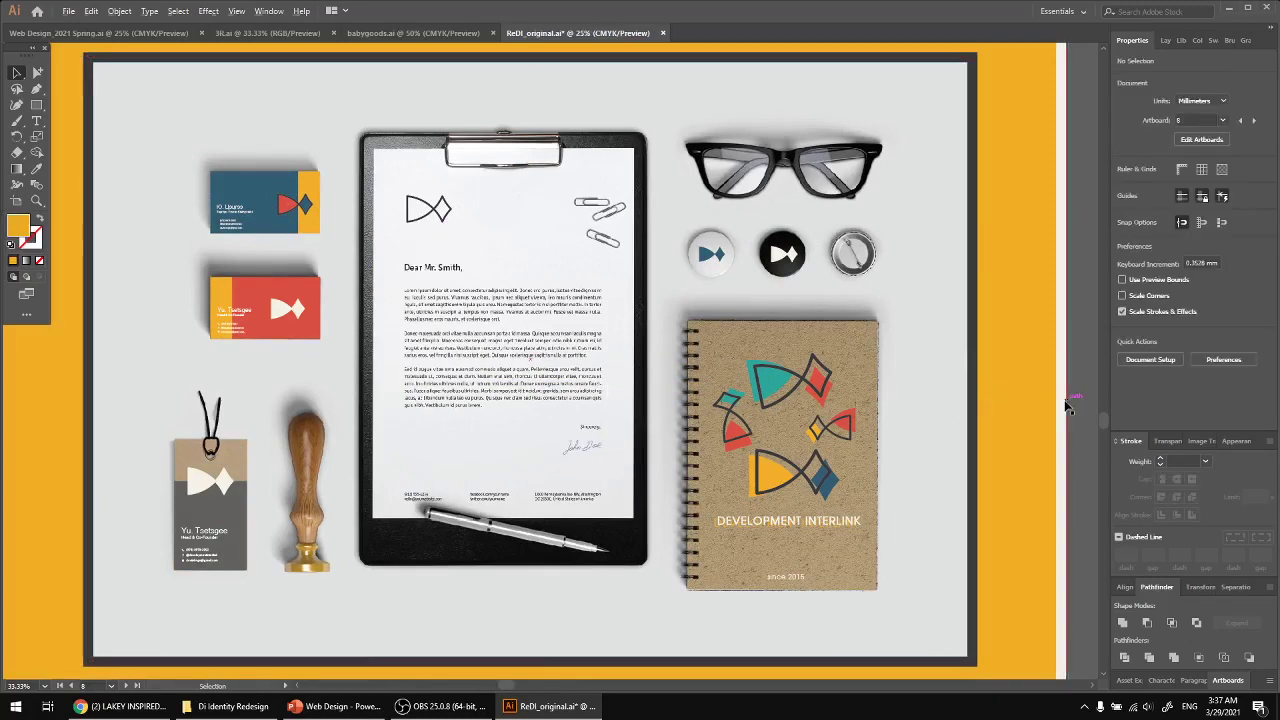
scroll(1066, 404, "down", 2)
left_click_drag(1066, 404, 907, 408)
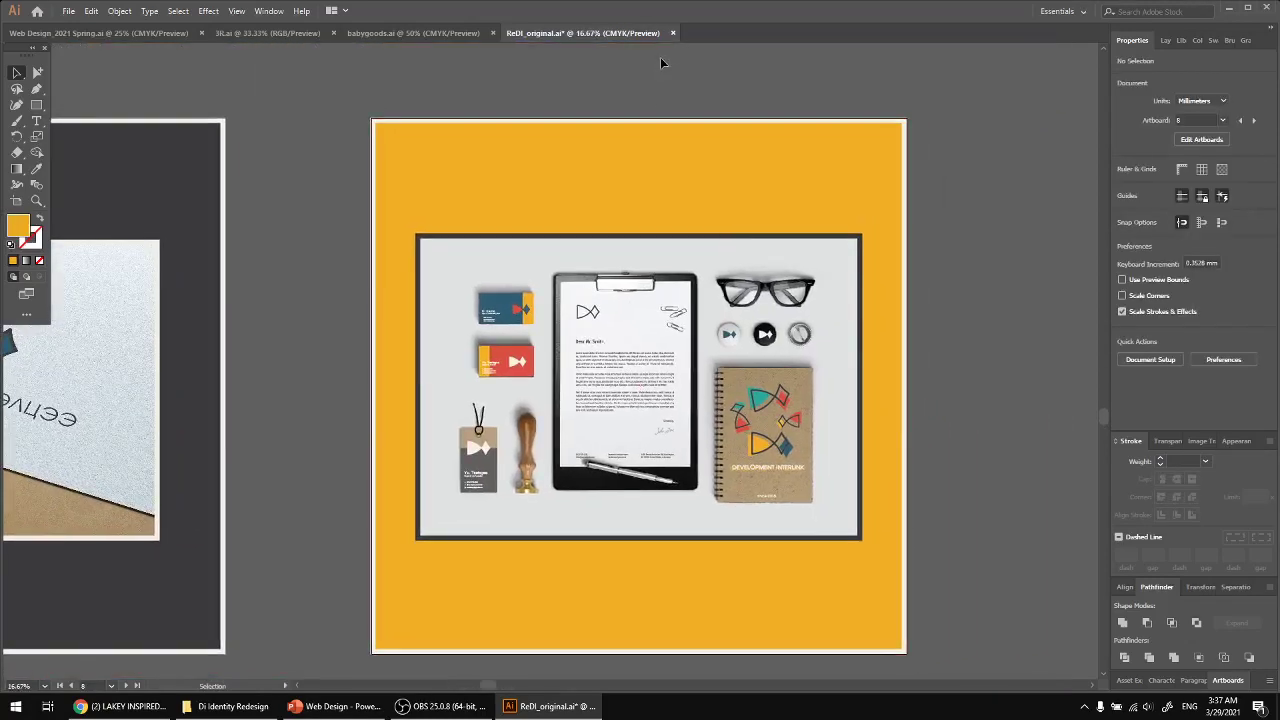
Switch to File Explorer and open the "focus ed" Illustrator file from the Focus ed folder inside 2. UB Potions
left_click(225, 706)
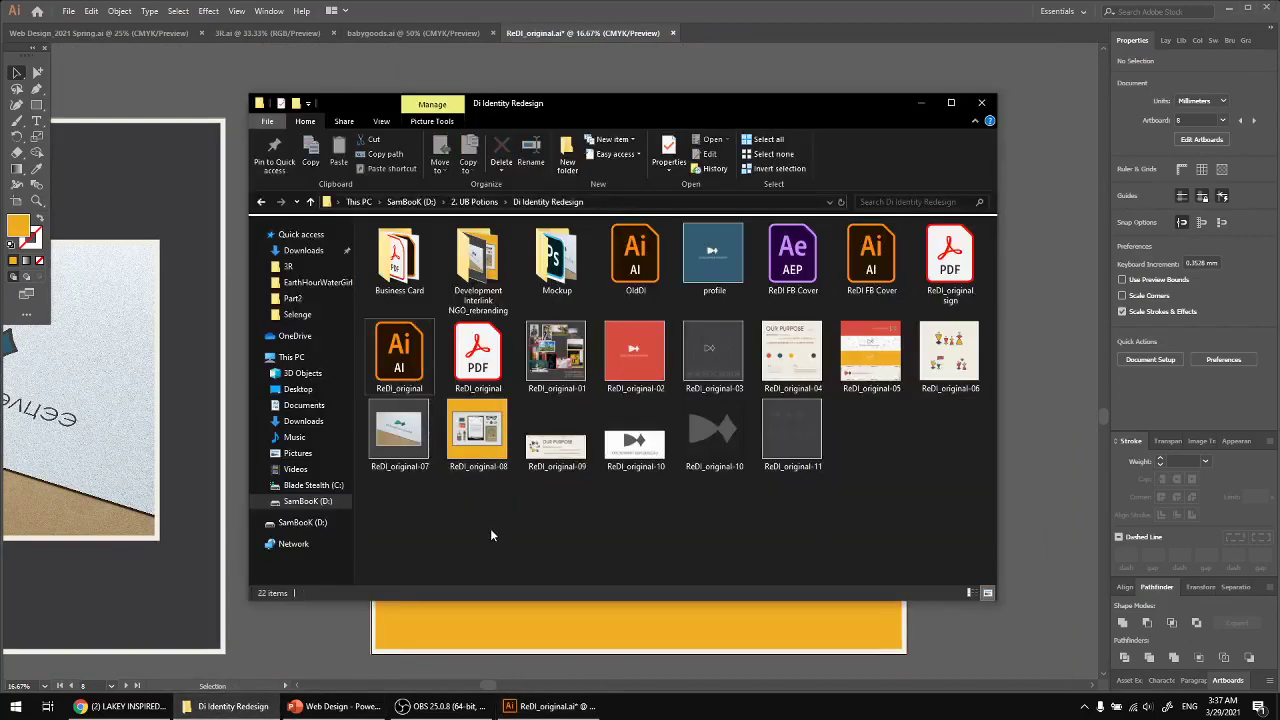
key("alt+Up")
key("Down")
key("Down")
key("Down")
key("Down")
key("Down")
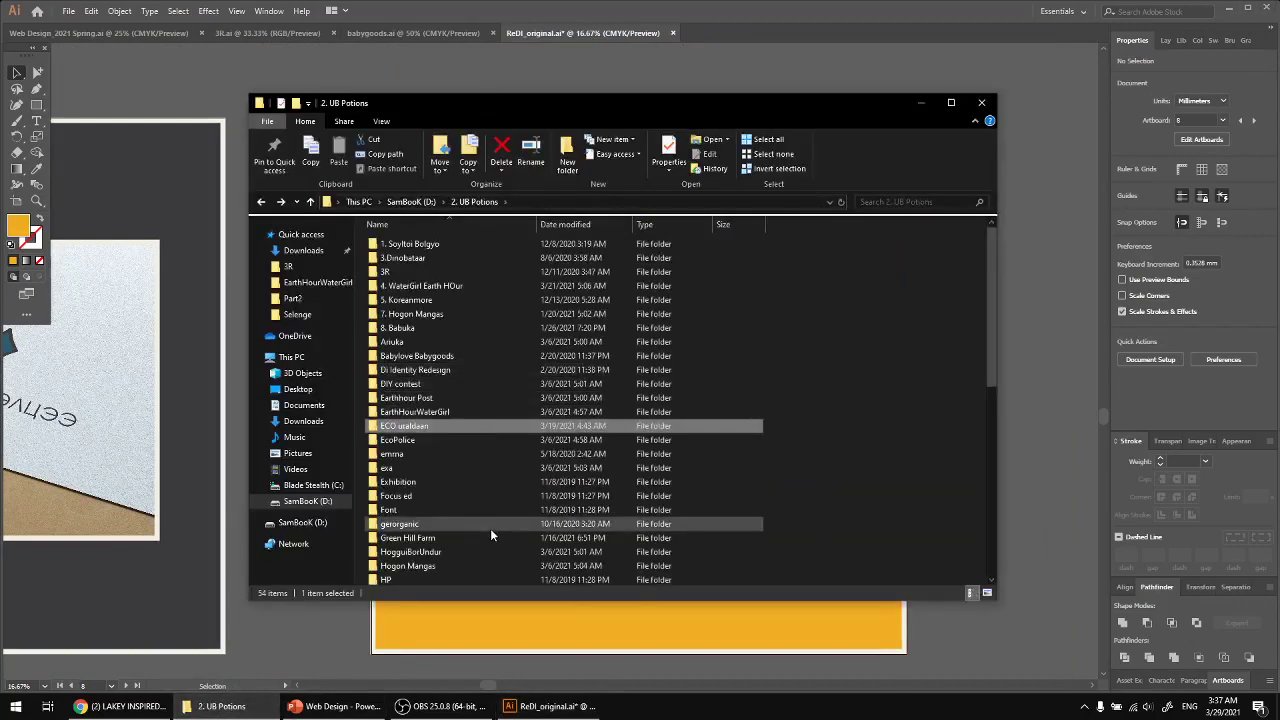
key("Down")
key("Down")
key("Up")
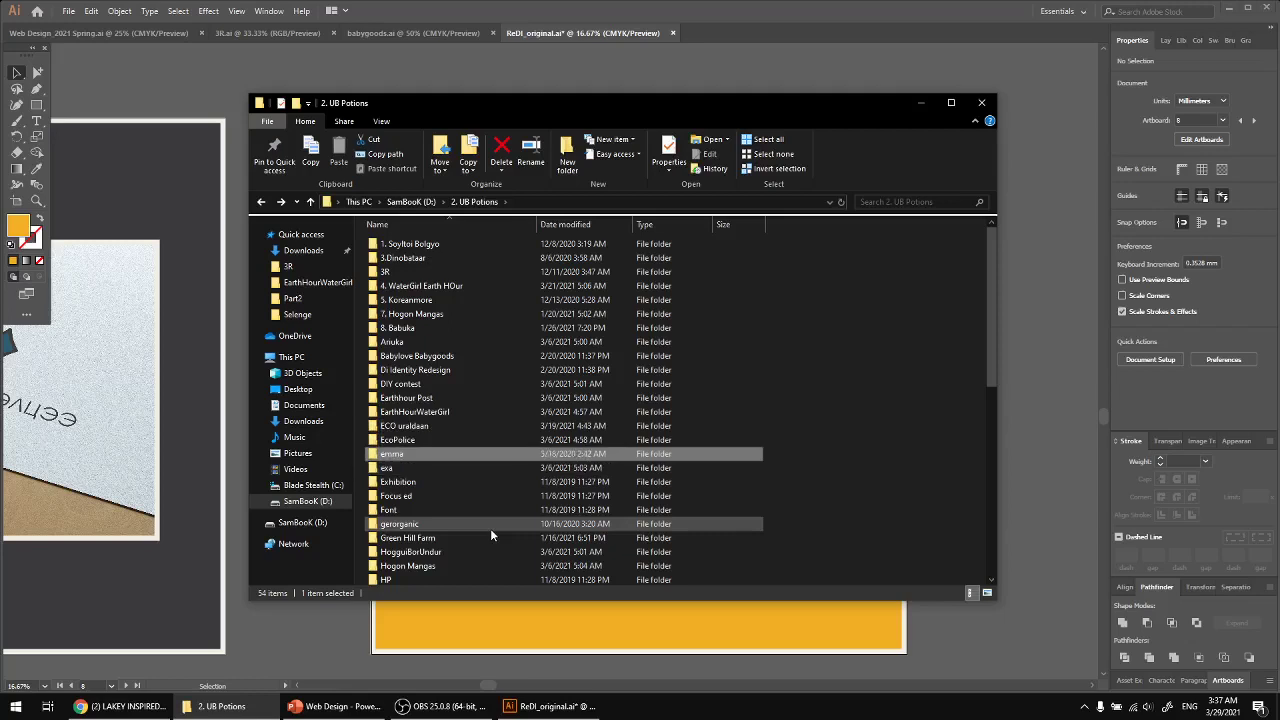
key("Down")
key("Down")
key("Down")
key("Down")
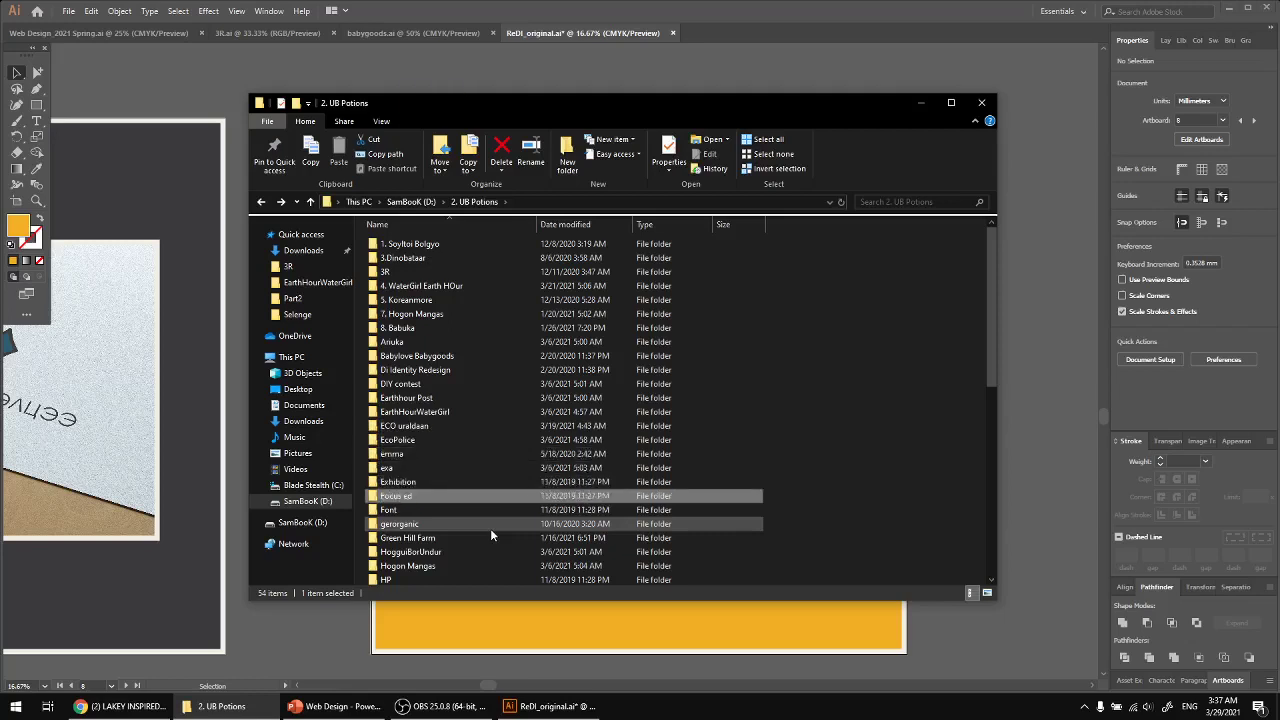
key("Up")
key("Return")
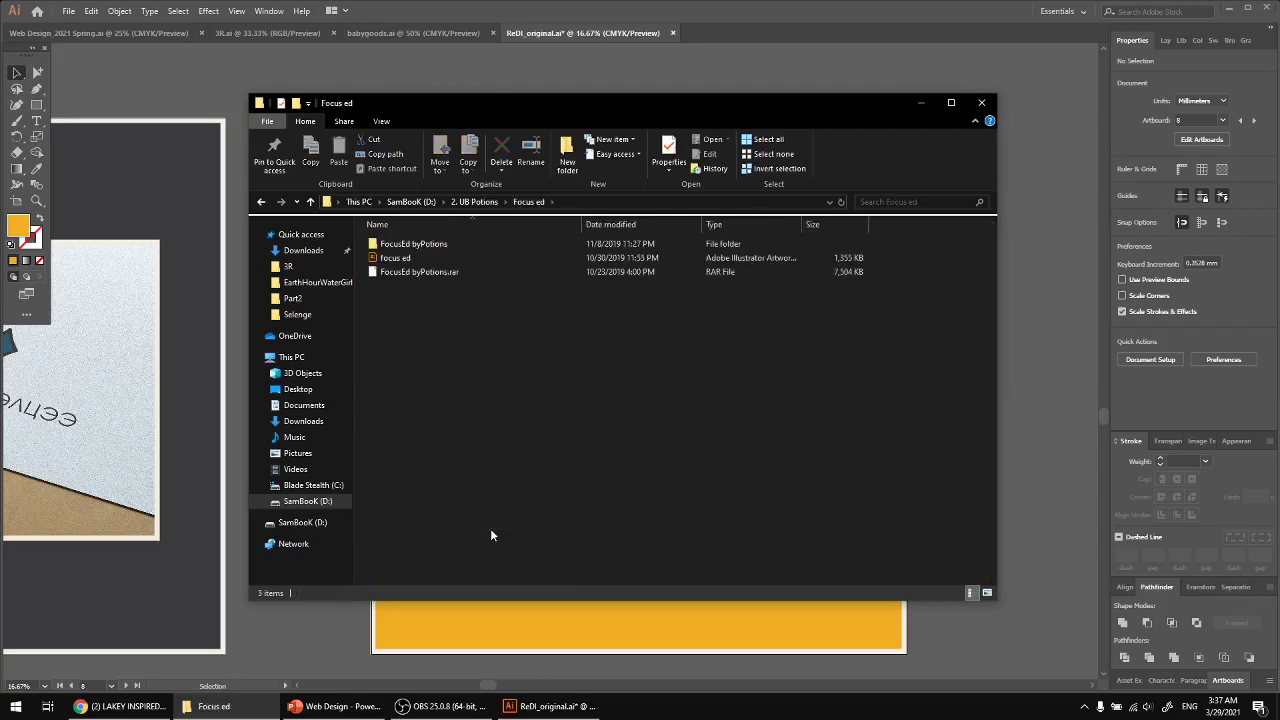
key("Down")
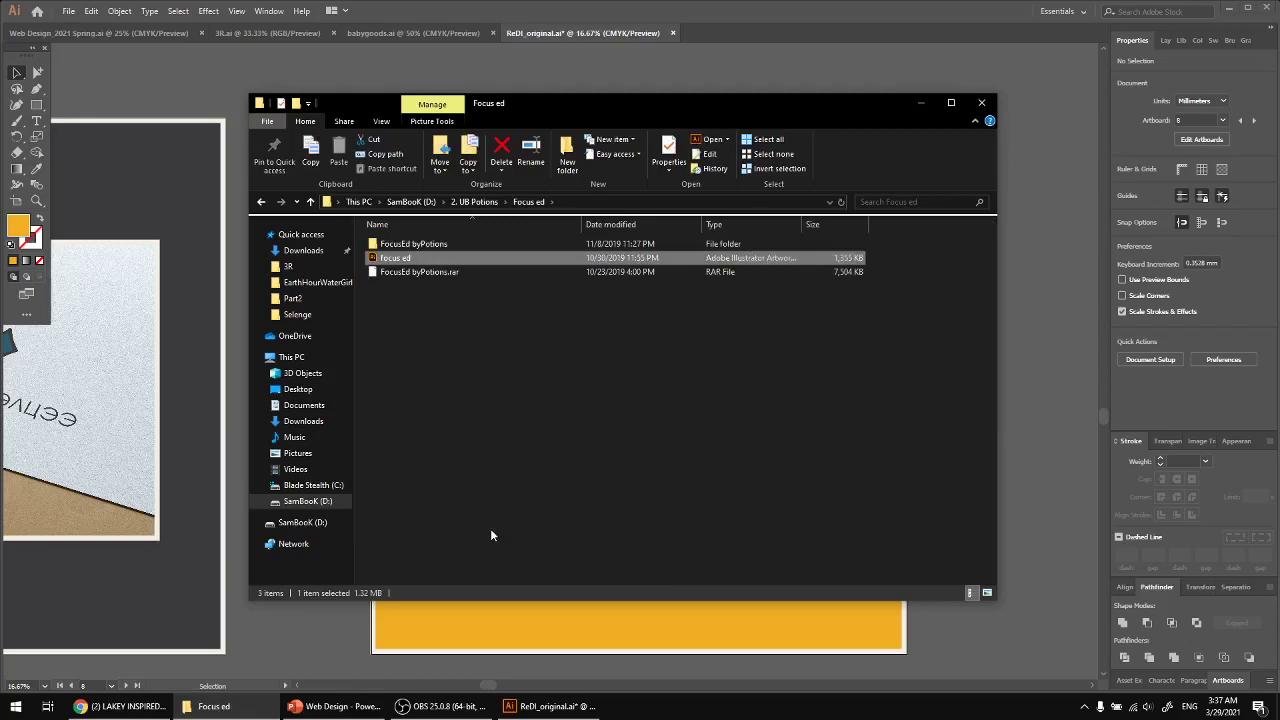
key("Return")
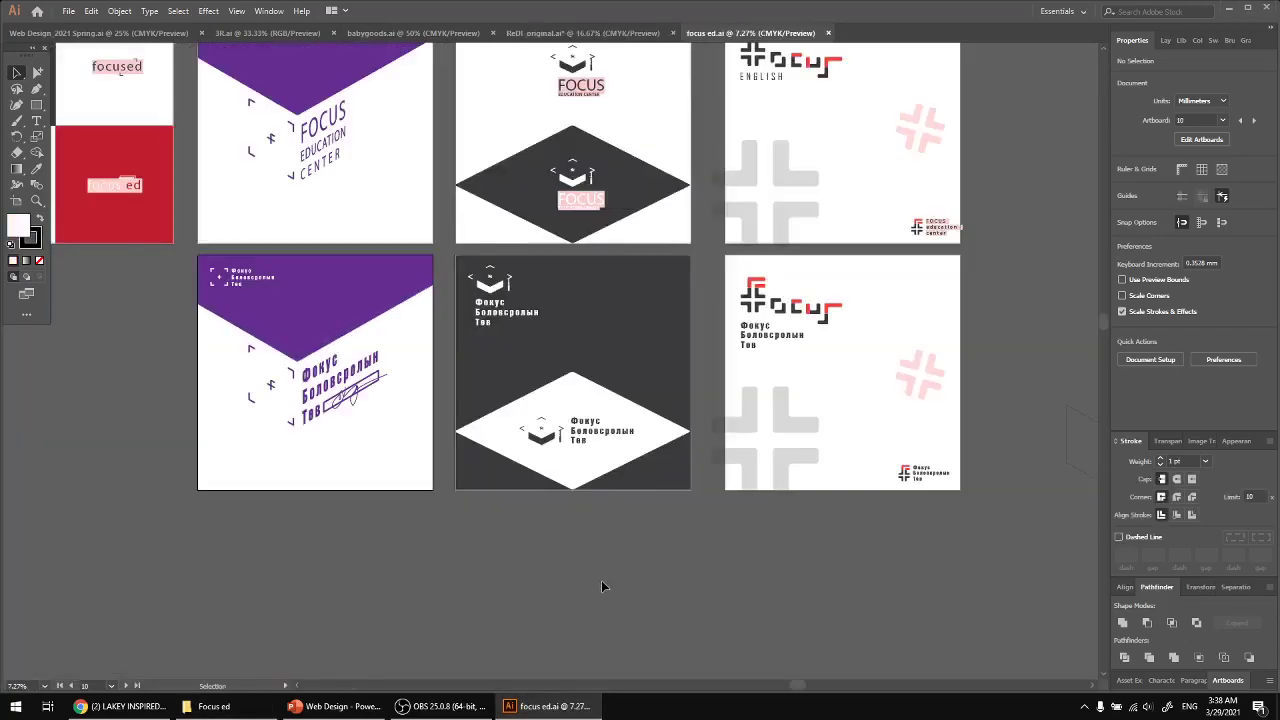
Survey the Focus Education Center logo concept artboards, including the purple, green staircase, FEC and "focused" variants
left_click_drag(520, 511, 514, 626)
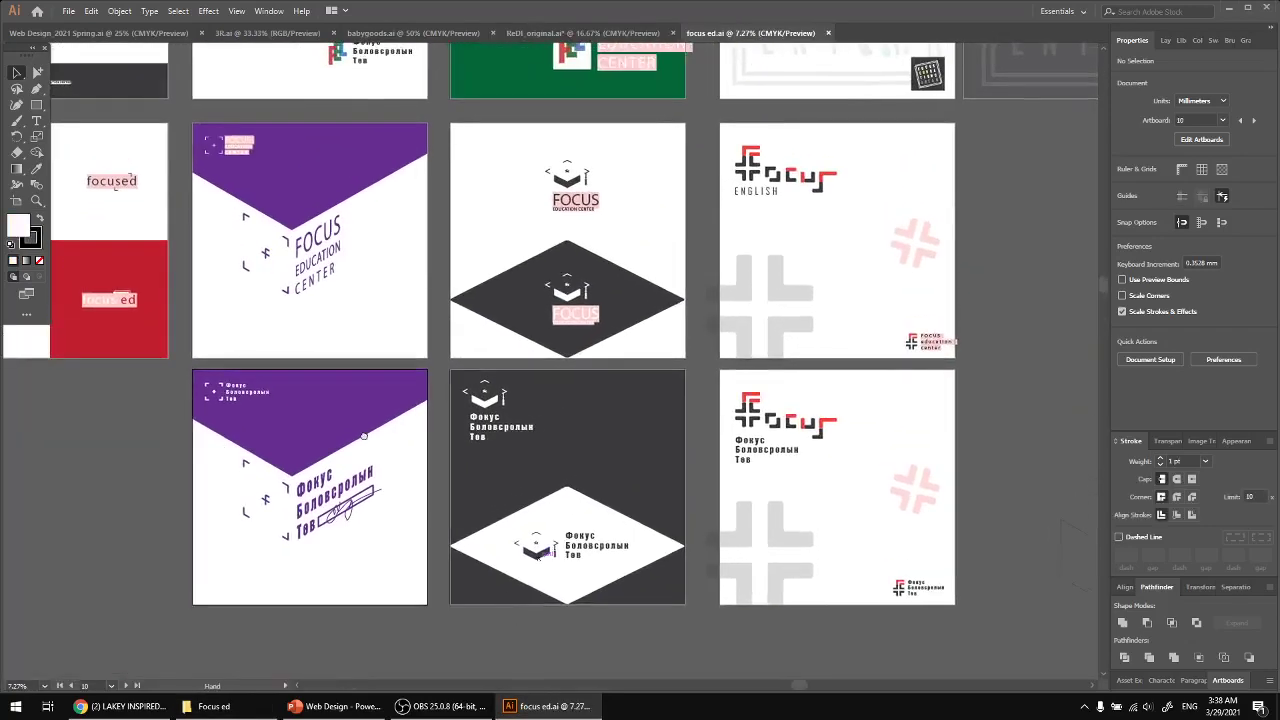
left_click_drag(422, 461, 464, 515)
scroll(464, 515, "up", 4)
scroll(464, 515, "left", 7)
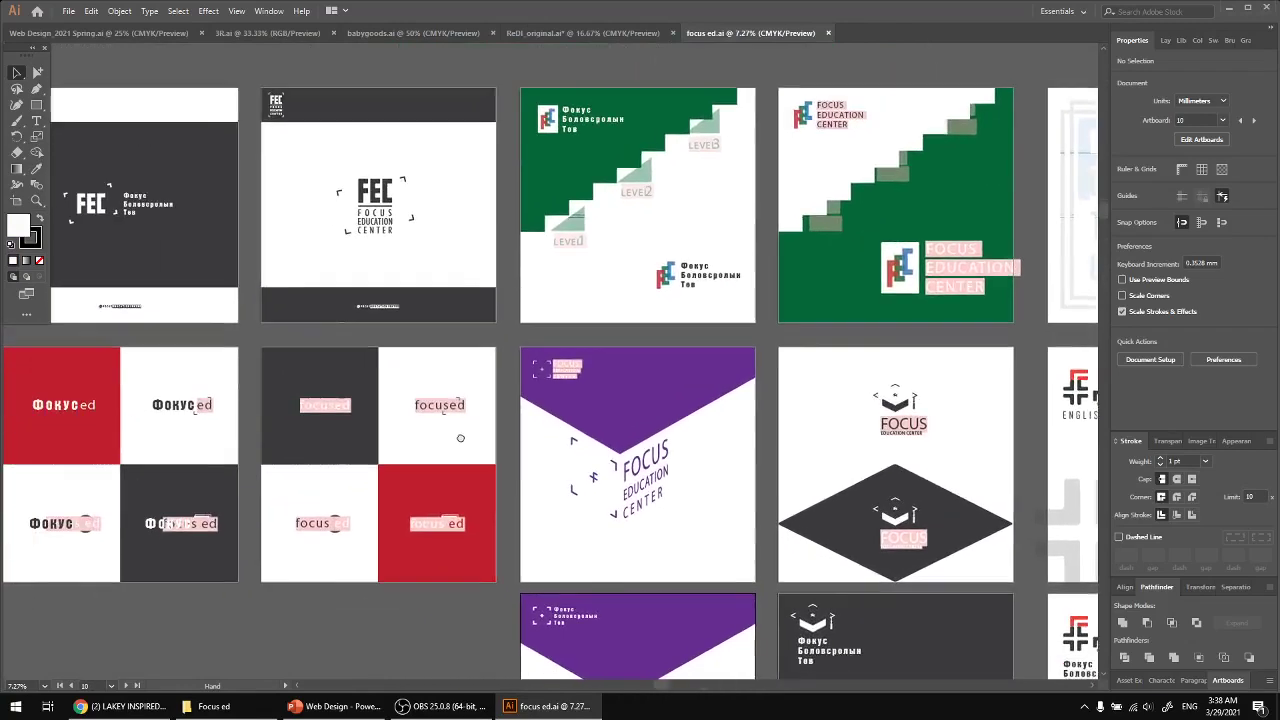
left_click_drag(460, 437, 526, 429)
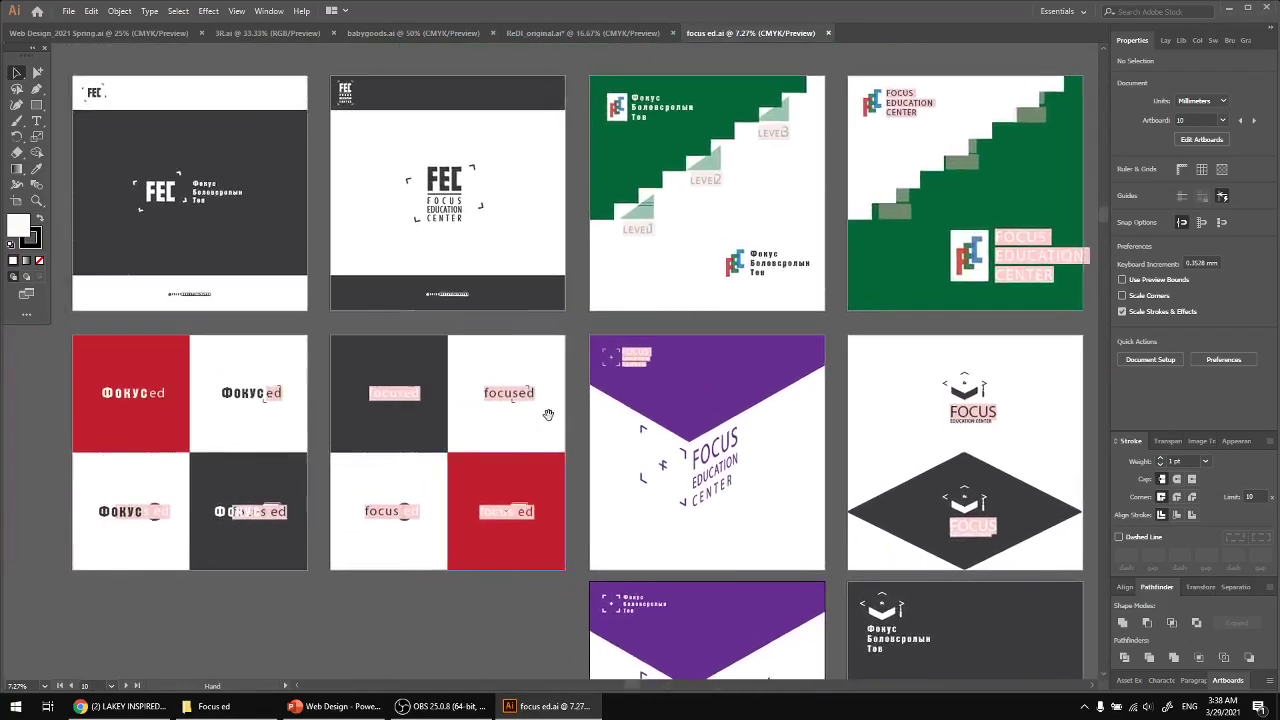
scroll(581, 382, "down", 4)
scroll(581, 382, "right", 4)
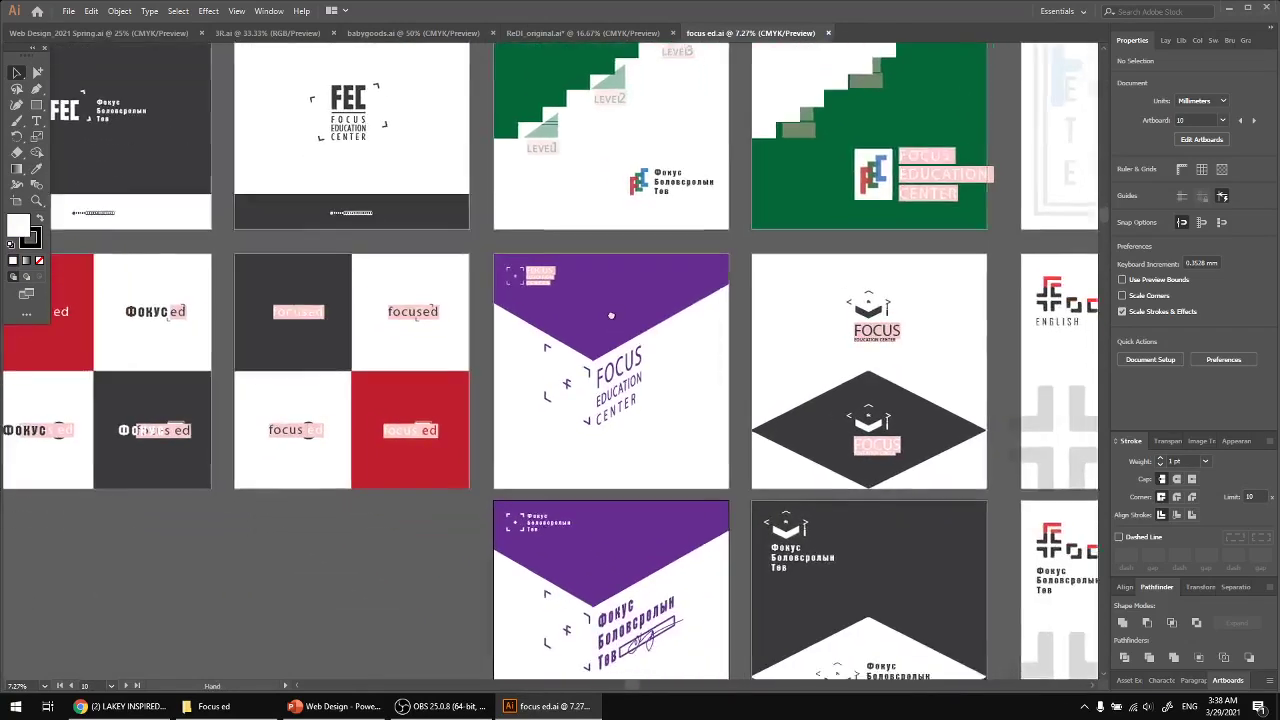
Examine the white and dark artboards showing the square letter-grid FOCUS EDUCATION CENTER logo up close
left_click_drag(493, 257, 103, 440)
left_click_drag(771, 436, 557, 482)
scroll(646, 308, "left", 3)
scroll(646, 308, "up", 2)
left_click_drag(990, 505, 438, 560)
scroll(620, 530, "up", 1)
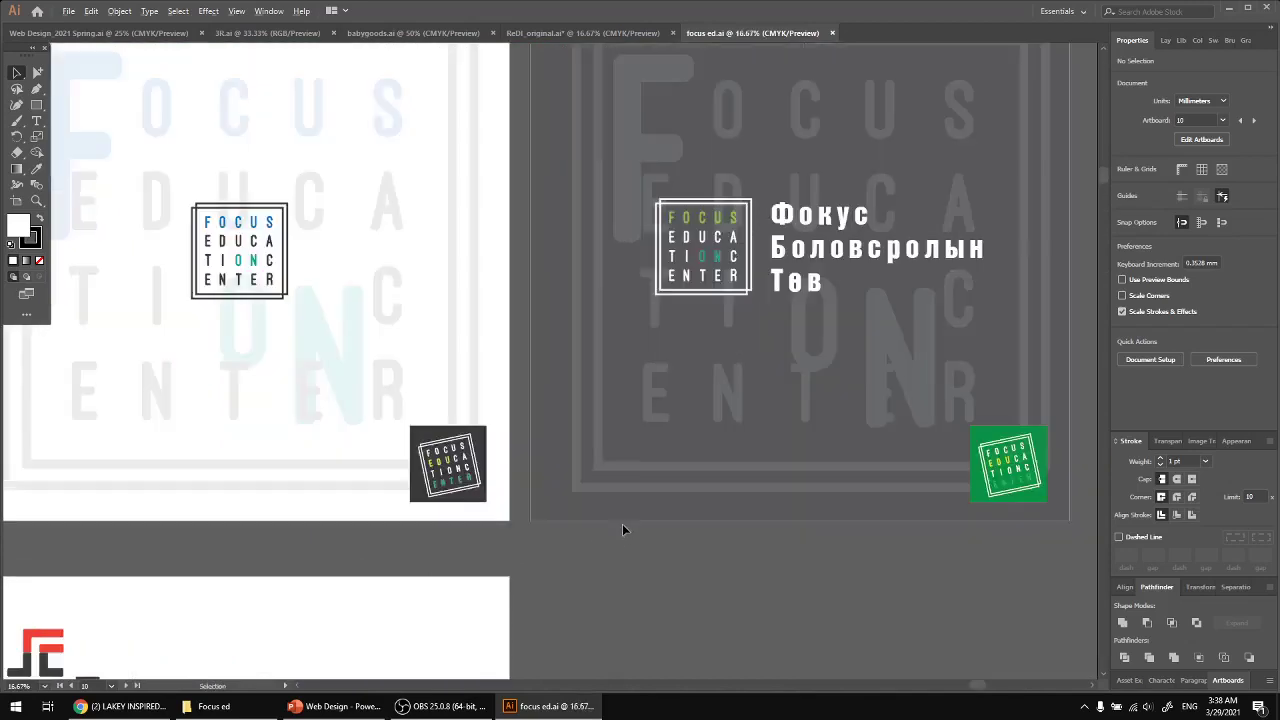
left_click_drag(823, 429, 686, 511)
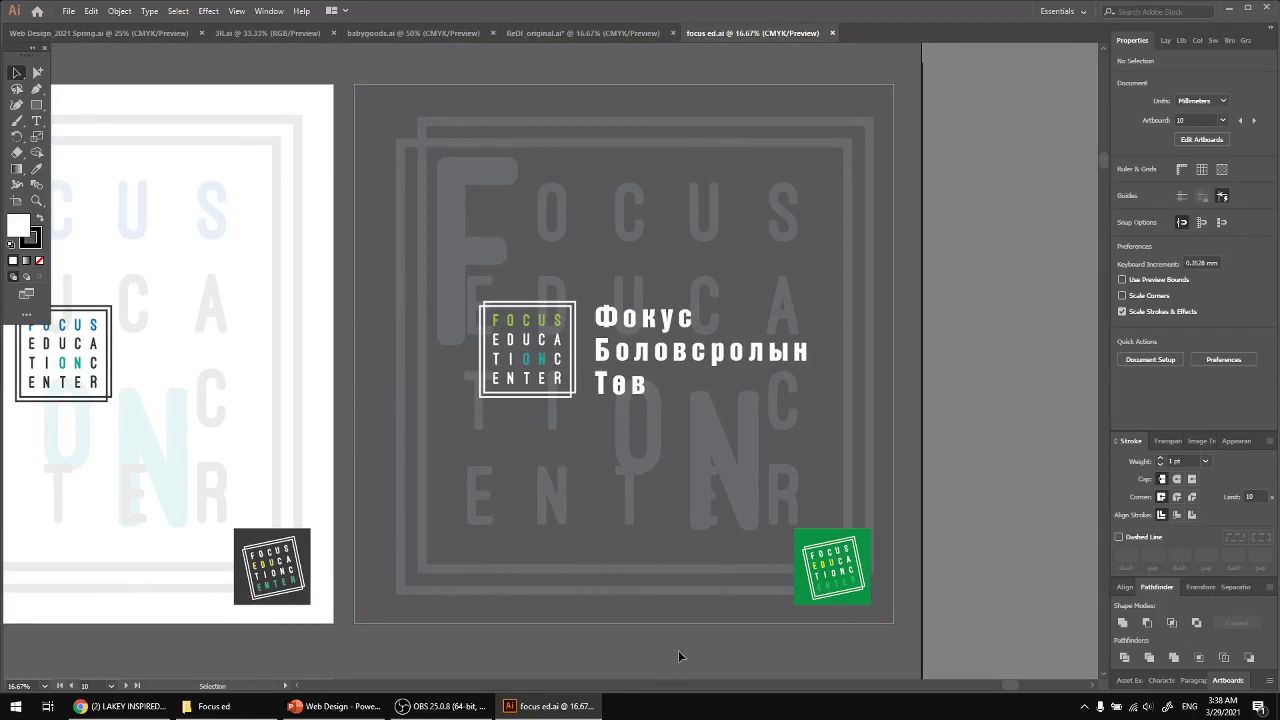
Review all the Focus logo concepts together, then examine the "focused" variants and the two FEC artboards up close
scroll(679, 657, "down", 1)
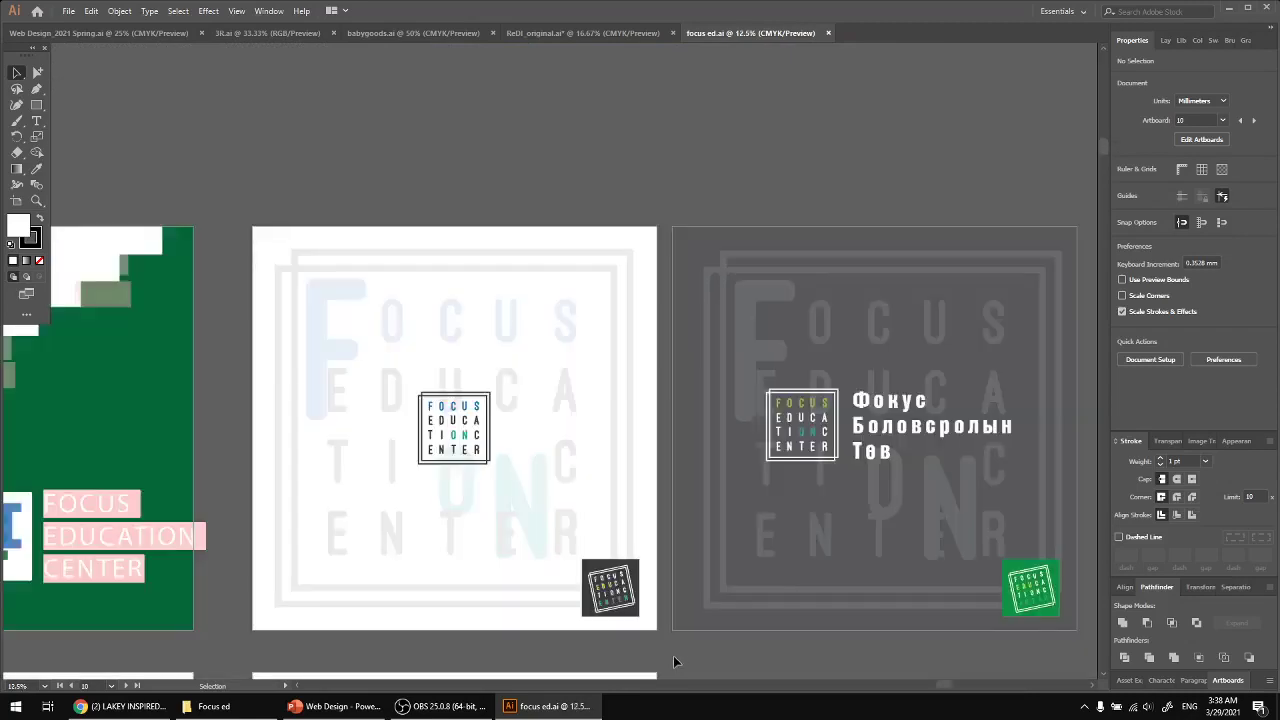
scroll(674, 661, "down", 3)
left_click_drag(425, 530, 307, 557)
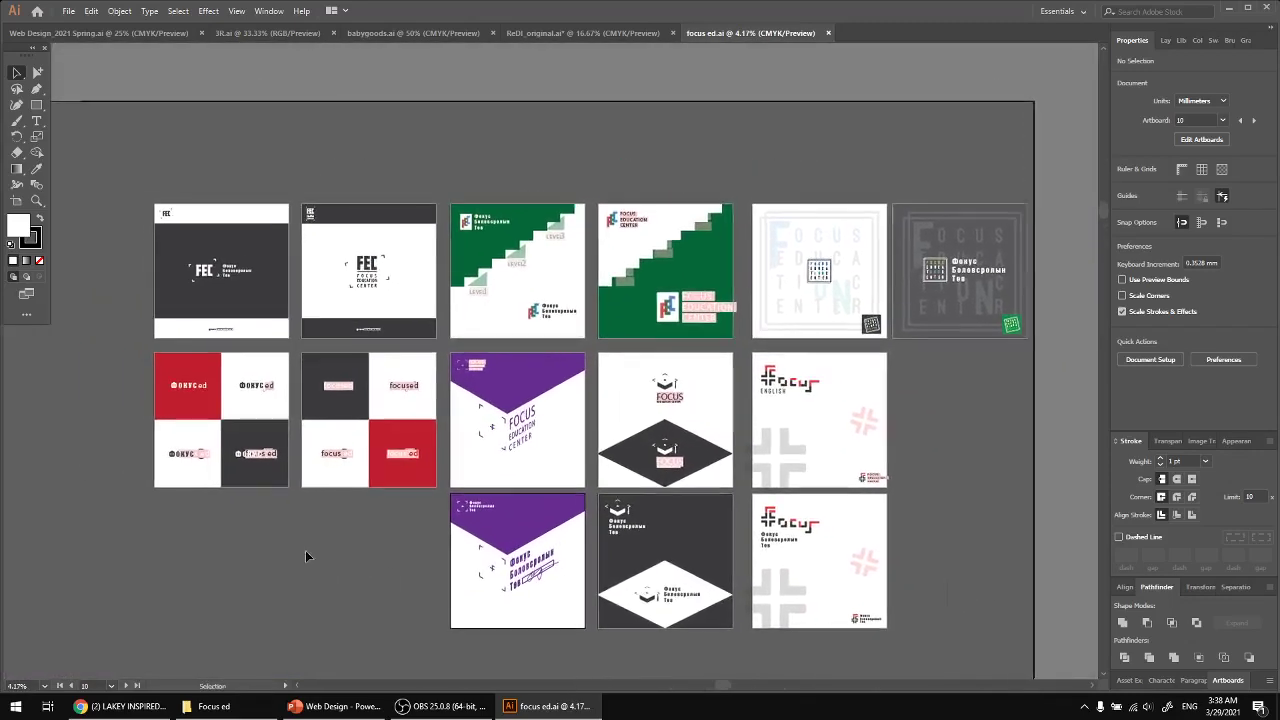
scroll(318, 420, "up", 3)
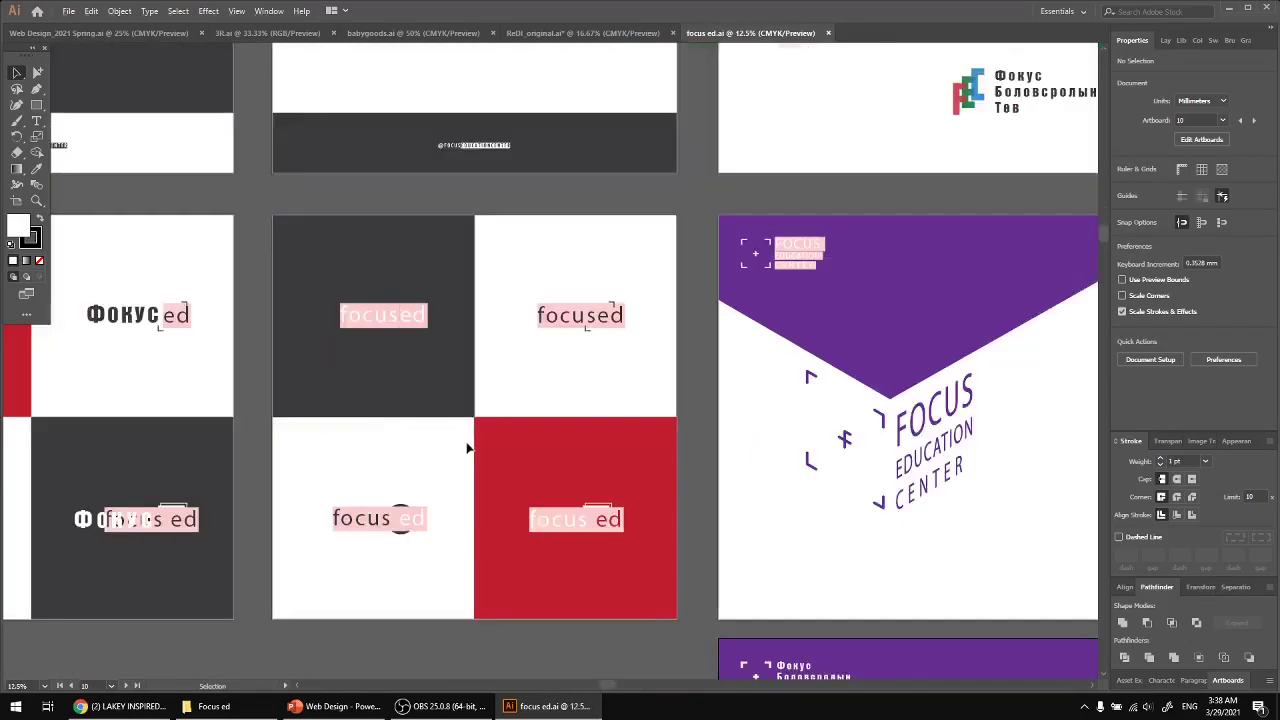
left_click_drag(679, 376, 626, 588)
left_click_drag(645, 482, 734, 645)
left_click_drag(312, 588, 598, 623)
scroll(373, 556, "up", 1)
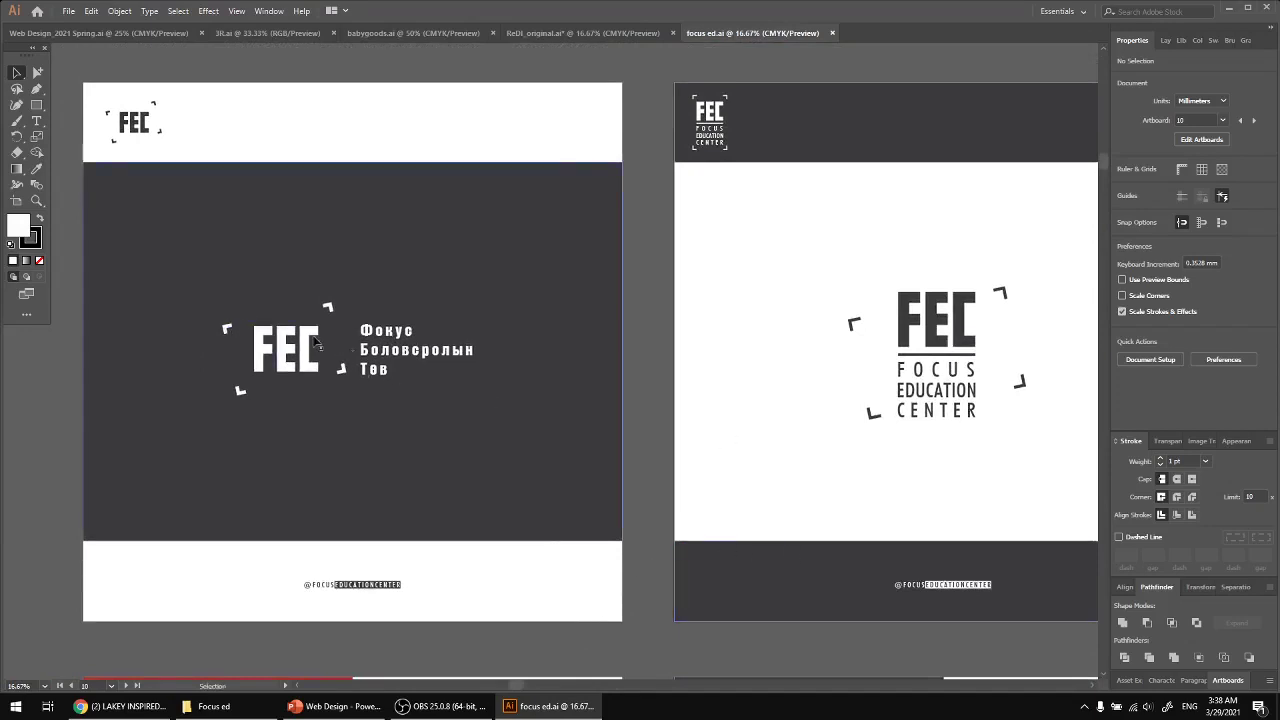
Highlight the words "Боловсролын" and "Төв" beside the white FEC logo, then select the whole text block as an object
double_click(405, 333)
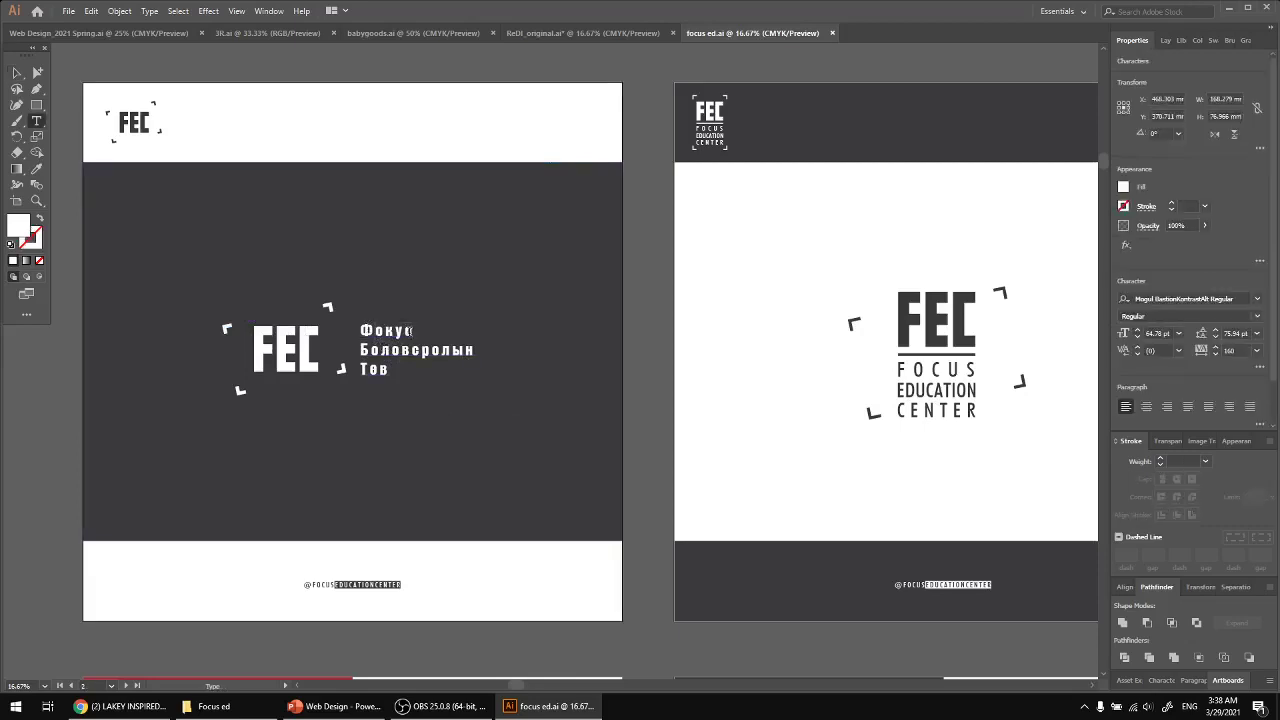
left_click_drag(411, 331, 468, 351)
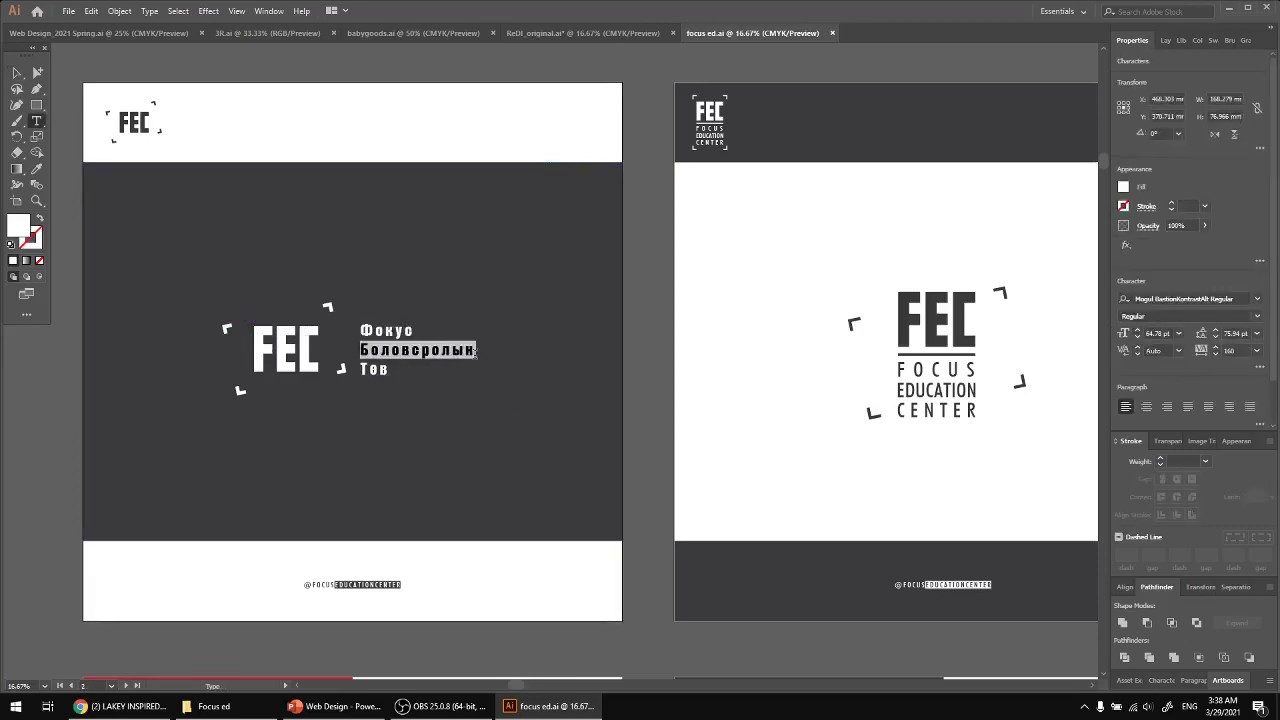
left_click_drag(388, 368, 357, 370)
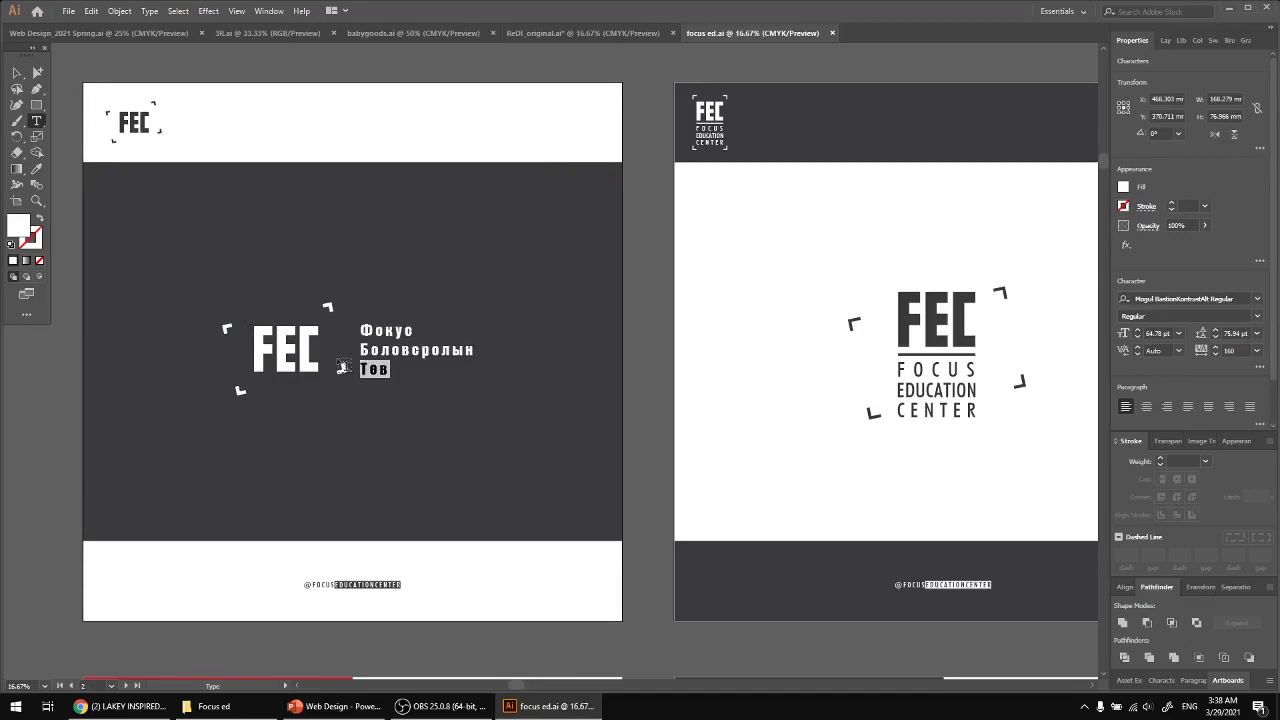
left_click(15, 74)
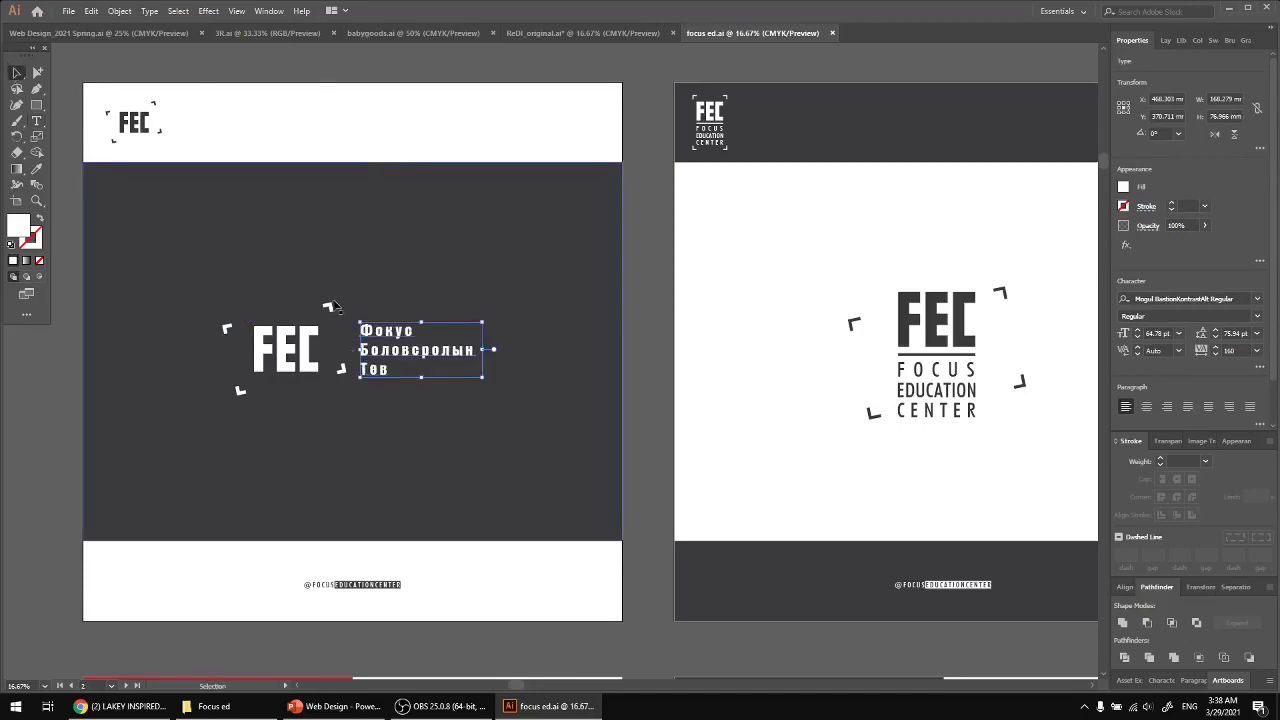
Inspect the white FEC logo group, then review the other concepts across to the red and black Focus English artboard
left_click(343, 390)
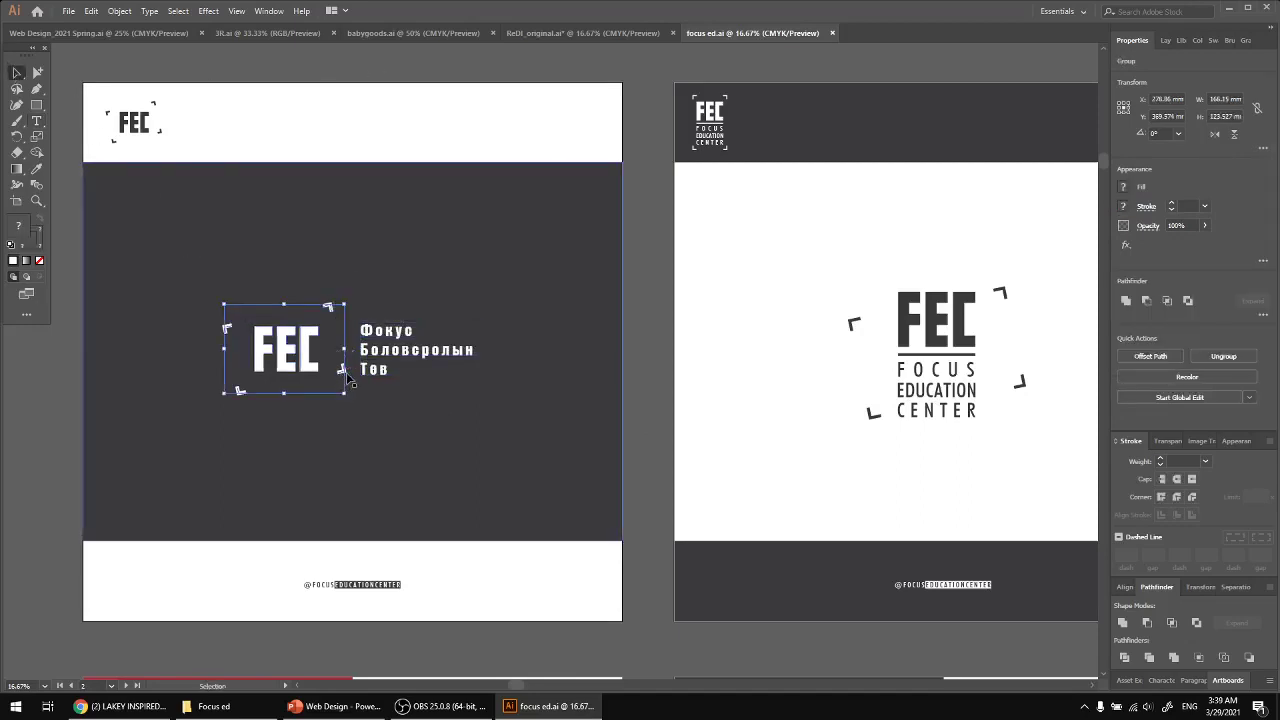
left_click(647, 413)
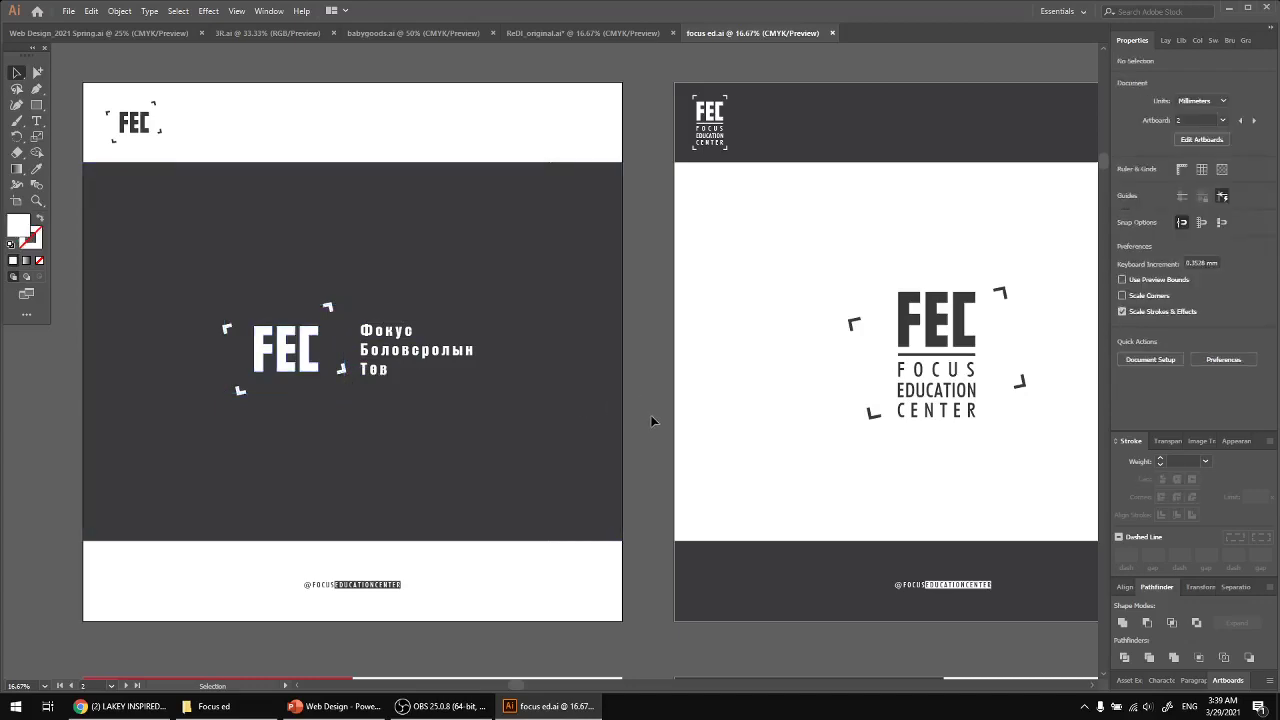
key("space")
left_click_drag(654, 426, 20, 394)
left_click_drag(575, 394, 165, 430)
left_click_drag(587, 423, 42, 397)
left_click_drag(636, 392, 218, 401)
left_click_drag(570, 398, 444, 411)
left_click_drag(372, 562, 508, 250)
left_click_drag(258, 627, 619, 360)
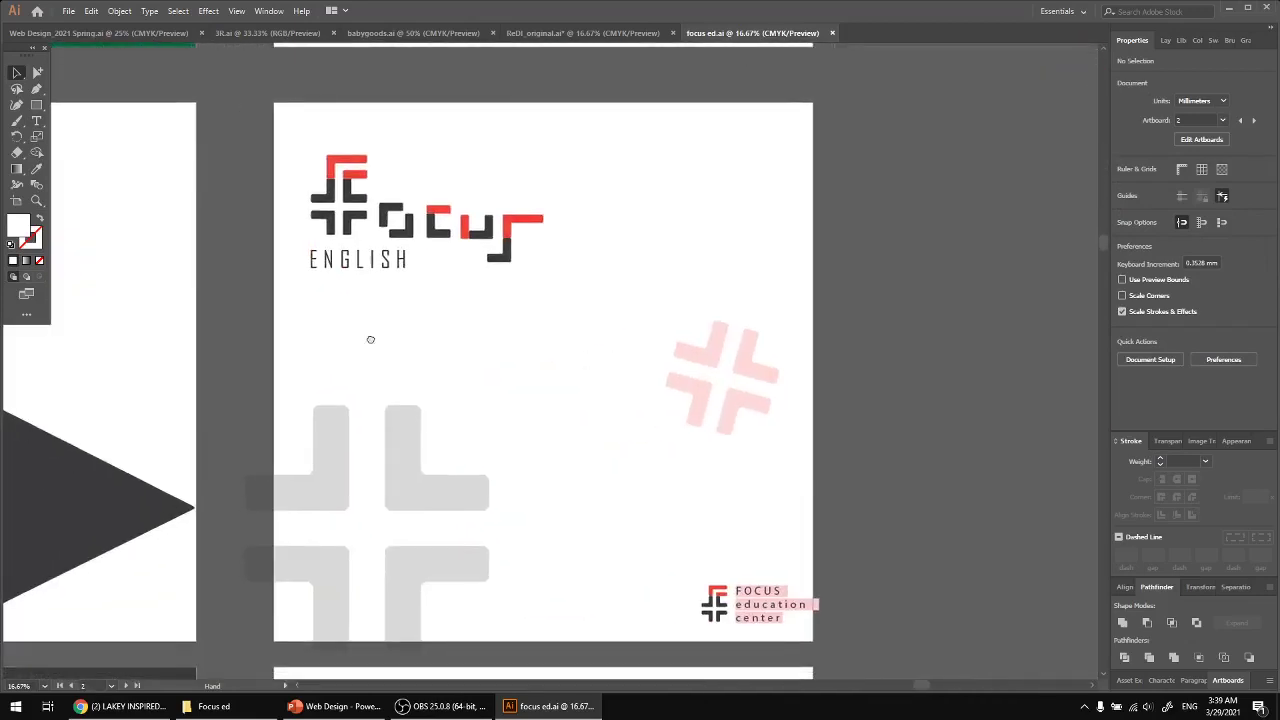
left_click_drag(370, 339, 545, 337)
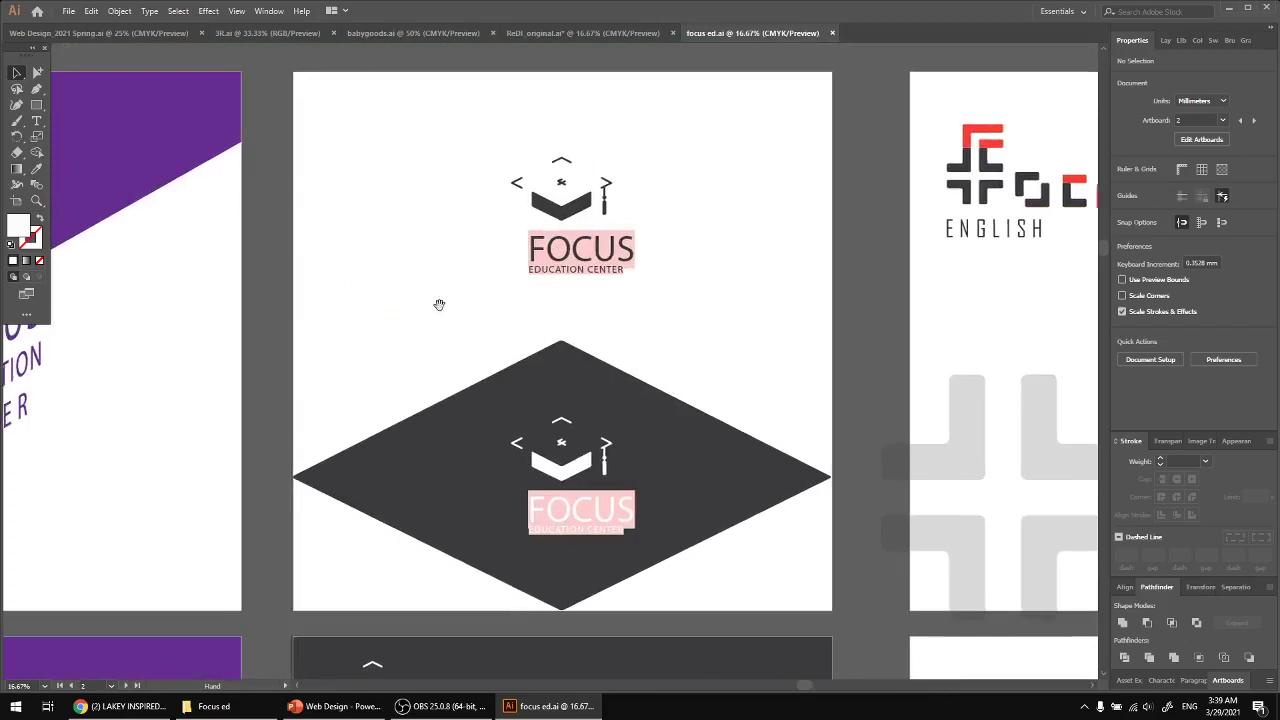
Examine the graduation-cap FOCUS artboards, the purple and dark Cyrillic variants, and the red and black Cyrillic concept
left_click_drag(281, 307, 741, 314)
left_click_drag(539, 325, 64, 348)
left_click(605, 267)
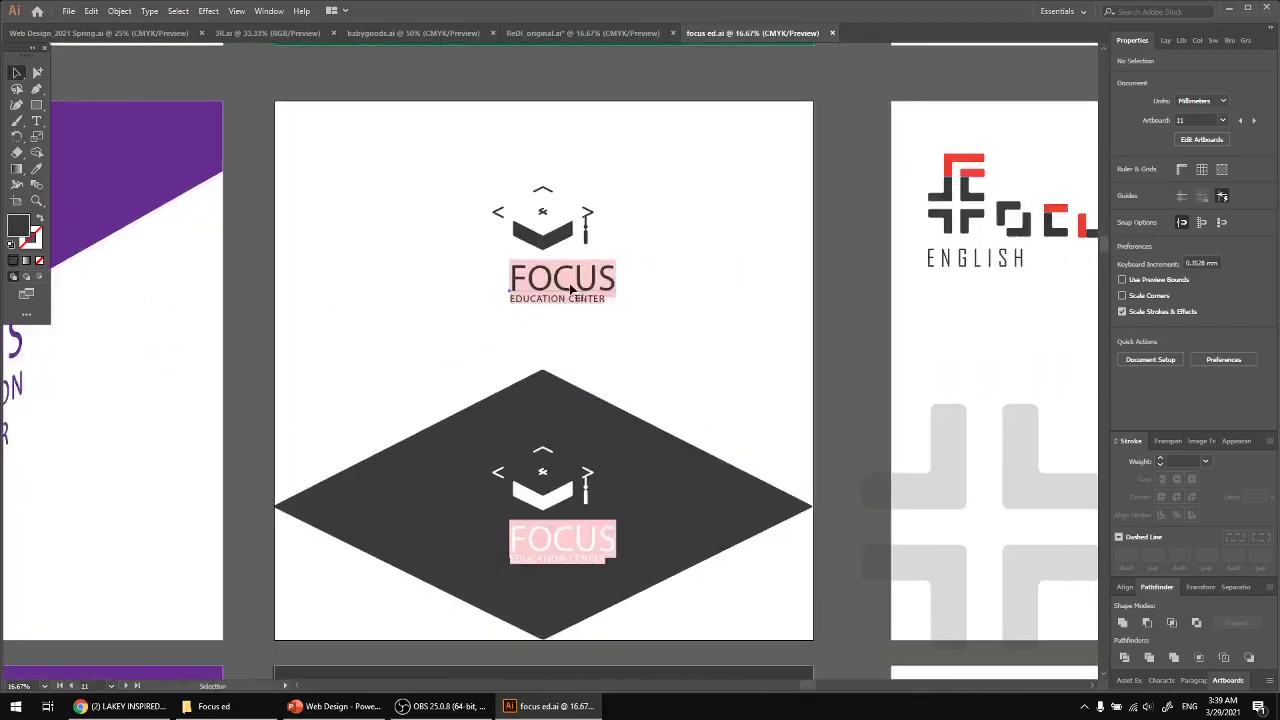
left_click(330, 322)
left_click_drag(72, 380, 890, 338)
left_click_drag(575, 380, 973, 361)
left_click_drag(398, 589, 434, 297)
left_click_drag(1092, 506, 219, 147)
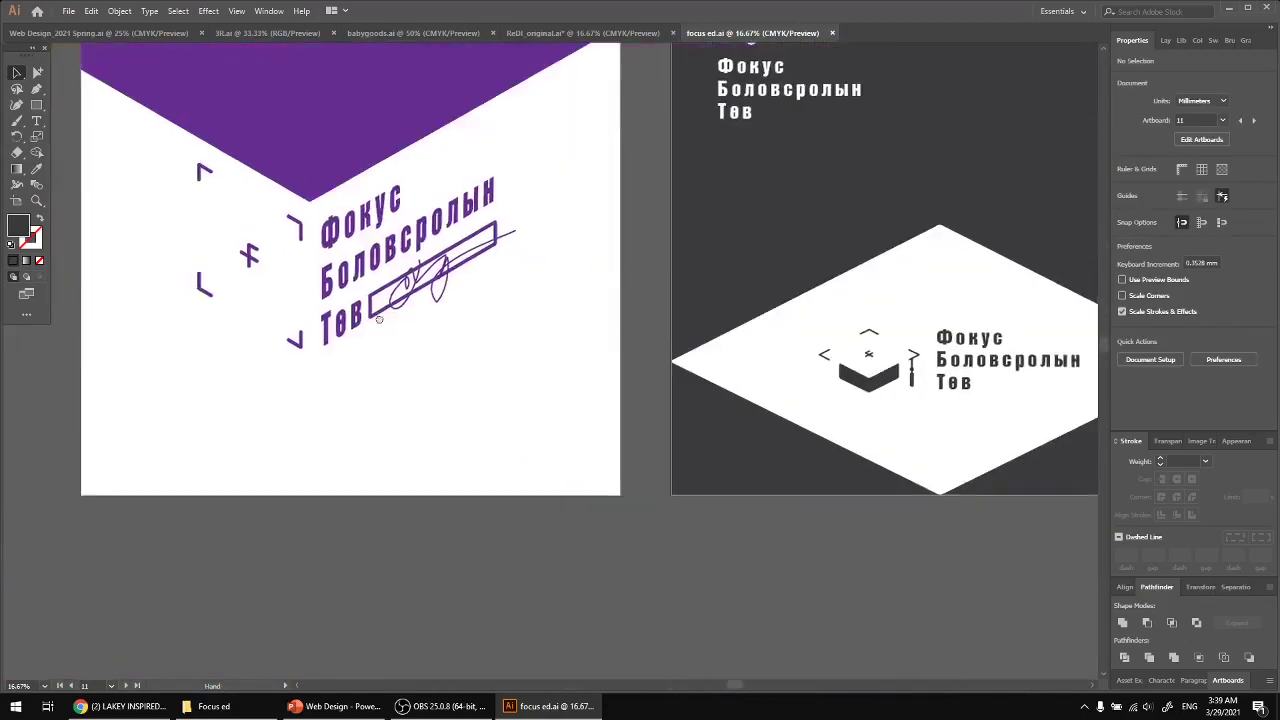
left_click_drag(946, 231, 80, 364)
left_click_drag(582, 351, 306, 345)
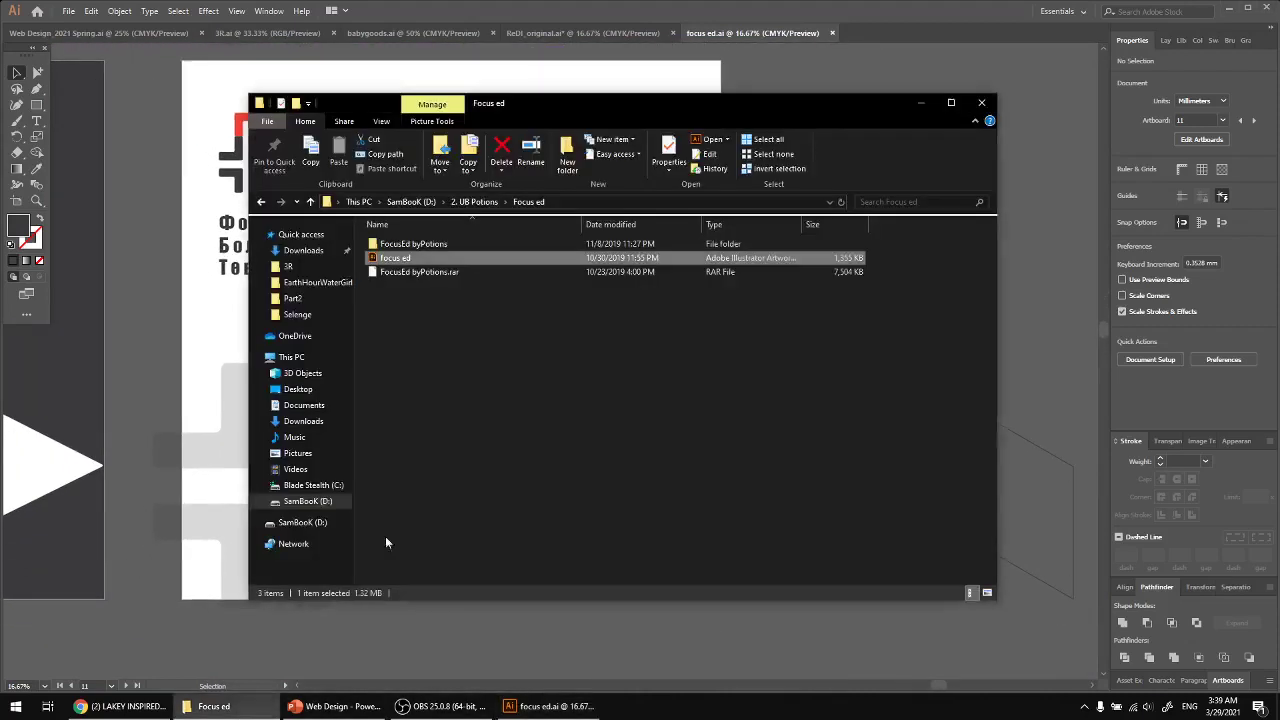
Switch to File Explorer and open the LOTUS Beauty folder inside 2. UB Potions
left_click(214, 706)
key("BackSpace")
key("Down")
key("Down")
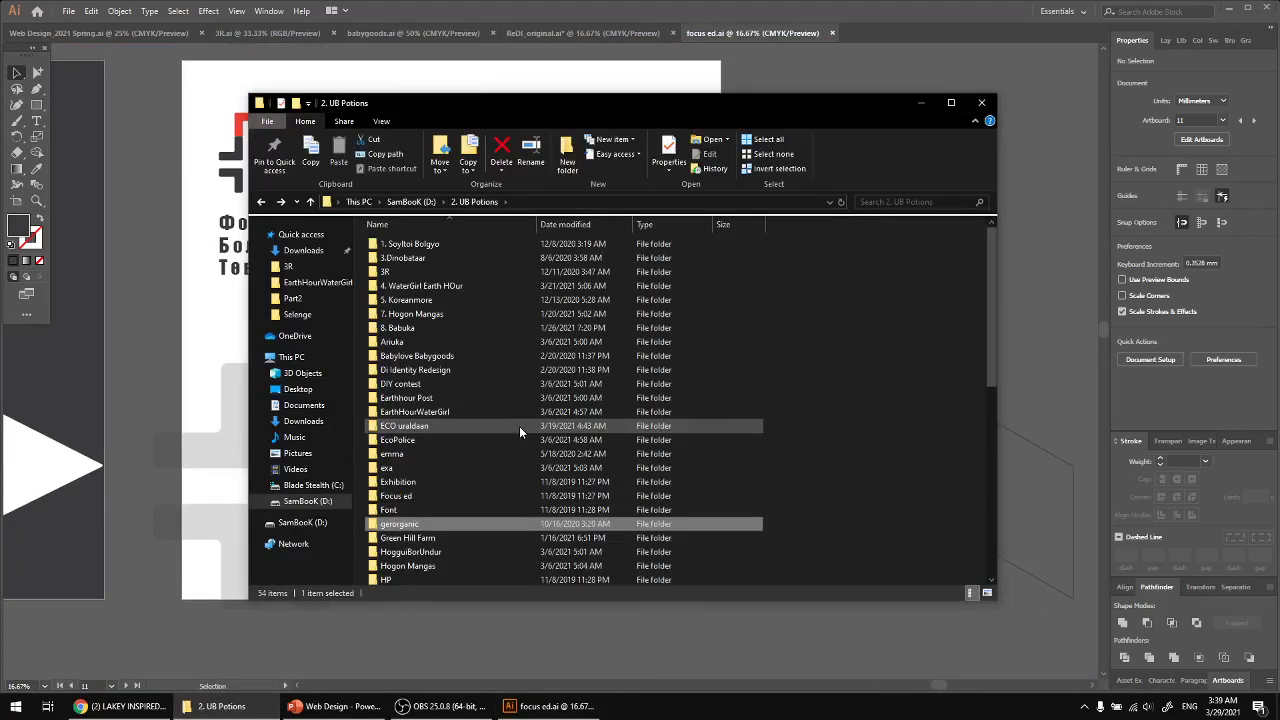
key("Down")
key("Down")
key("Down")
key("Down")
key("Down")
key("Down")
key("Down")
key("Down")
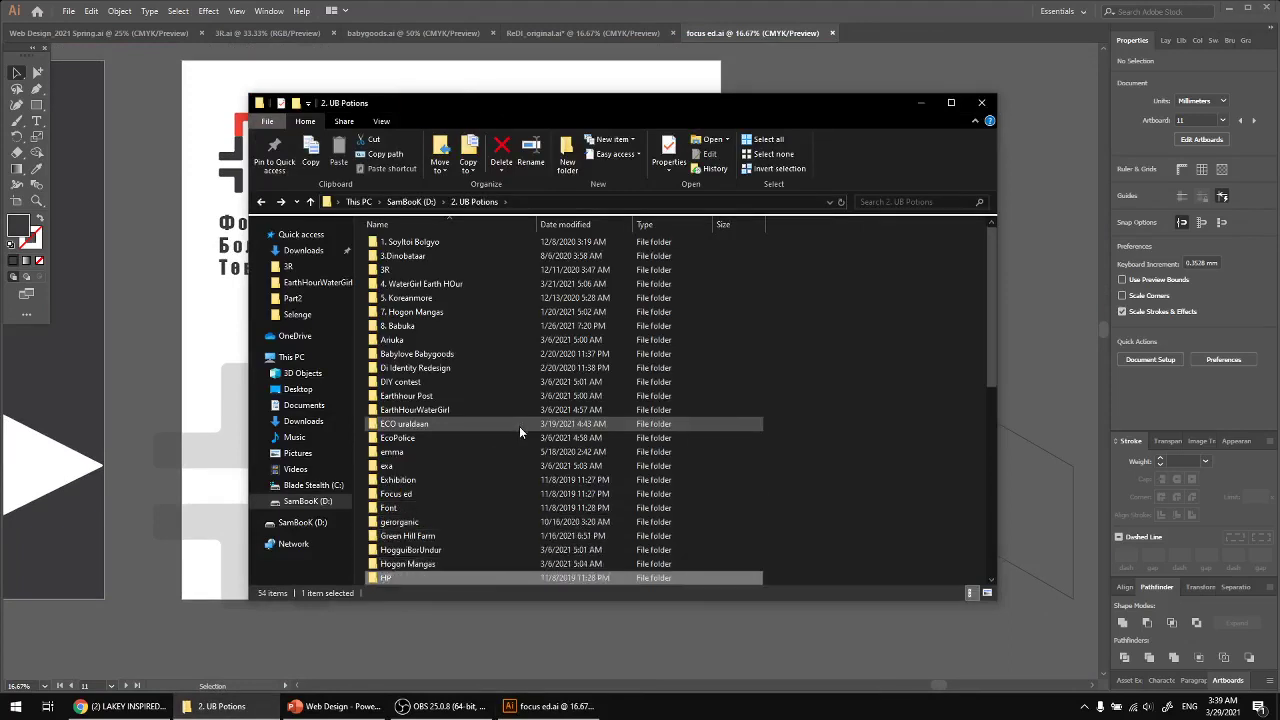
key("Down")
key("Down")
key("Down")
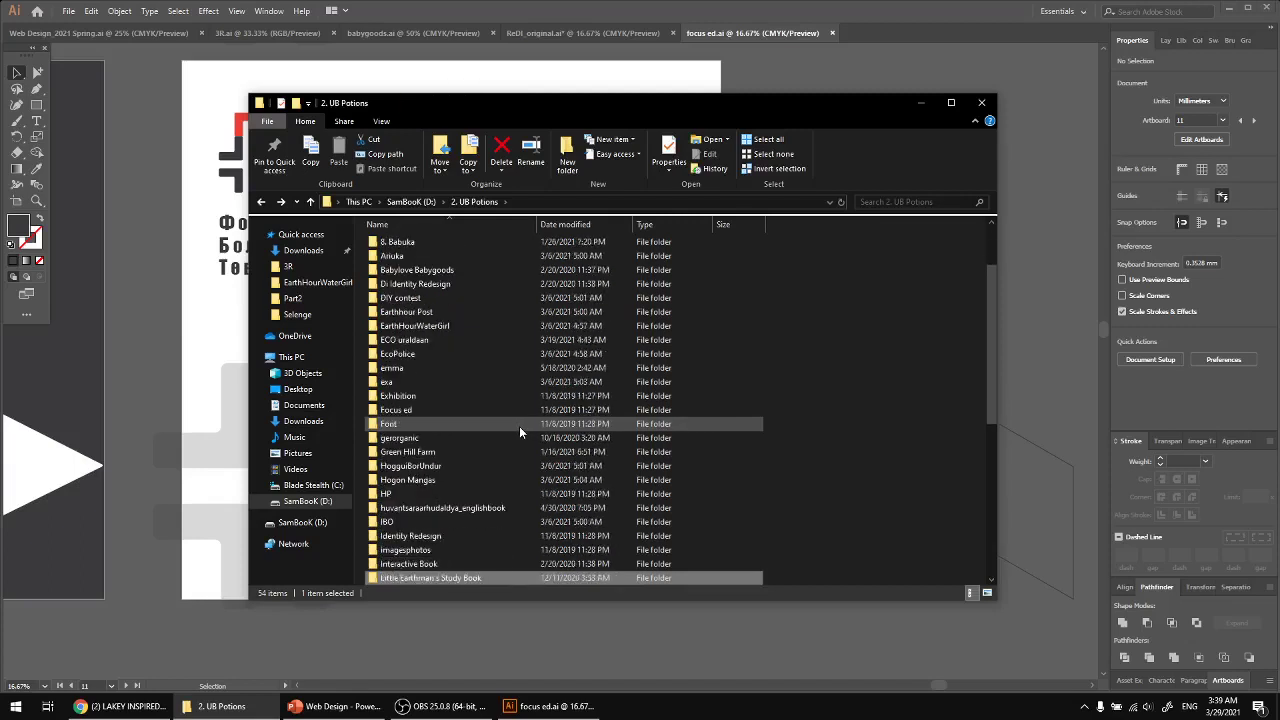
key("Return")
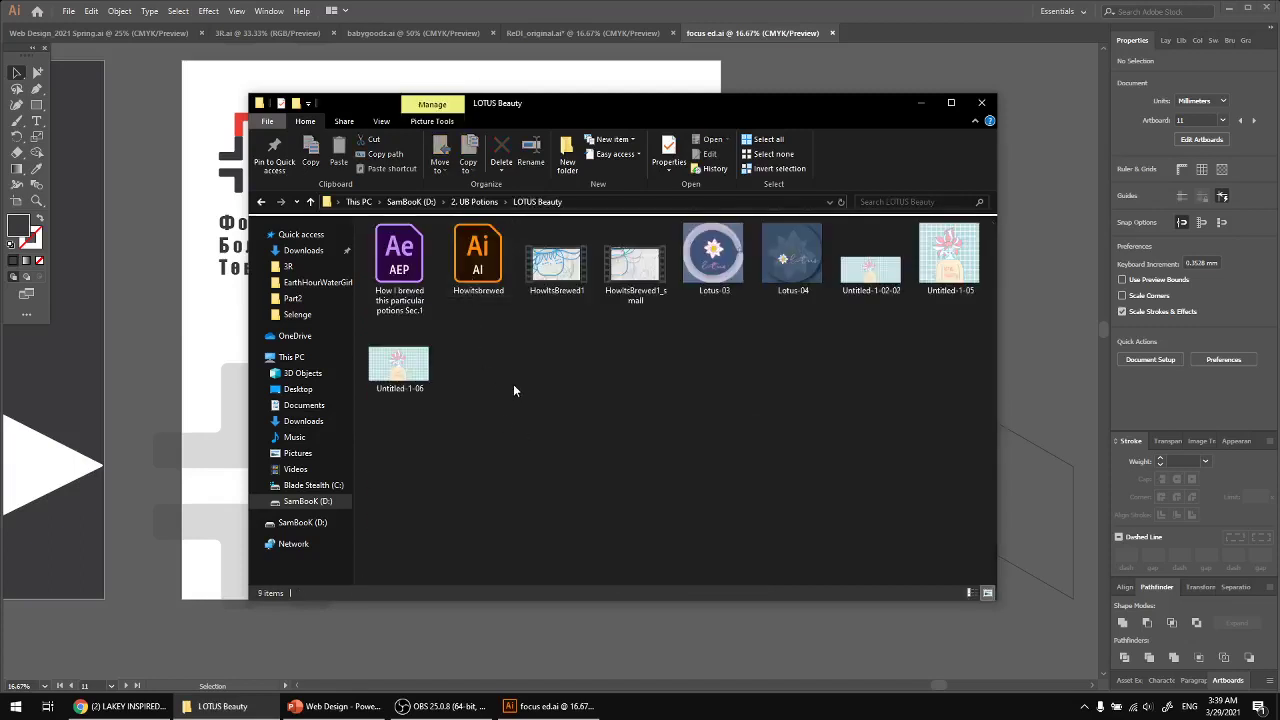
Open the Howitsbrewed Illustrator file and survey its LOTUS BEAUTY banners, color palettes and lotus logos
double_click(478, 255)
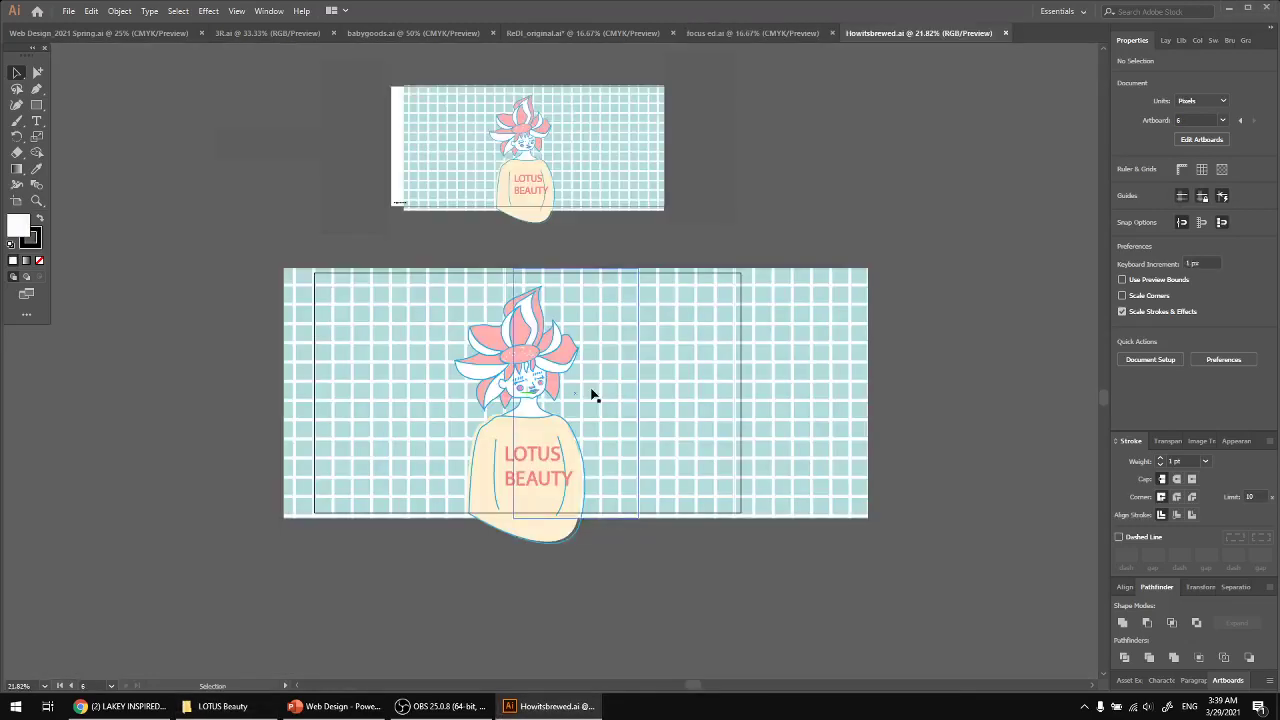
left_click_drag(646, 557, 619, 582)
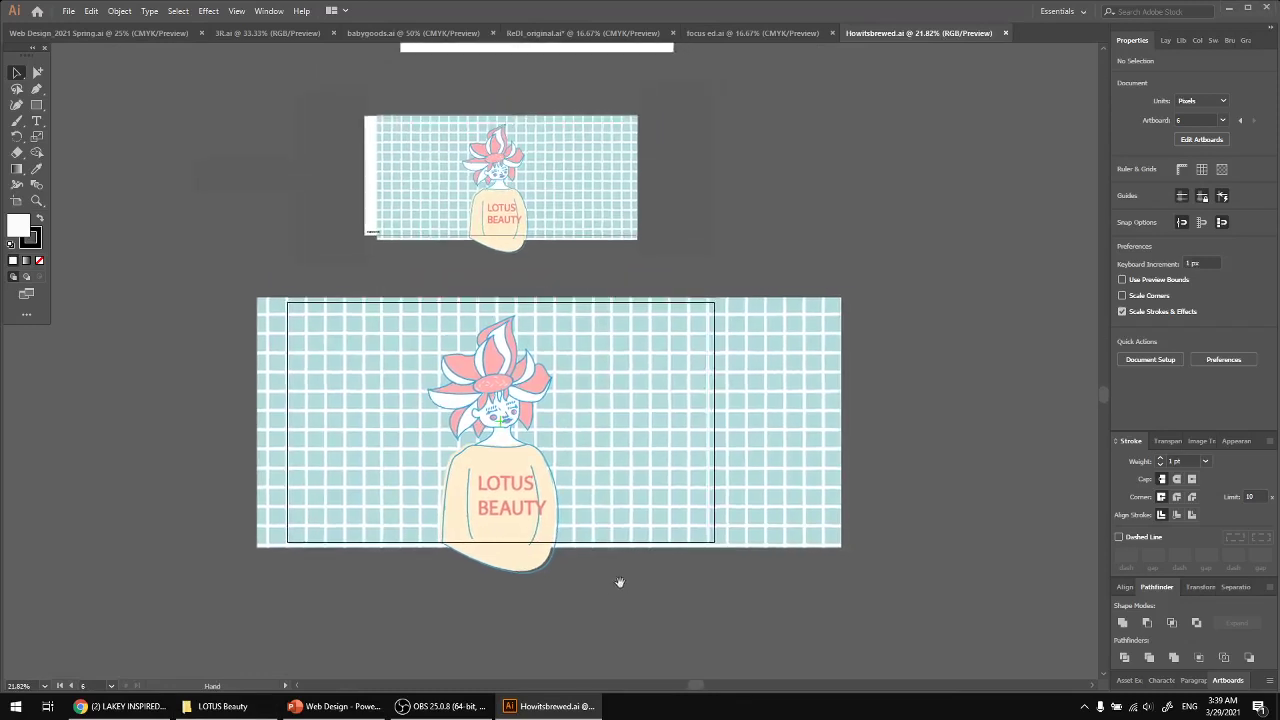
scroll(584, 578, "up", 5)
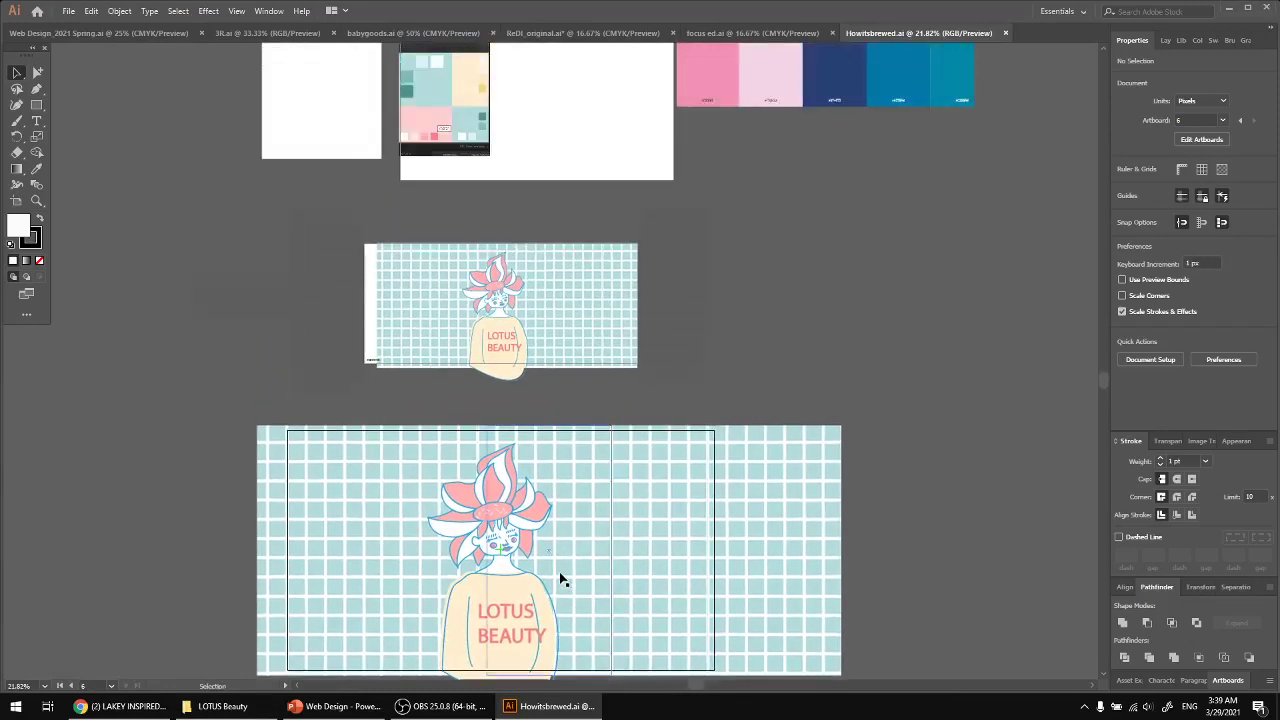
scroll(561, 579, "up", 2)
scroll(561, 579, "up", 3)
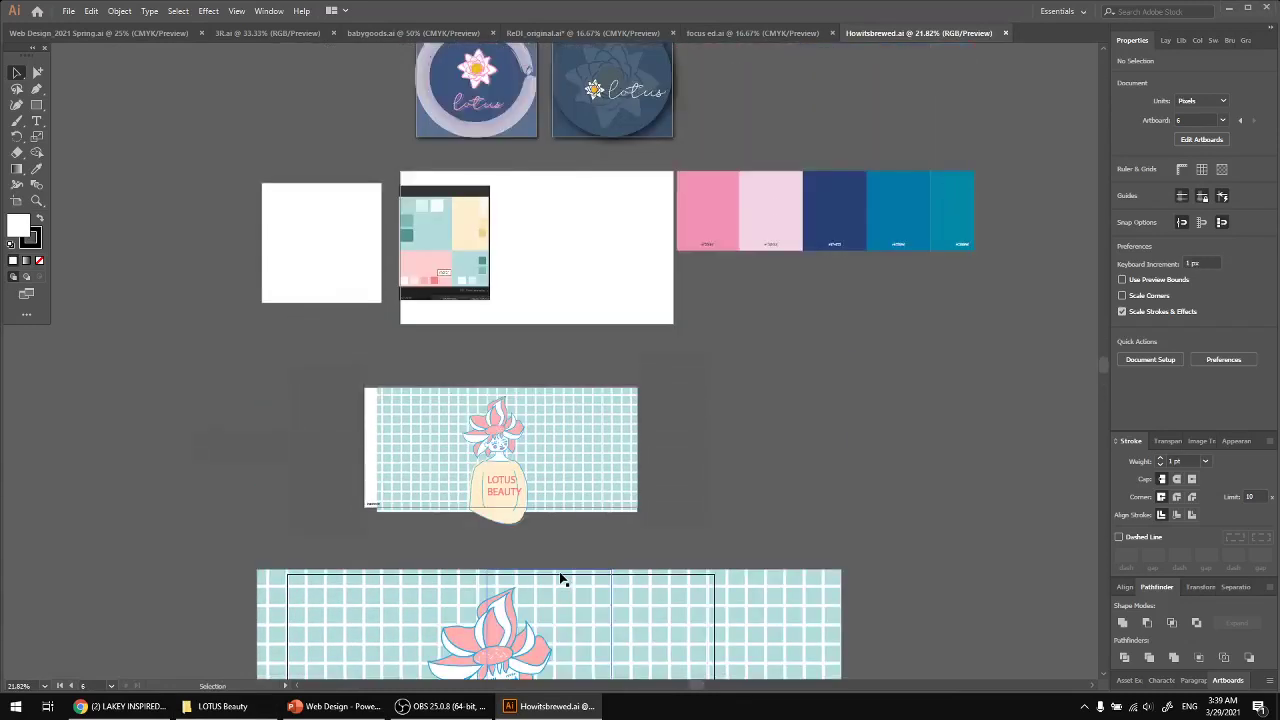
scroll(561, 579, "down", 8)
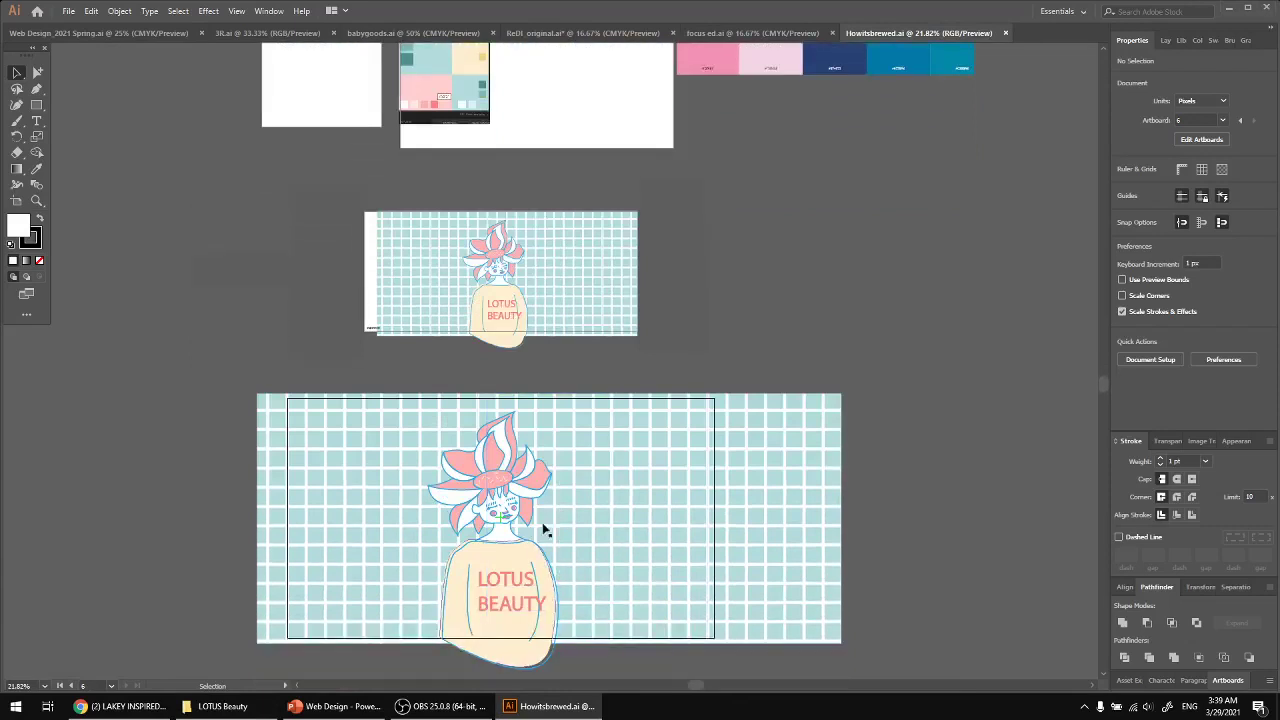
Examine the smaller LOTUS BEAUTY banner up close and compare it with the pastel and pink-blue color palettes
scroll(800, 300, "up", 4)
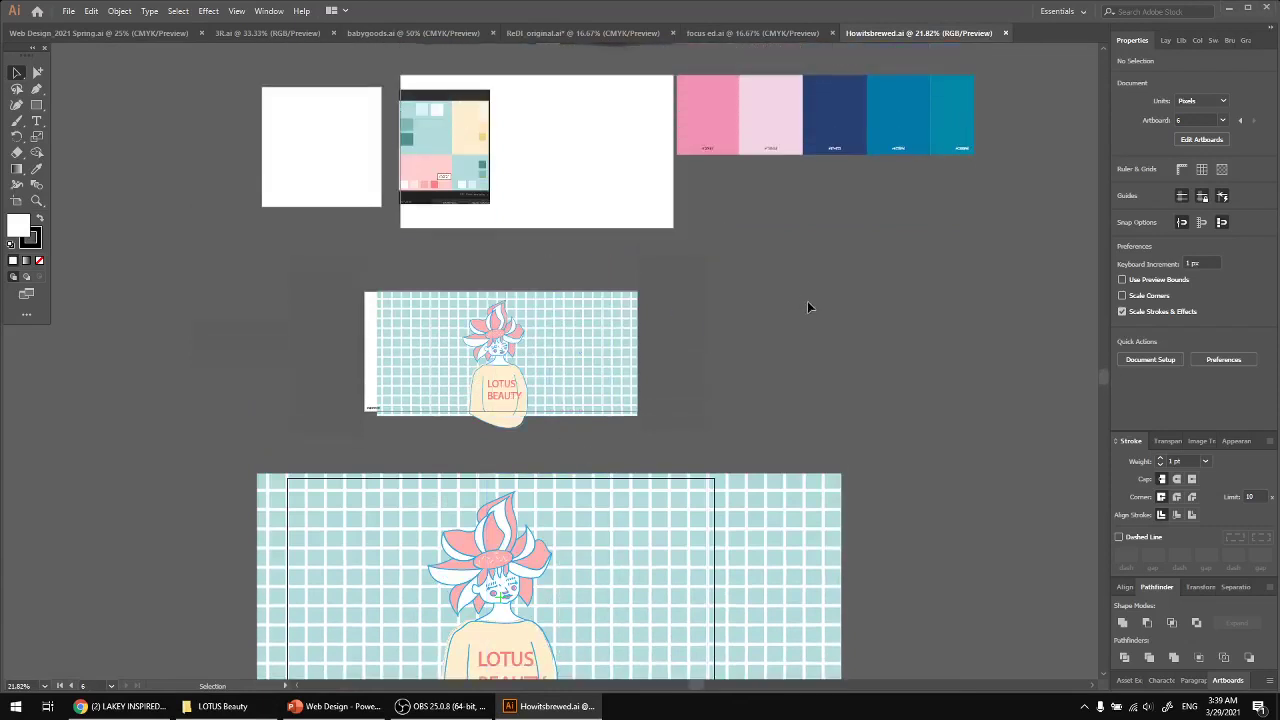
scroll(488, 412, "up", 3)
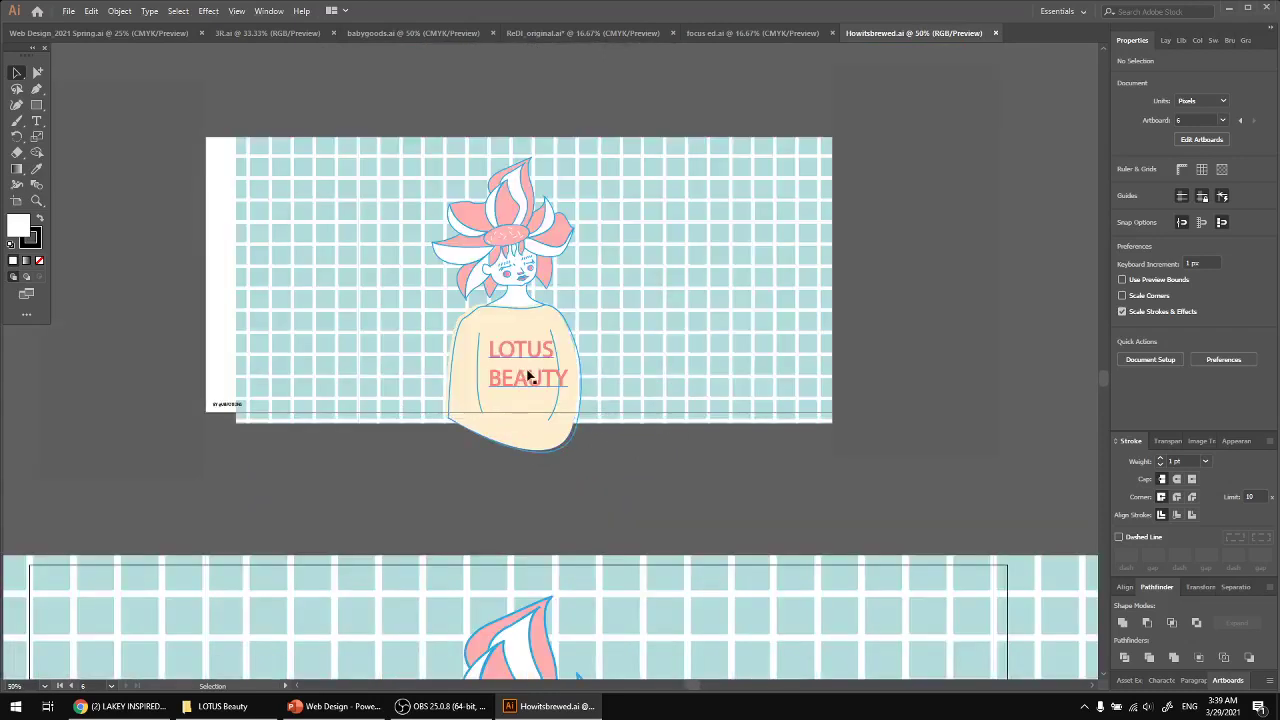
scroll(601, 477, "up", 8)
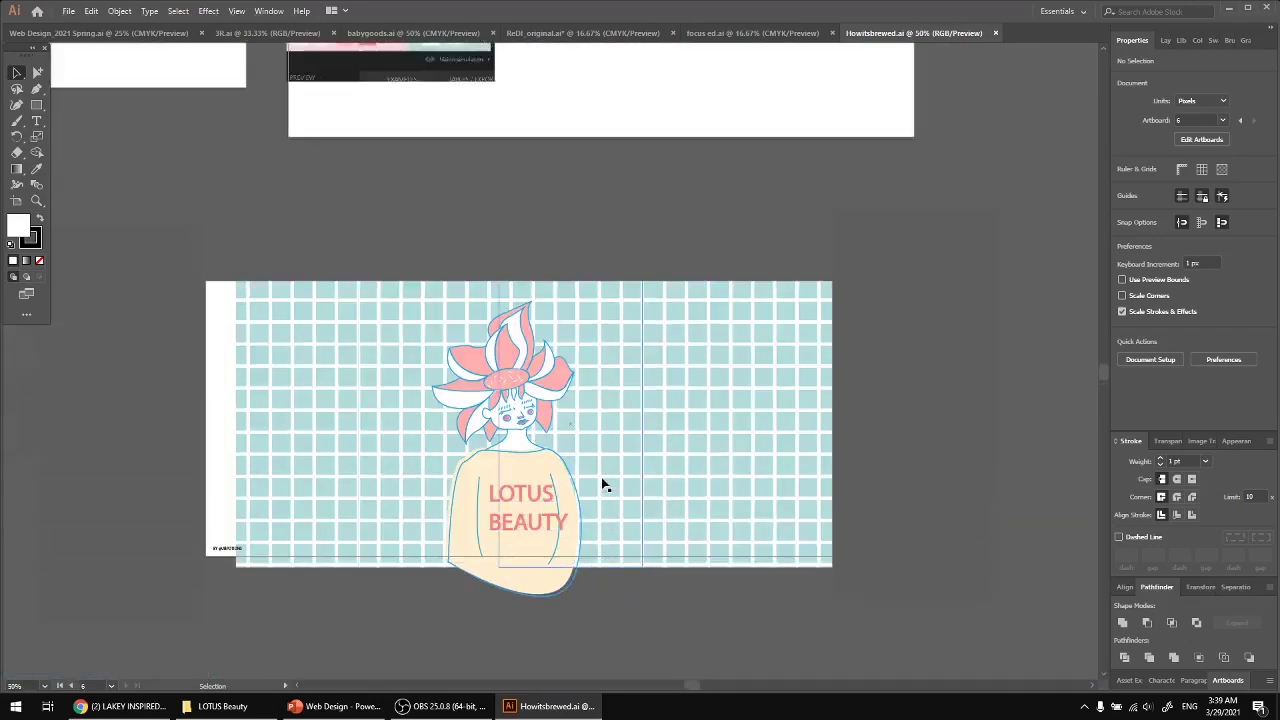
scroll(601, 480, "up", 4)
scroll(604, 470, "down", 1)
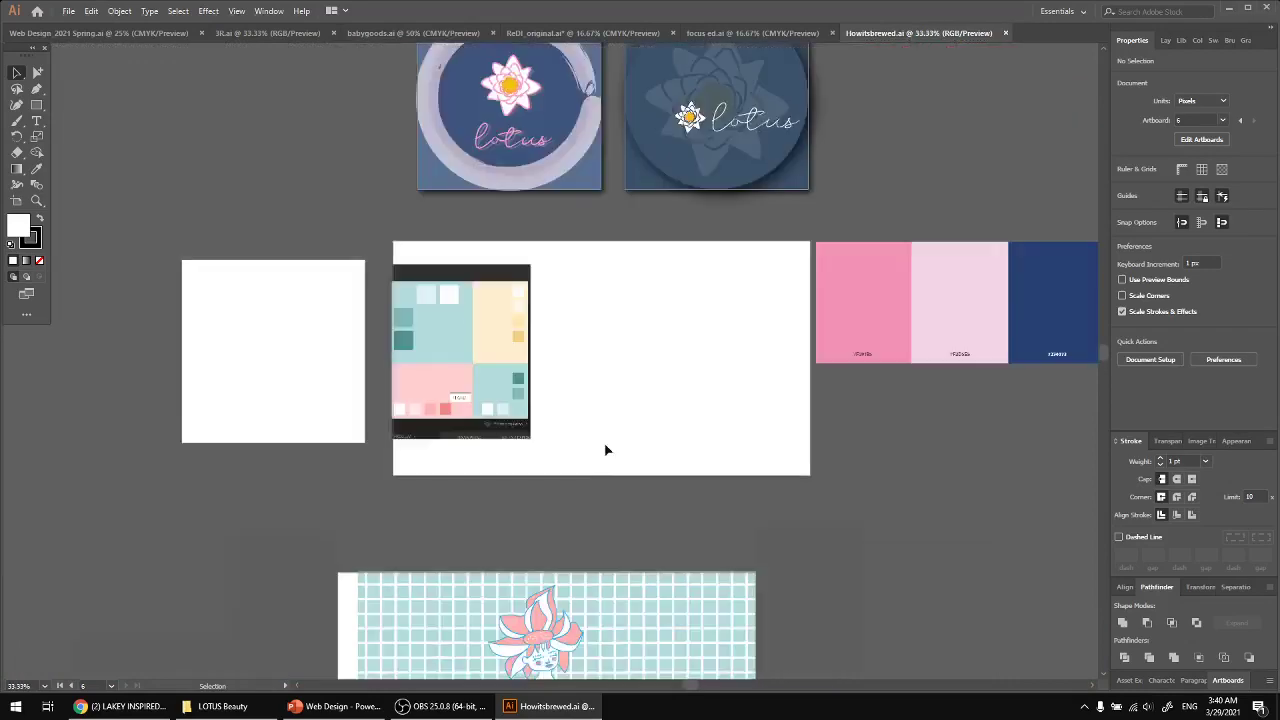
left_click_drag(606, 446, 545, 482)
scroll(545, 482, "down", 8)
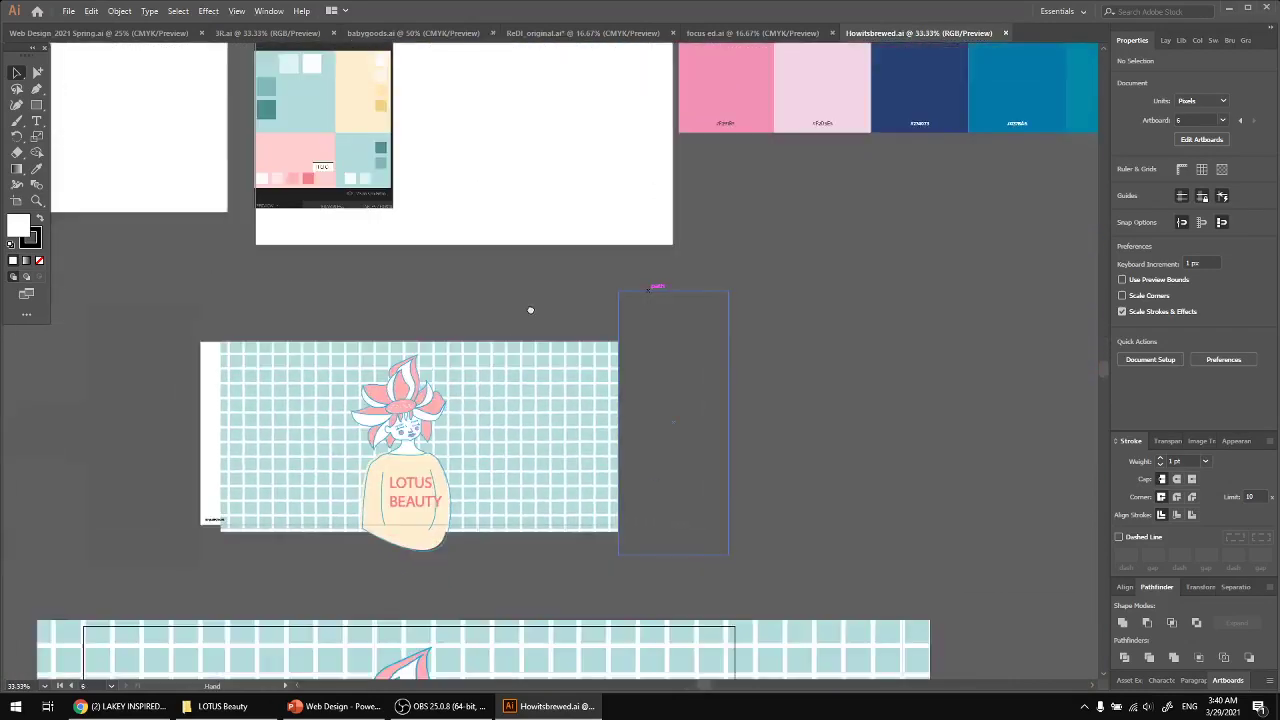
scroll(406, 491, "up", 1)
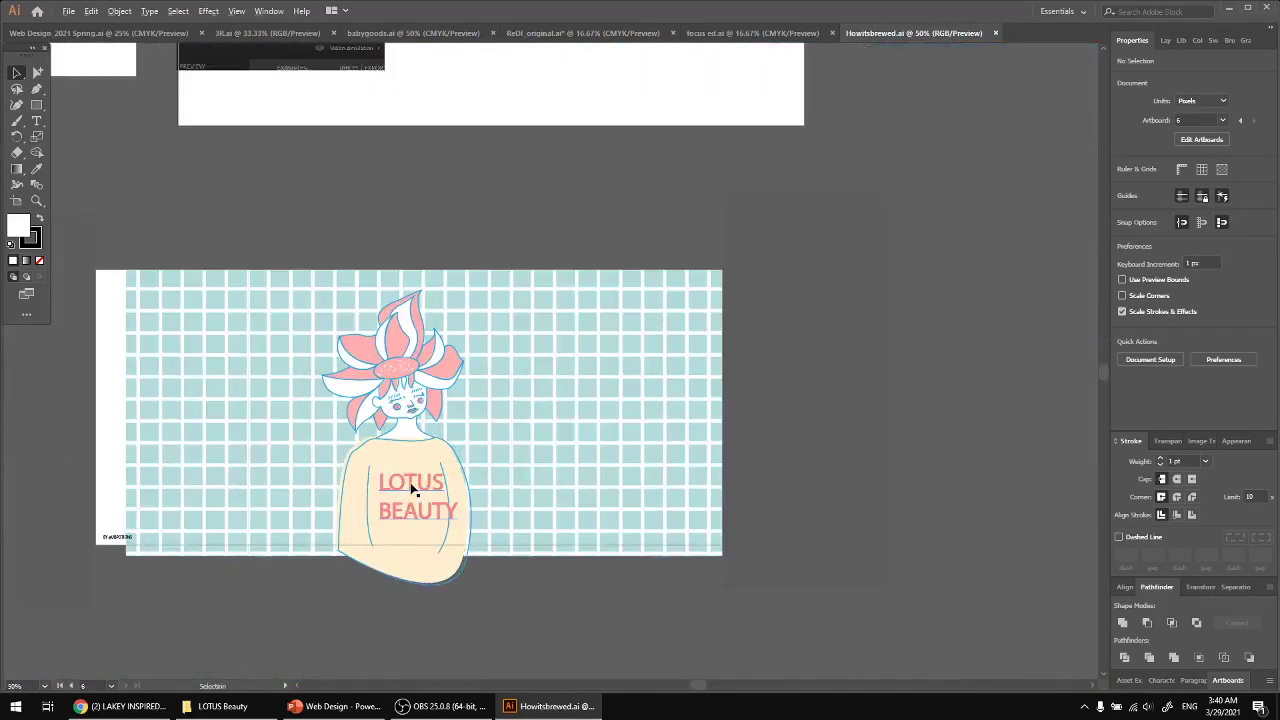
Examine the two blue lotus logo designs, then the flower-haired figure on the smaller LOTUS BEAUTY banner up close
scroll(410, 487, "up", 12)
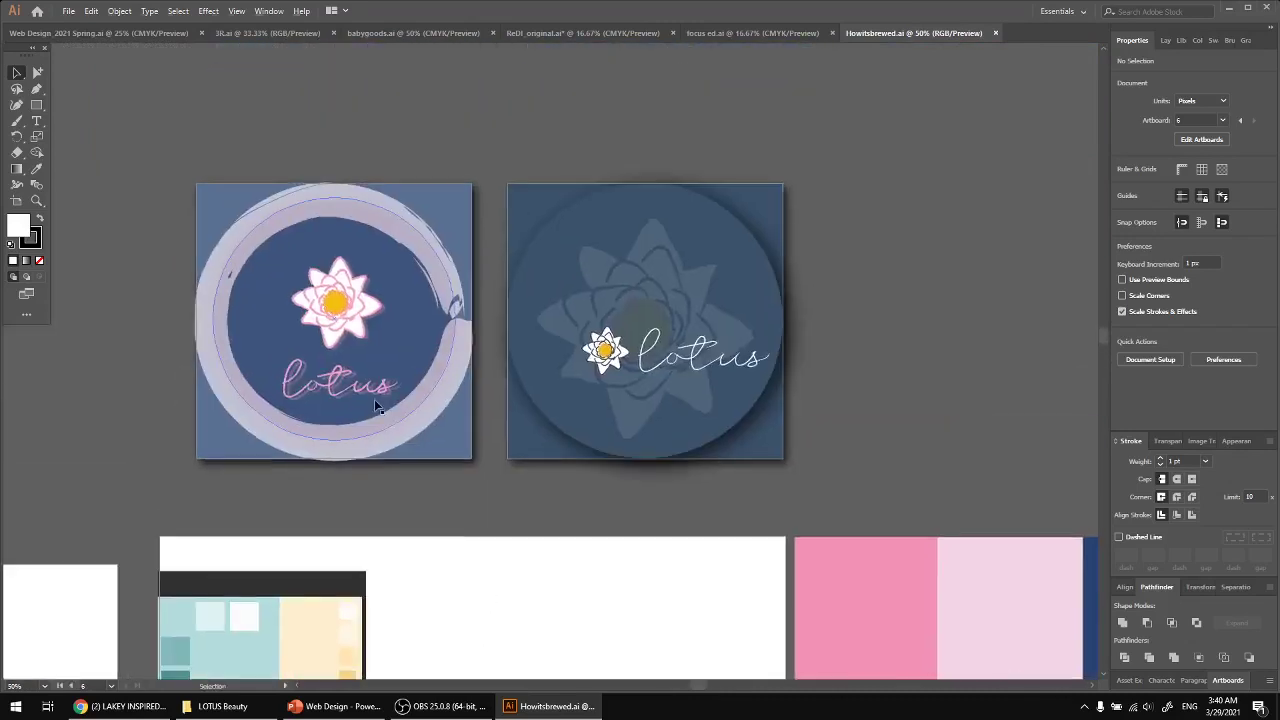
scroll(374, 399, "up", 1)
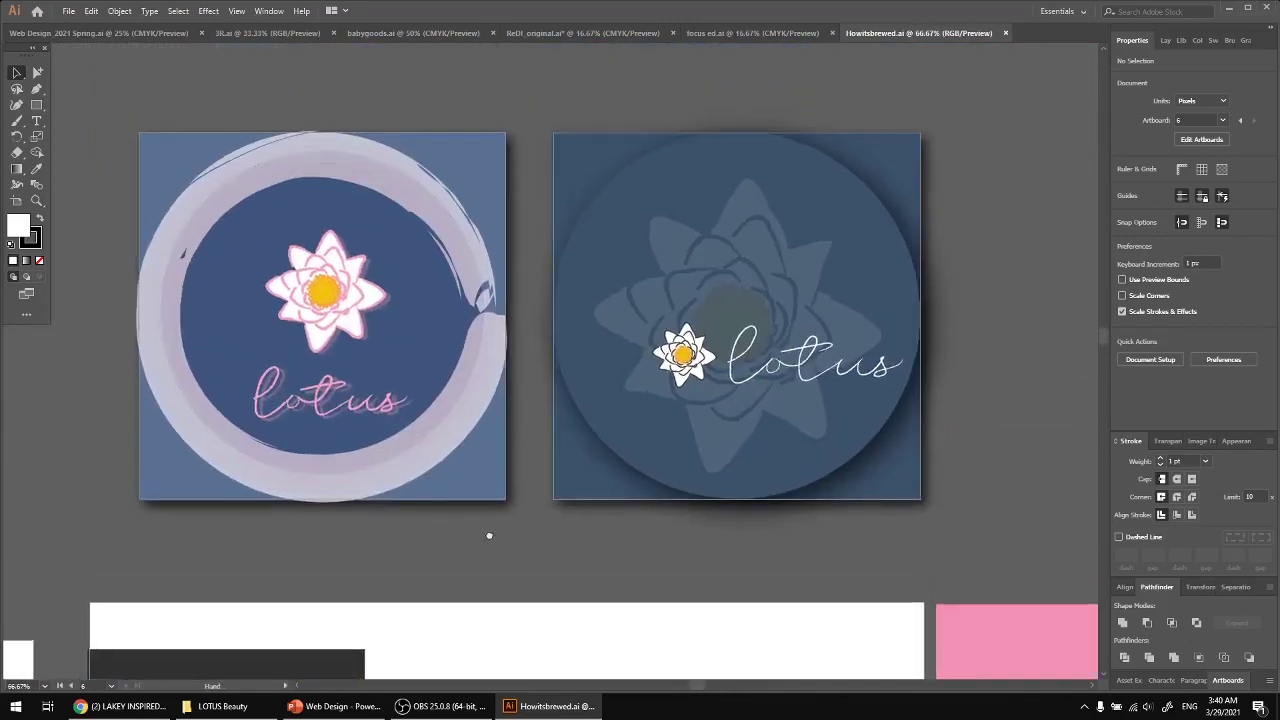
left_click_drag(489, 536, 507, 508)
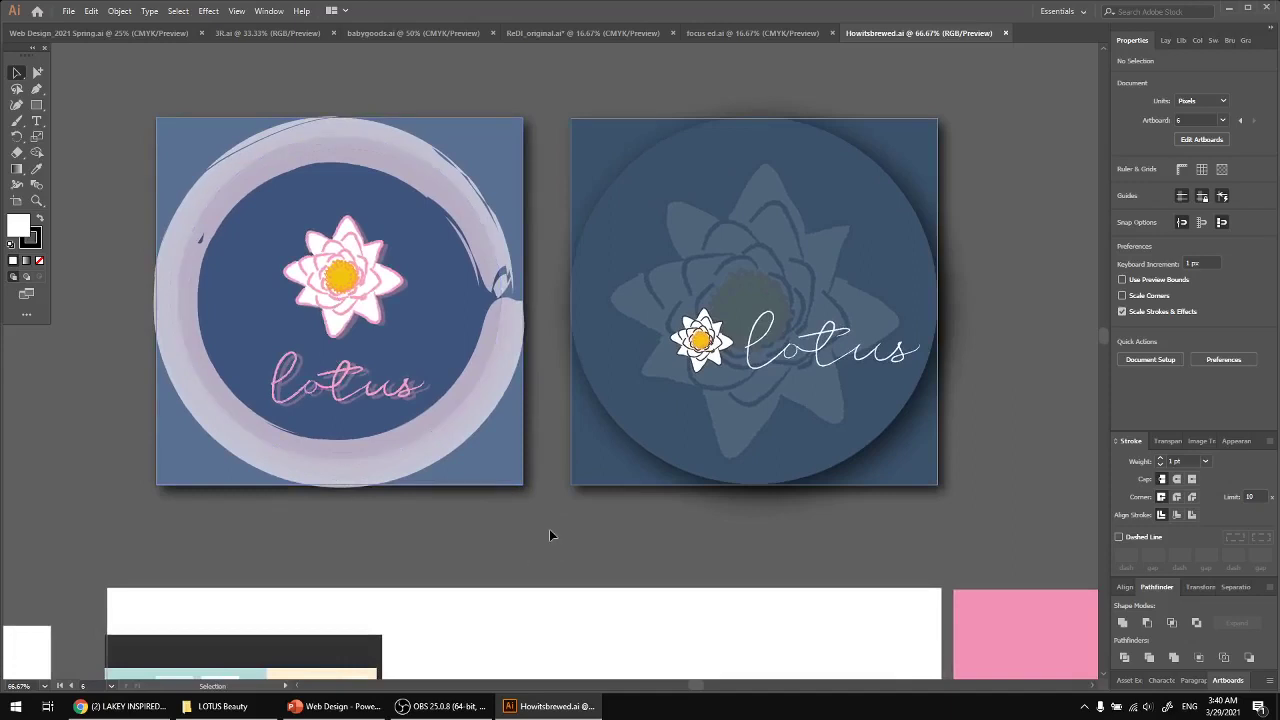
scroll(571, 527, "down", 10)
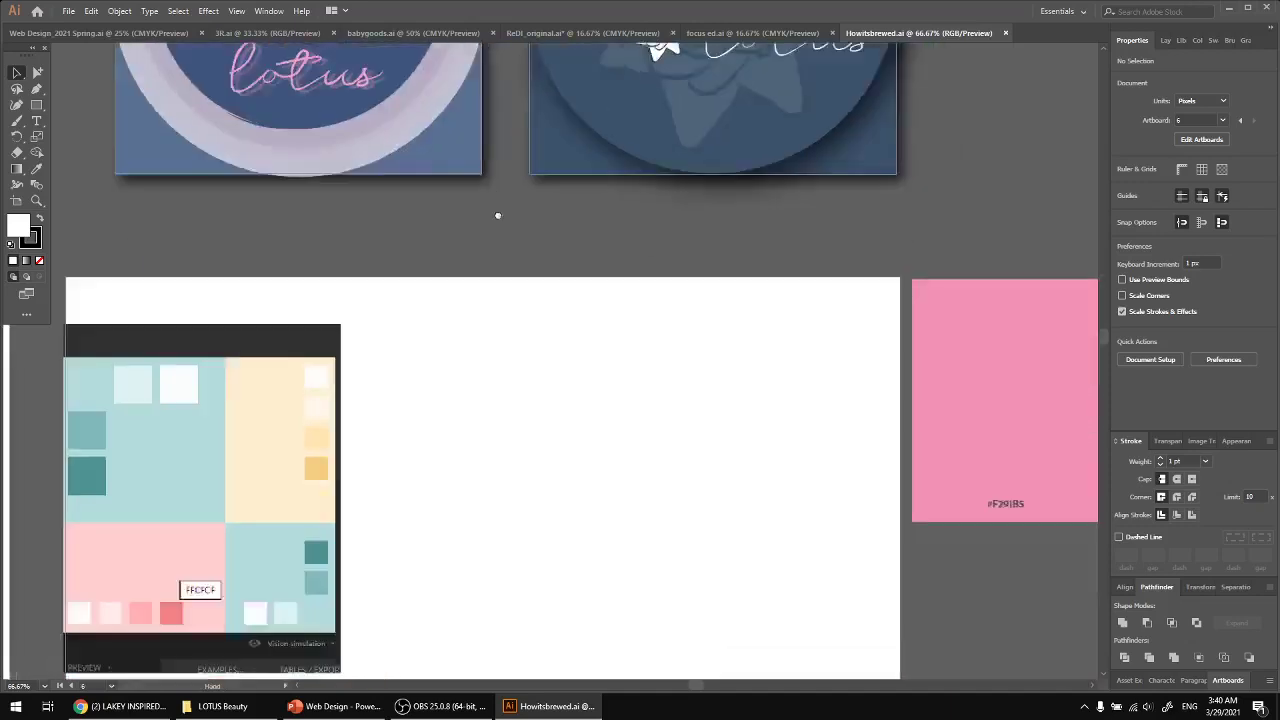
scroll(570, 397, "down", 8)
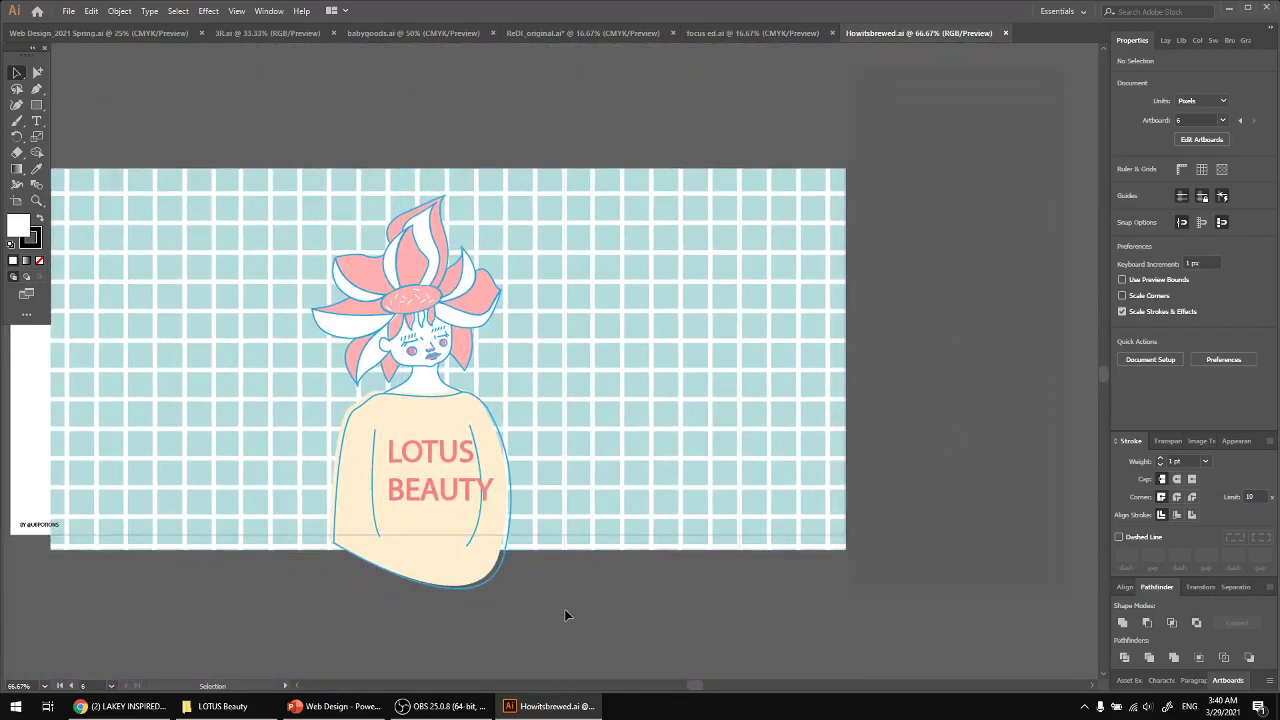
scroll(364, 336, "up", 1)
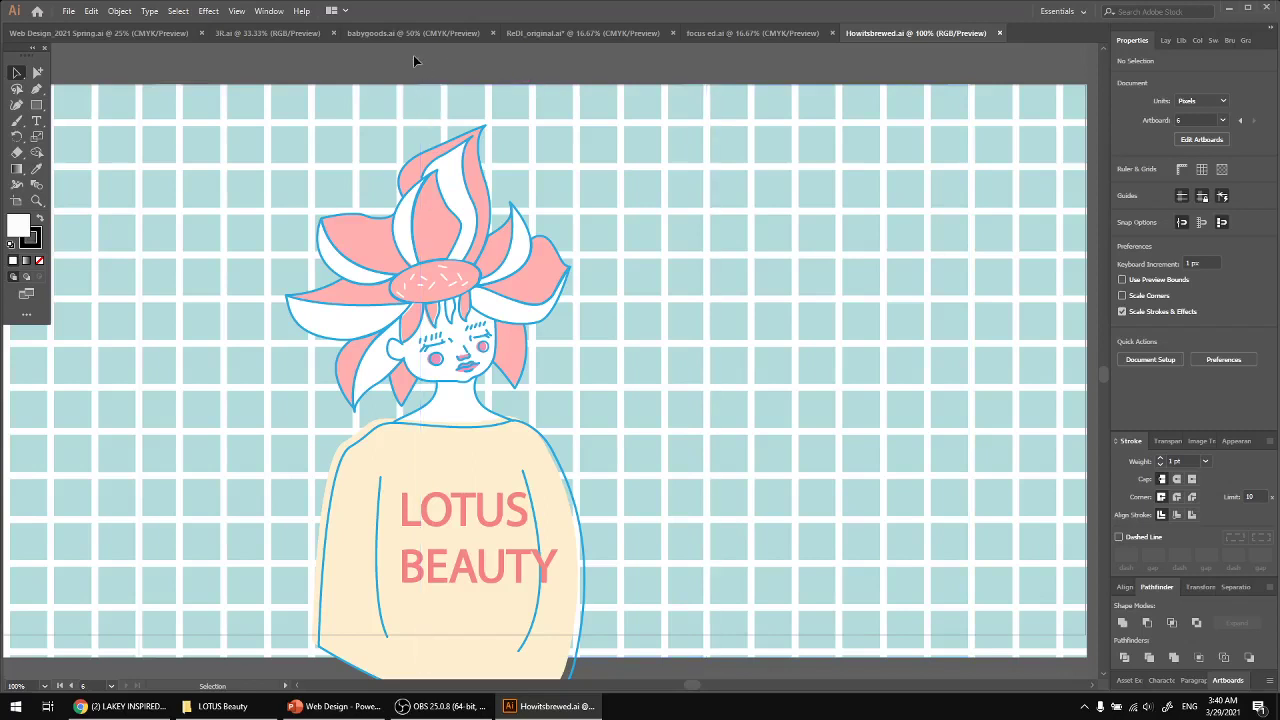
Switch back to the LOTUS Beauty folder in File Explorer and play the HowItsBrewed1_small video
left_click(238, 706)
left_click(636, 265)
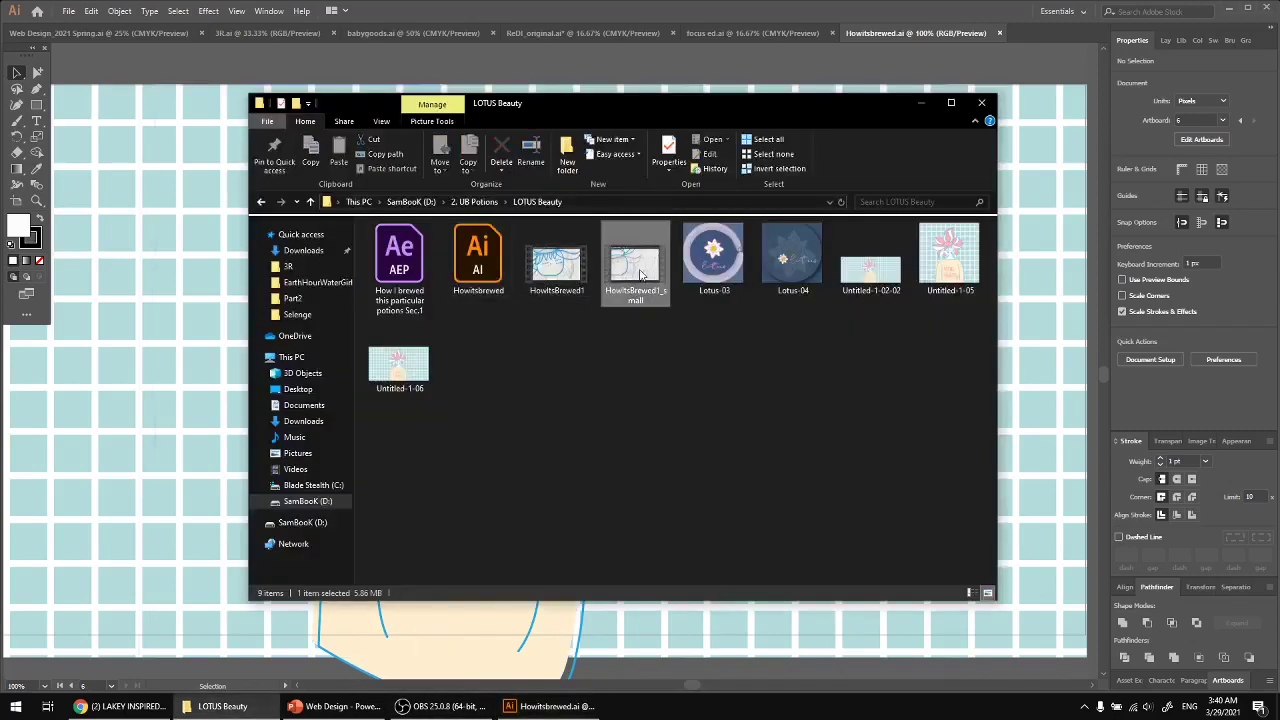
left_click(561, 270)
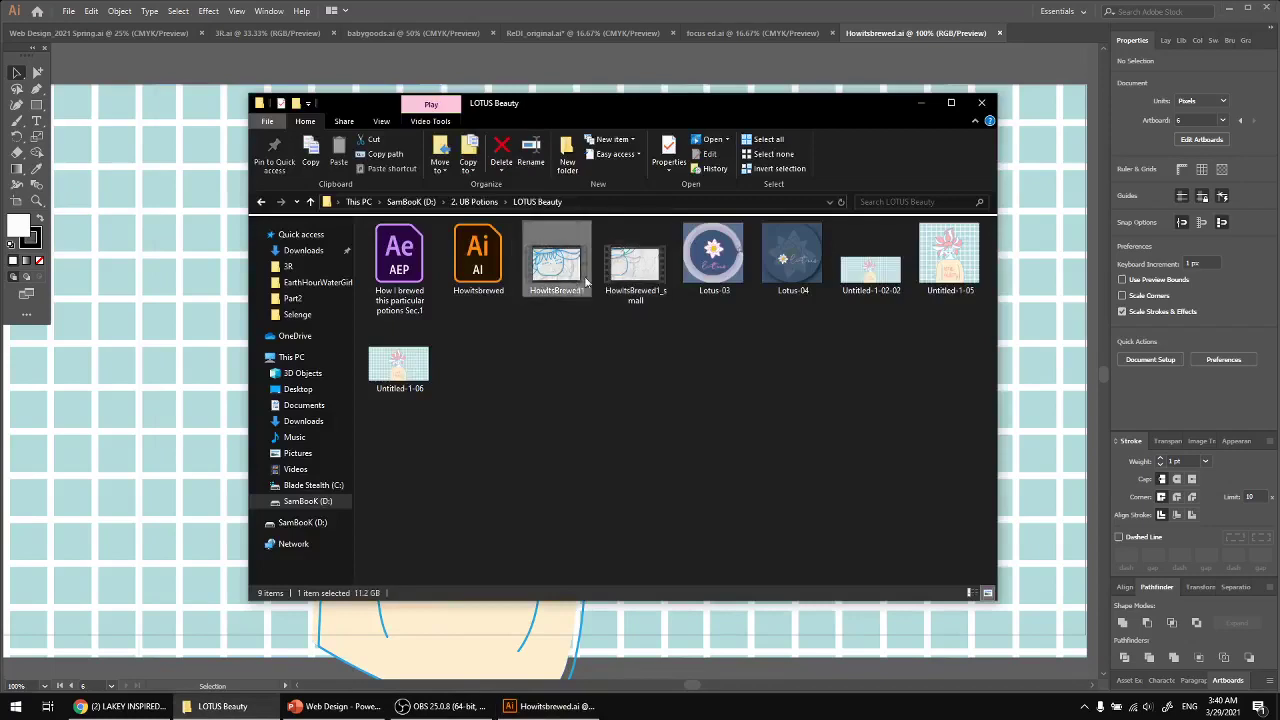
left_click(642, 280)
double_click(644, 287)
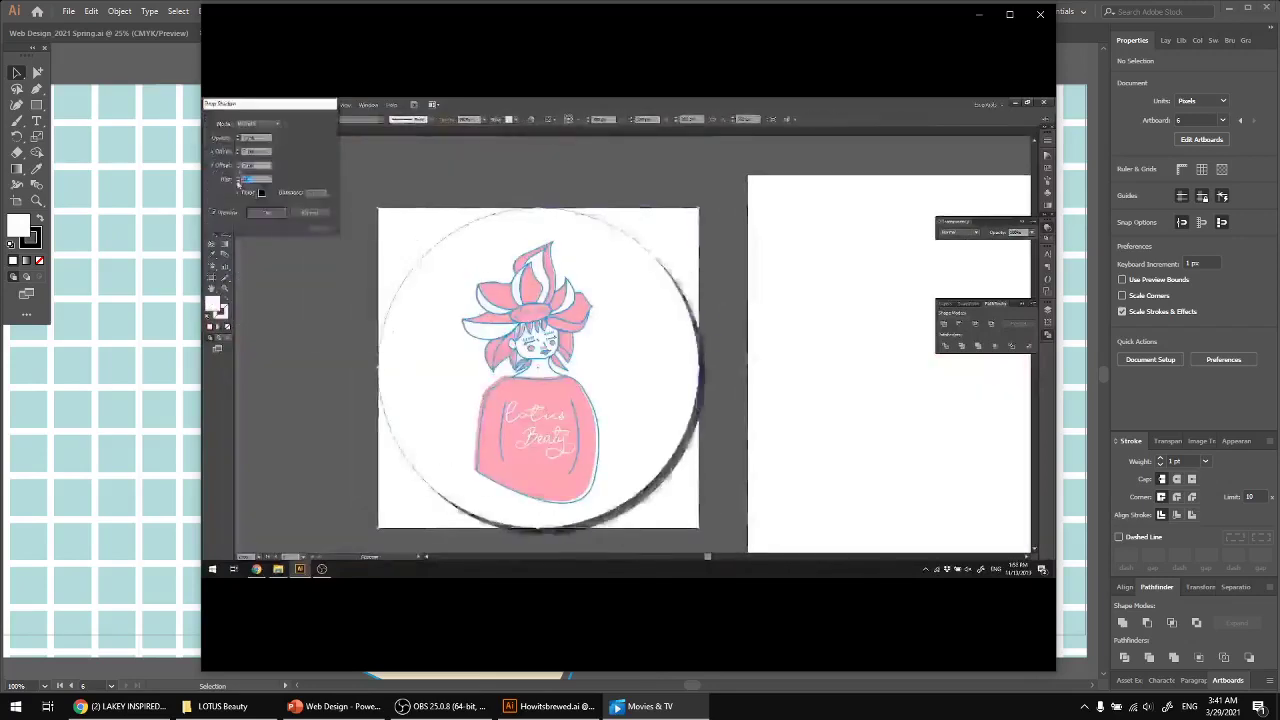
Skip the process video ahead to about 1:11 and 1:27, then back to about 1:17
mouse_move(781, 575)
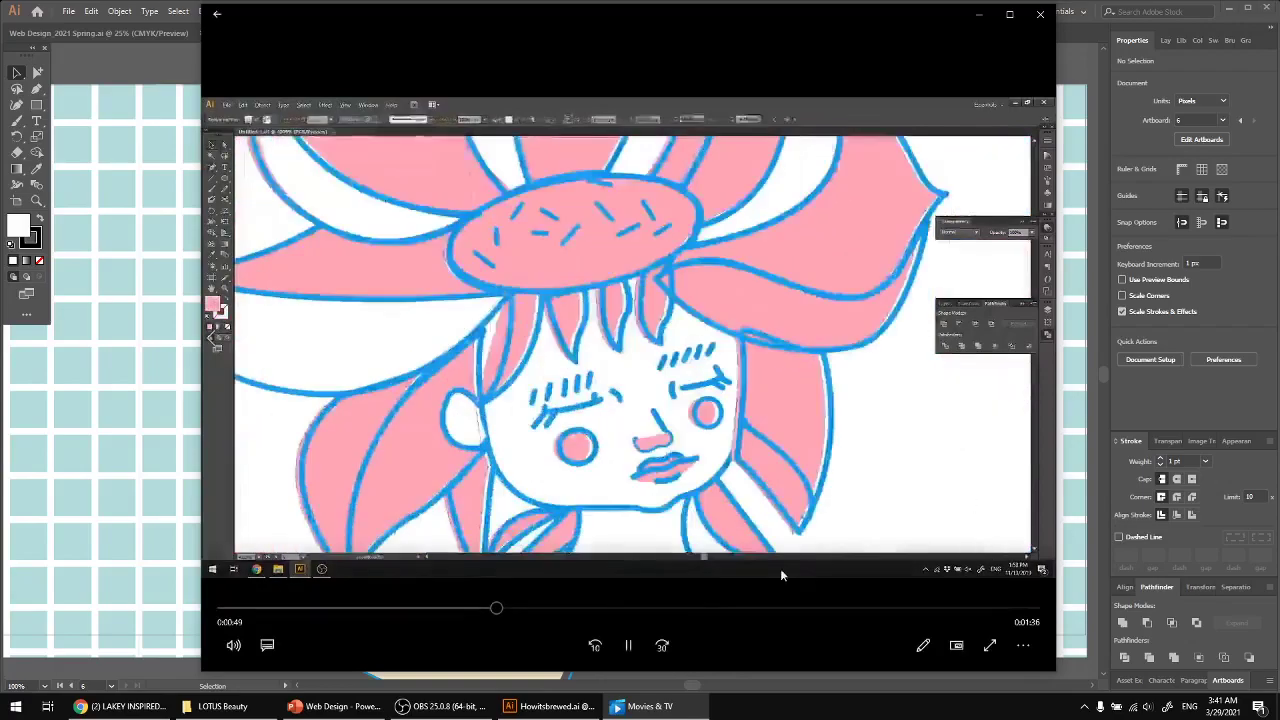
left_click(621, 608)
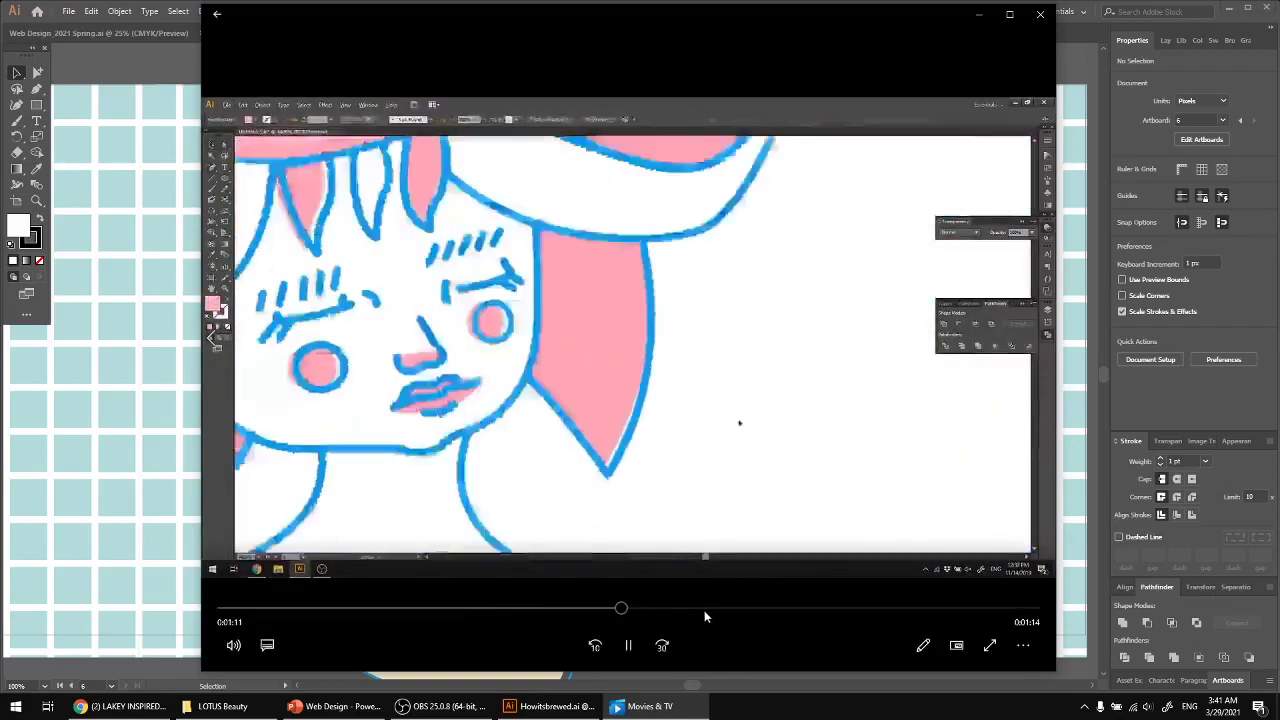
left_click(704, 610)
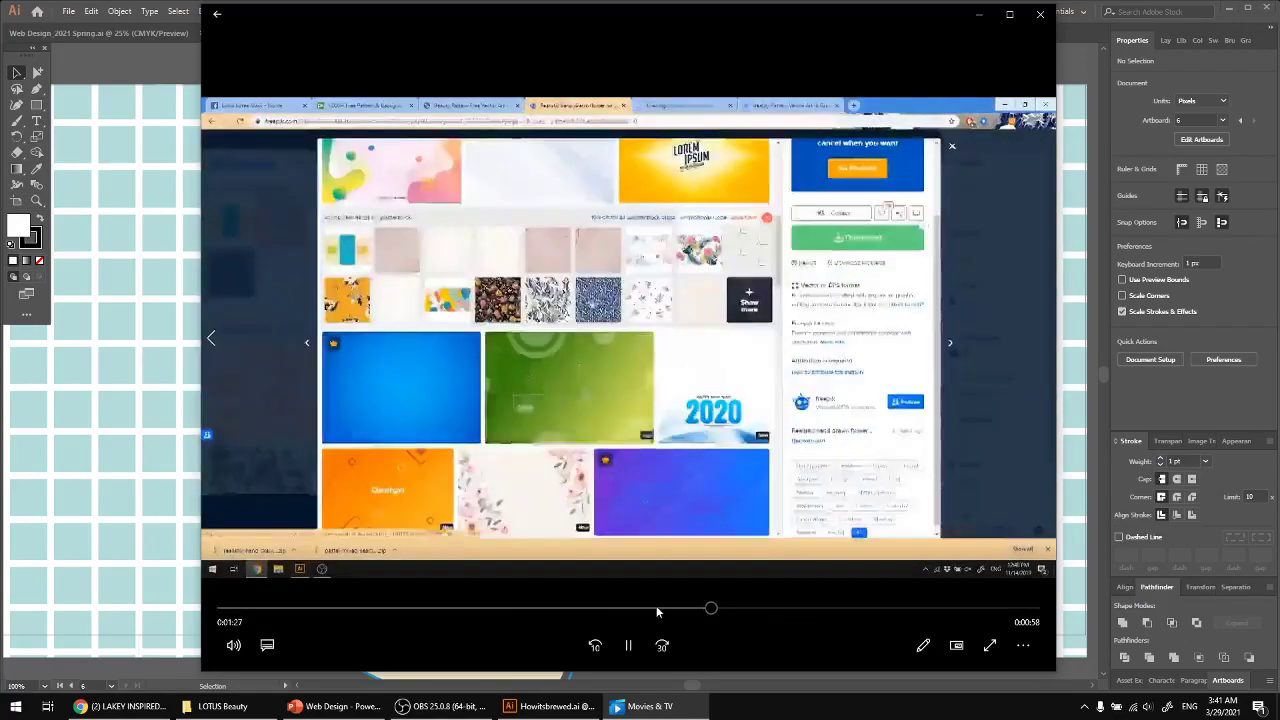
left_click(656, 607)
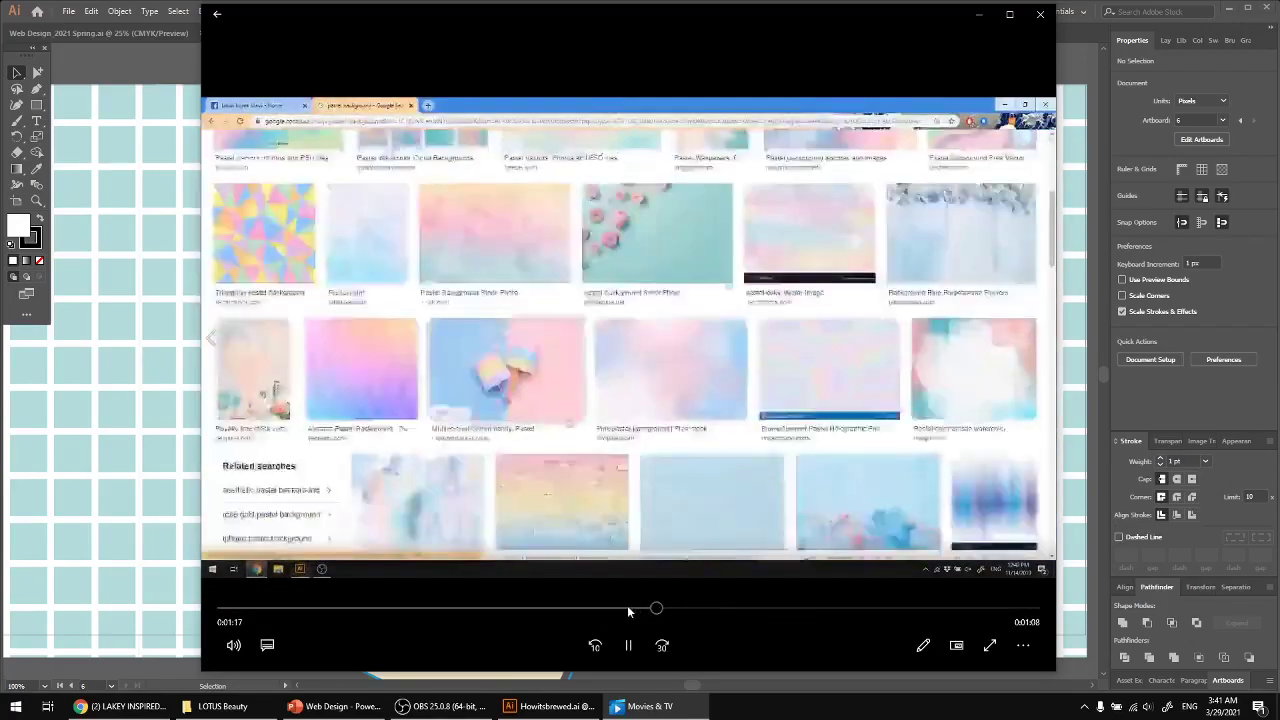
Replay the process video from a slightly earlier point, watch it on, and close the player
left_click(610, 608)
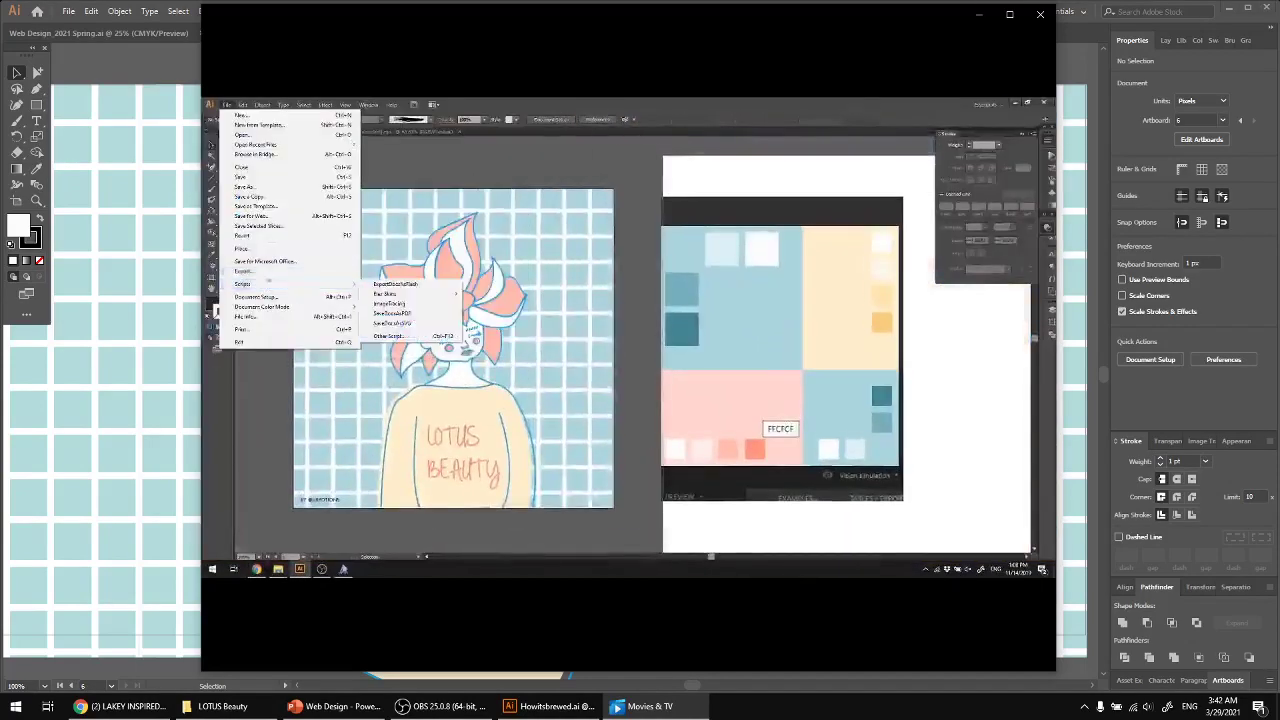
mouse_move(872, 285)
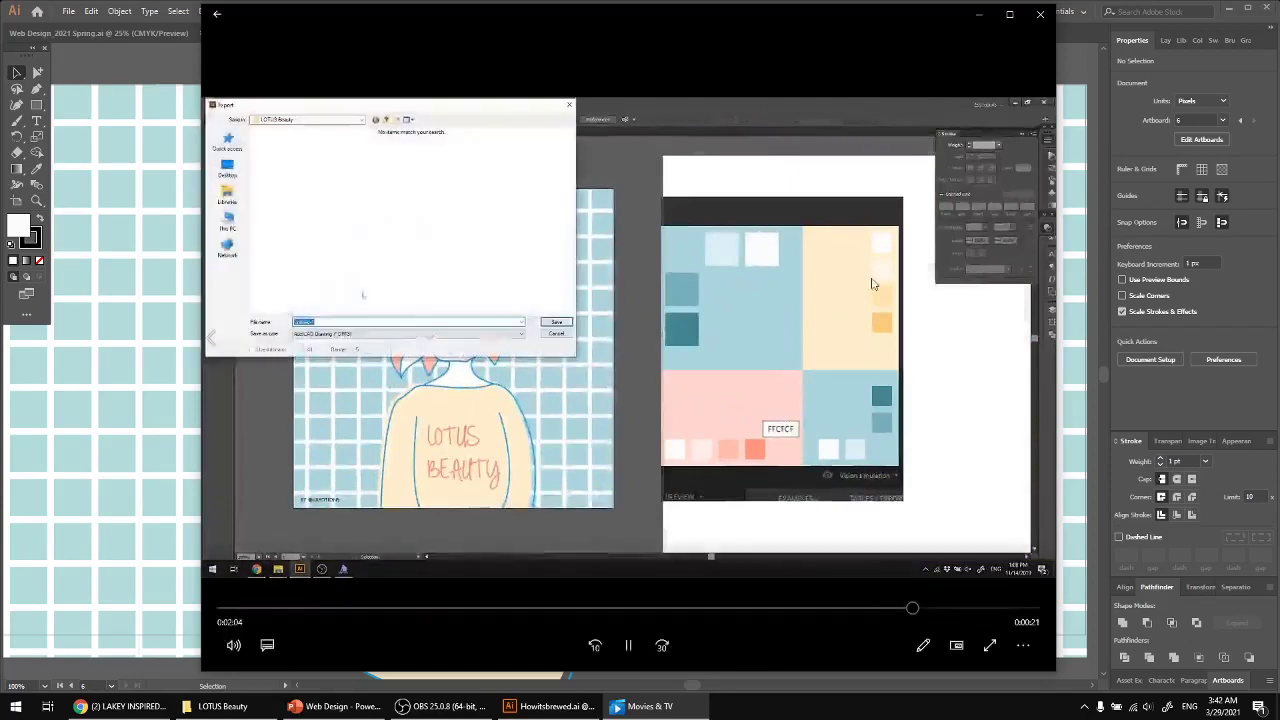
left_click(1040, 15)
Go up from the LOTUS Beauty folder to 2. UB Potions and open the naiz folder
left_click(568, 483)
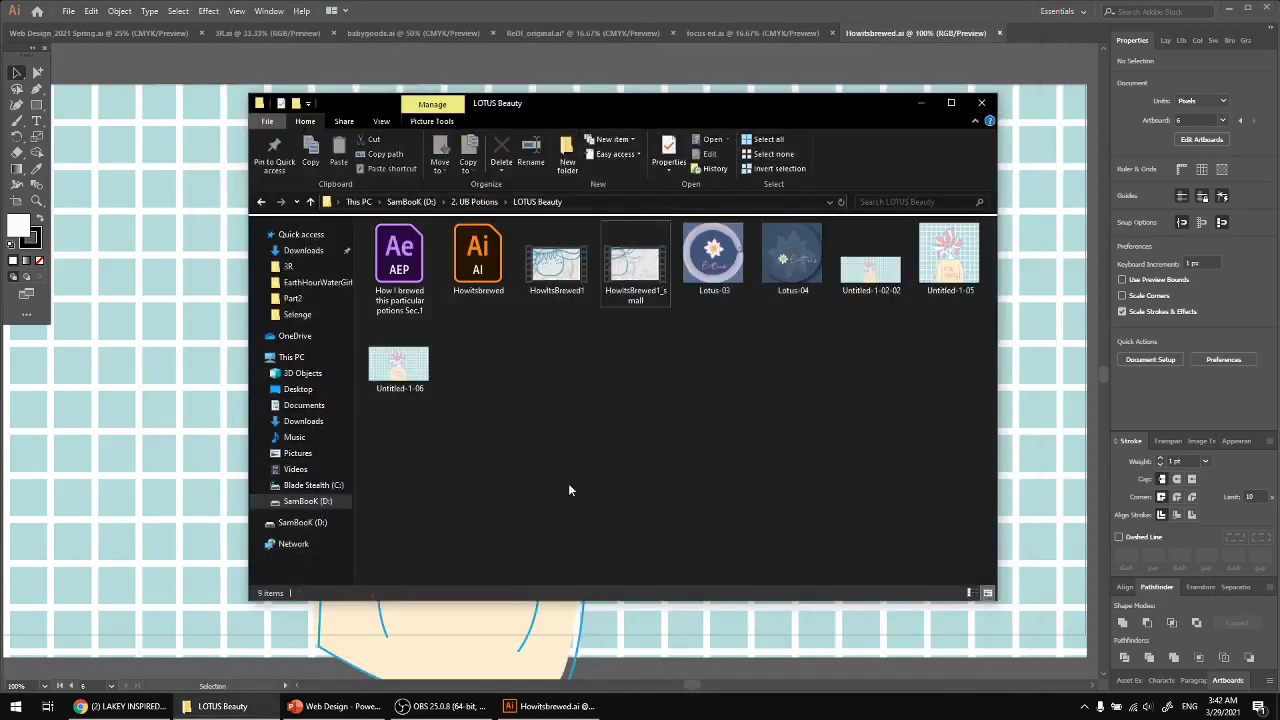
key("alt+Up")
key("Down")
key("Down")
key("Down")
key("Down")
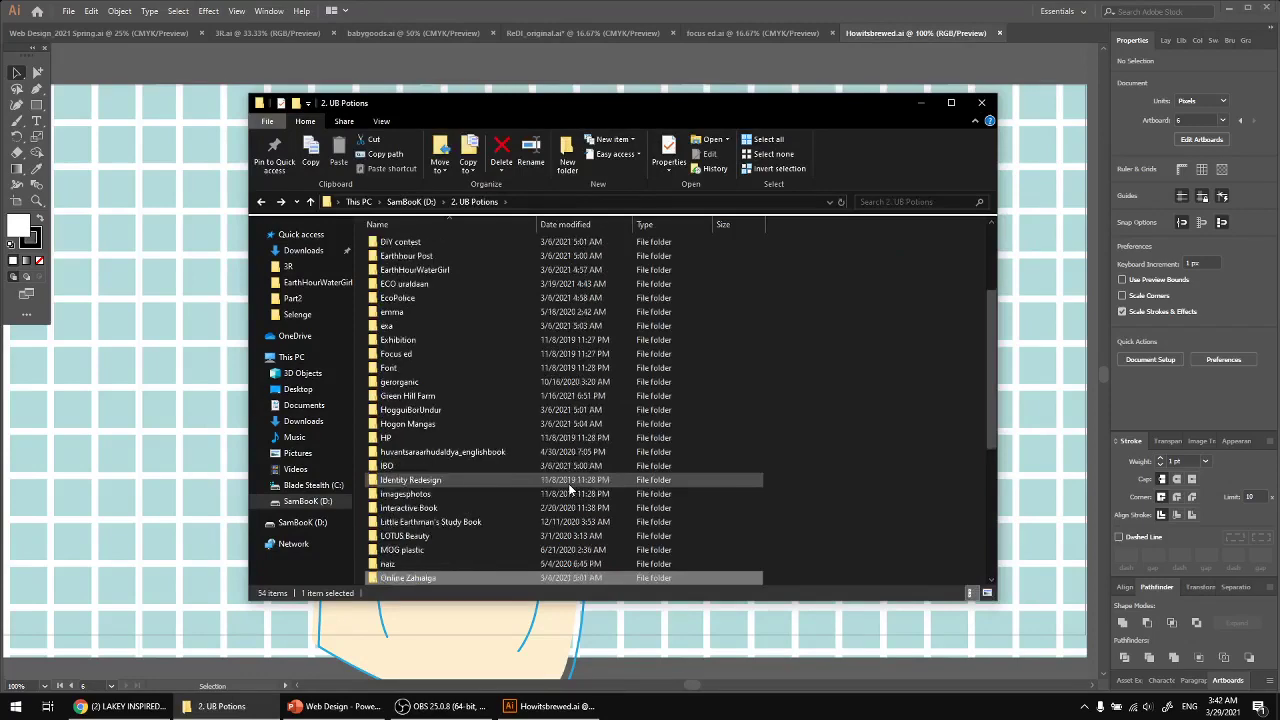
key("Up")
key("Up")
key("Return")
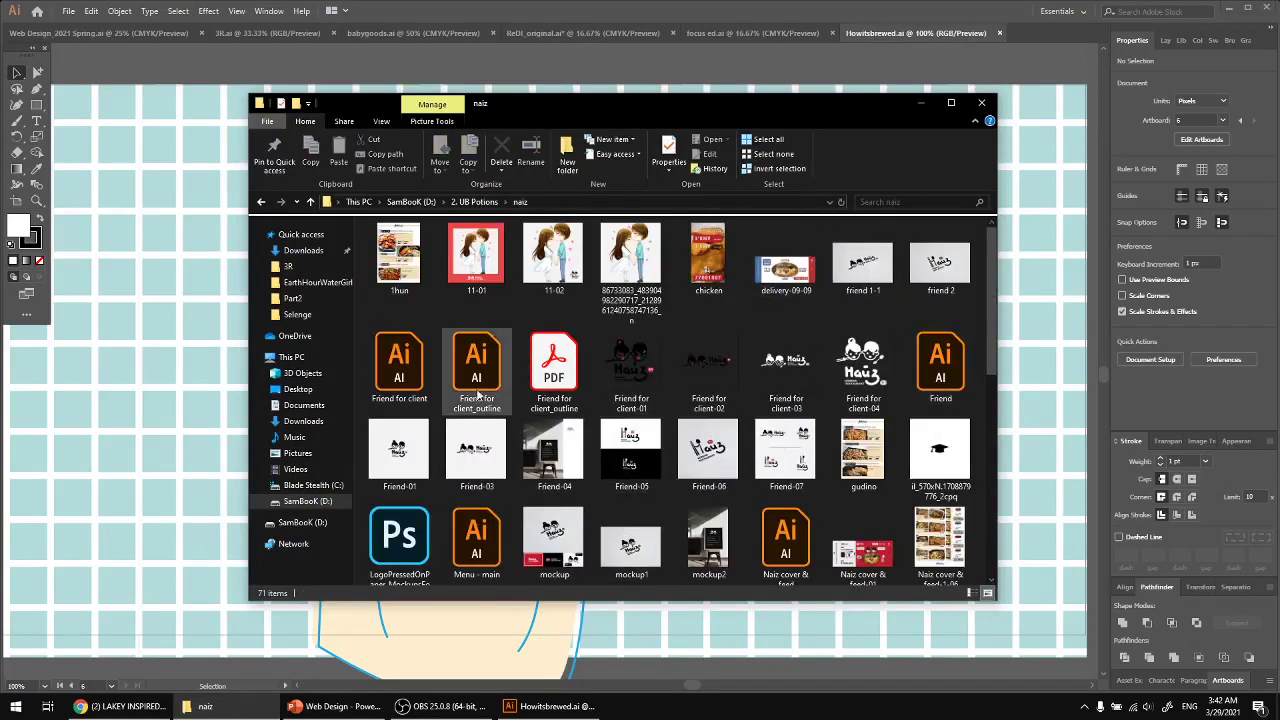
Open the Friend Illustrator file from the naiz folder and look over its Korean restaurant logo artboards
left_click(784, 538)
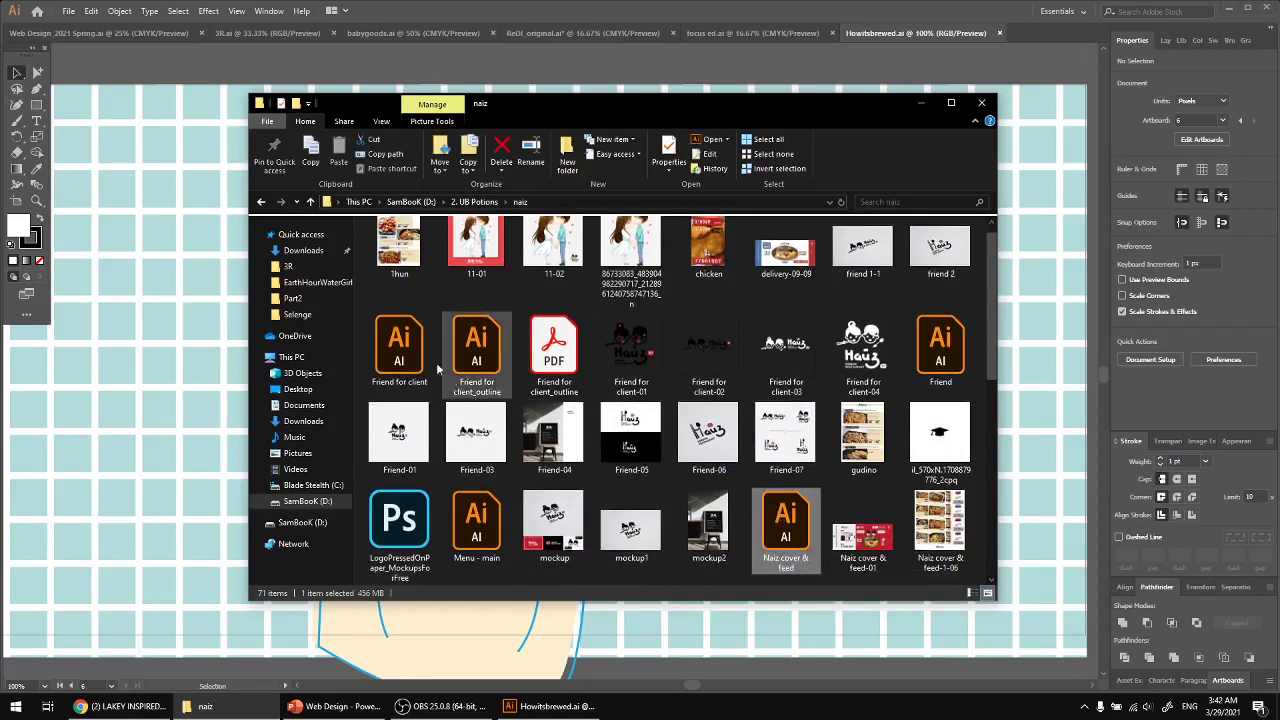
double_click(937, 365)
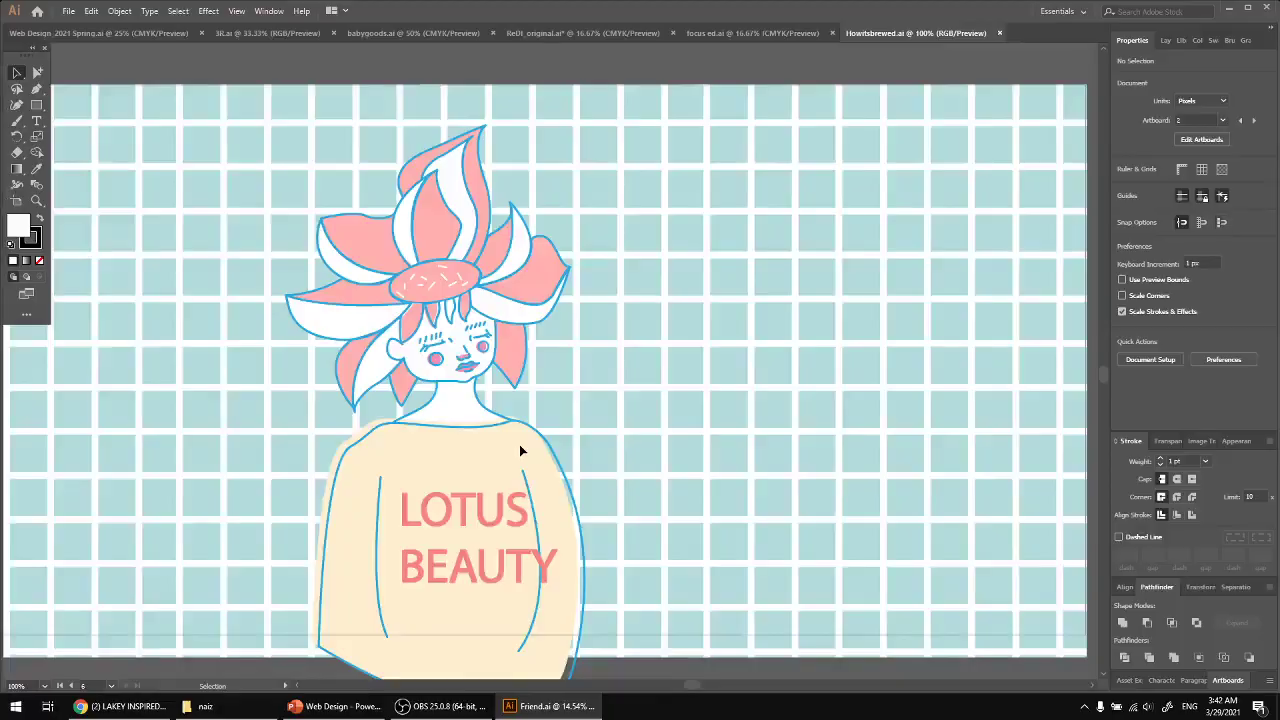
scroll(503, 456, "up", 1)
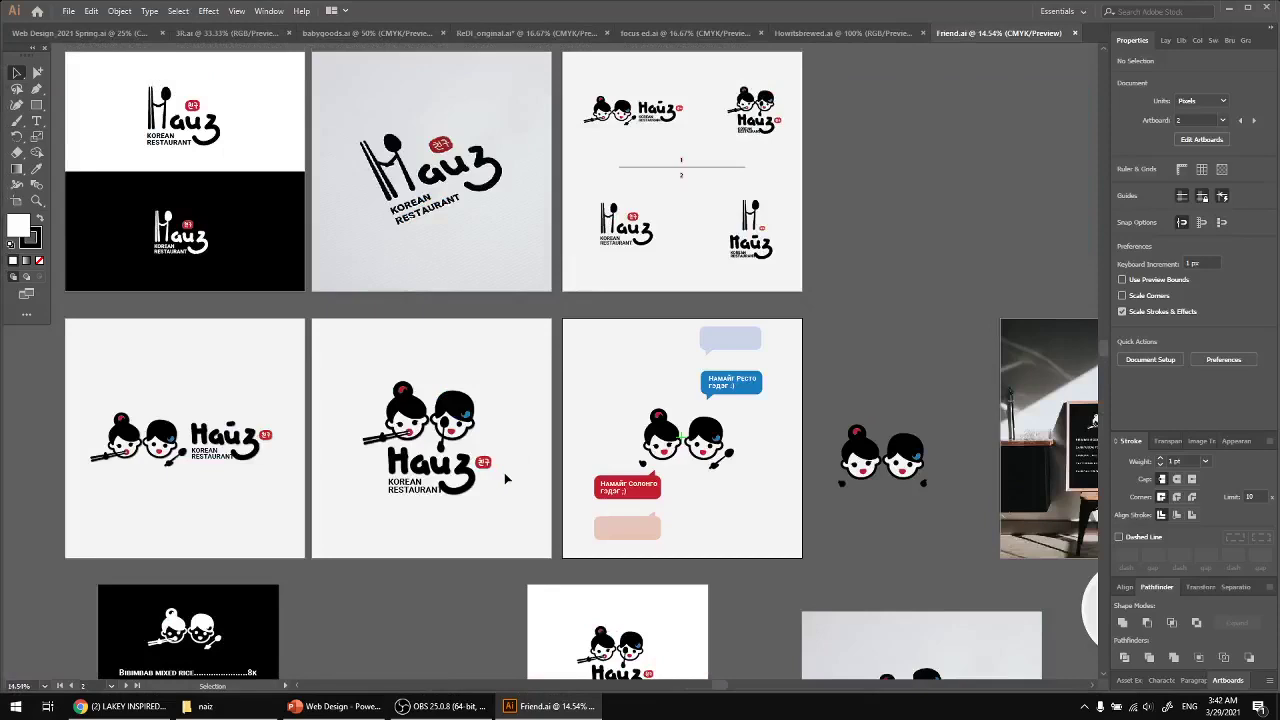
left_click_drag(448, 353, 535, 410)
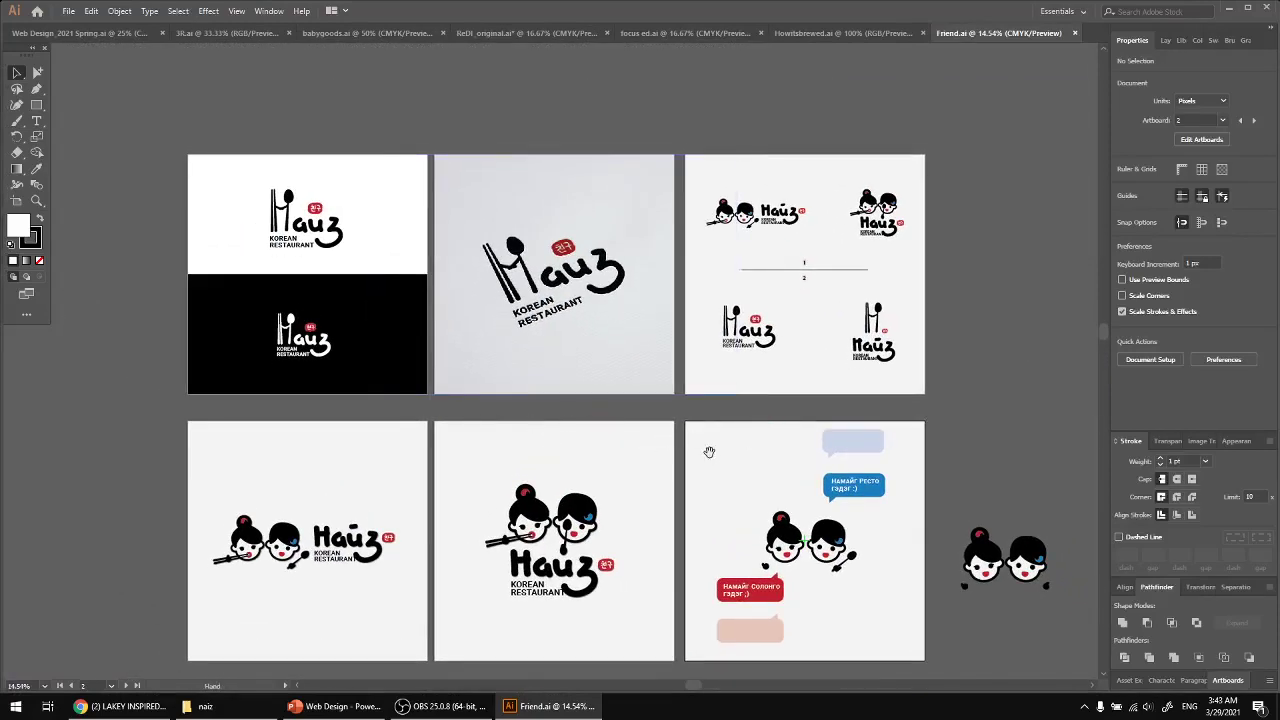
left_click_drag(707, 453, 622, 515)
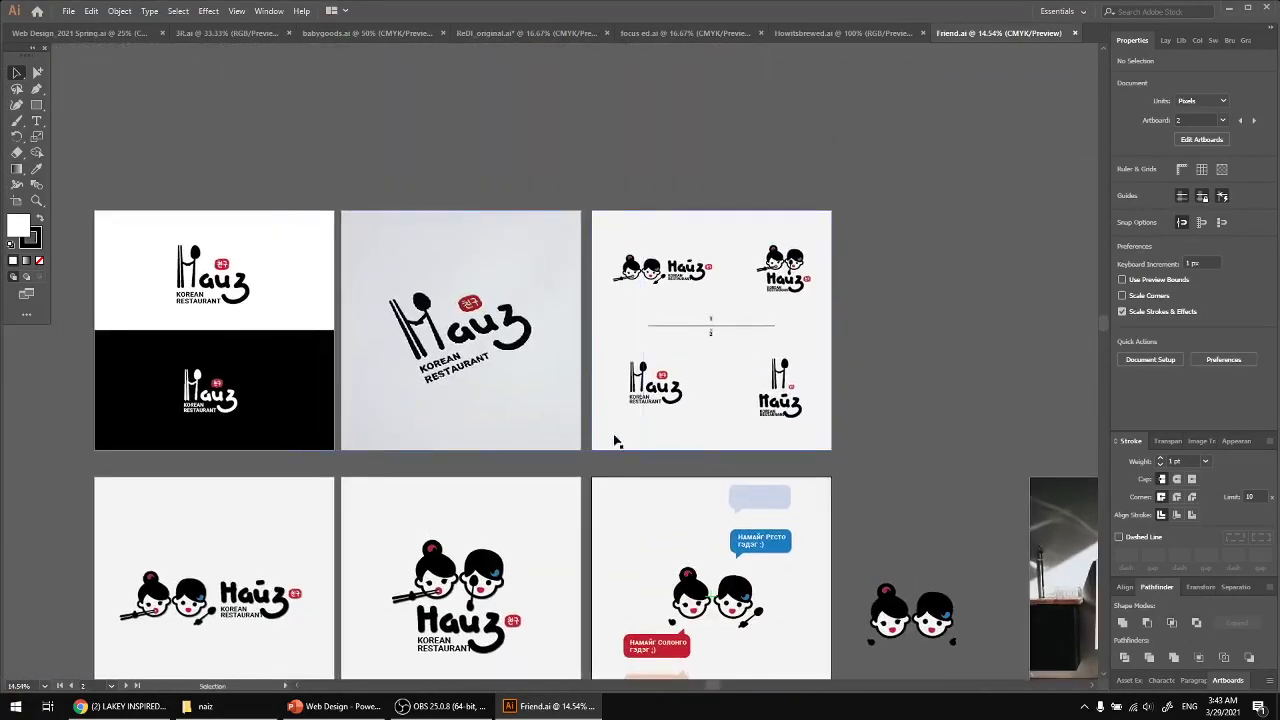
Examine the two logo options with the girl and boy faces above the dividing line on the comparison artboard
scroll(712, 459, "up", 1)
scroll(712, 459, "up", 1)
scroll(707, 453, "up", 1)
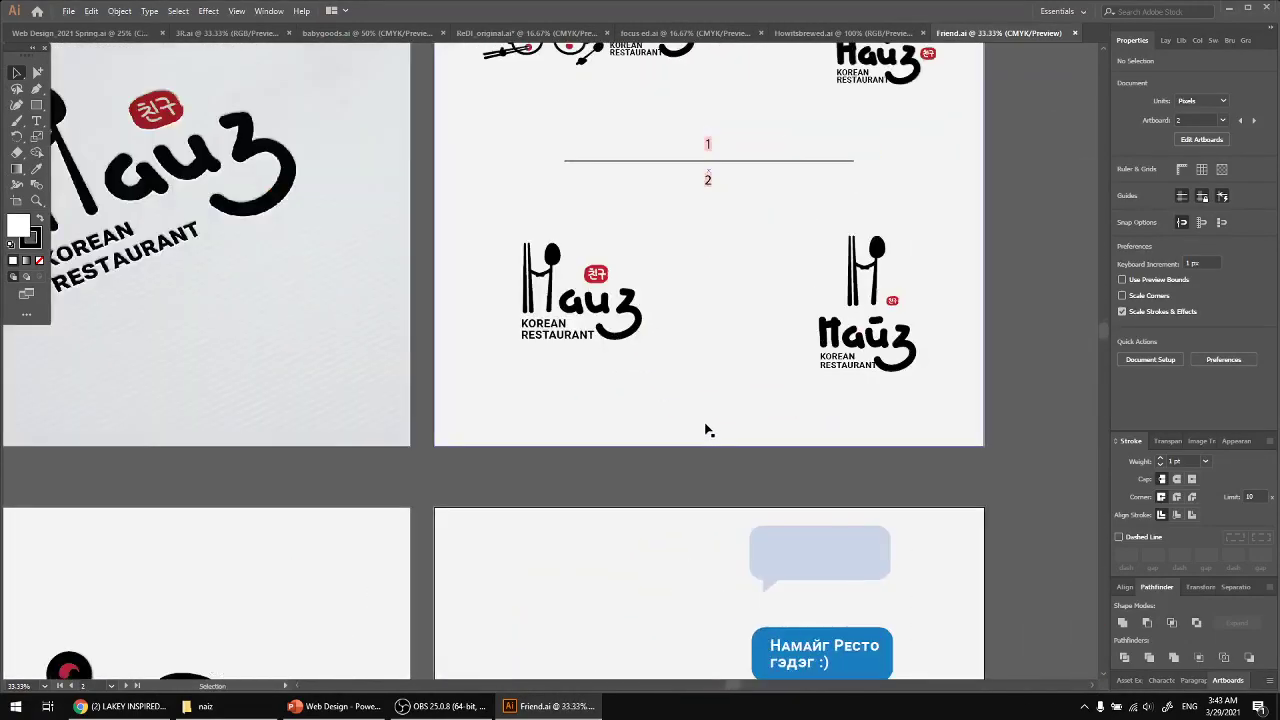
left_click_drag(1008, 230, 811, 390)
scroll(406, 222, "up", 2)
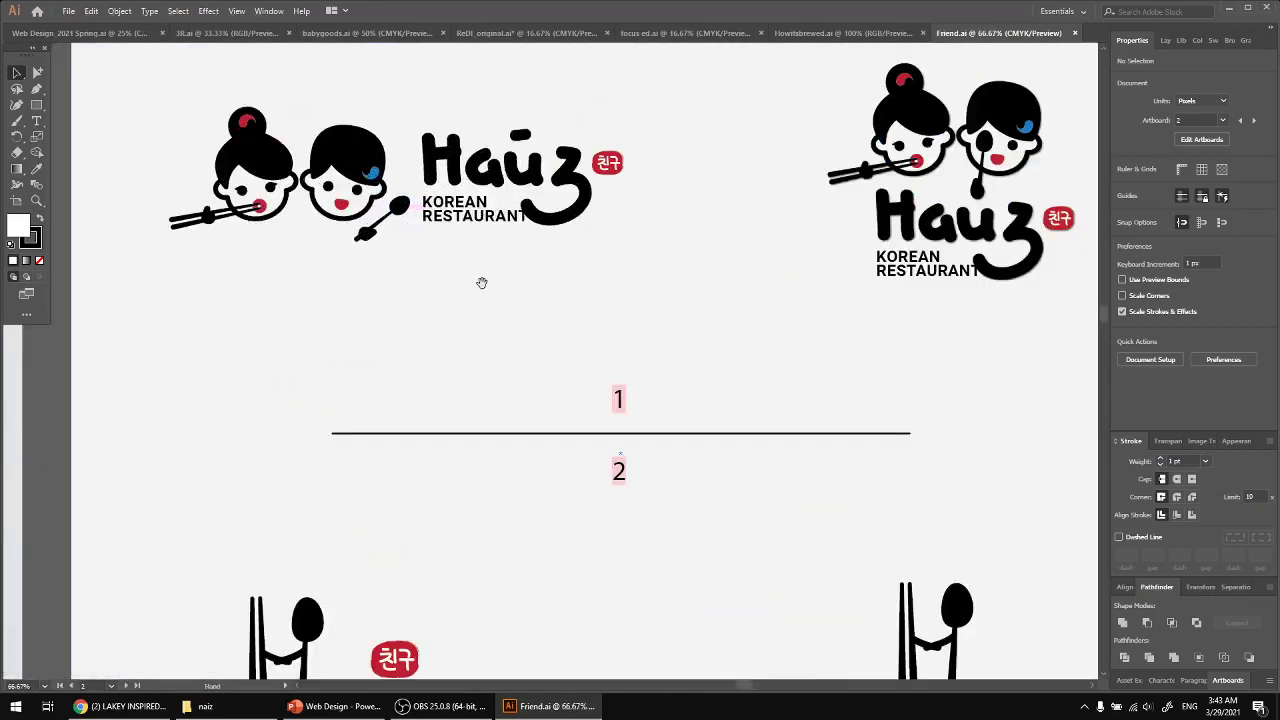
left_click_drag(481, 283, 443, 329)
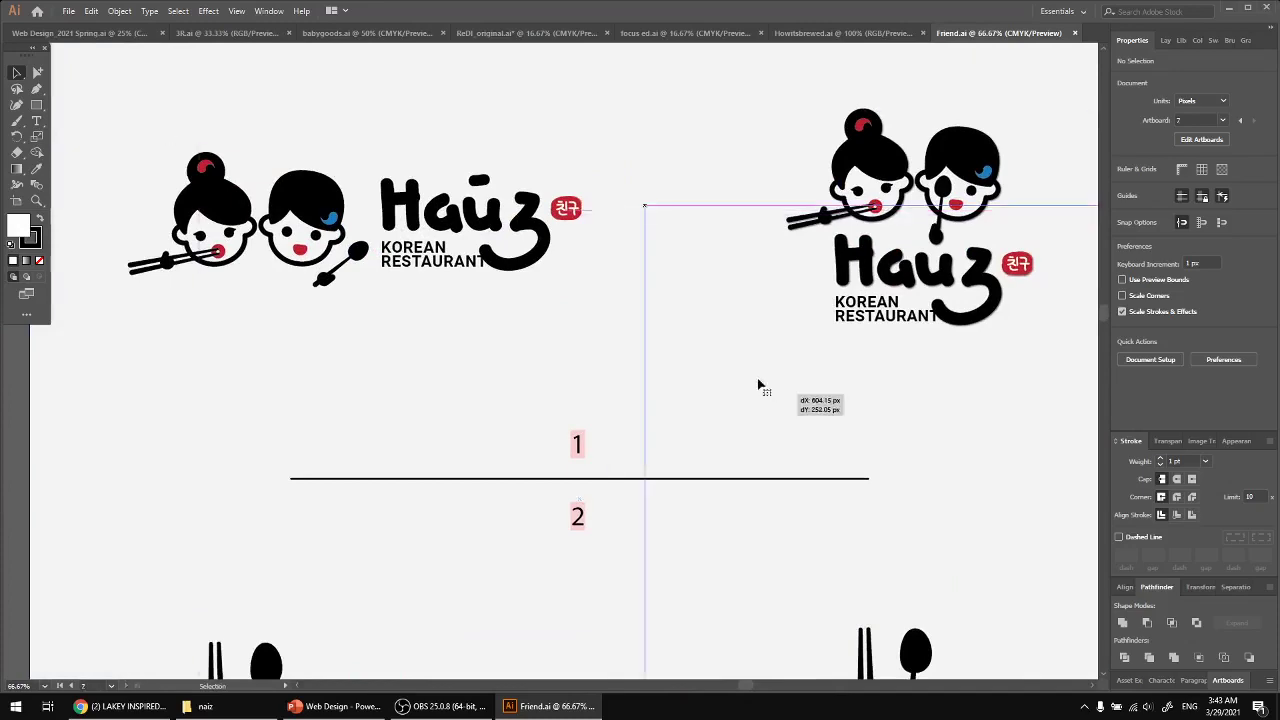
left_click(757, 386)
Examine the two chopsticks-and-spoon logo variants below the dividing line up close, leaving nothing selected
left_click_drag(571, 394, 511, 64)
left_click_drag(457, 357, 522, 310)
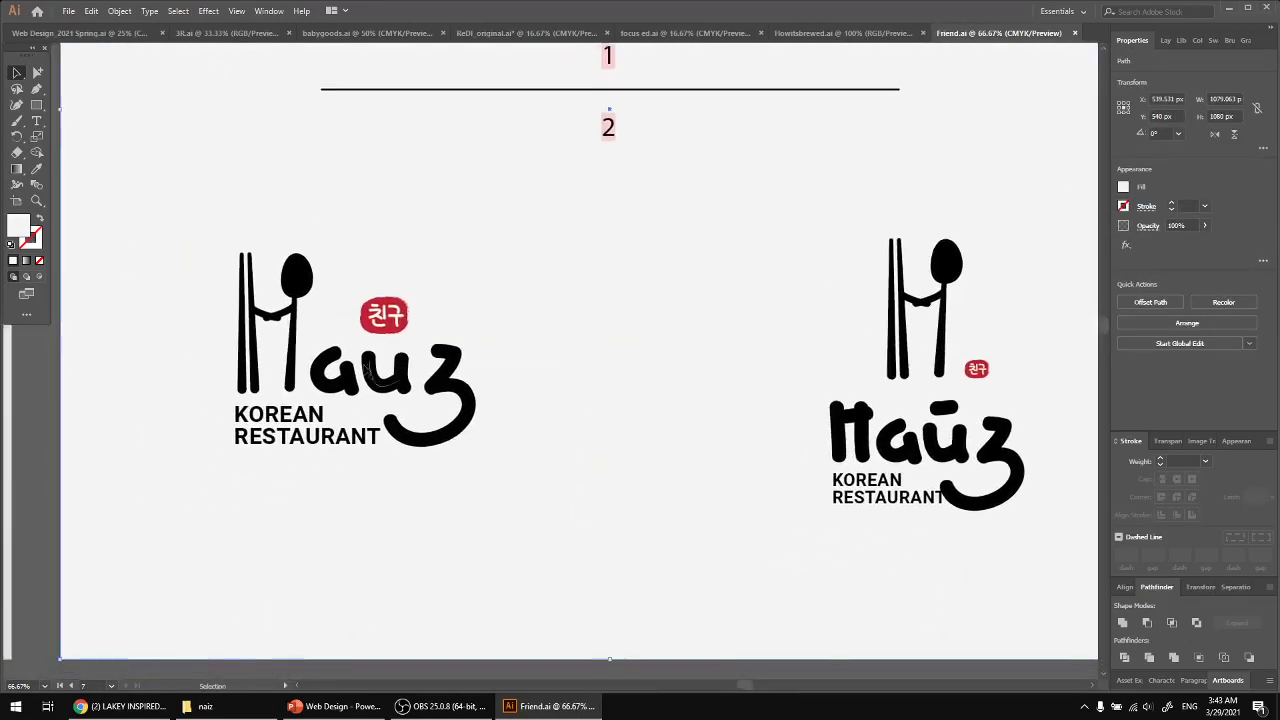
scroll(343, 391, "up", 2)
scroll(344, 393, "down", 1)
scroll(628, 398, "down", 1)
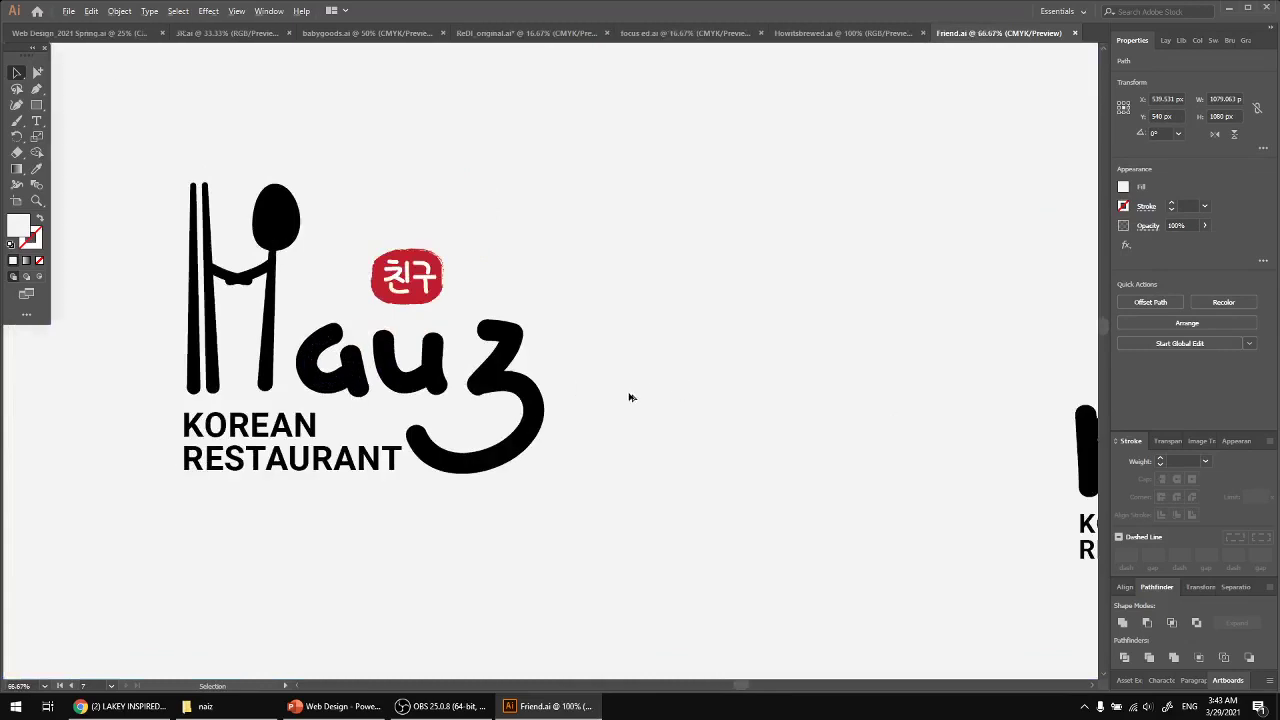
left_click_drag(654, 357, 269, 321)
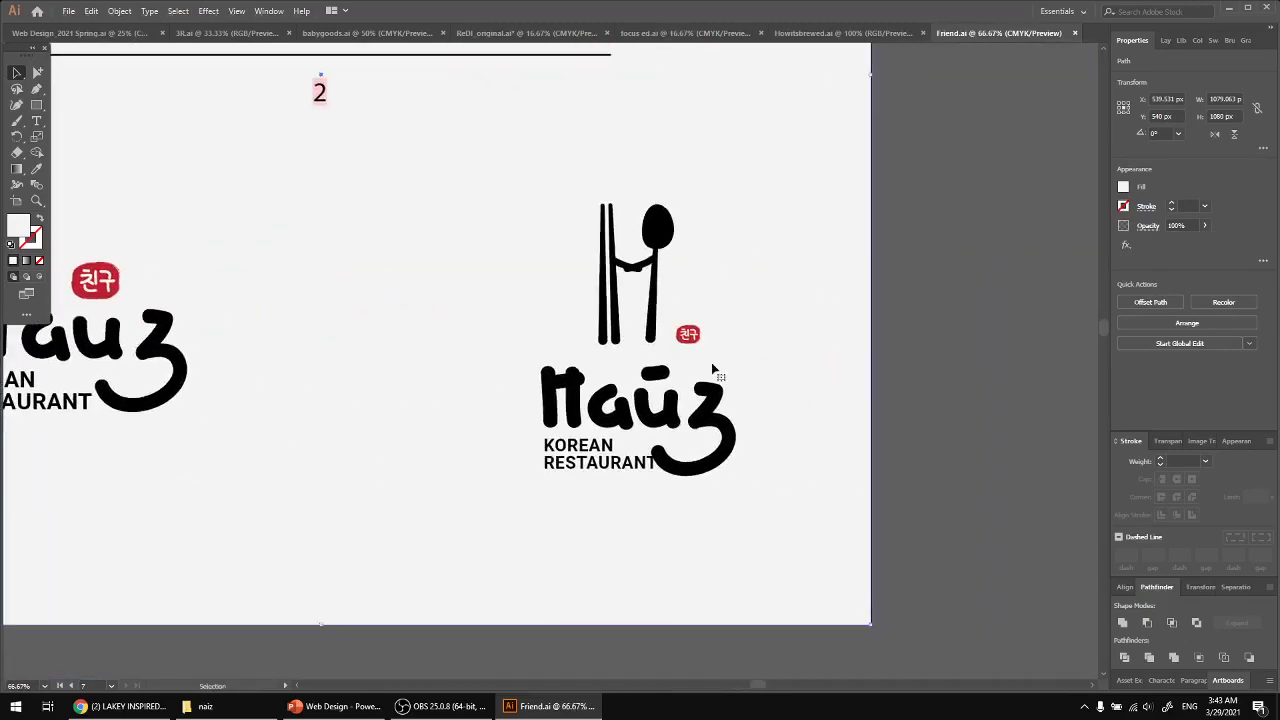
scroll(704, 324, "up", 2)
scroll(706, 320, "down", 1)
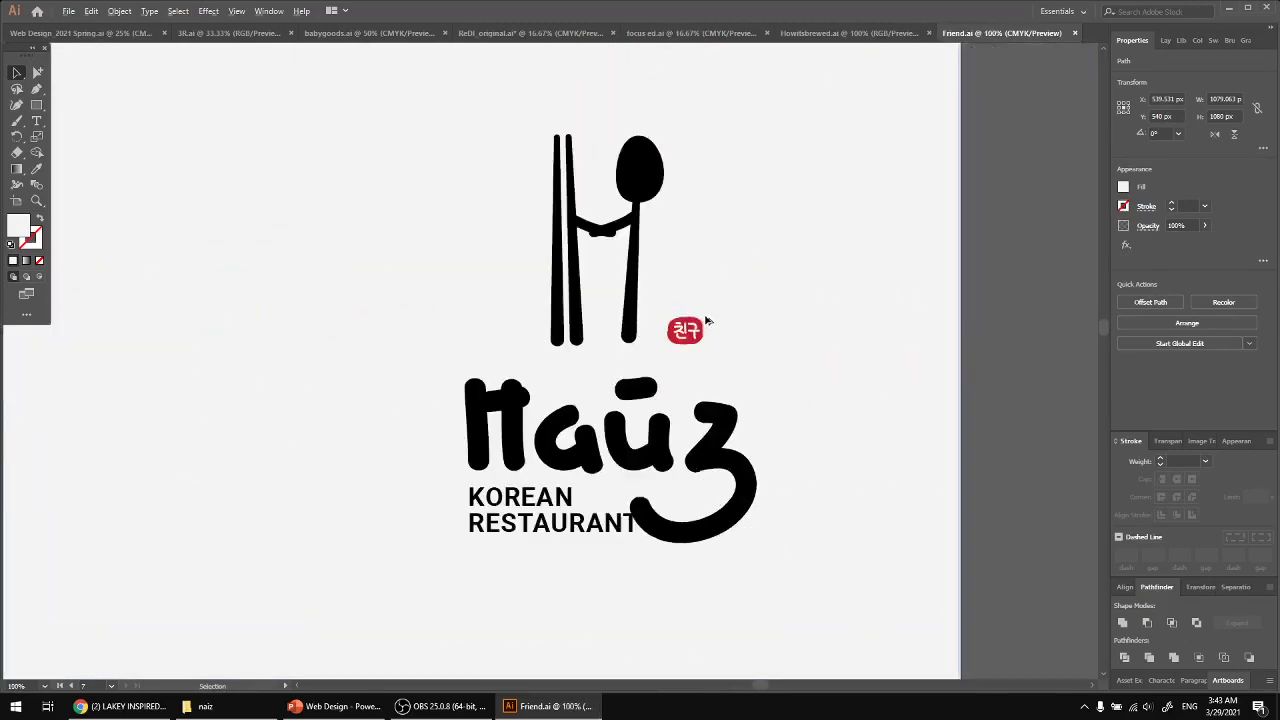
left_click(1015, 316)
left_click_drag(720, 217, 738, 247)
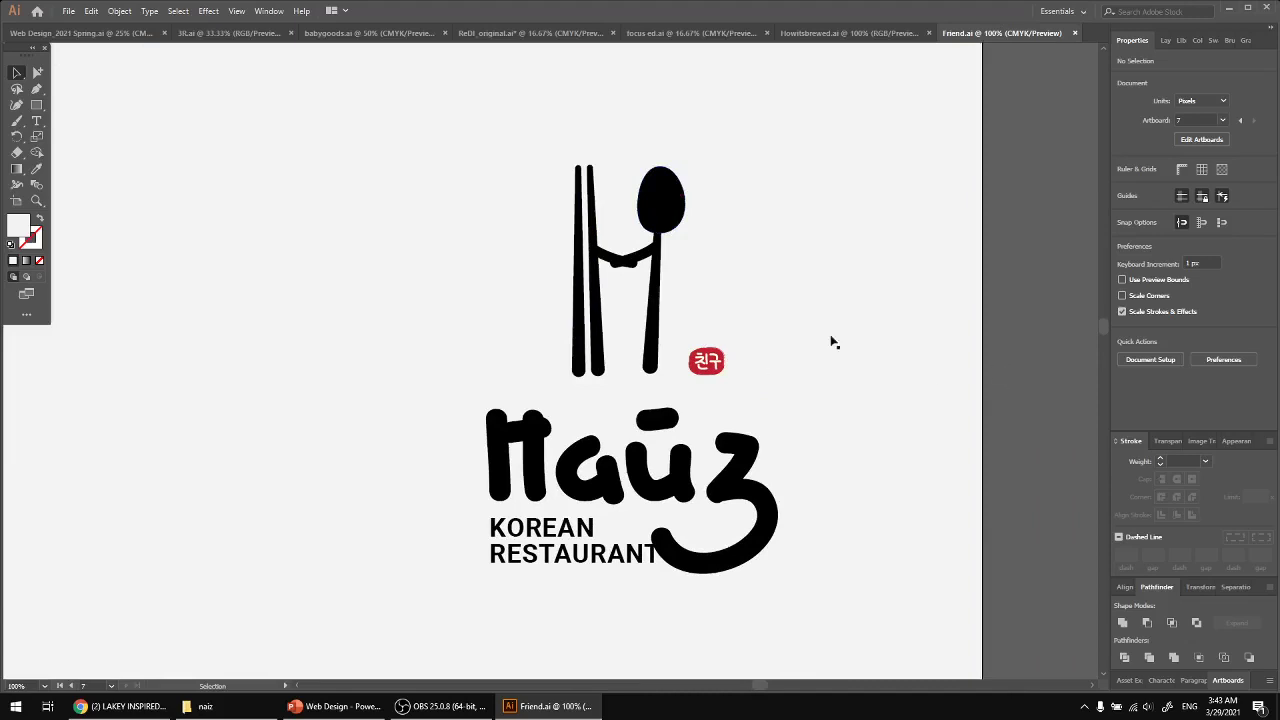
Examine the face details of the horizontal restaurant logo up close and compare it with the stacked version
left_click_drag(424, 174, 683, 453)
left_click_drag(229, 99, 617, 512)
scroll(388, 364, "up", 2)
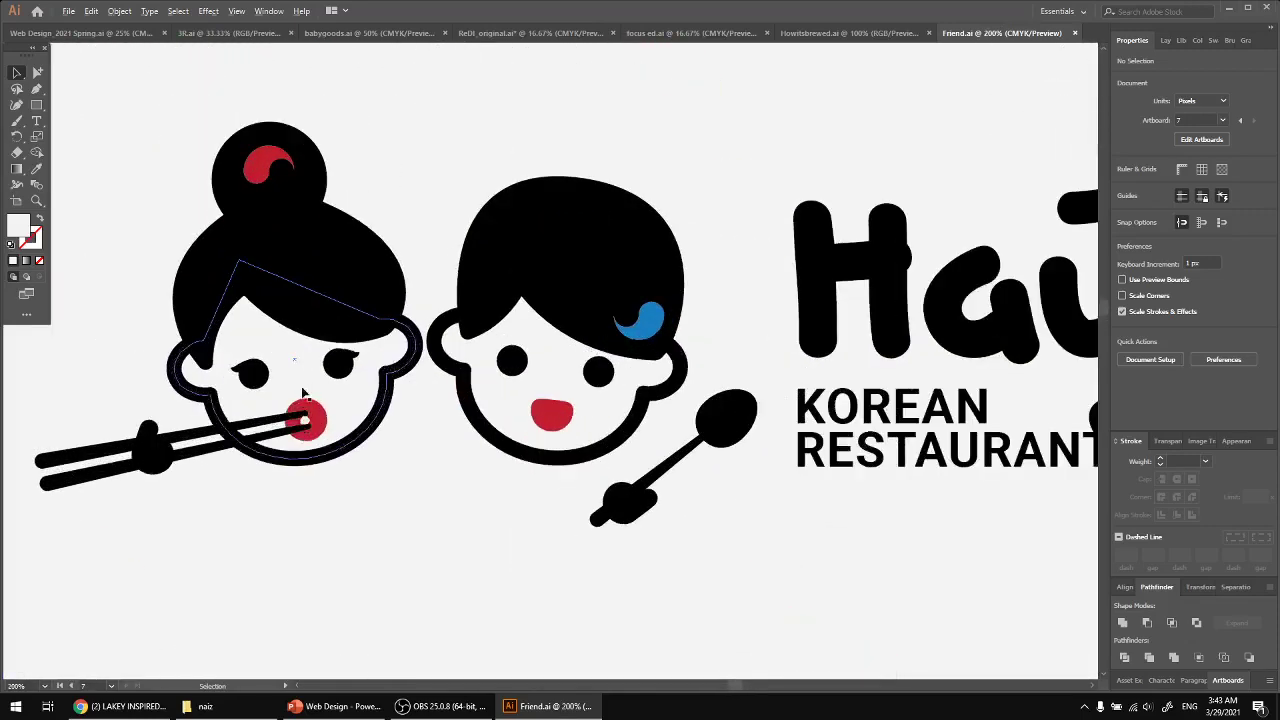
scroll(288, 388, "up", 3)
scroll(288, 388, "down", 2)
scroll(285, 388, "down", 3)
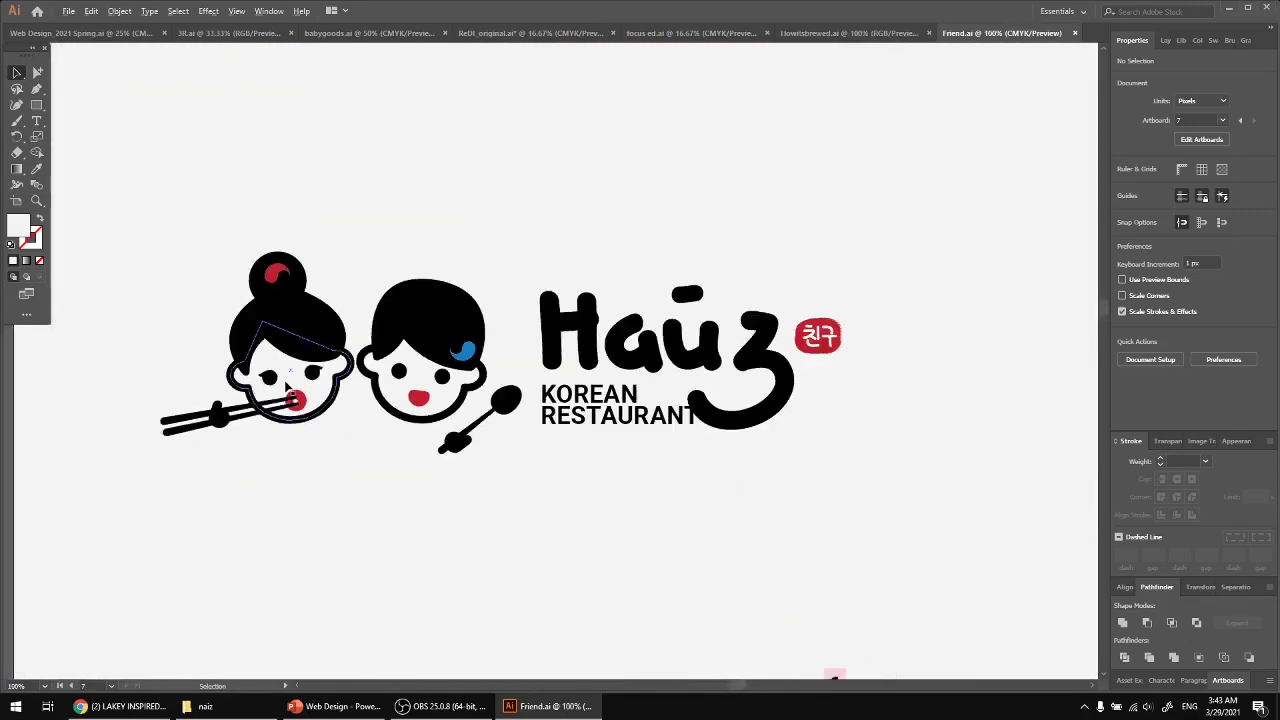
scroll(287, 388, "down", 1)
left_click_drag(581, 473, 180, 430)
scroll(776, 435, "down", 1)
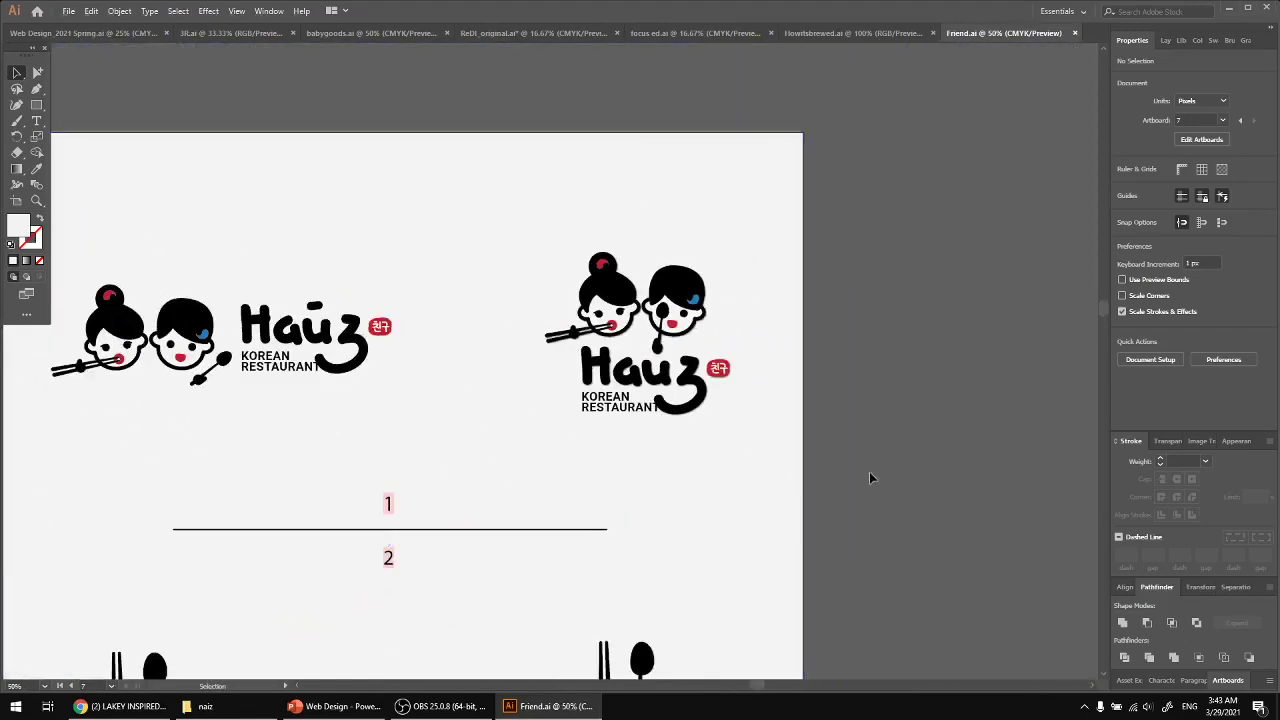
Survey the remaining restaurant artboards, including the speech bubble design, menu, signboard and paper mockups, and return to the logo sheets
scroll(757, 211, "down", 5)
scroll(736, 455, "down", 1)
scroll(736, 455, "down", 2)
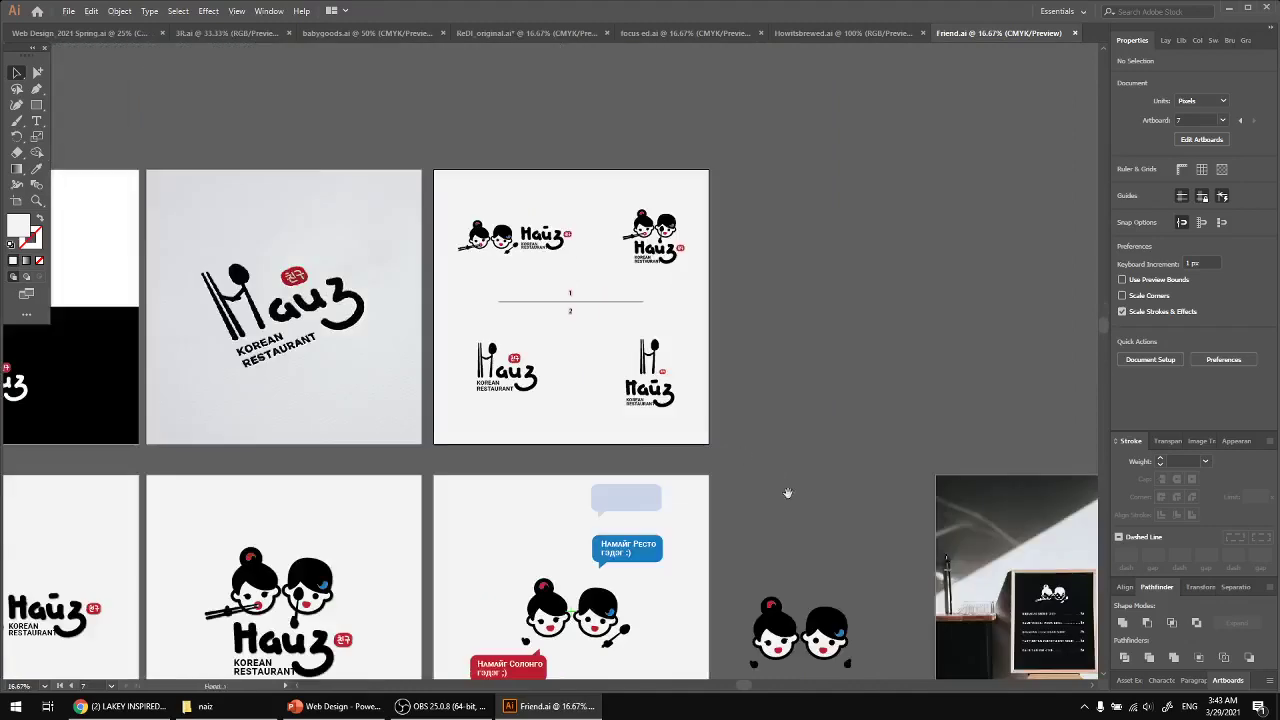
left_click_drag(786, 491, 767, 122)
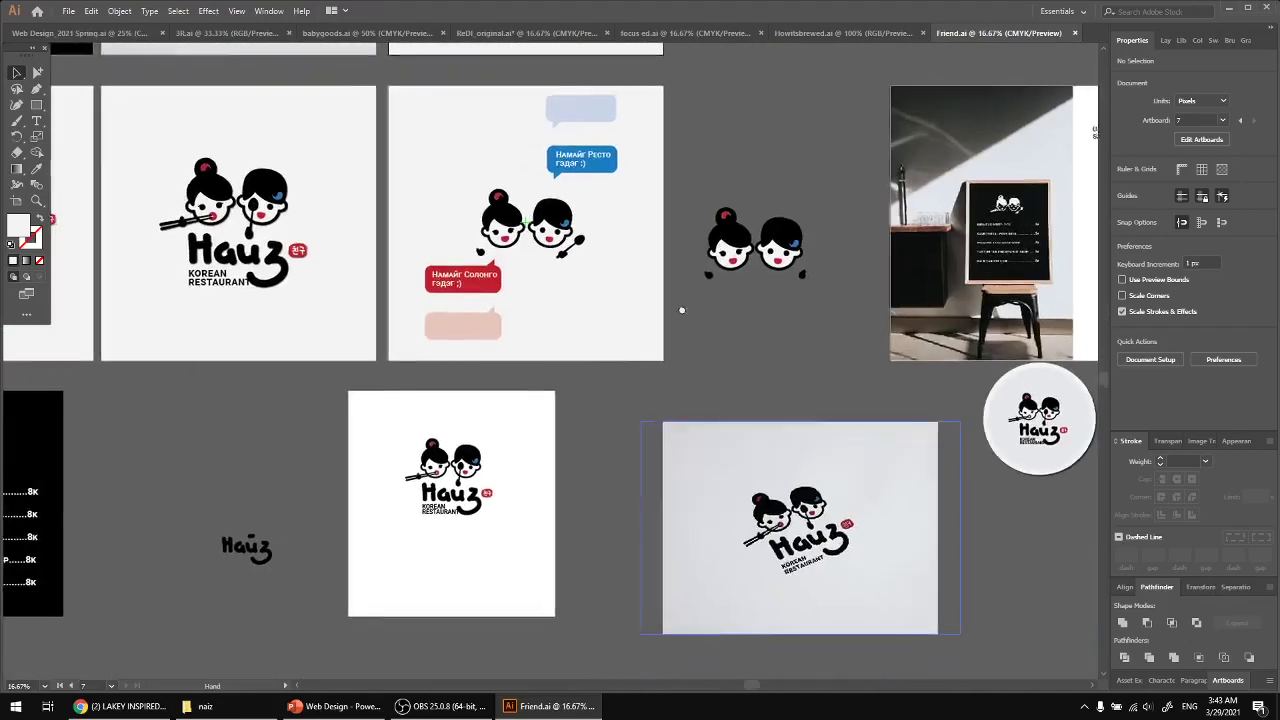
left_click_drag(647, 355, 1108, 421)
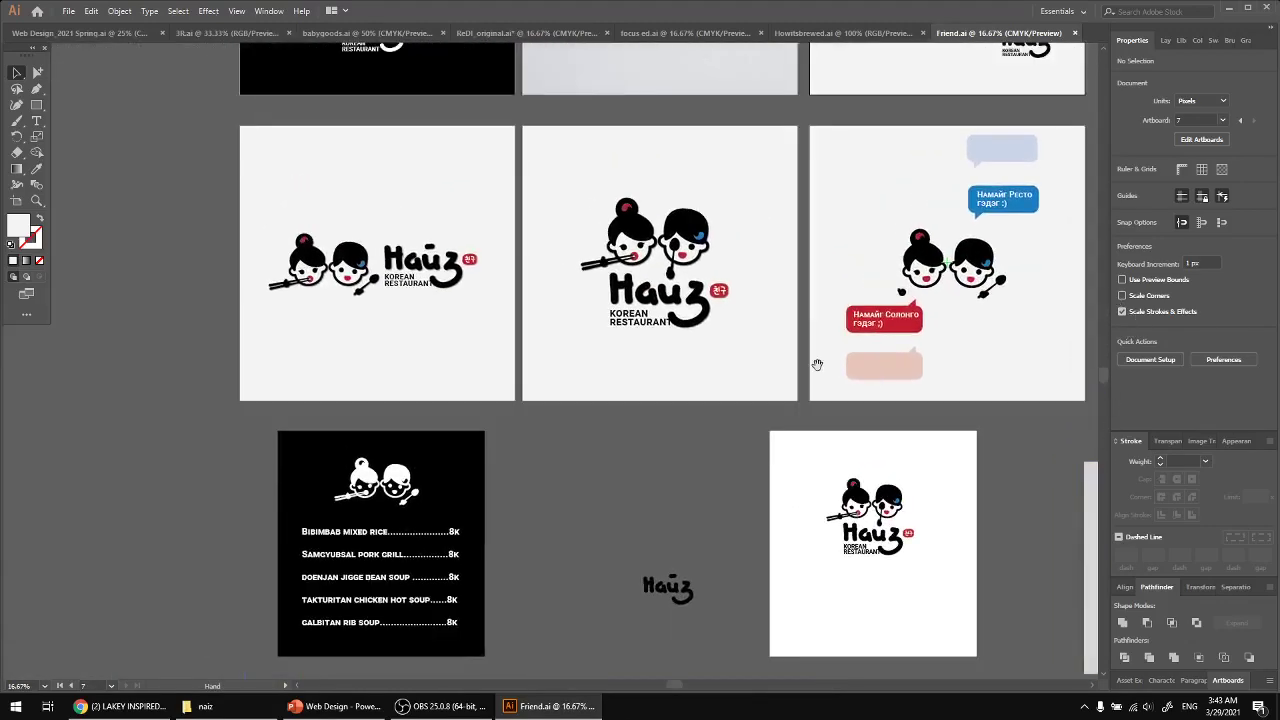
left_click_drag(817, 366, 746, 583)
left_click_drag(577, 372, 544, 402)
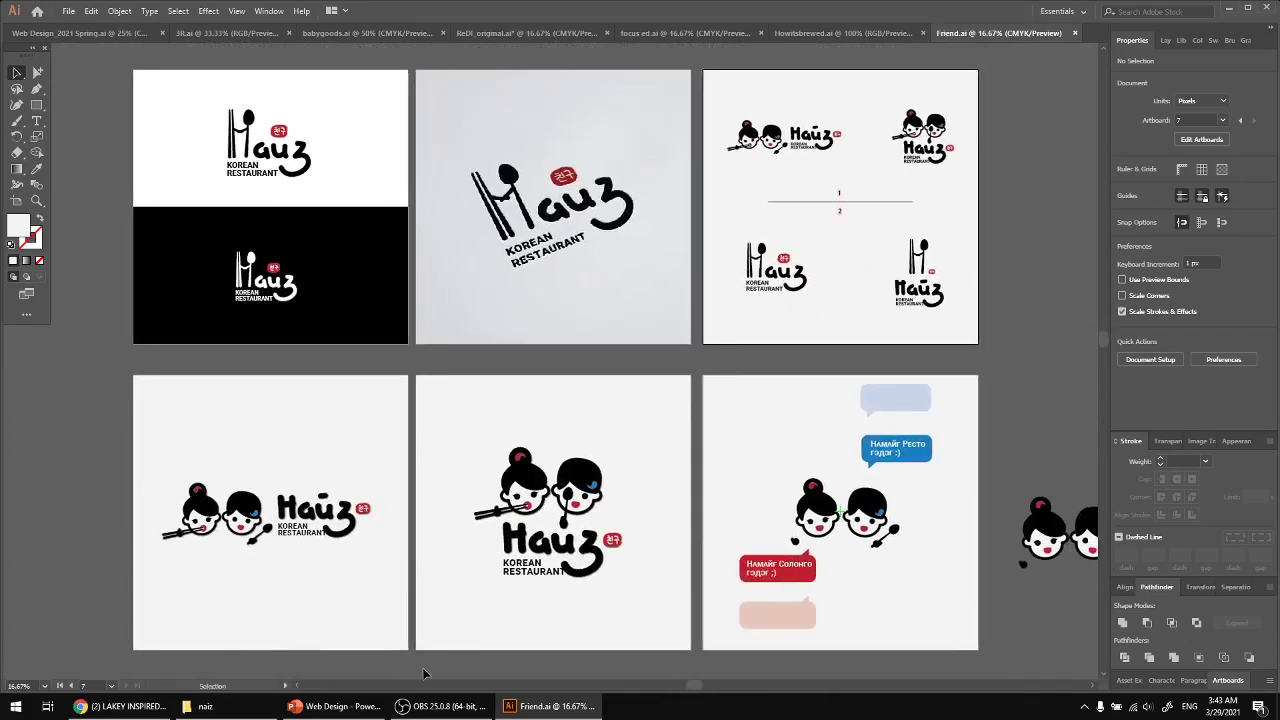
Switch back to File Explorer, go up to 2. UB Potions and open the pupafeed folder
left_click(200, 706)
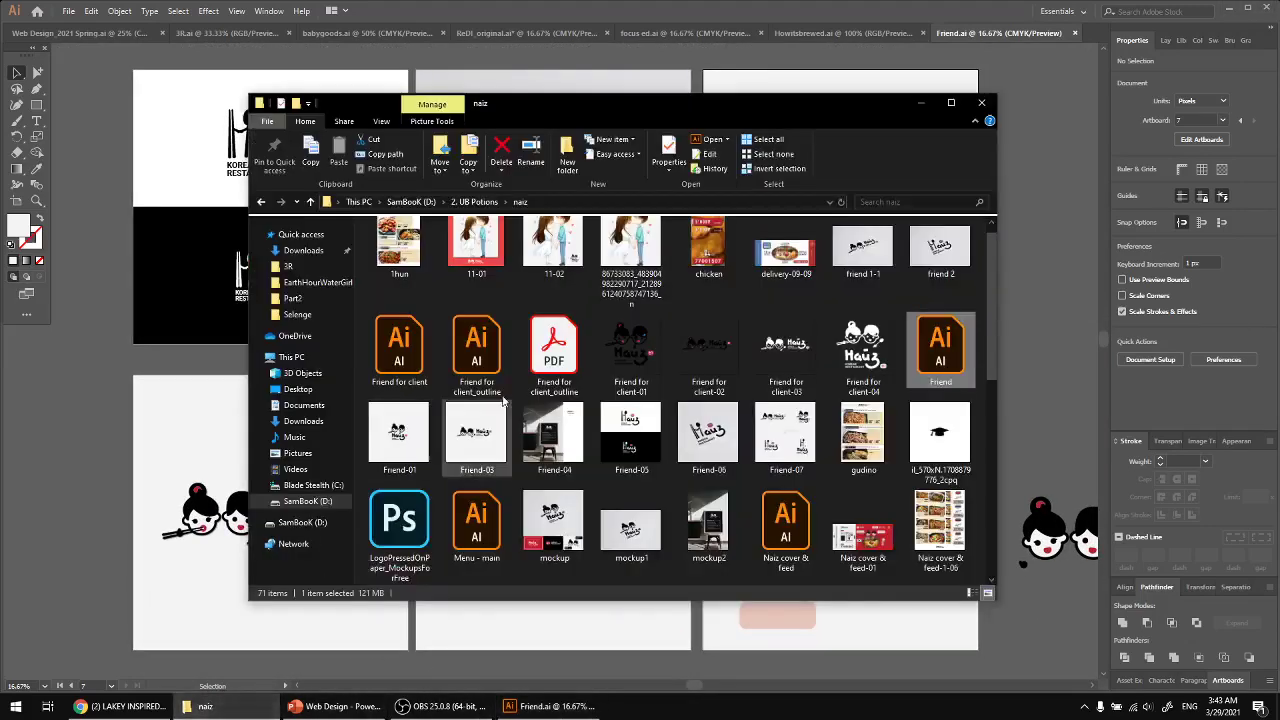
key("BackSpace")
key("Down")
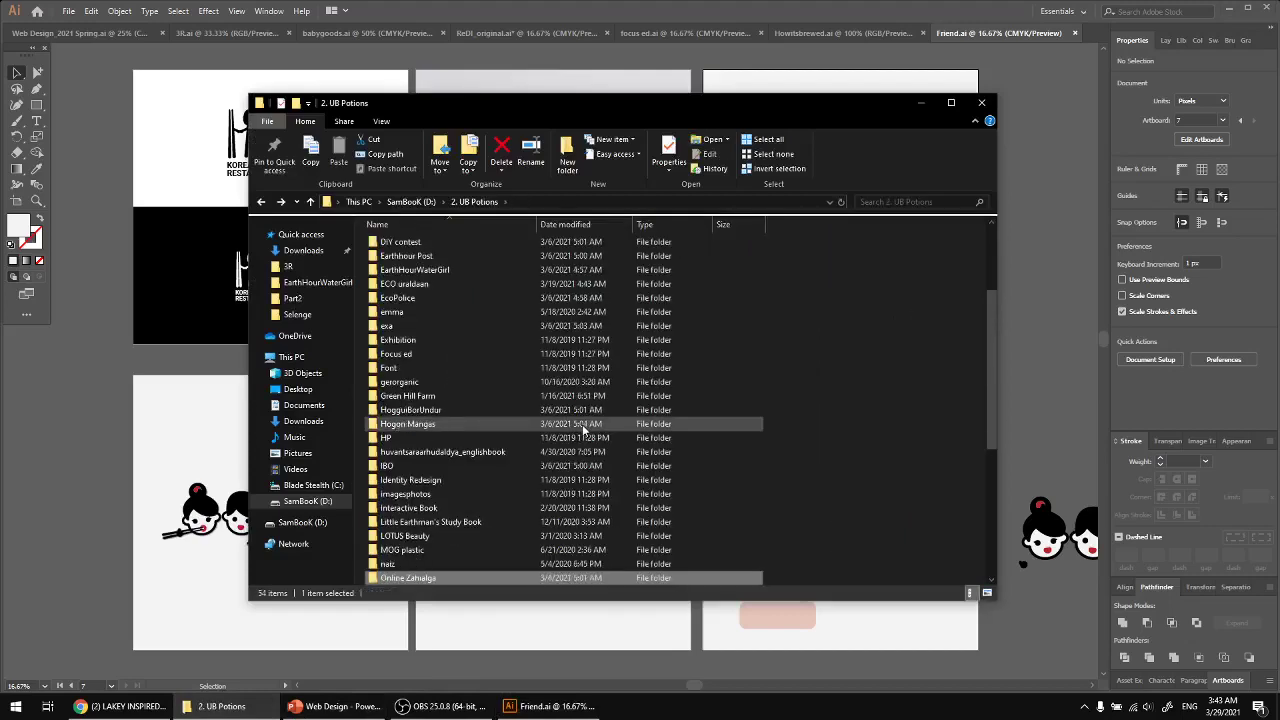
key("Down")
key("Down")
key("Down")
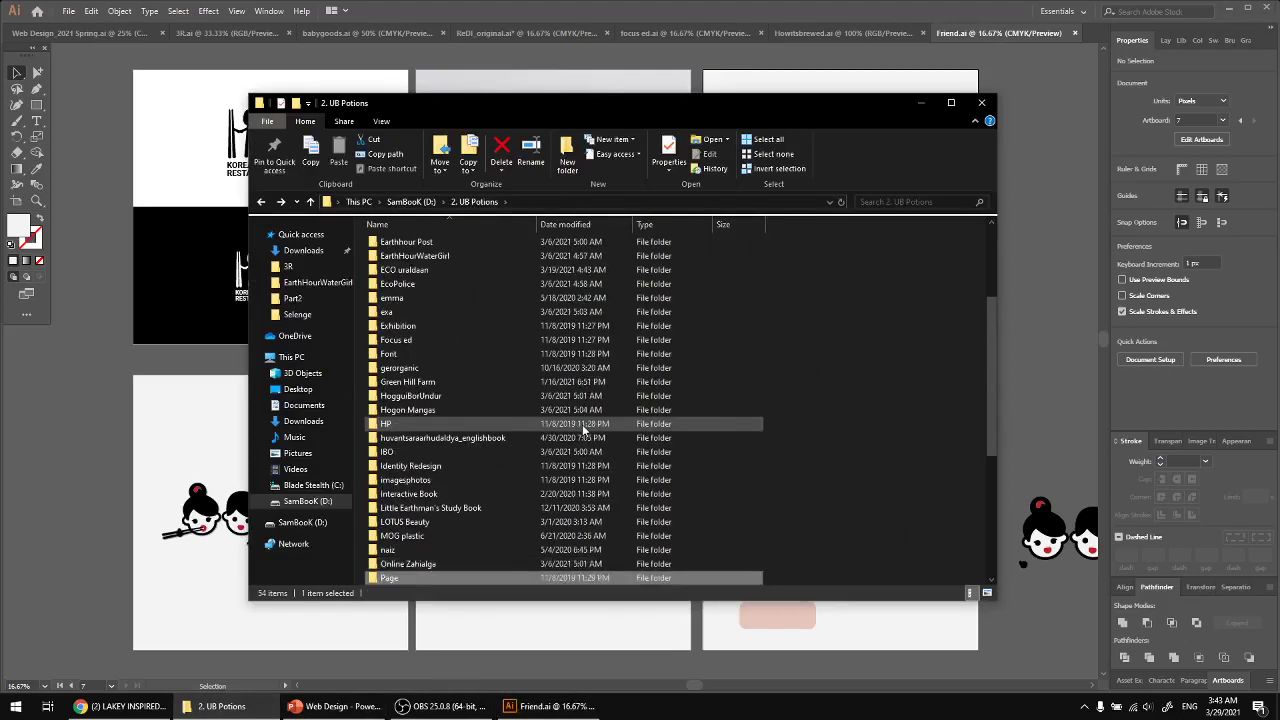
key("Down")
key("Down")
key("Up")
key("Up")
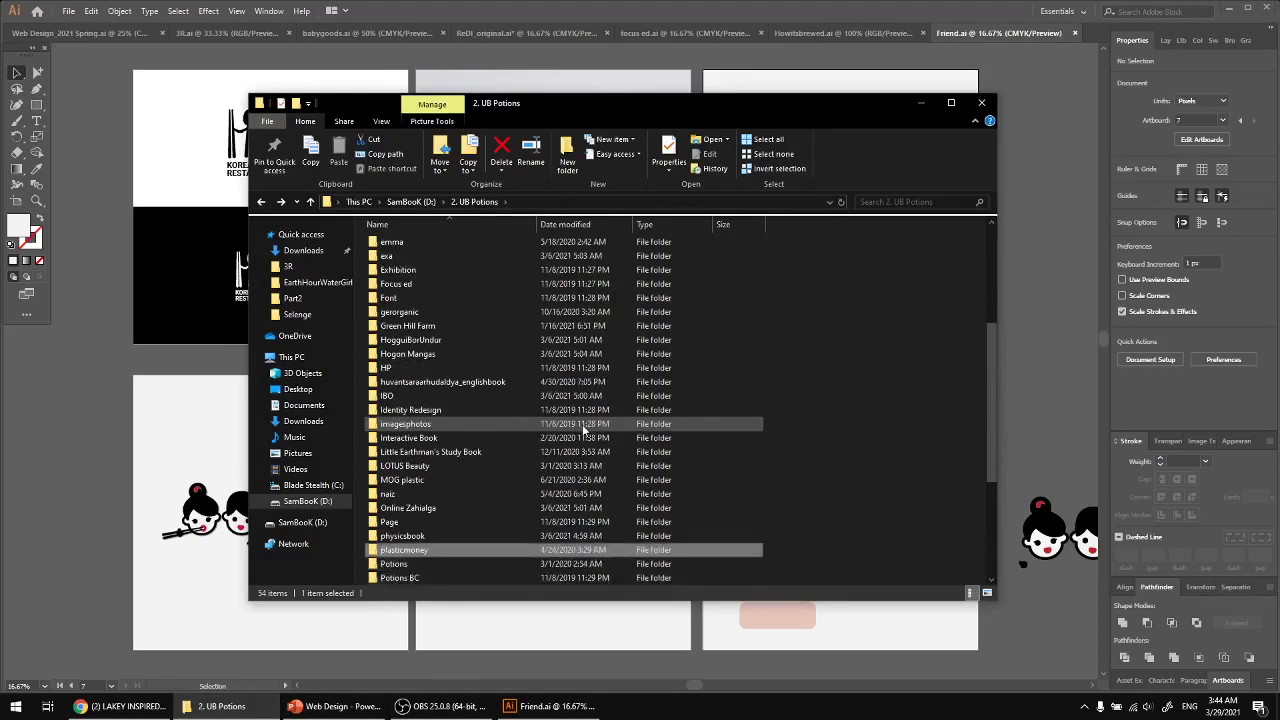
key("Down")
key("Down")
key("Down")
key("Down")
key("Up")
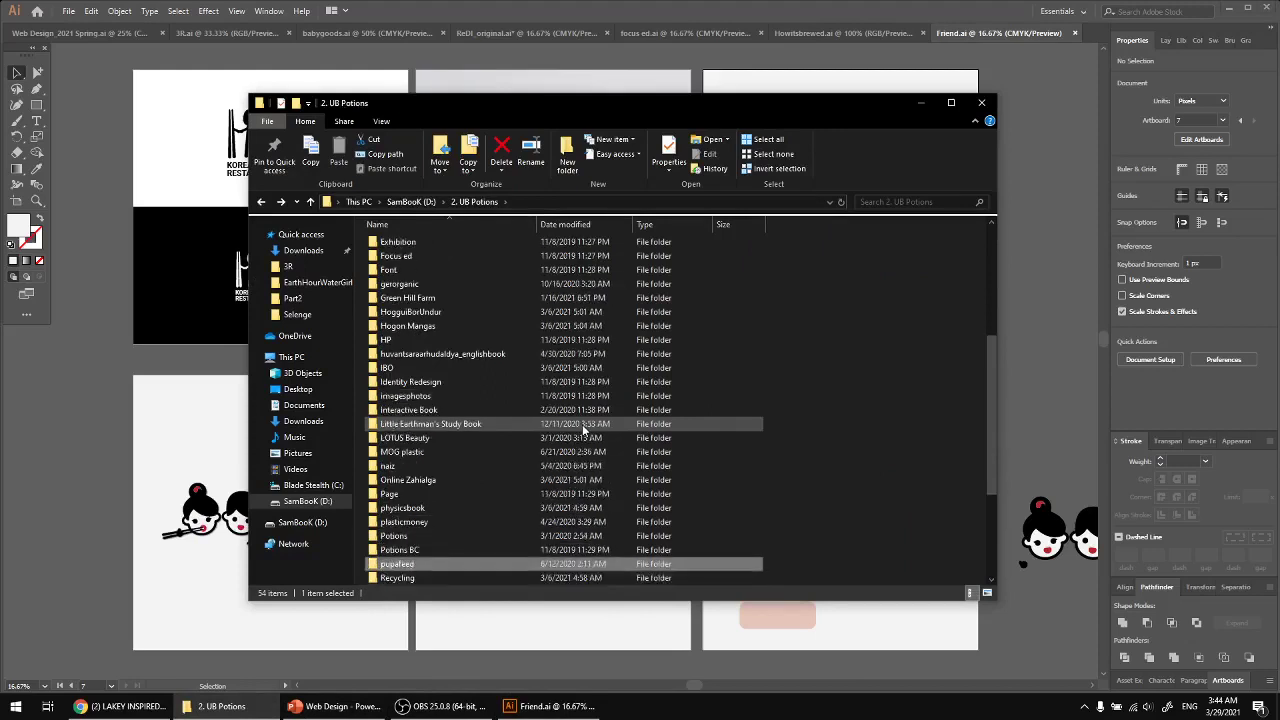
key("Return")
Open the pupafeed_final Illustrator file and look over its green, black and white logo artboards
key("Right")
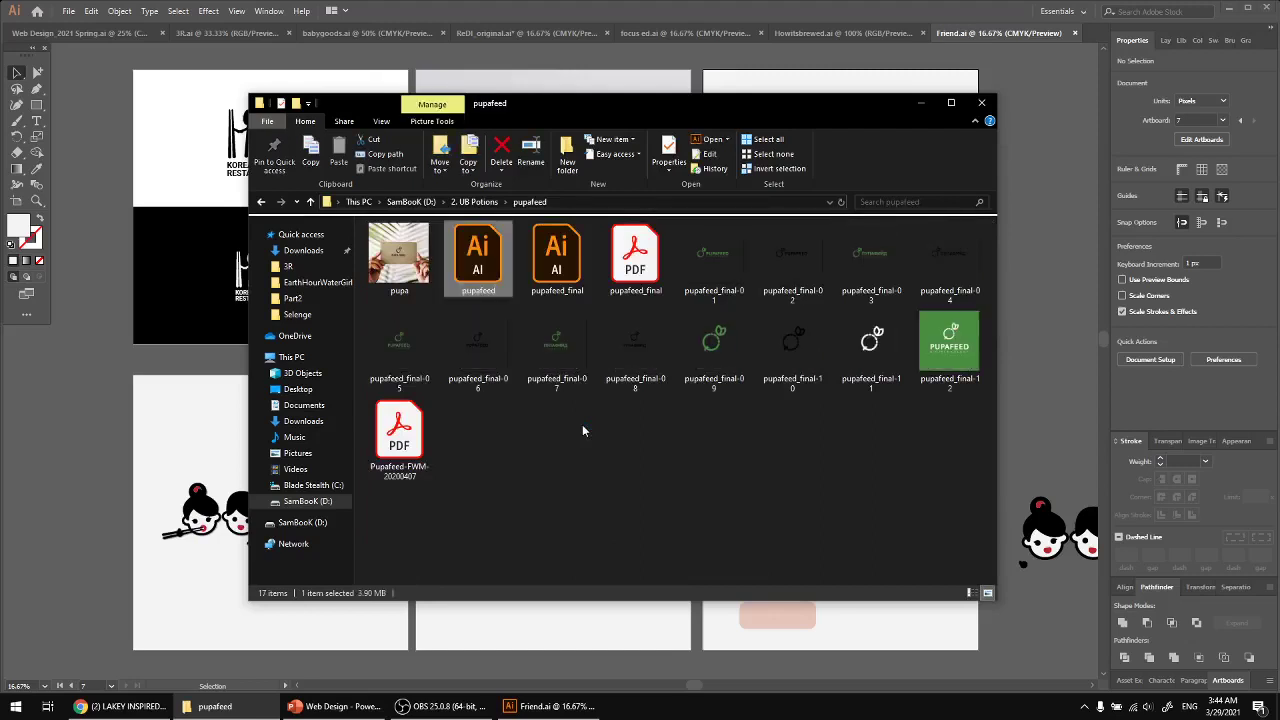
key("Left")
key("Right")
key("Right")
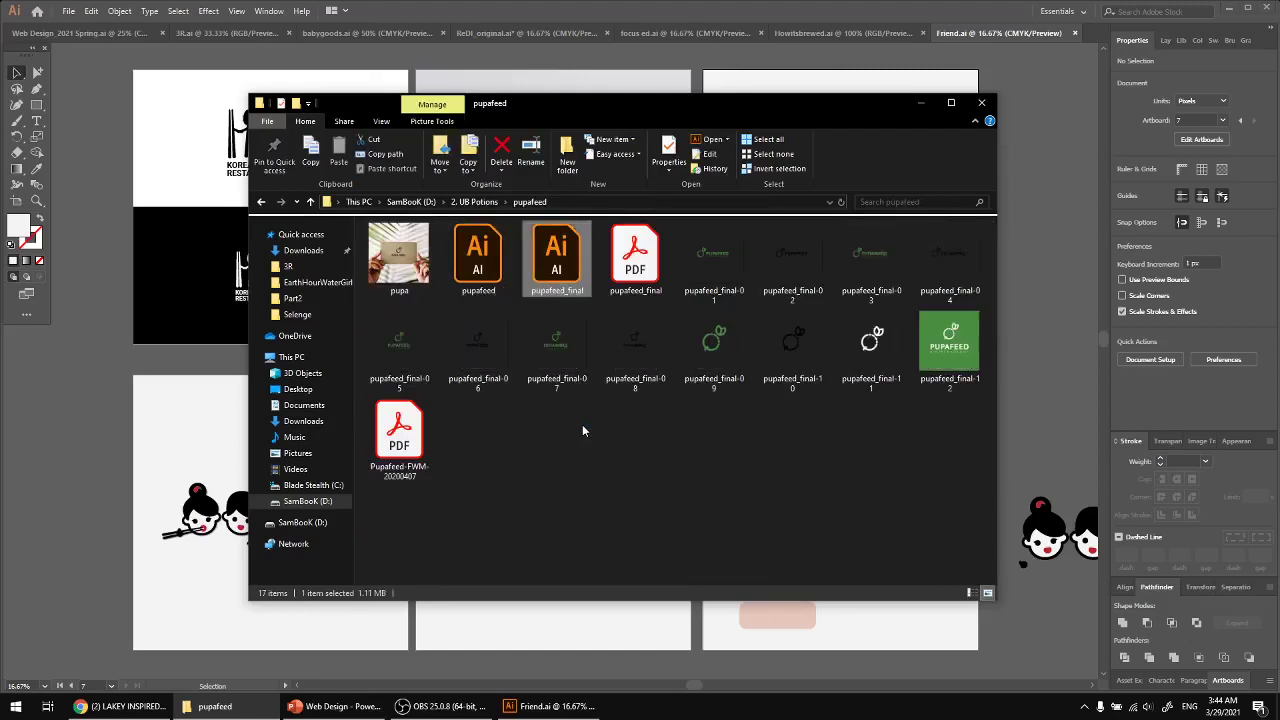
key("Return")
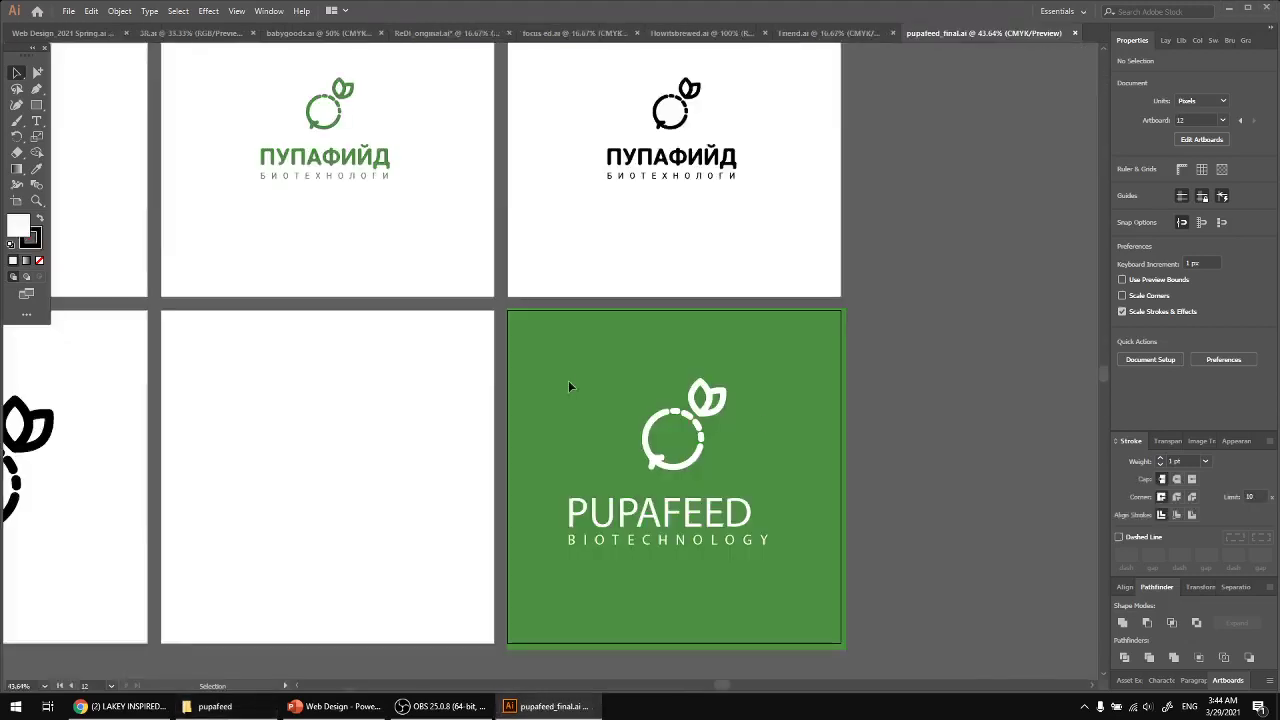
scroll(916, 412, "down", 1)
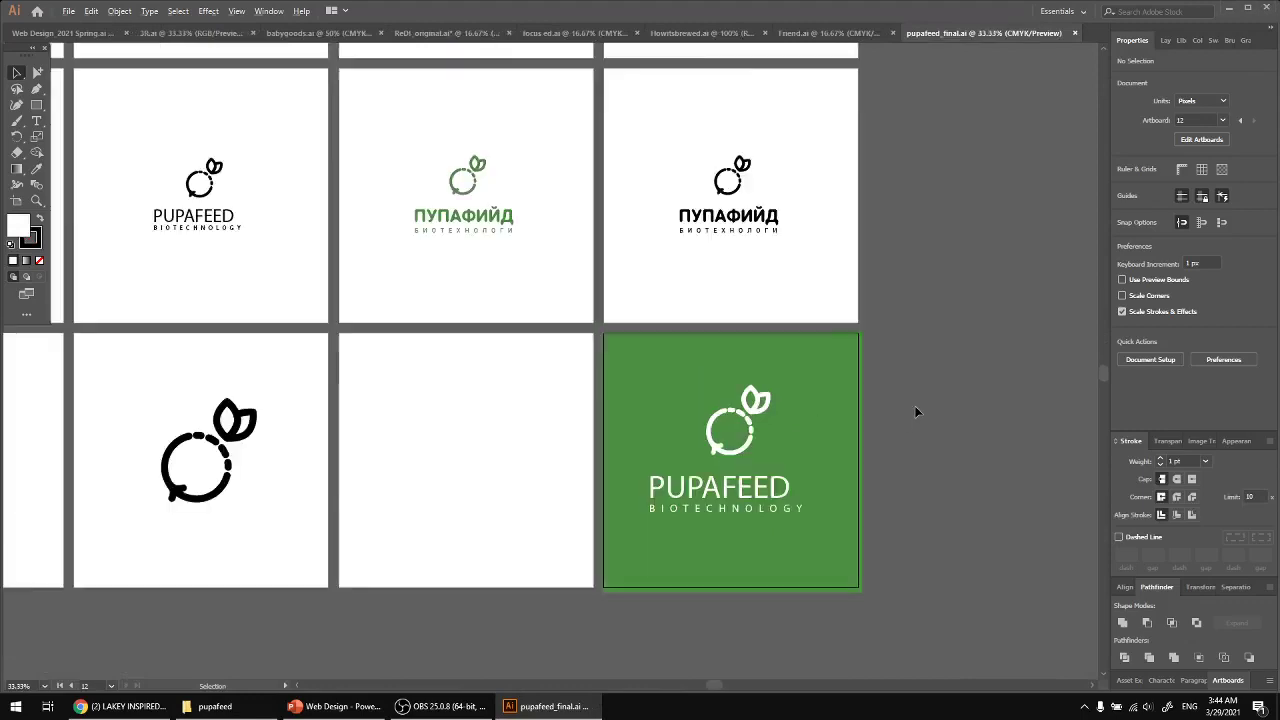
scroll(916, 412, "down", 2)
left_click_drag(914, 409, 964, 705)
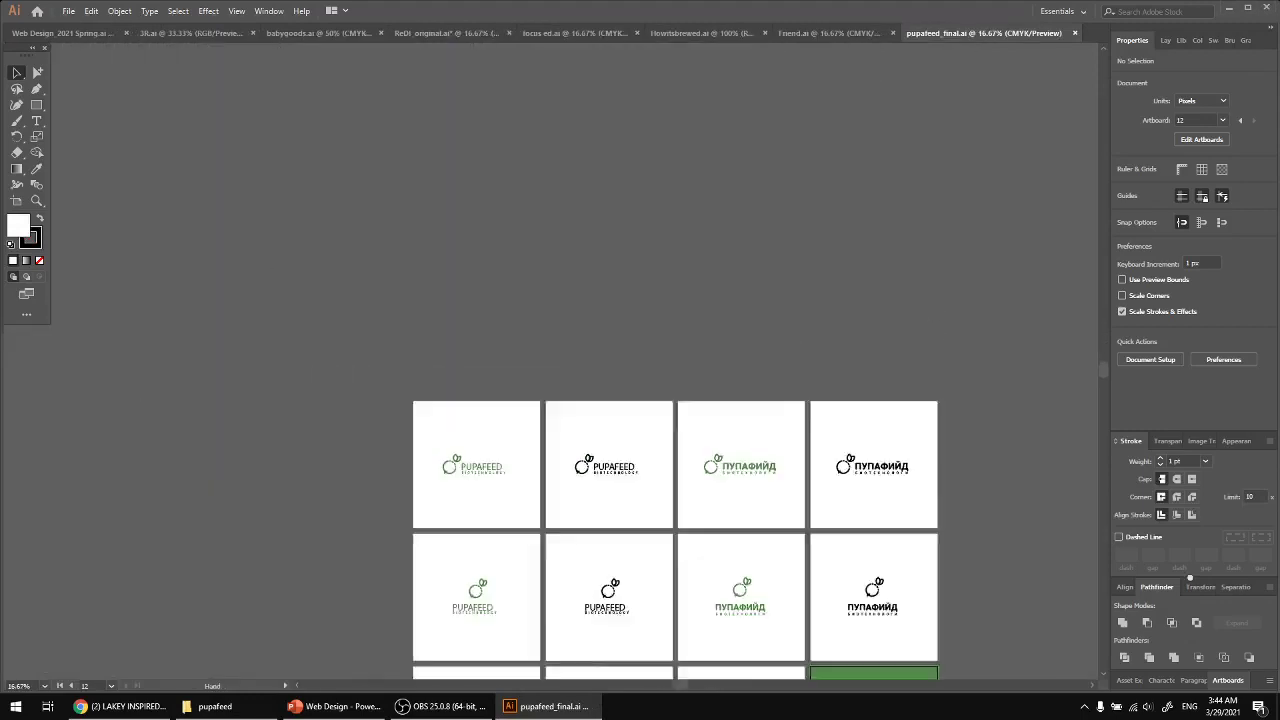
Compare the horizontal, stacked and symbol-only PUPAFEED logo versions across the English and Cyrillic artboards
left_click_drag(1190, 577, 903, 323)
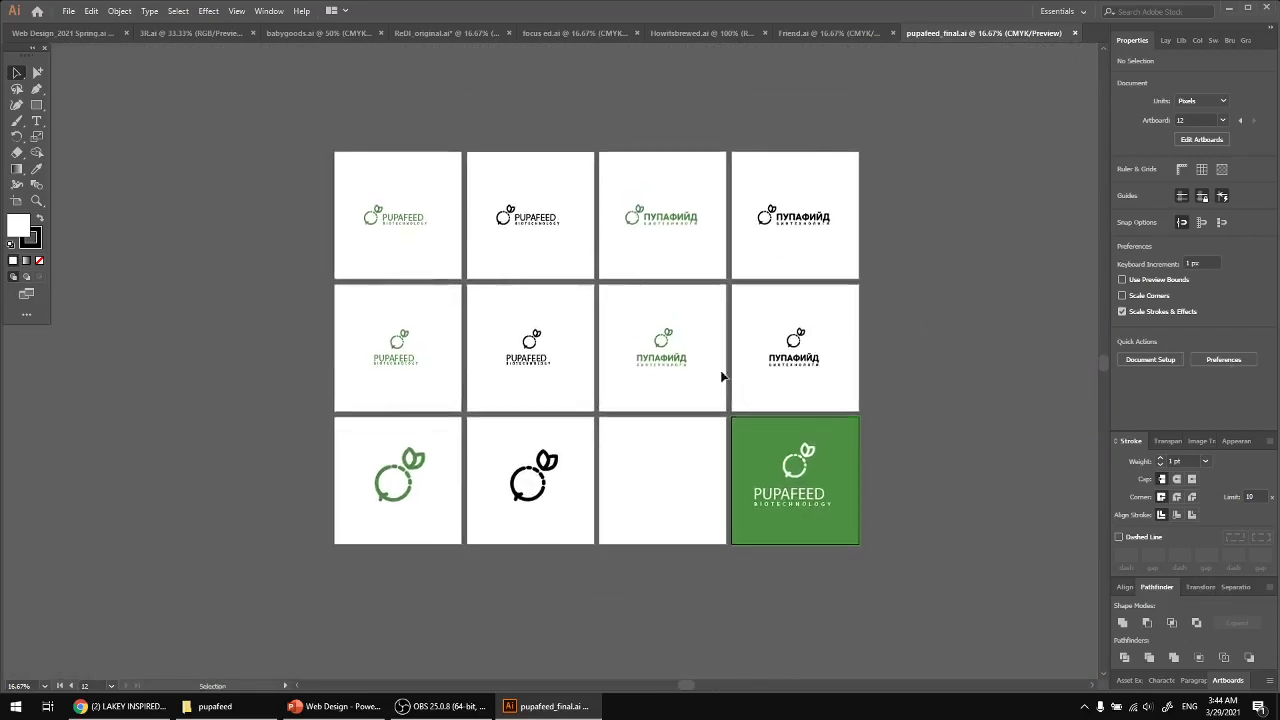
scroll(646, 380, "up", 1)
left_click_drag(1018, 364, 972, 374)
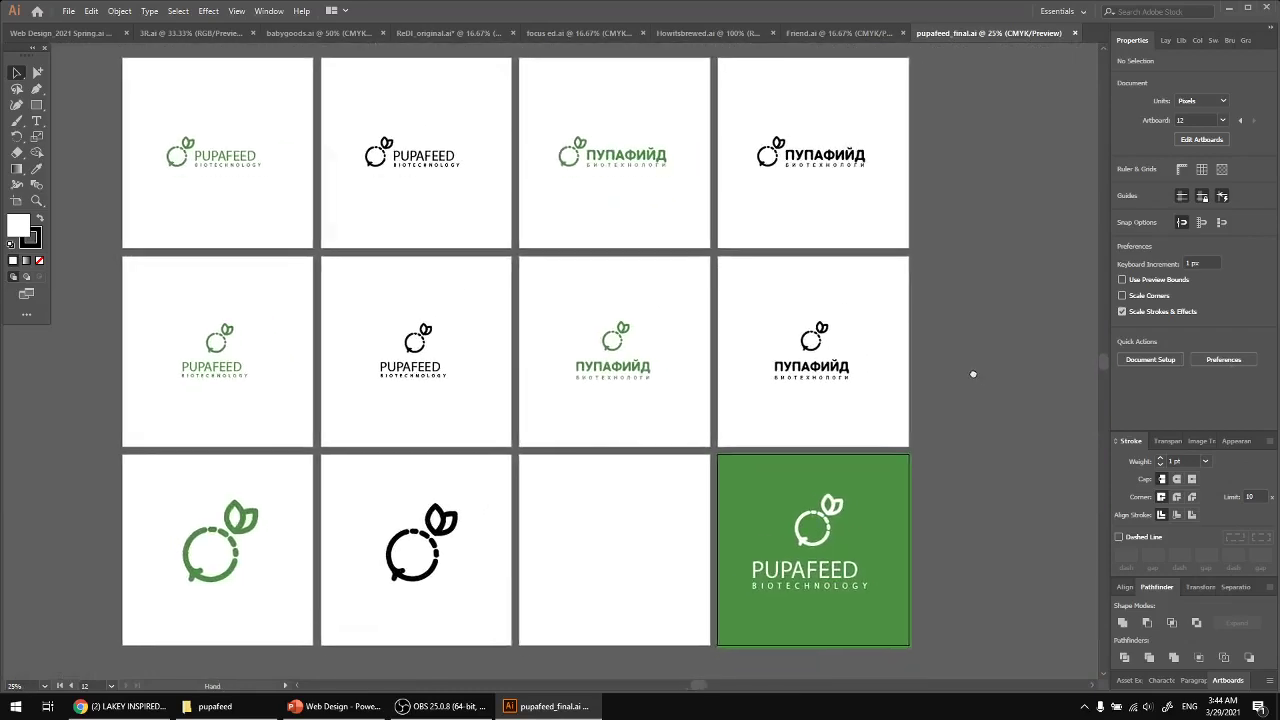
scroll(255, 168, "up", 4)
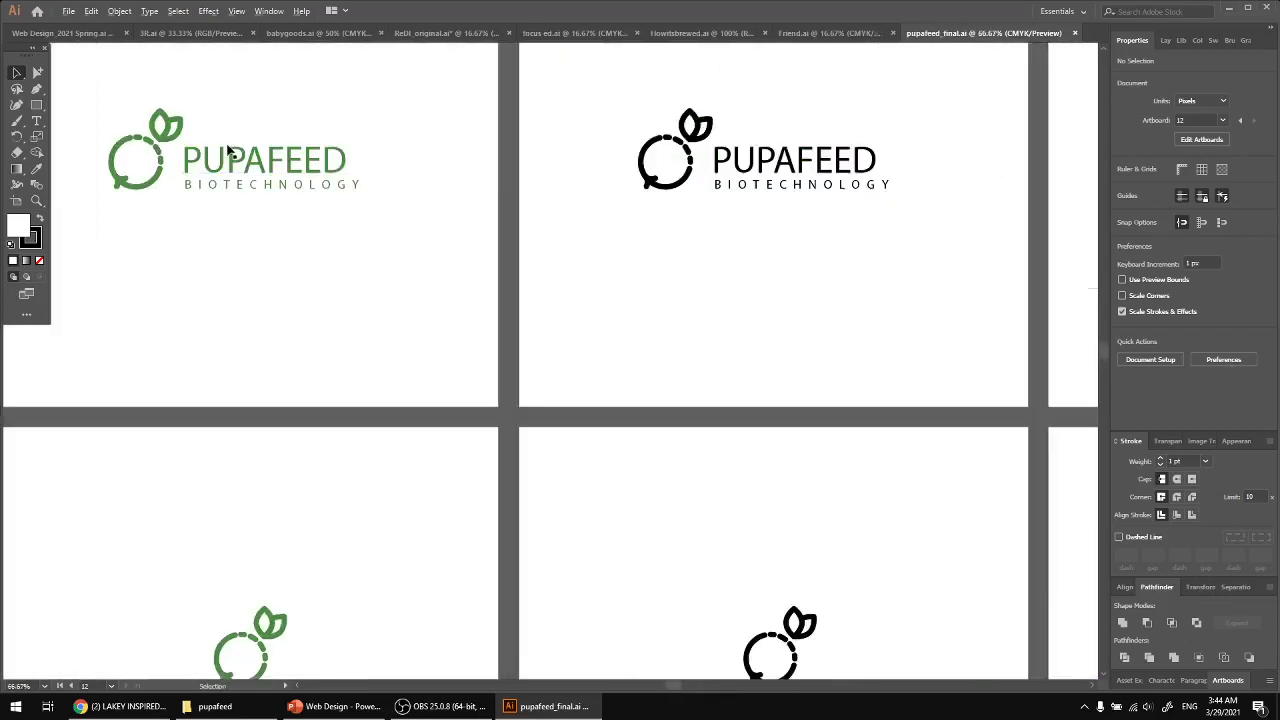
scroll(257, 194, "down", 4)
left_click_drag(754, 478, 508, 297)
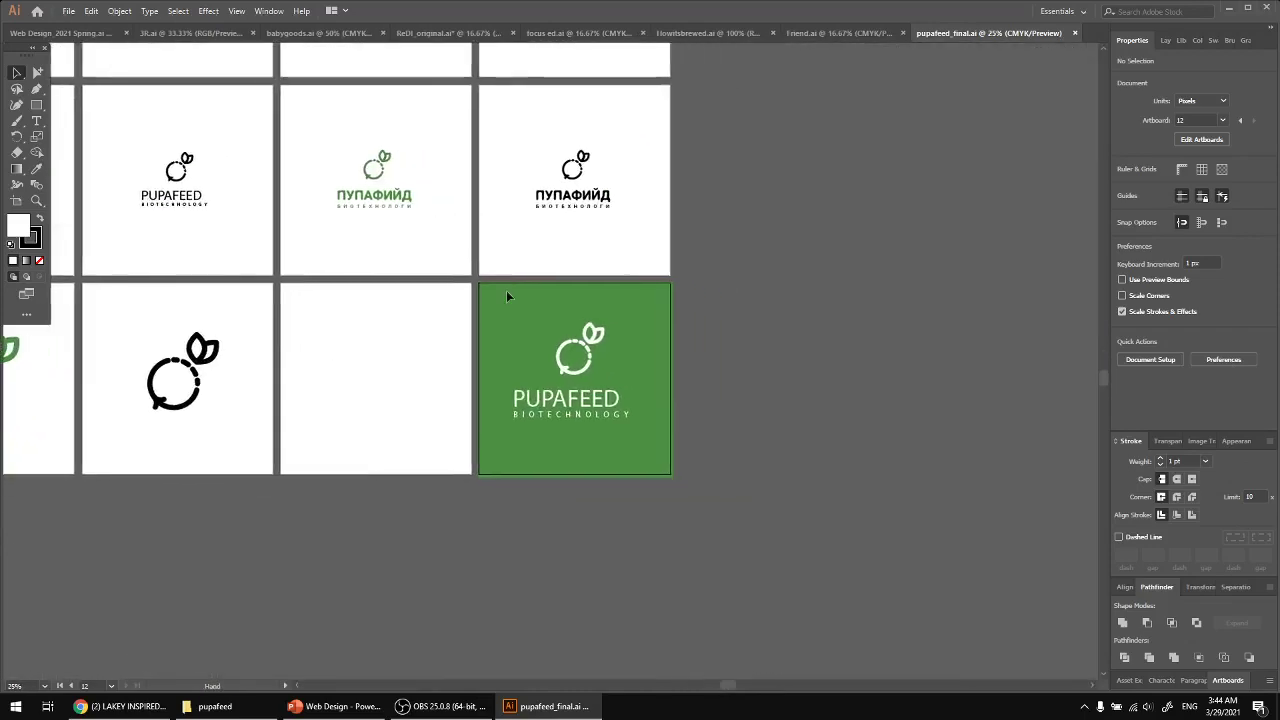
Examine the white PUPAFEED logo on the green artboard up close, focusing on the dashed ring and leaf symbol
scroll(604, 394, "up", 5)
scroll(604, 396, "down", 1)
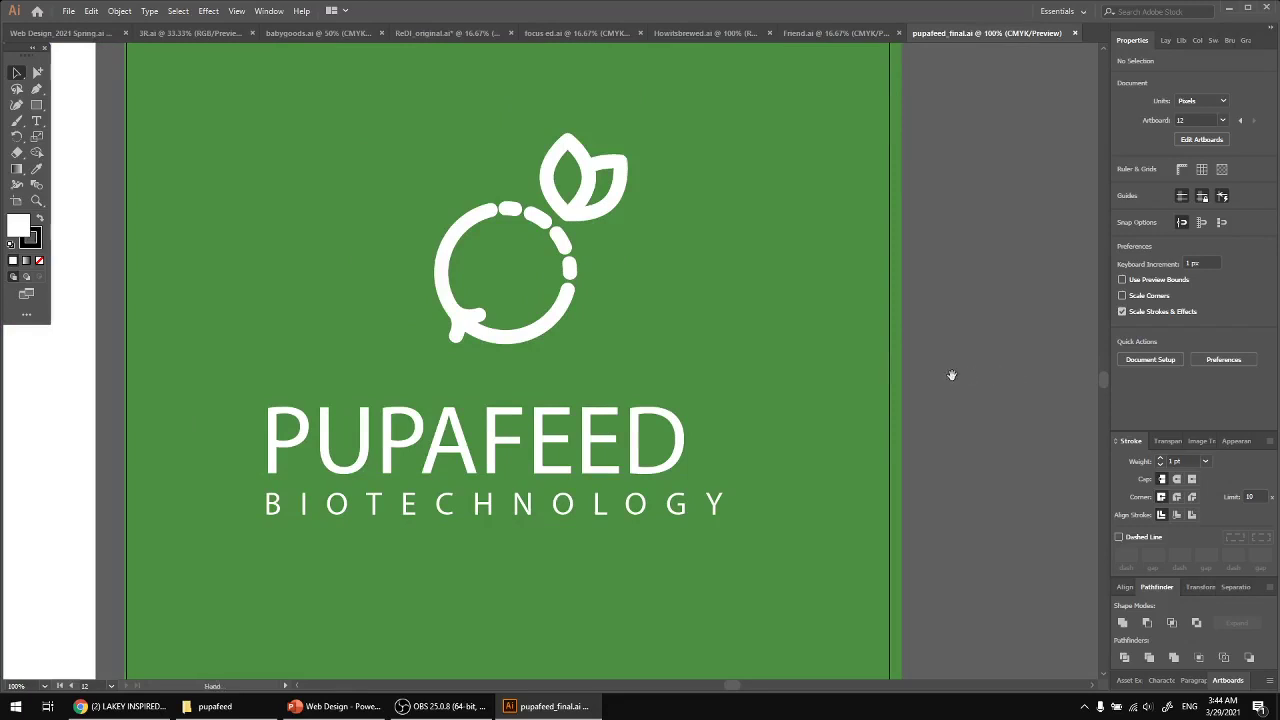
mouse_move(948, 371)
left_mouse_down()
mouse_move(954, 394)
mouse_move(963, 388)
left_mouse_up()
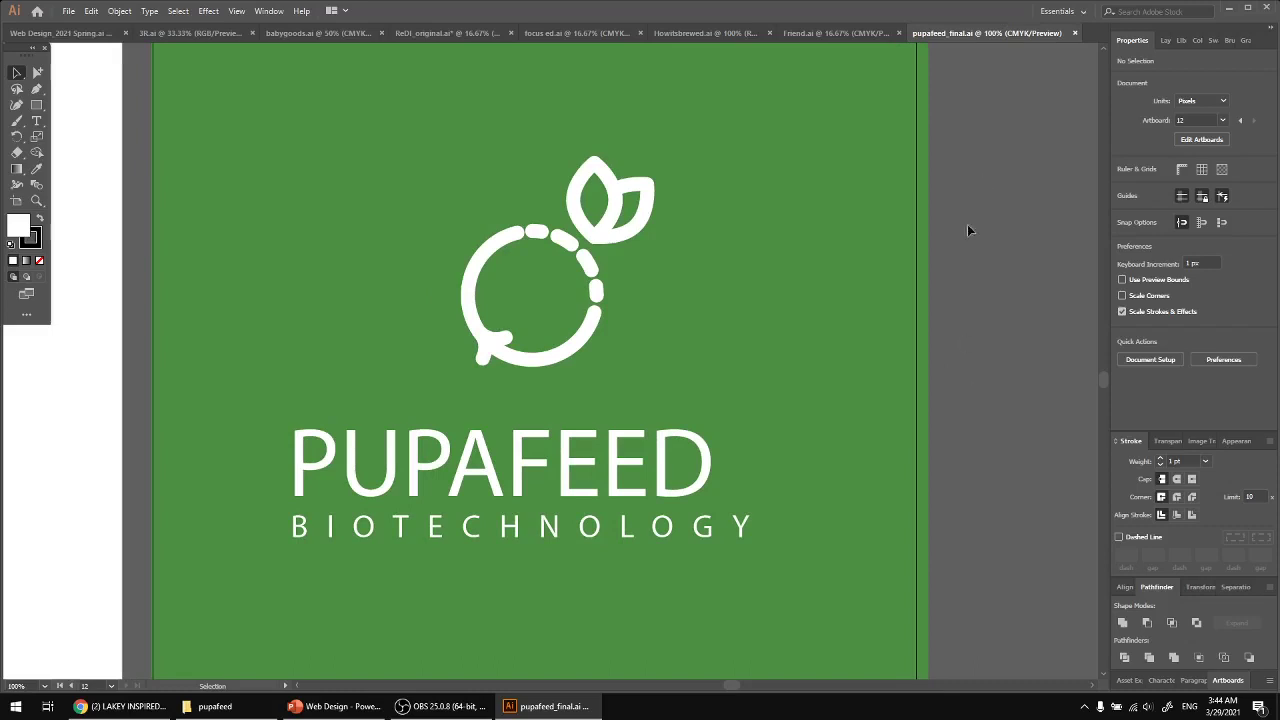
left_click_drag(969, 403, 970, 418)
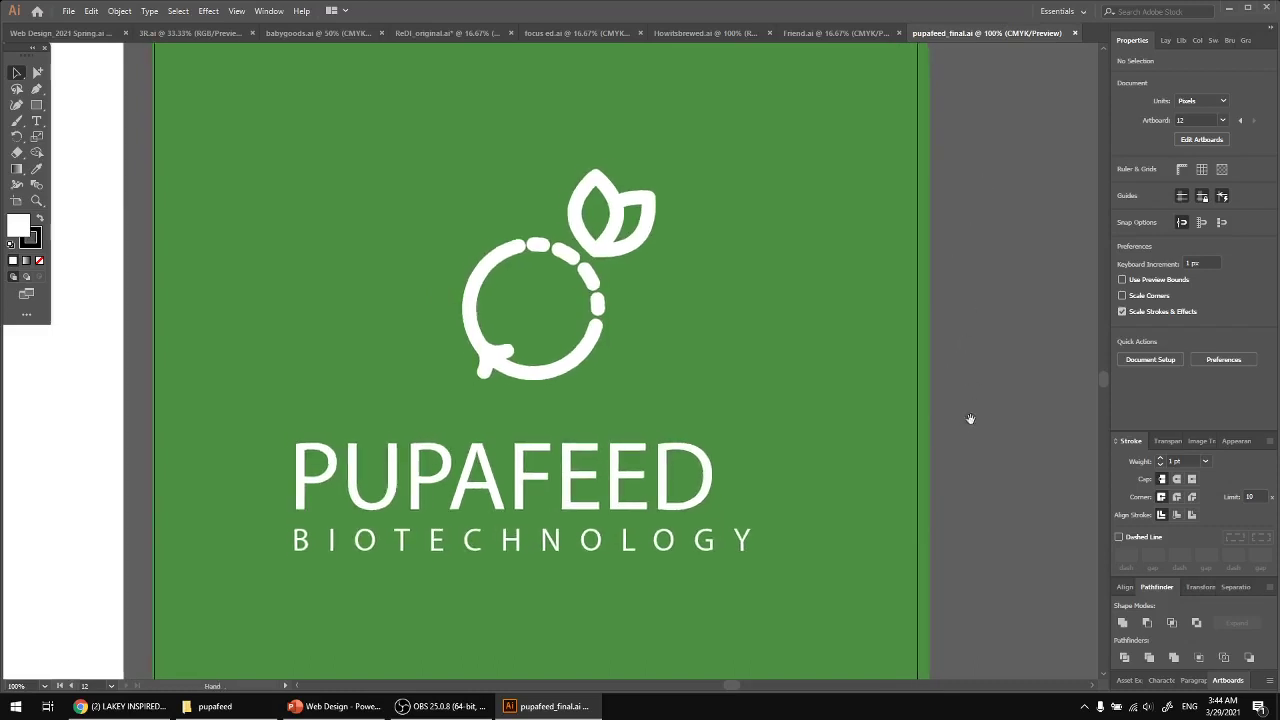
left_click_drag(969, 610, 170, 190)
left_click(986, 422)
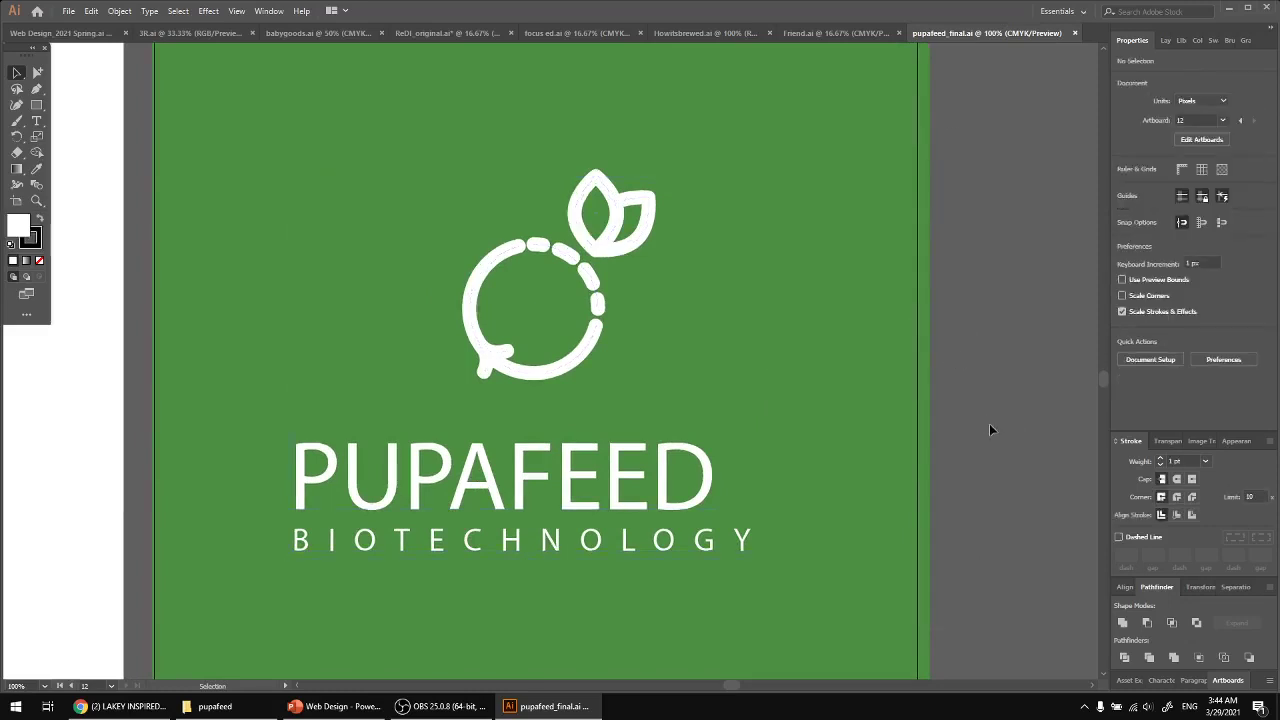
scroll(571, 269, "up", 2)
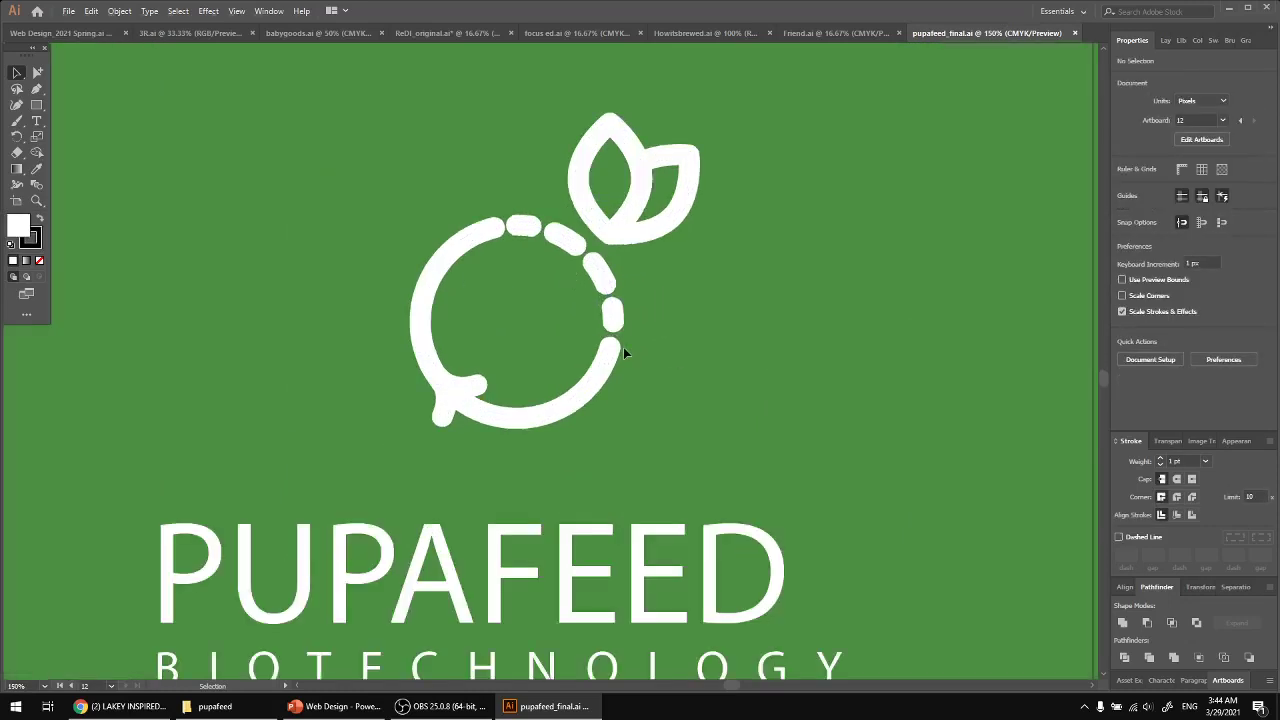
scroll(623, 347, "down", 2)
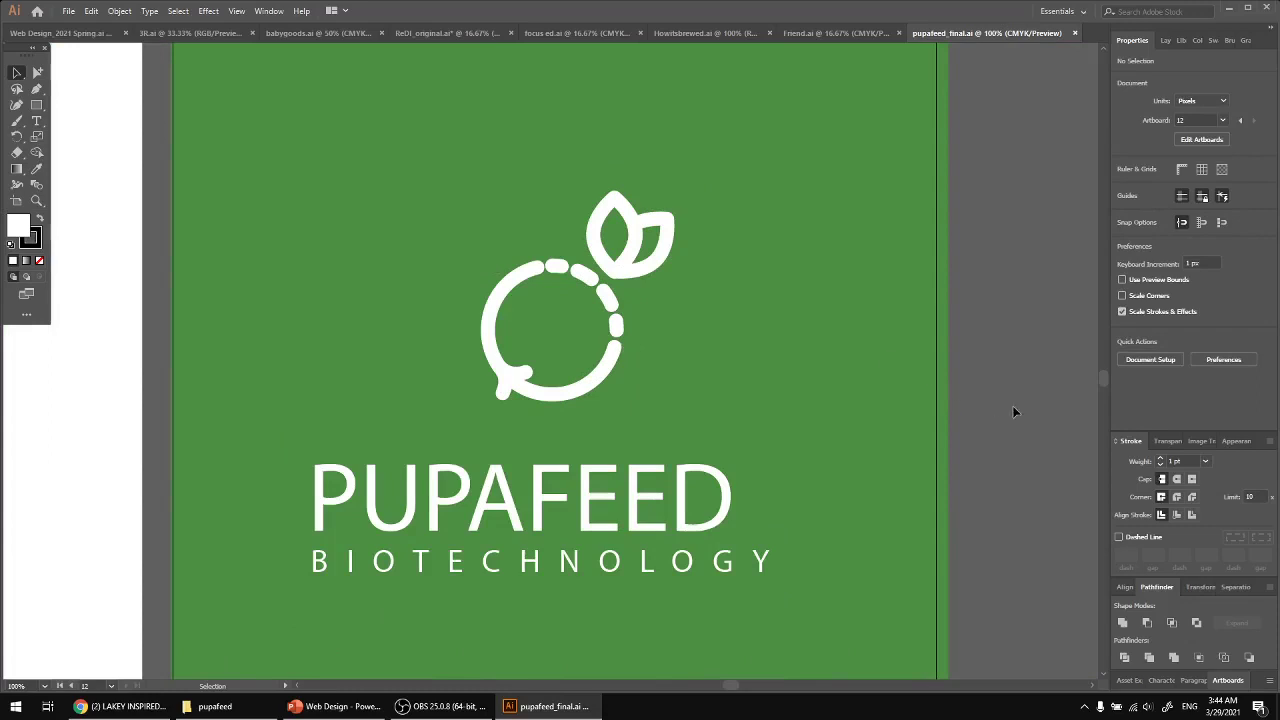
left_click(641, 276)
left_click(988, 340)
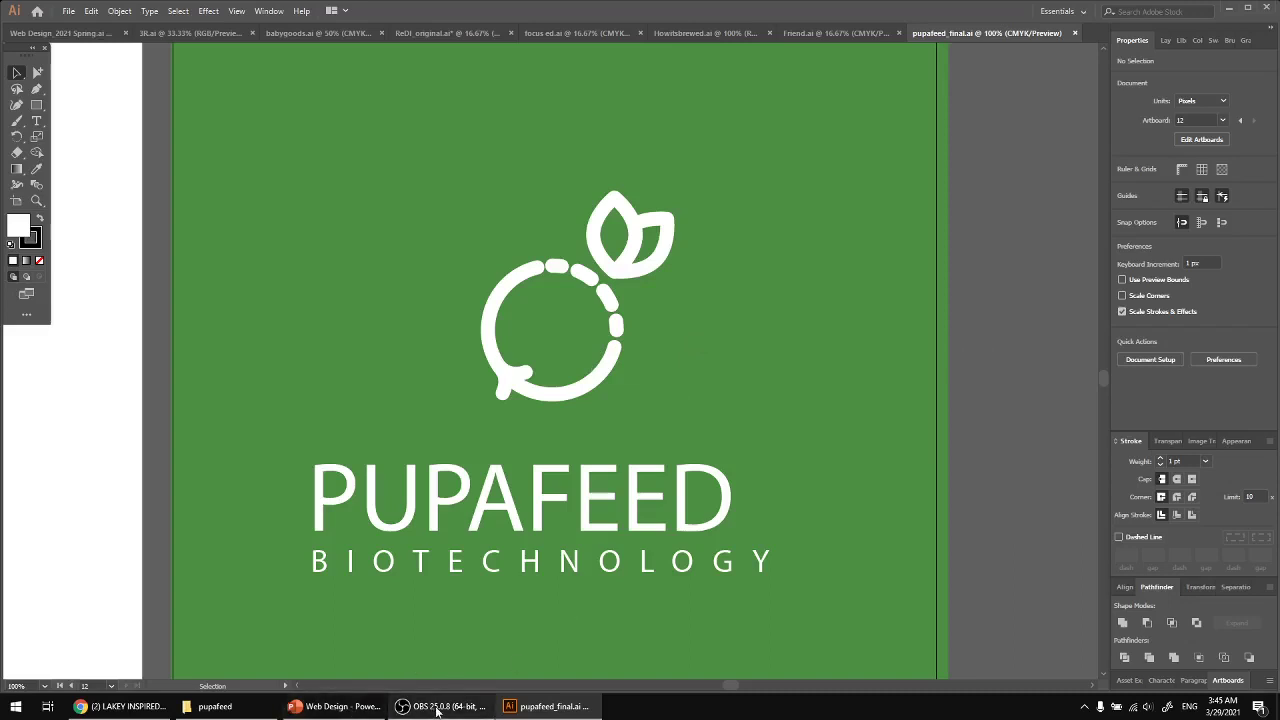
Open the pupafeed Illustrator file from the pupafeed folder, ignoring all missing linked images
left_click(246, 712)
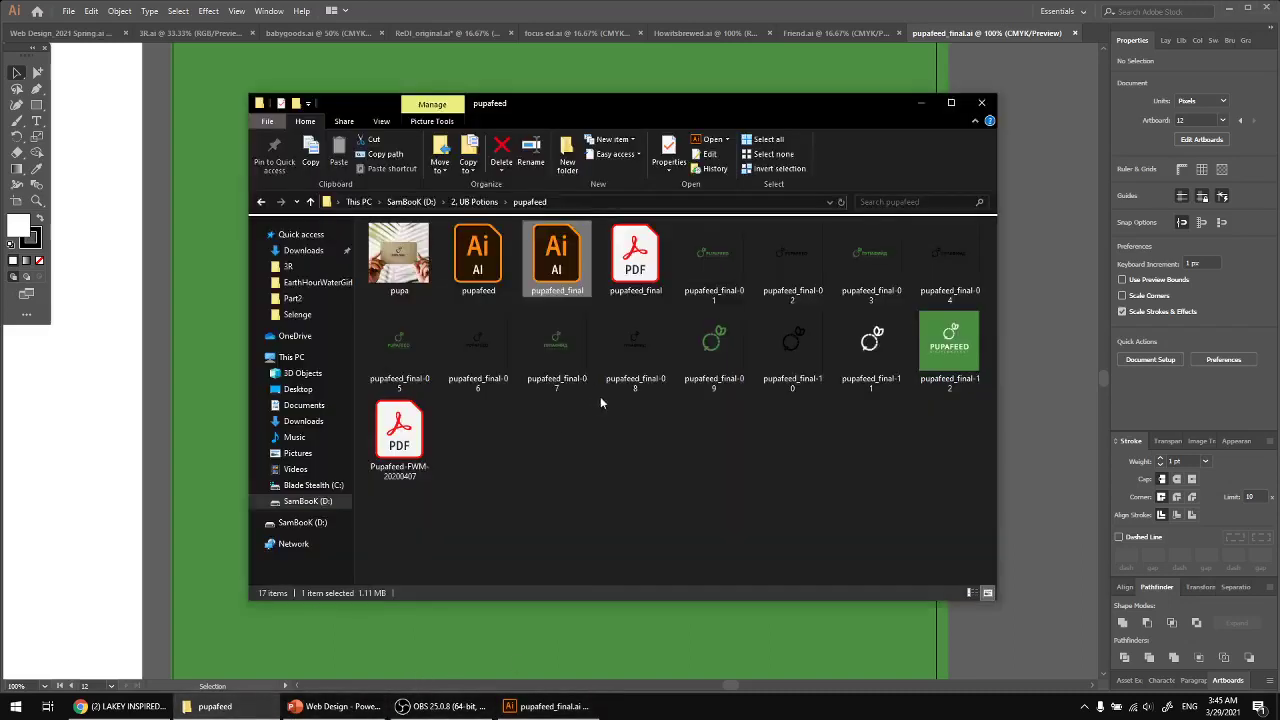
double_click(475, 272)
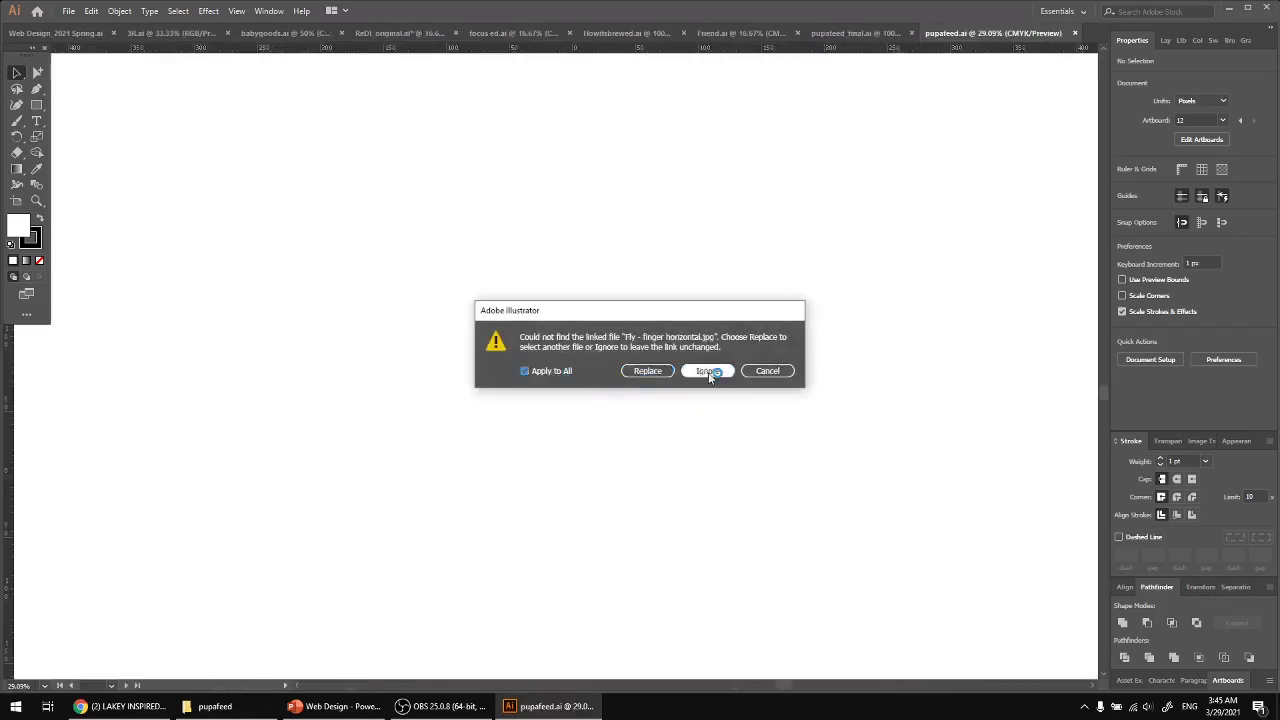
left_click(708, 371)
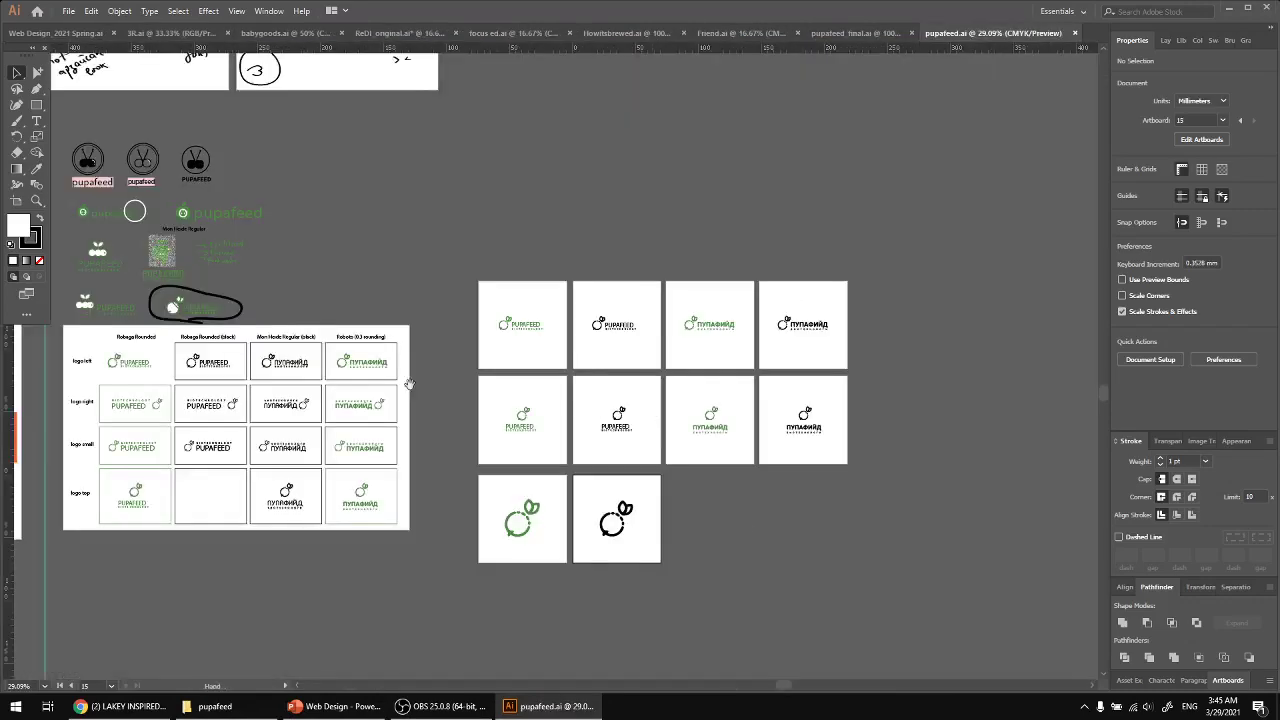
Survey the pupafeed working file from the hand-drawn sketches to the logo variation sheets, and return to the sketches
mouse_move(409, 384)
left_mouse_down()
mouse_move(543, 483)
mouse_move(550, 505)
left_mouse_up()
mouse_move(437, 299)
left_mouse_down()
mouse_move(652, 436)
mouse_move(646, 311)
mouse_move(654, 420)
mouse_move(683, 504)
left_mouse_up()
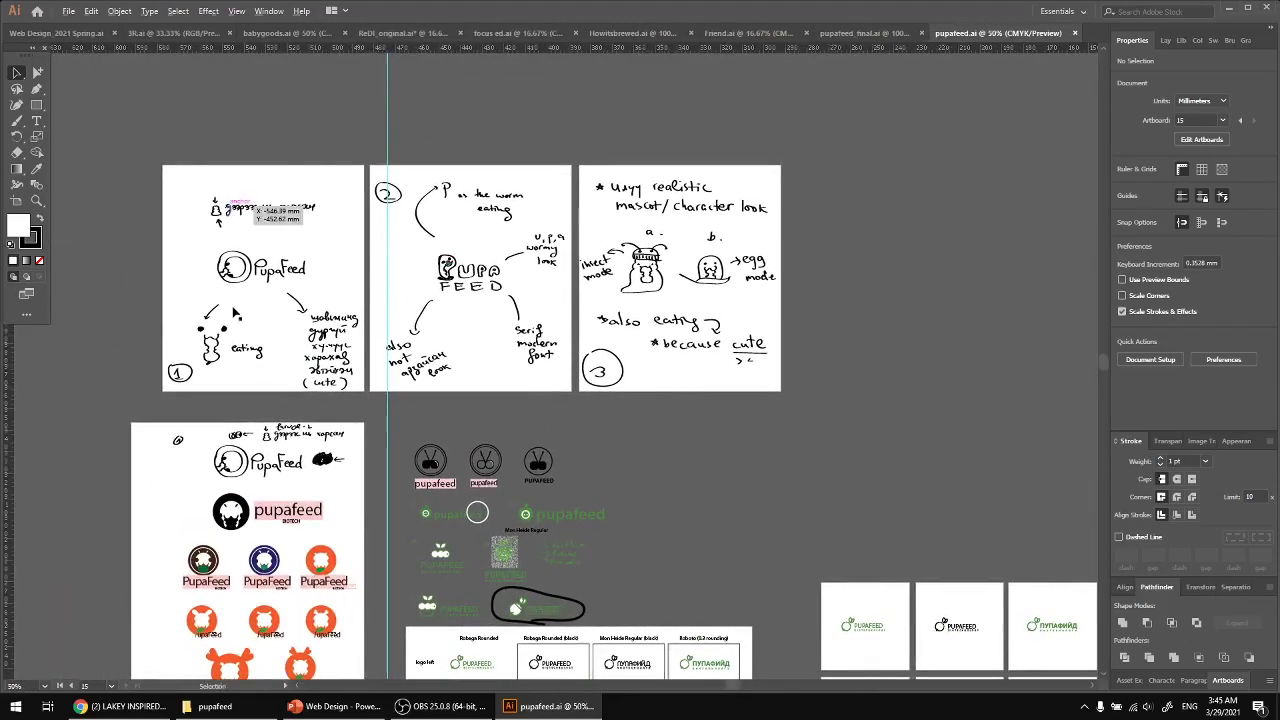
scroll(225, 244, "up", 4)
scroll(265, 310, "down", 3)
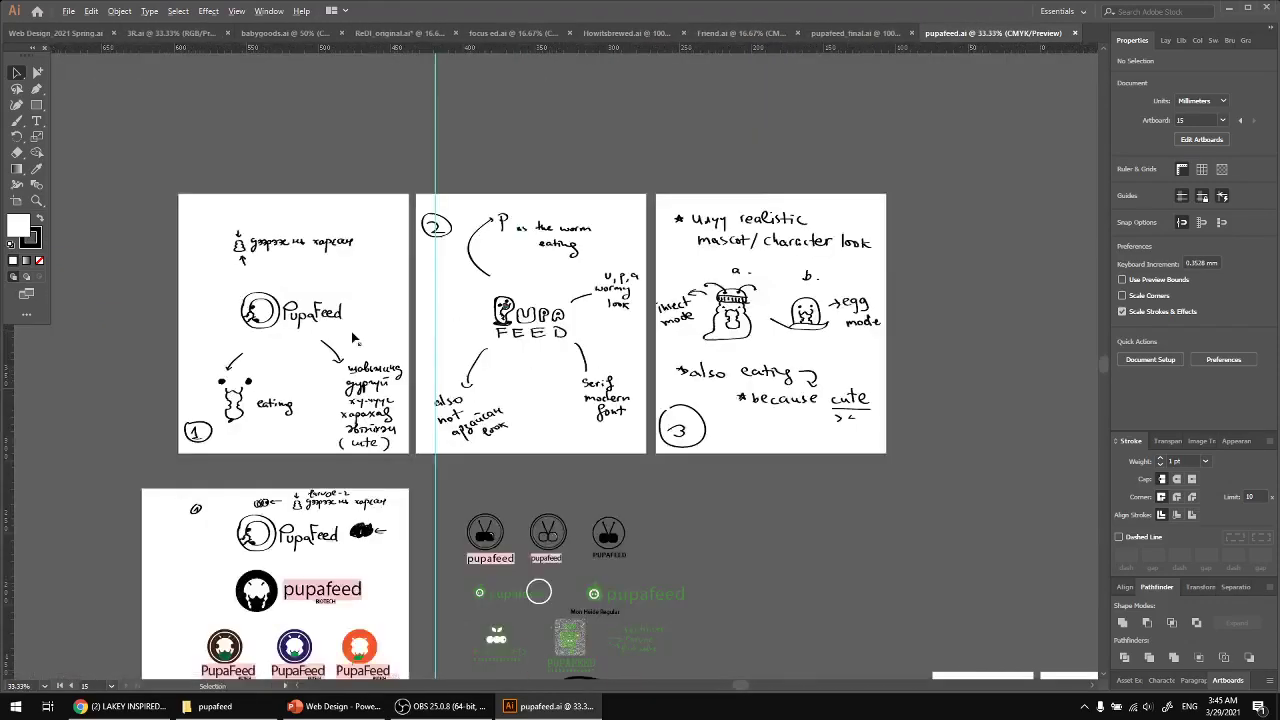
left_click_drag(678, 422, 237, 86)
left_click_drag(750, 366, 410, 137)
scroll(392, 355, "up", 3)
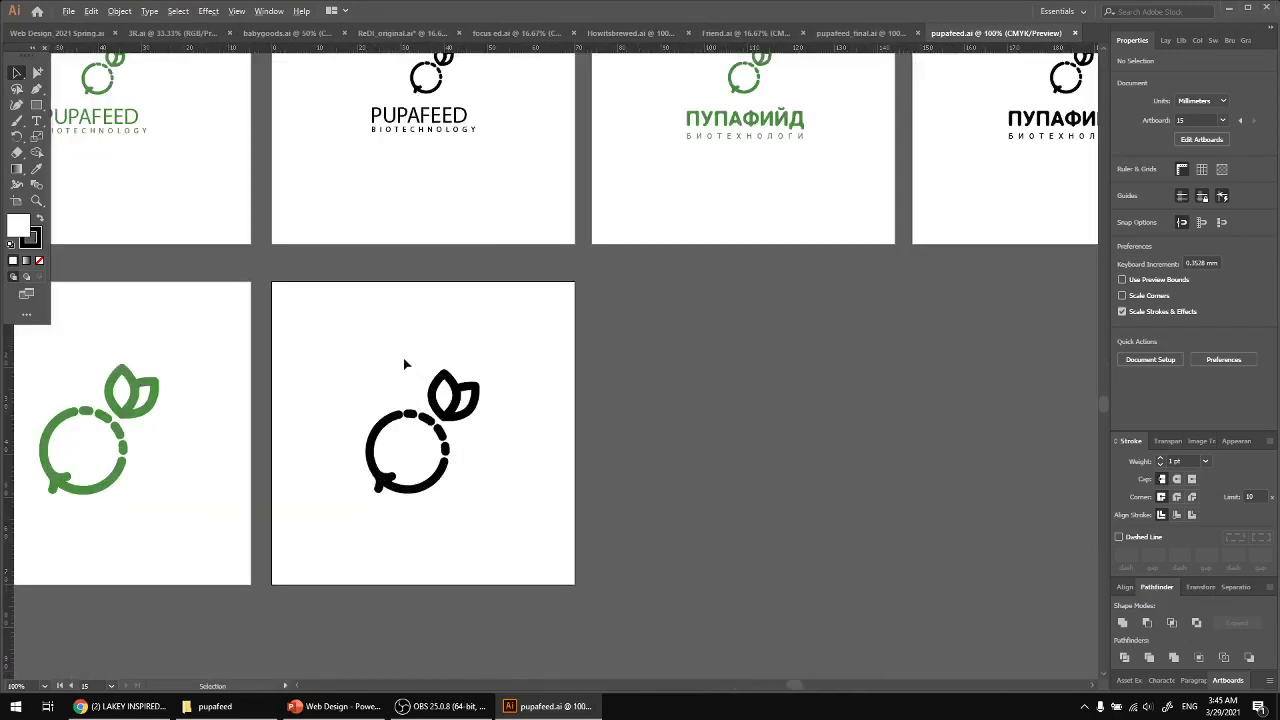
scroll(405, 362, "down", 2)
left_click_drag(311, 331, 688, 450)
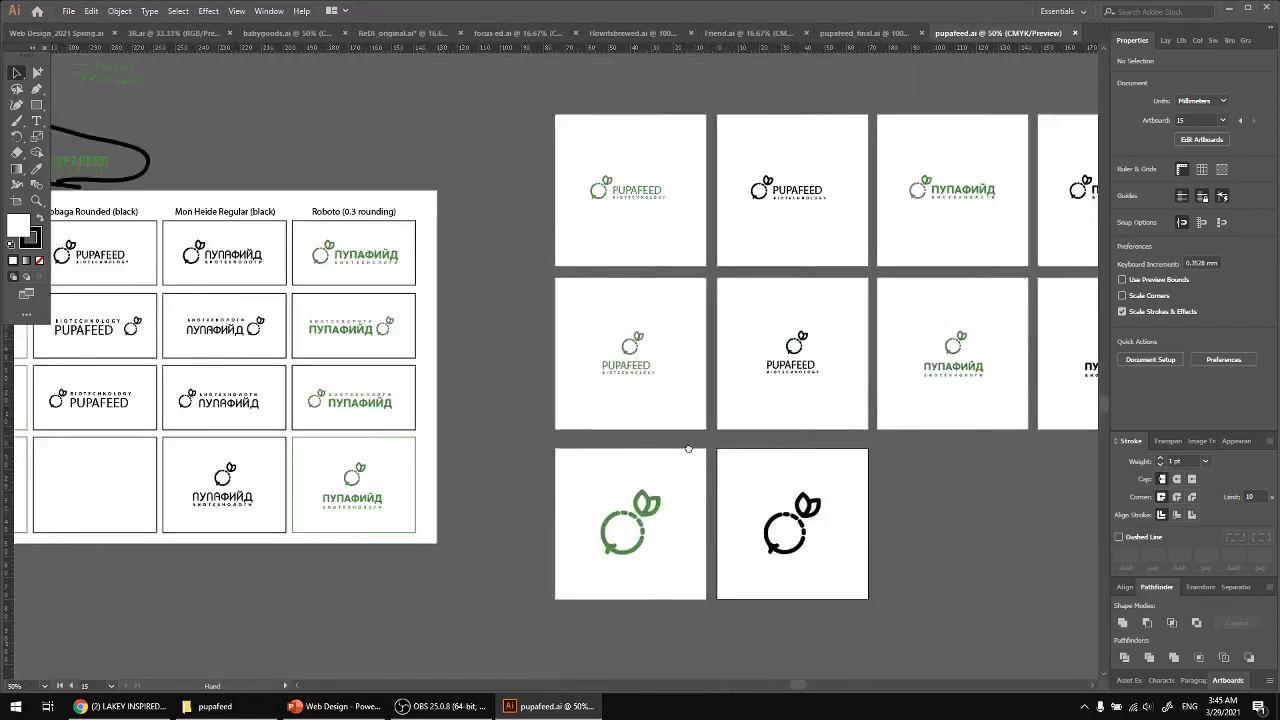
left_click_drag(482, 386, 769, 463)
mouse_move(160, 285)
left_mouse_down()
mouse_move(251, 419)
mouse_move(412, 500)
mouse_move(286, 331)
mouse_move(751, 377)
mouse_move(751, 537)
mouse_move(625, 490)
mouse_move(643, 562)
left_mouse_up()
mouse_move(733, 312)
left_mouse_down()
mouse_move(681, 412)
mouse_move(513, 486)
mouse_move(469, 562)
left_mouse_up()
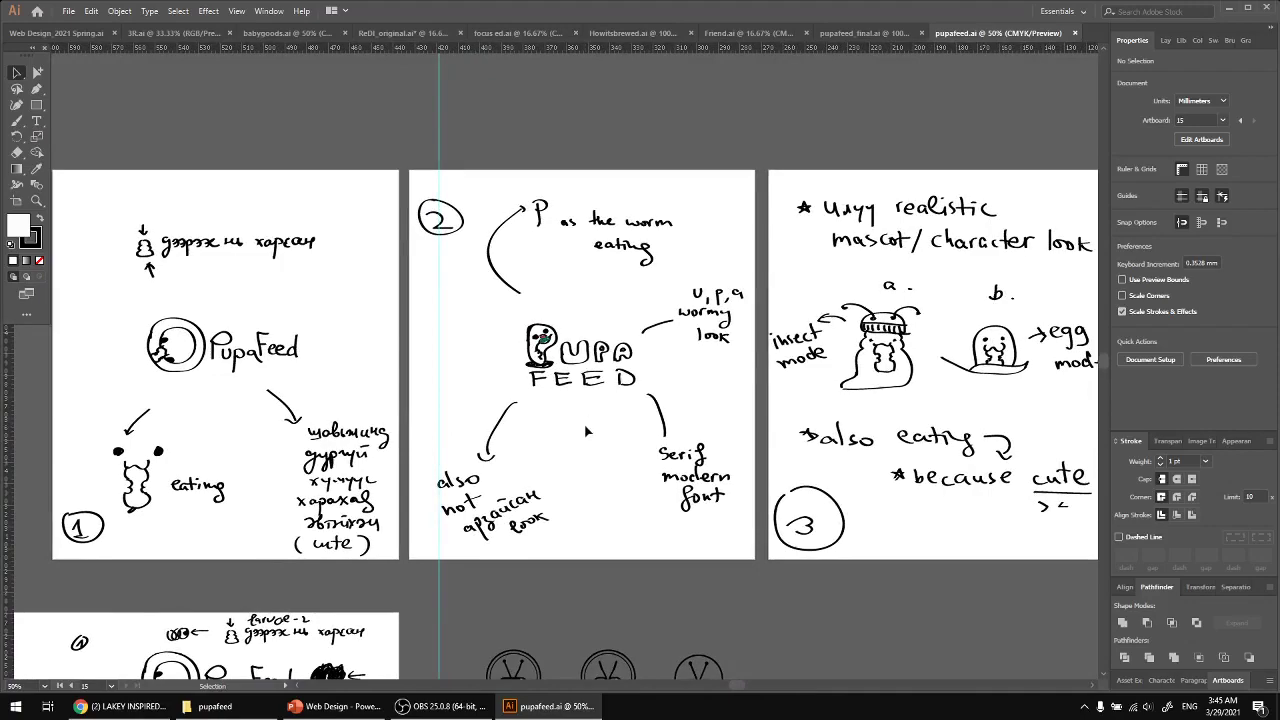
Examine hand-drawn concept 1 up close, including the PupaFeed ring with the eating larva and its notes
mouse_move(586, 431)
left_mouse_down()
mouse_move(534, 426)
mouse_move(599, 410)
mouse_move(570, 417)
left_mouse_up()
scroll(196, 350, "up", 2)
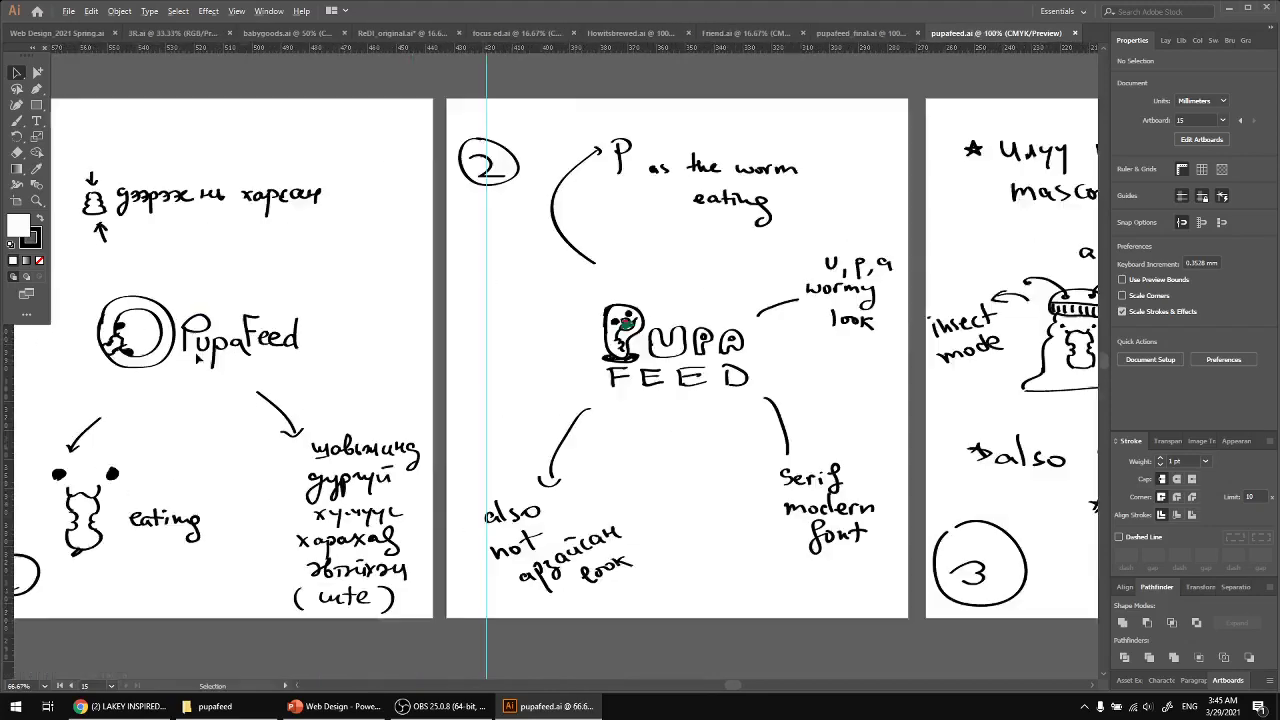
left_click_drag(194, 403, 320, 442)
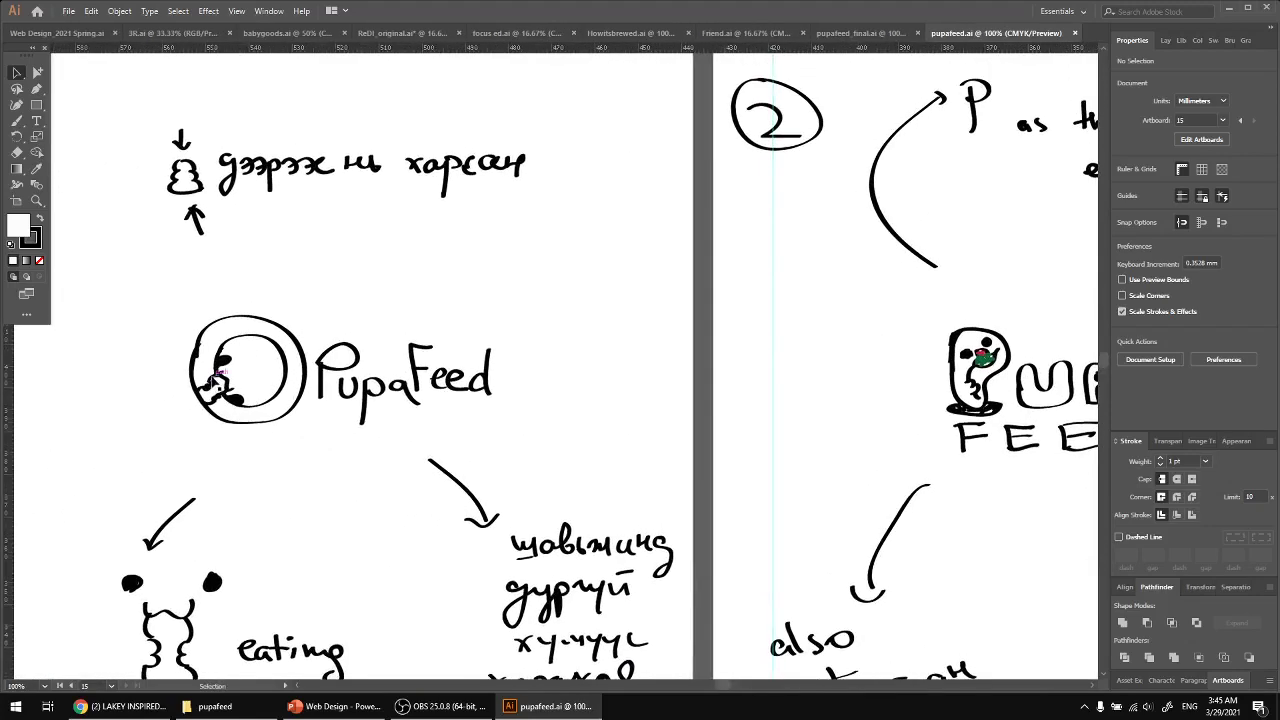
scroll(220, 380, "up", 1)
scroll(291, 403, "up", 1)
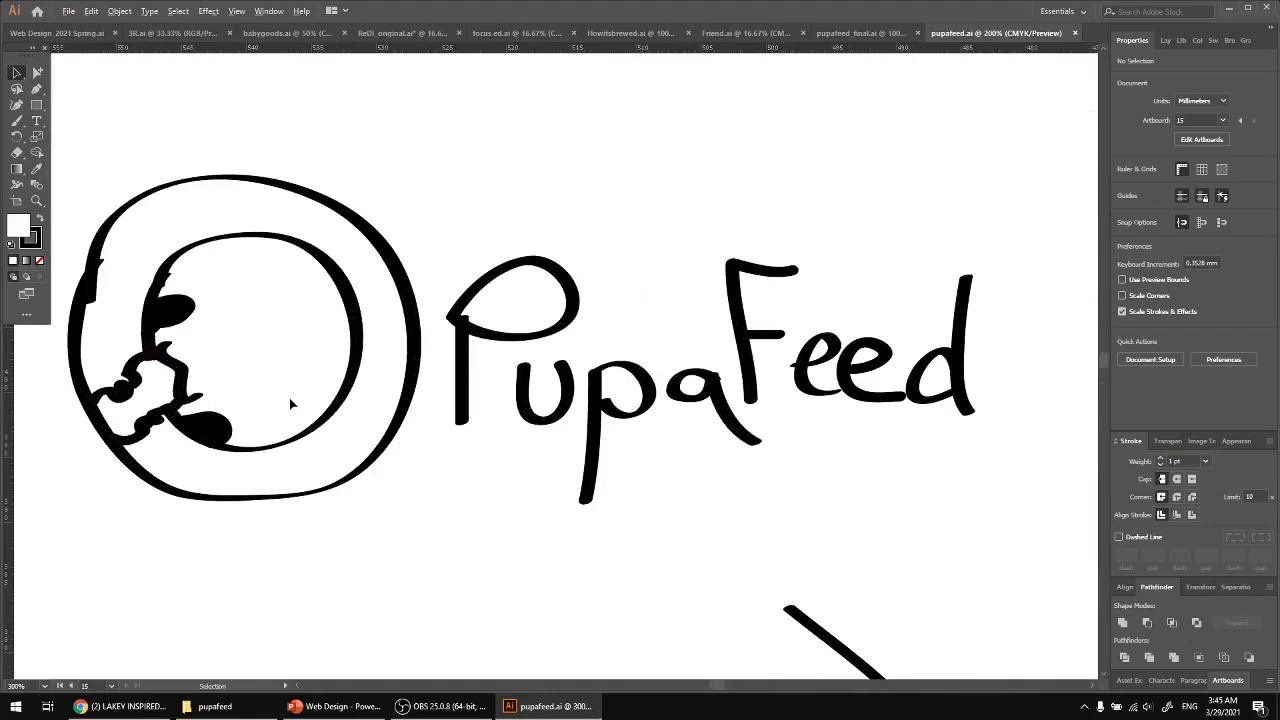
scroll(285, 402, "down", 1)
scroll(277, 400, "up", 2)
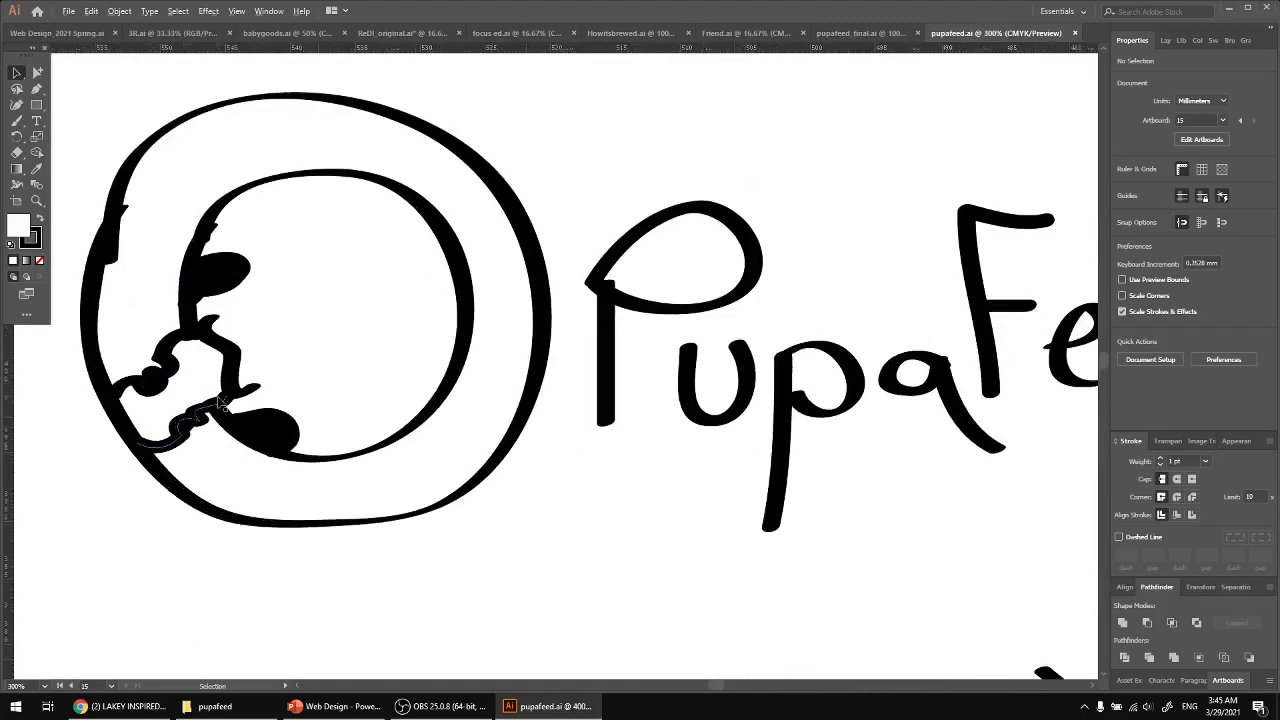
scroll(221, 402, "down", 1)
scroll(221, 403, "down", 2)
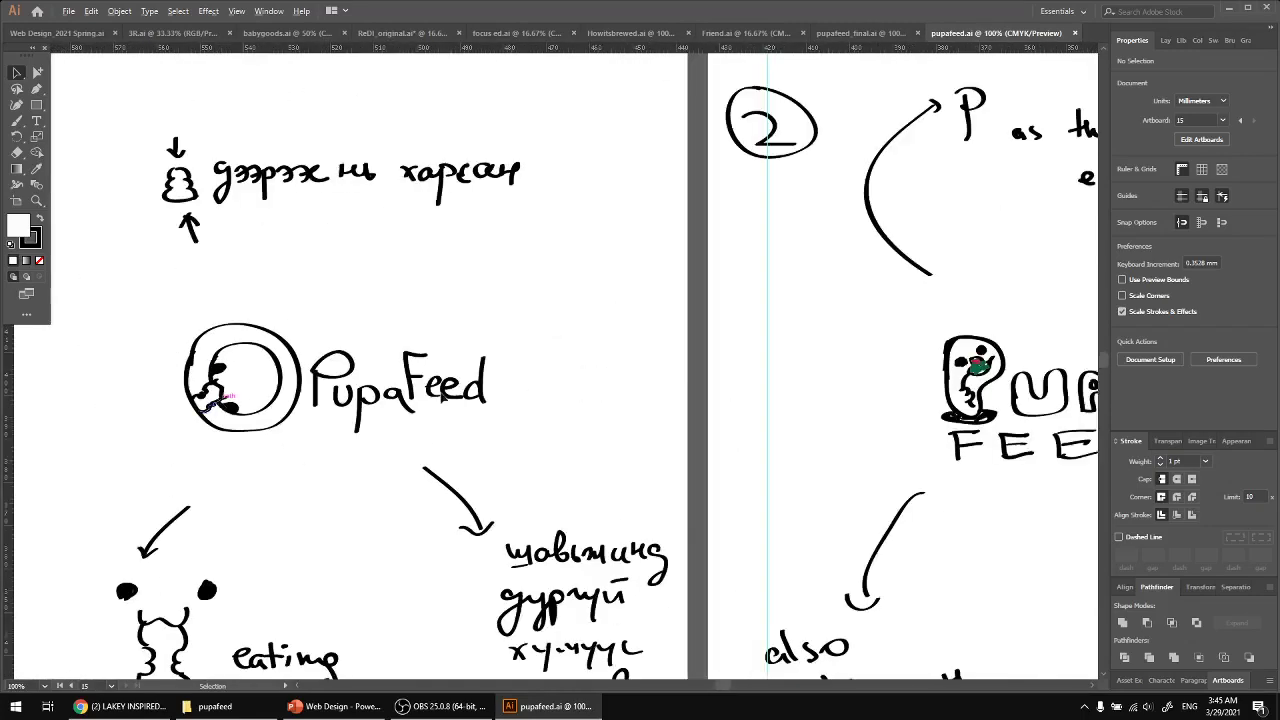
left_click_drag(556, 402, 550, 237)
left_click_drag(965, 343, 837, 340)
left_click_drag(126, 517, 50, 465)
scroll(440, 385, "up", 2)
scroll(453, 411, "down", 1)
Examine hand-drawn concept 2, where the letter P is a worm eating beside the wormy UPA letters
left_click_drag(1065, 355, 382, 461)
scroll(381, 460, "up", 2)
scroll(351, 480, "up", 2)
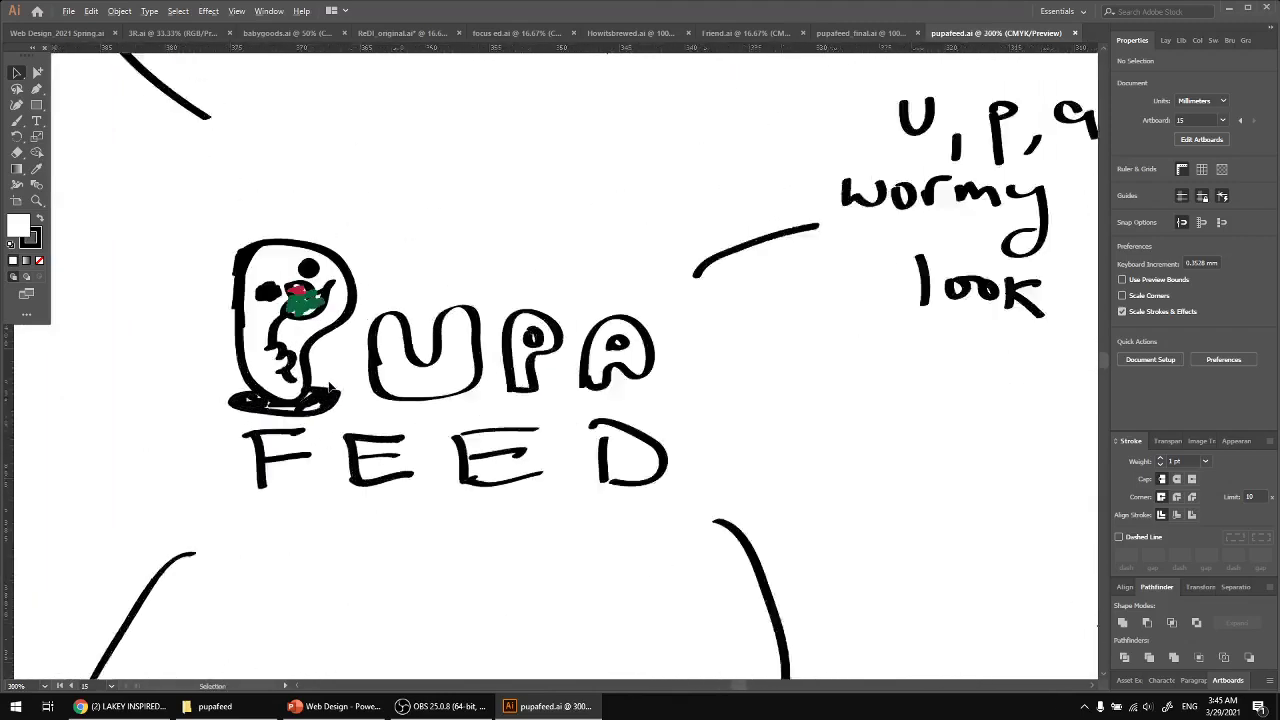
scroll(353, 422, "down", 1)
scroll(313, 318, "up", 2)
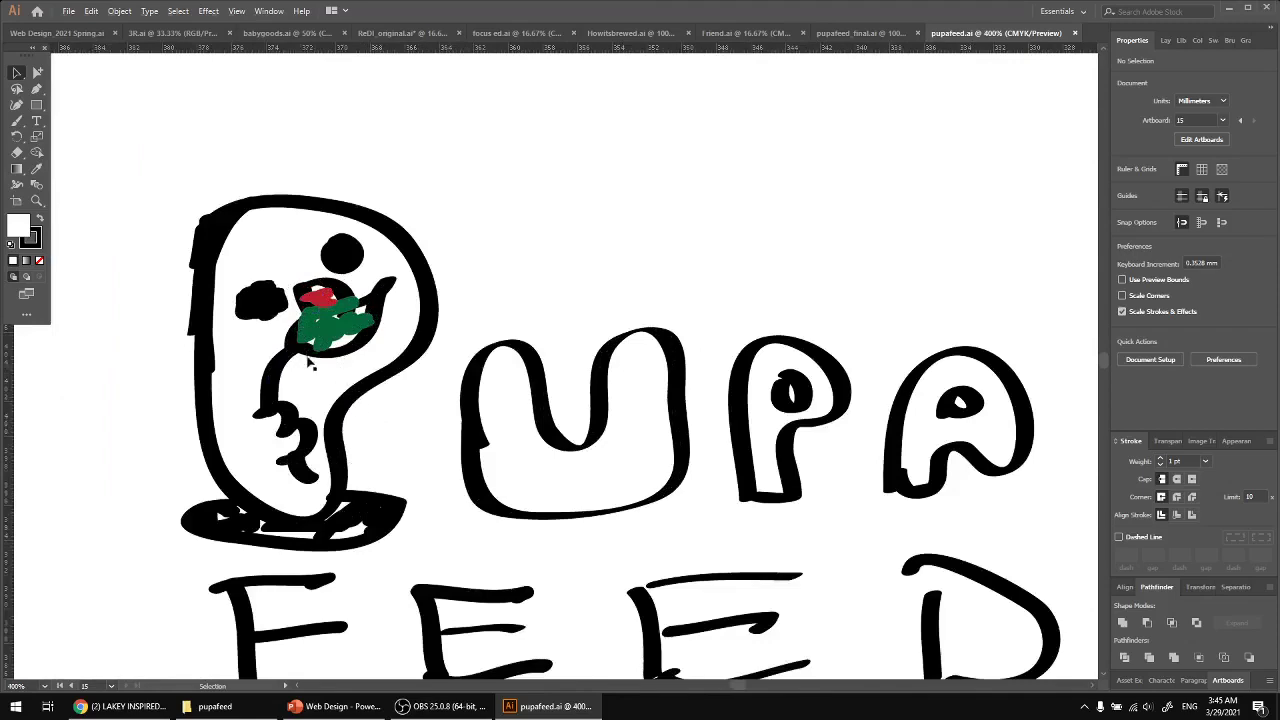
scroll(310, 365, "down", 3)
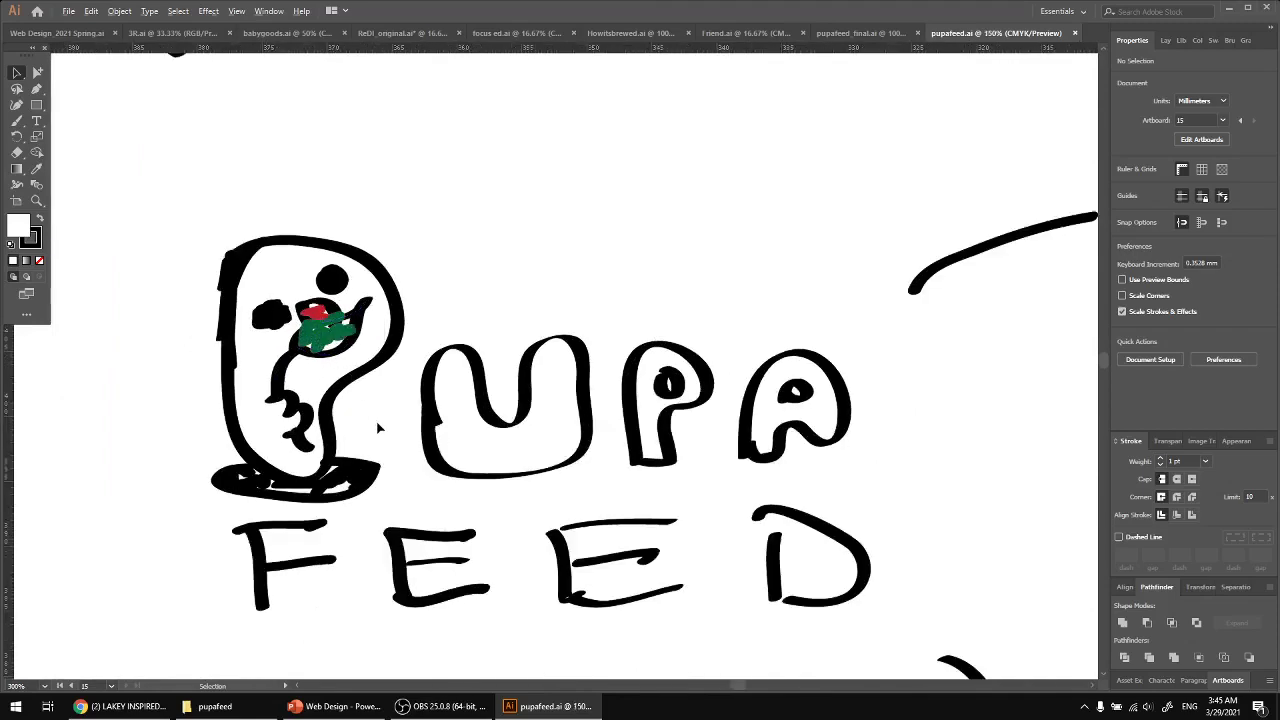
scroll(379, 428, "down", 2)
Examine the egg mode mascot drawing in hand-drawn concept 3
left_click_drag(588, 462, 36, 417)
scroll(436, 373, "up", 2)
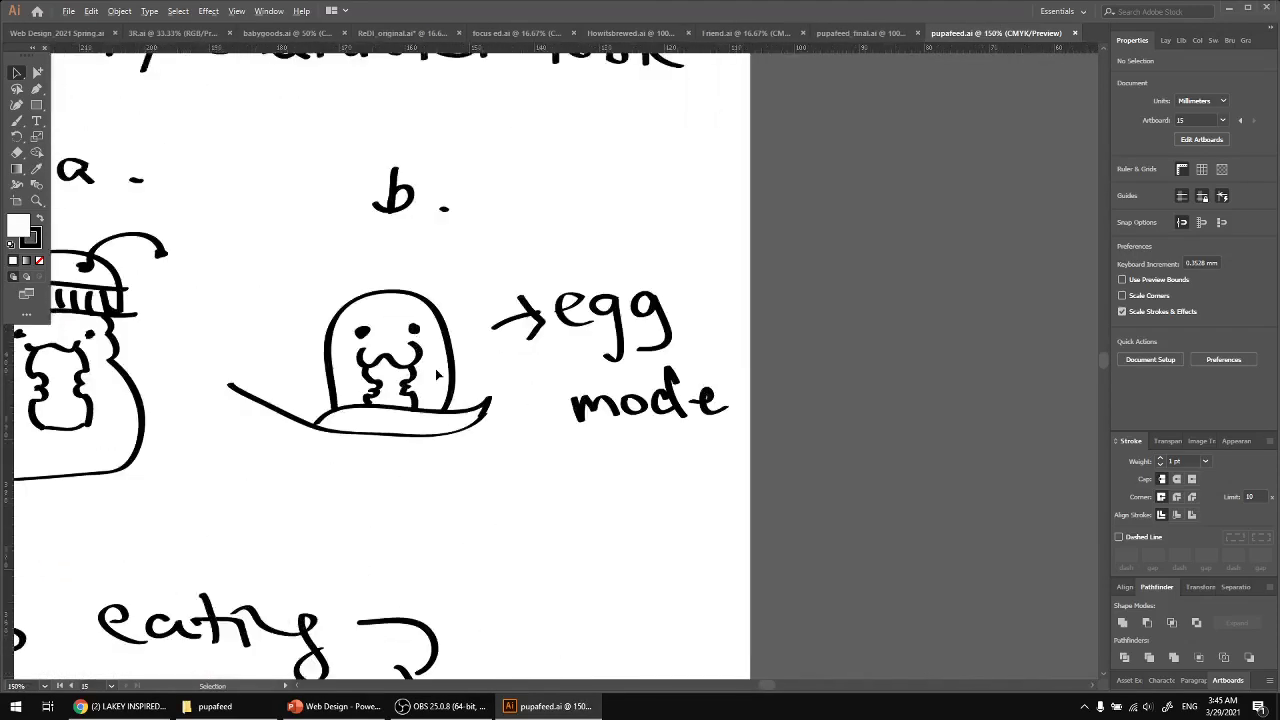
scroll(455, 417, "down", 2)
Examine the three circular black pupafeed logo drafts with insect antennae below the sketches
left_click_drag(371, 481, 725, 201)
left_click_drag(523, 403, 775, 236)
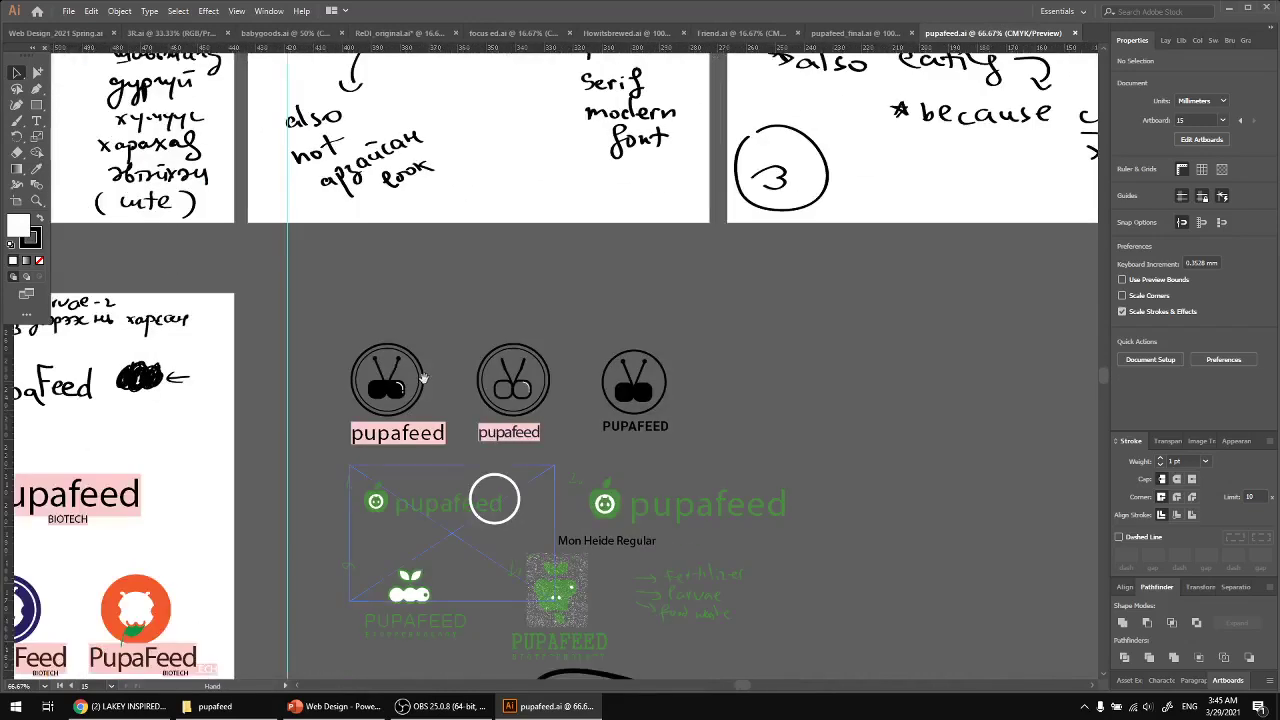
left_click_drag(310, 354, 324, 314)
scroll(459, 368, "up", 2)
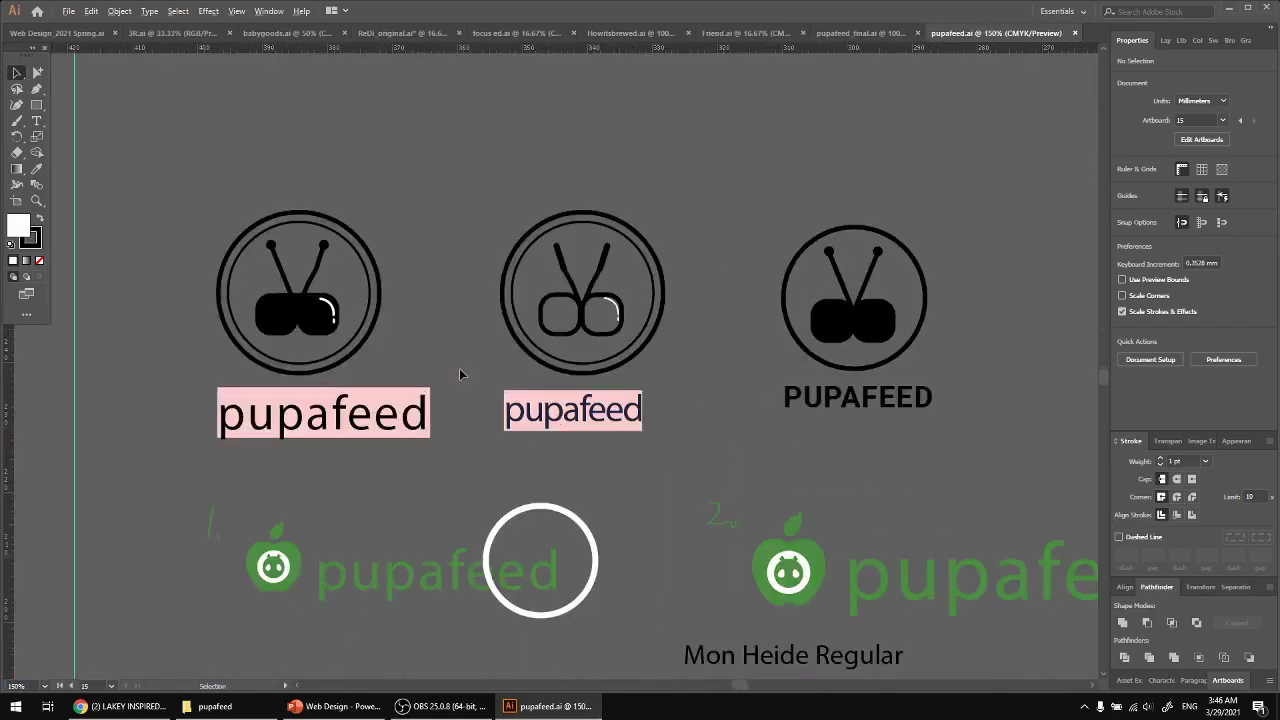
left_click_drag(426, 356, 159, 364)
scroll(150, 360, "right", 4)
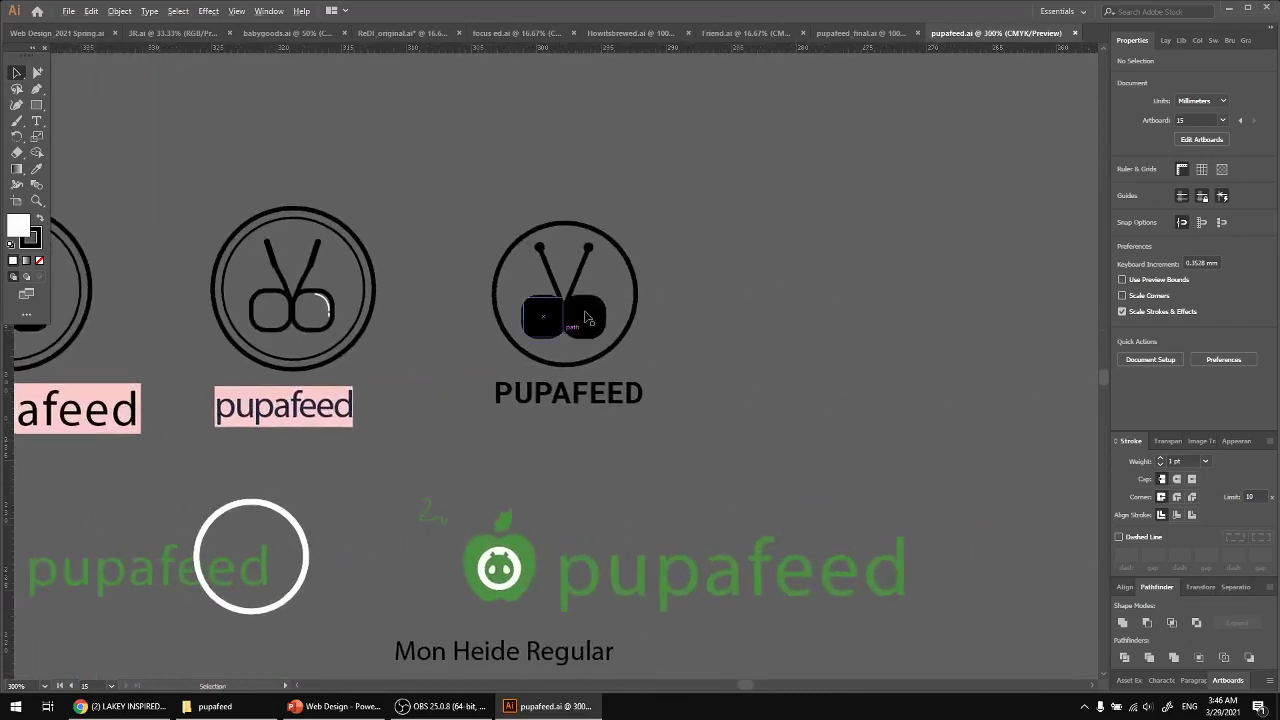
scroll(587, 318, "up", 2)
scroll(589, 318, "down", 2)
Examine green logo draft 1, the apple with a larva face beside the pupafeed lettering
left_click_drag(288, 520, 715, 280)
left_click_drag(546, 392, 438, 340)
scroll(308, 271, "up", 3)
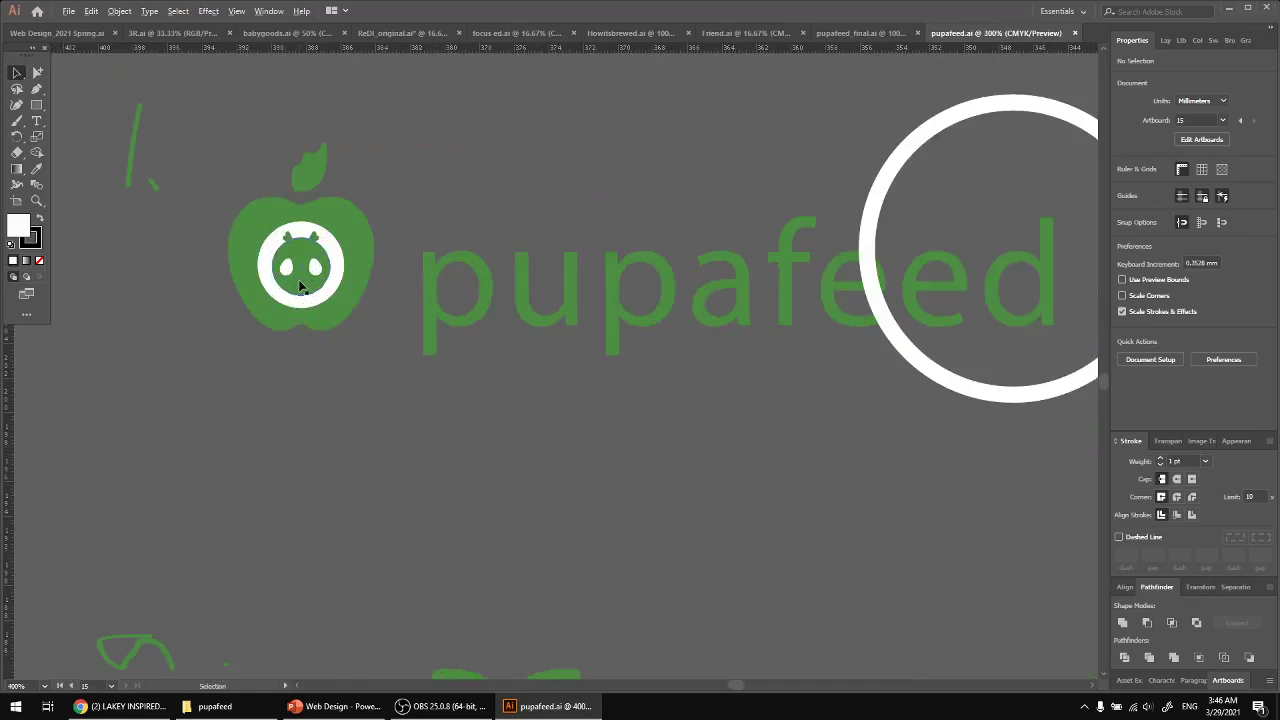
scroll(299, 287, "down", 2)
Examine the sprouting worm logo draft and compare it with the textured apple draft b and its PUPAFEED lettering
left_click_drag(653, 386, 606, 190)
scroll(358, 390, "up", 2)
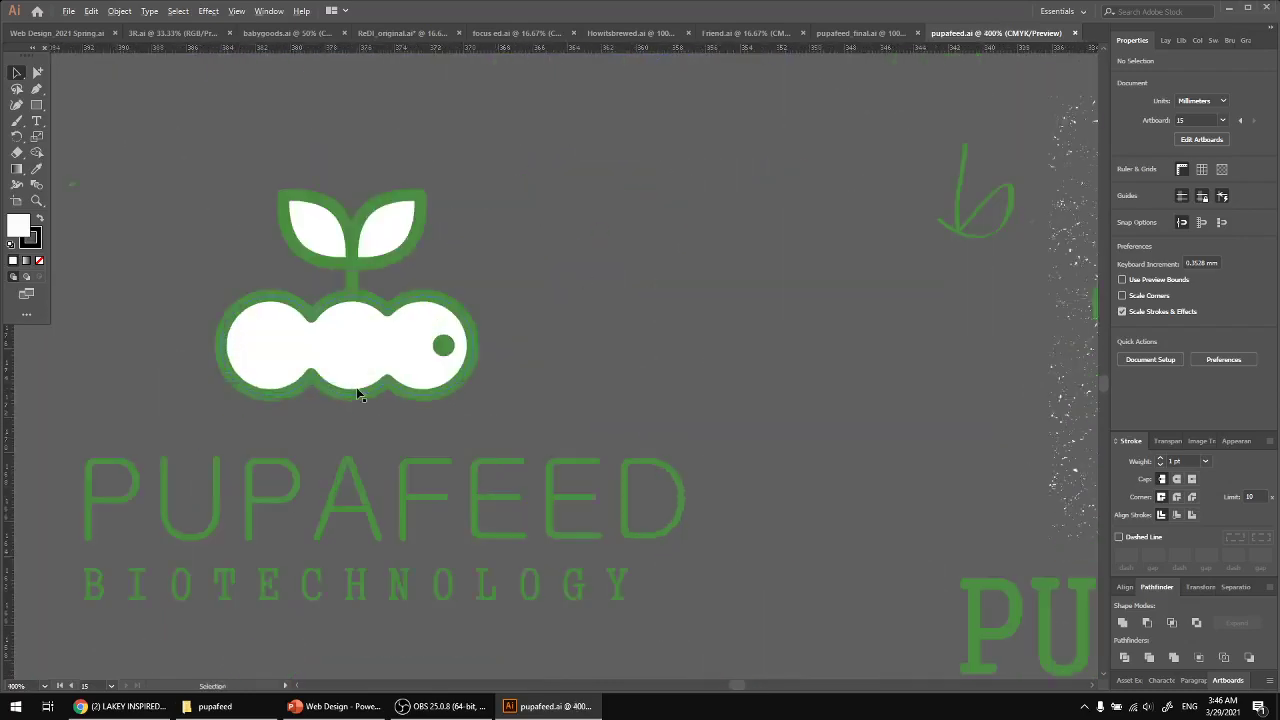
scroll(358, 393, "down", 3)
scroll(466, 286, "down", 2)
scroll(466, 286, "right", 2)
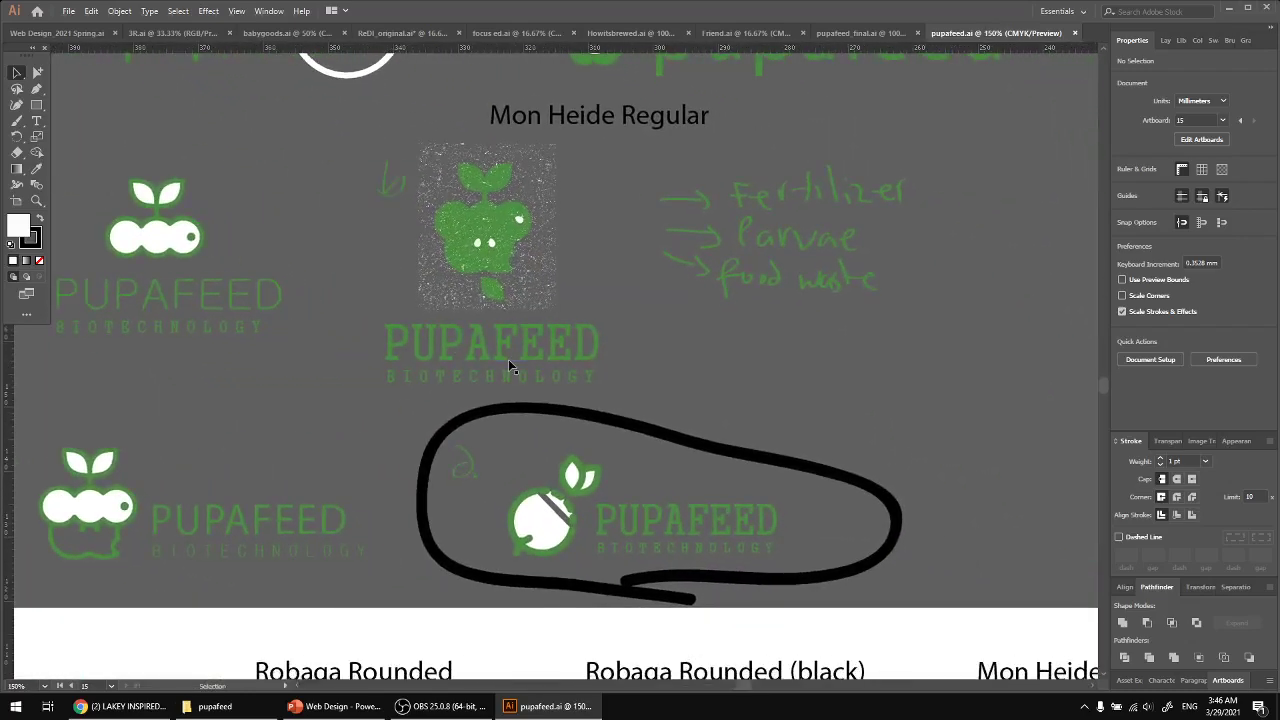
left_click(508, 362)
left_click(706, 352)
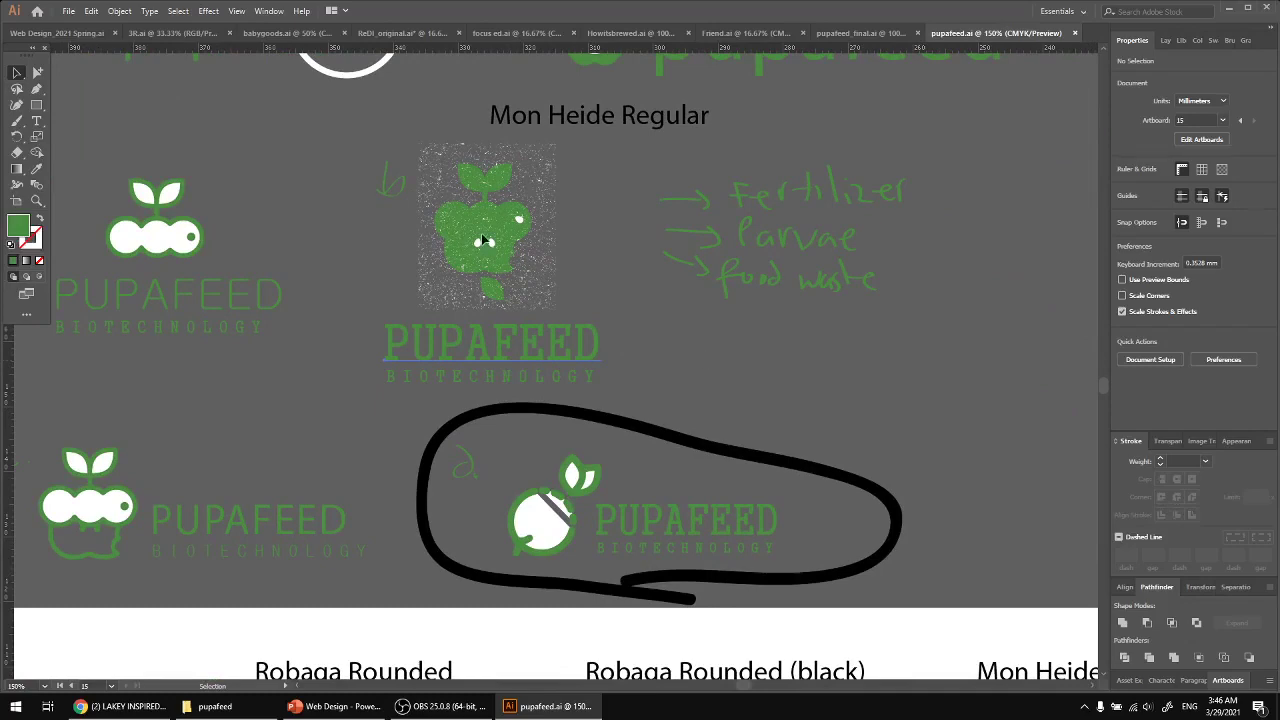
Examine the white eyes and bite mark on the textured green apple of draft b
scroll(482, 236, "up", 3)
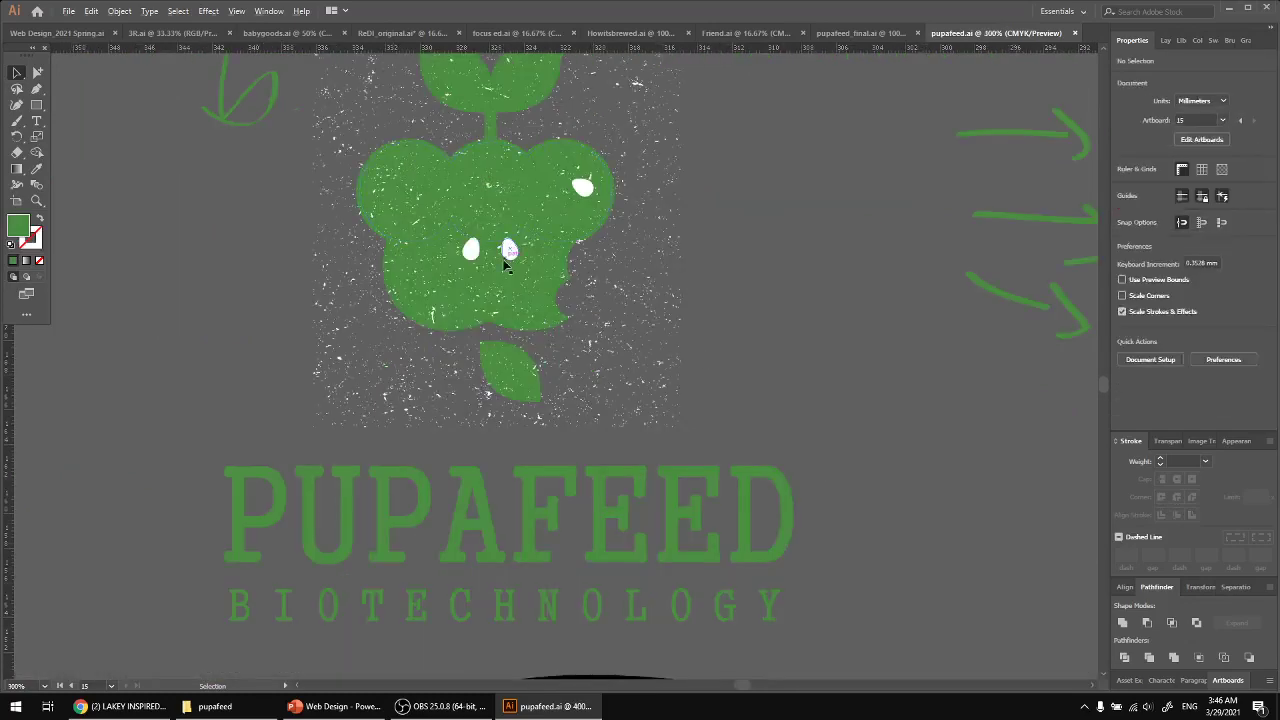
scroll(504, 264, "down", 2)
left_click_drag(750, 370, 613, 105)
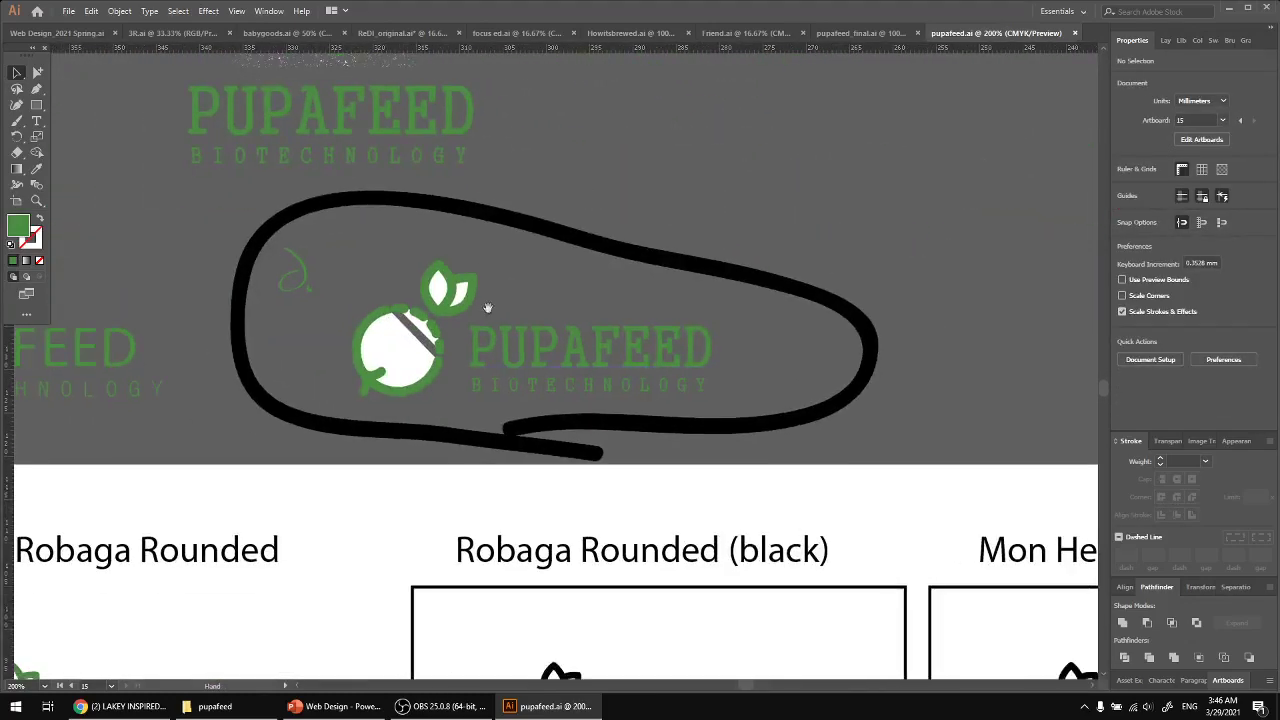
Examine draft c, the sprouting worm on a bitten apple outline beside the PUPAFEED lettering
left_click_drag(395, 347, 955, 324)
scroll(340, 333, "up", 2)
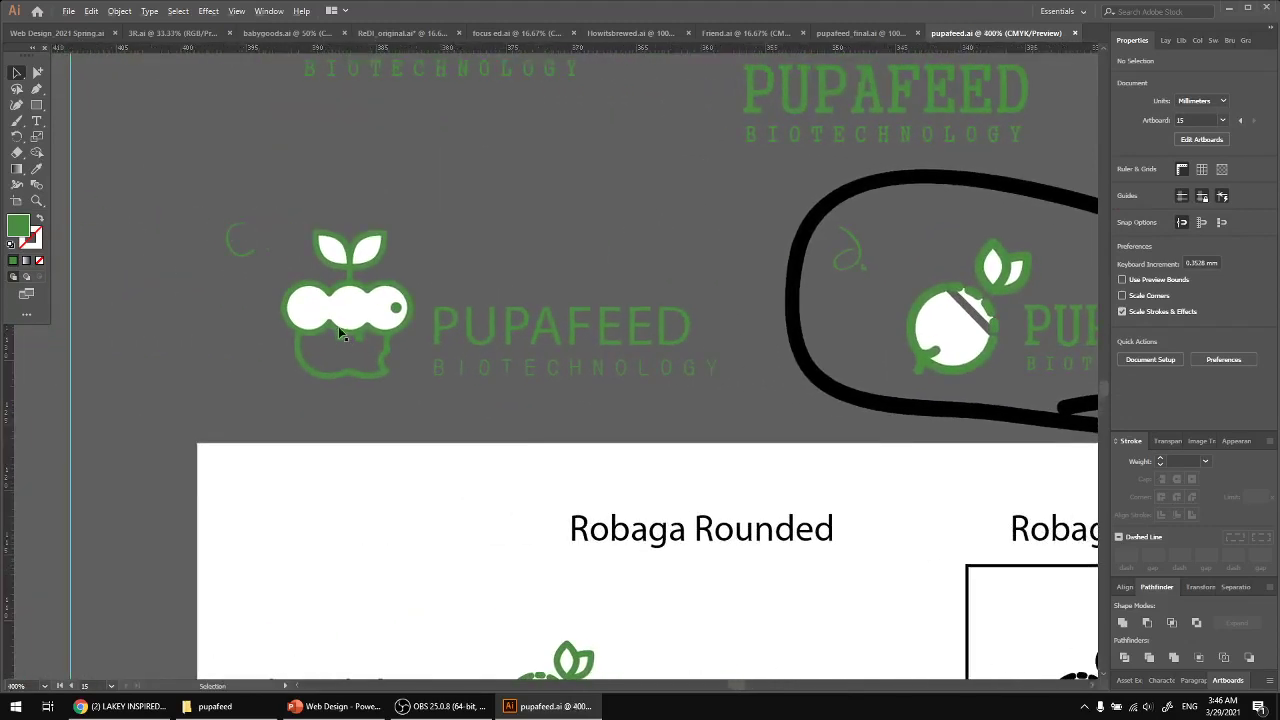
scroll(340, 333, "up", 2)
scroll(549, 418, "down", 1)
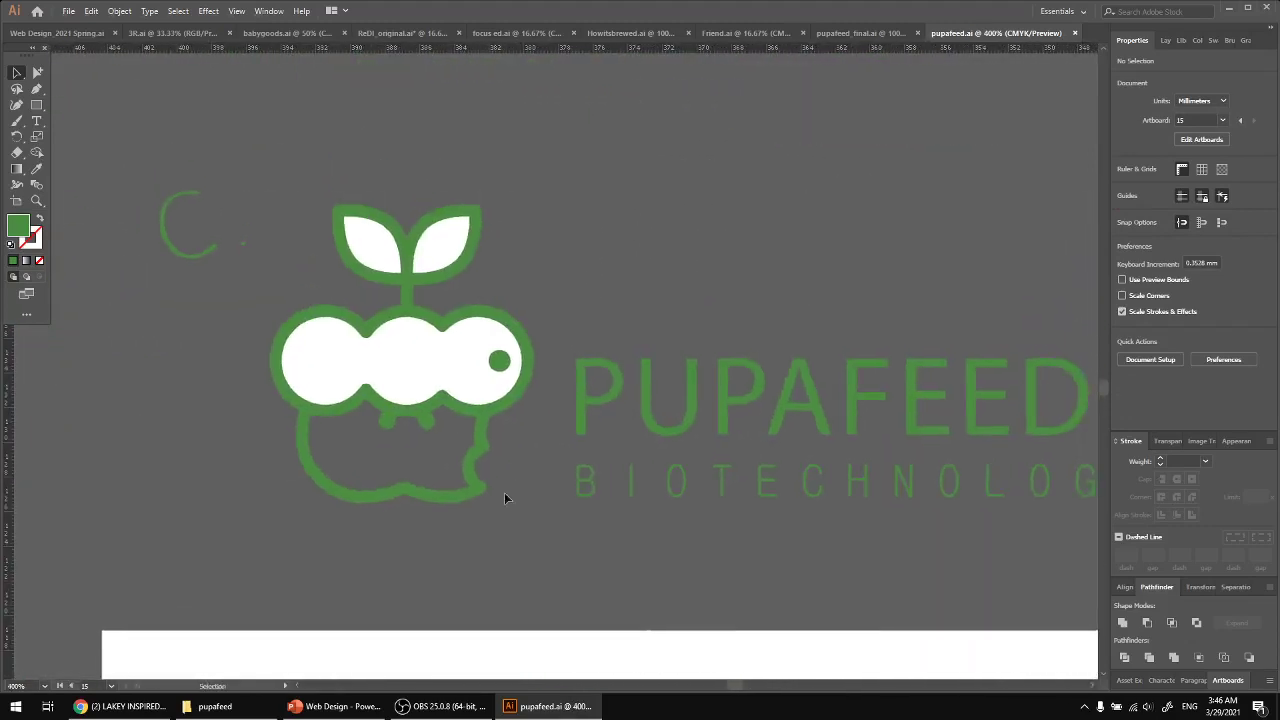
left_click_drag(283, 436, 282, 434)
left_click(718, 540)
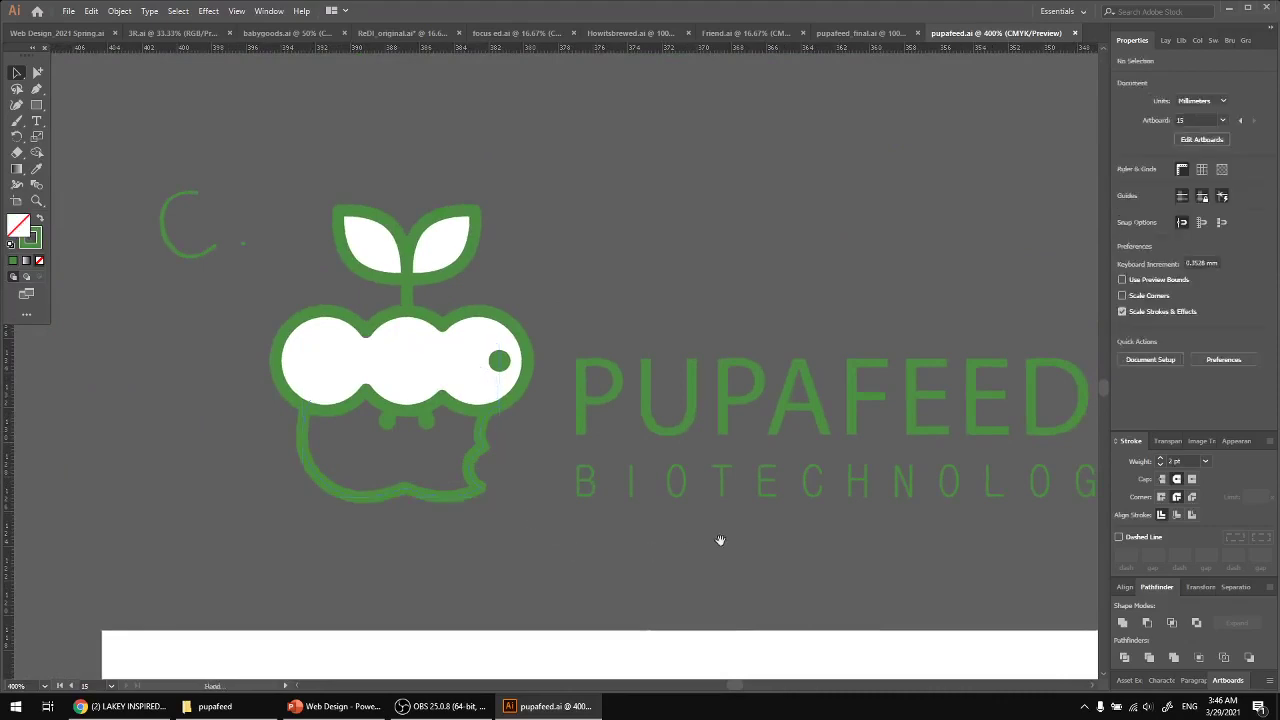
Examine the circled draft with the round larva fruit, two leaves and slab-serif PUPAFEED BIOTECHNOLOGY lettering
left_click_drag(720, 540, 23, 482)
left_click_drag(830, 494, 214, 514)
left_click_drag(492, 486, 143, 492)
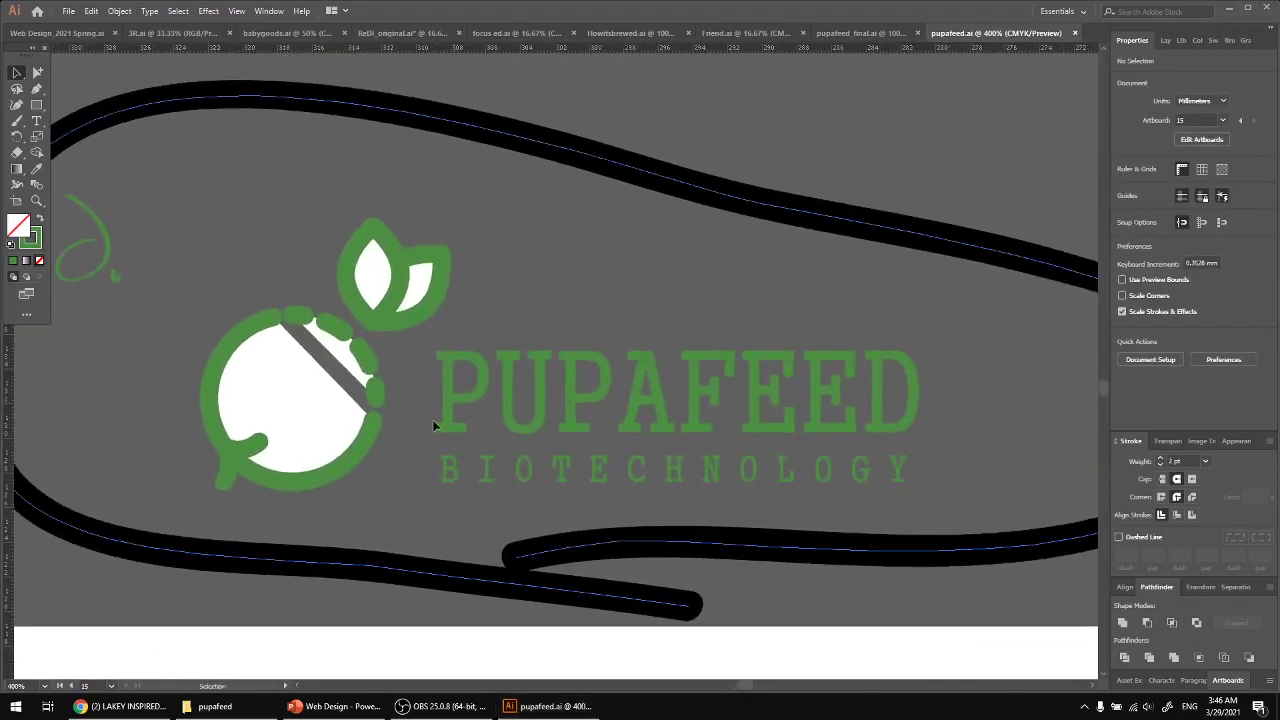
scroll(388, 450, "down", 1)
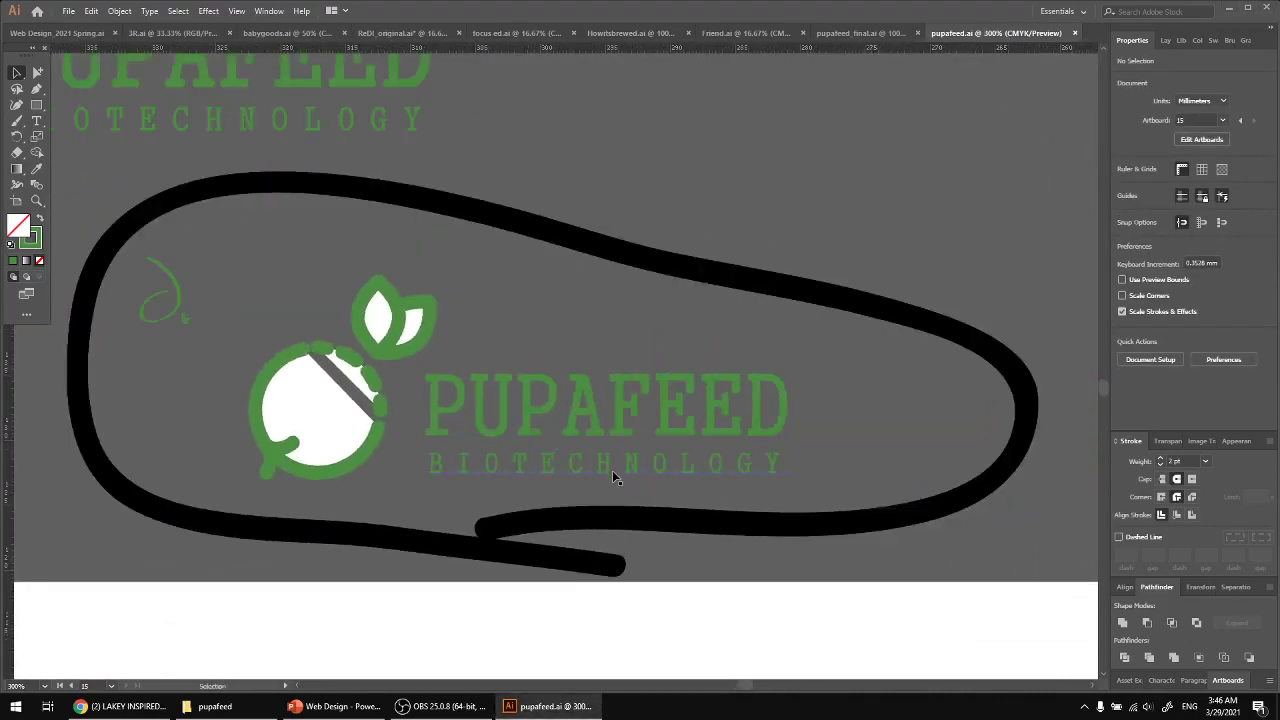
left_click(778, 446)
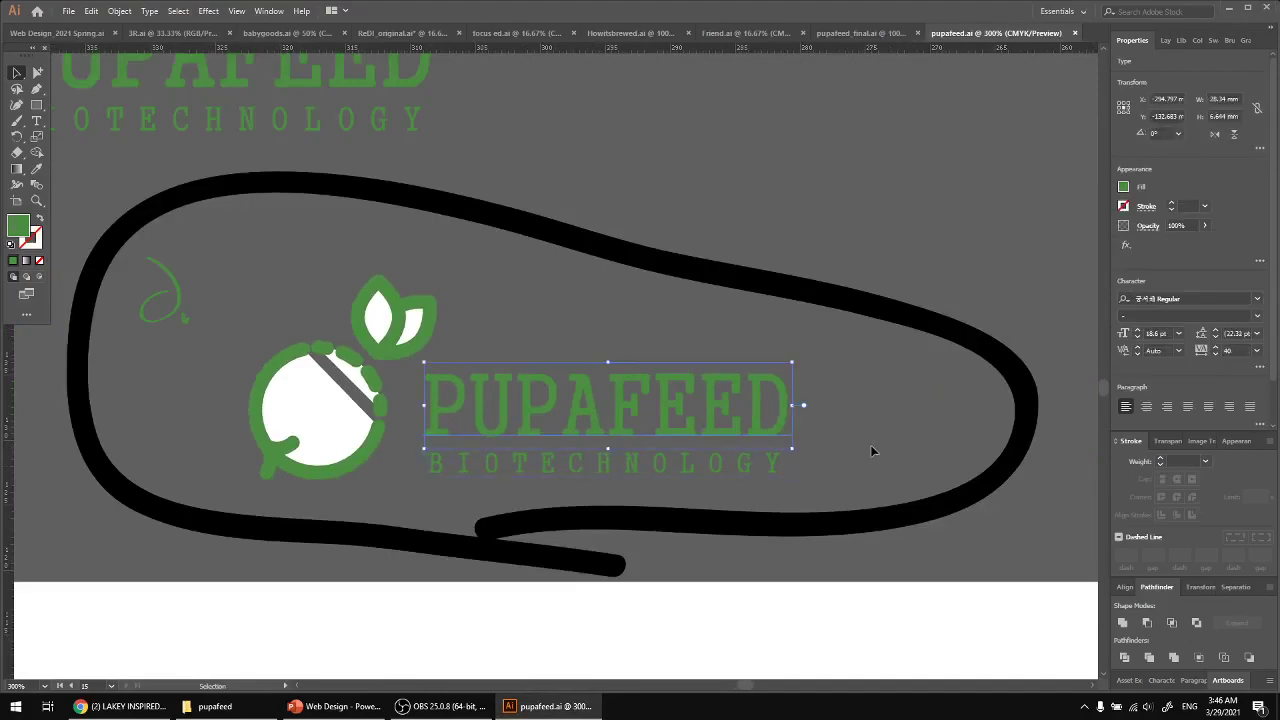
Review the final pupafeed logo chart, comparing the left, right, small and top layouts across the four font columns
left_click_drag(616, 484, 580, 74)
scroll(550, 309, "down", 2)
left_click_drag(384, 349, 582, 118)
scroll(569, 224, "down", 5)
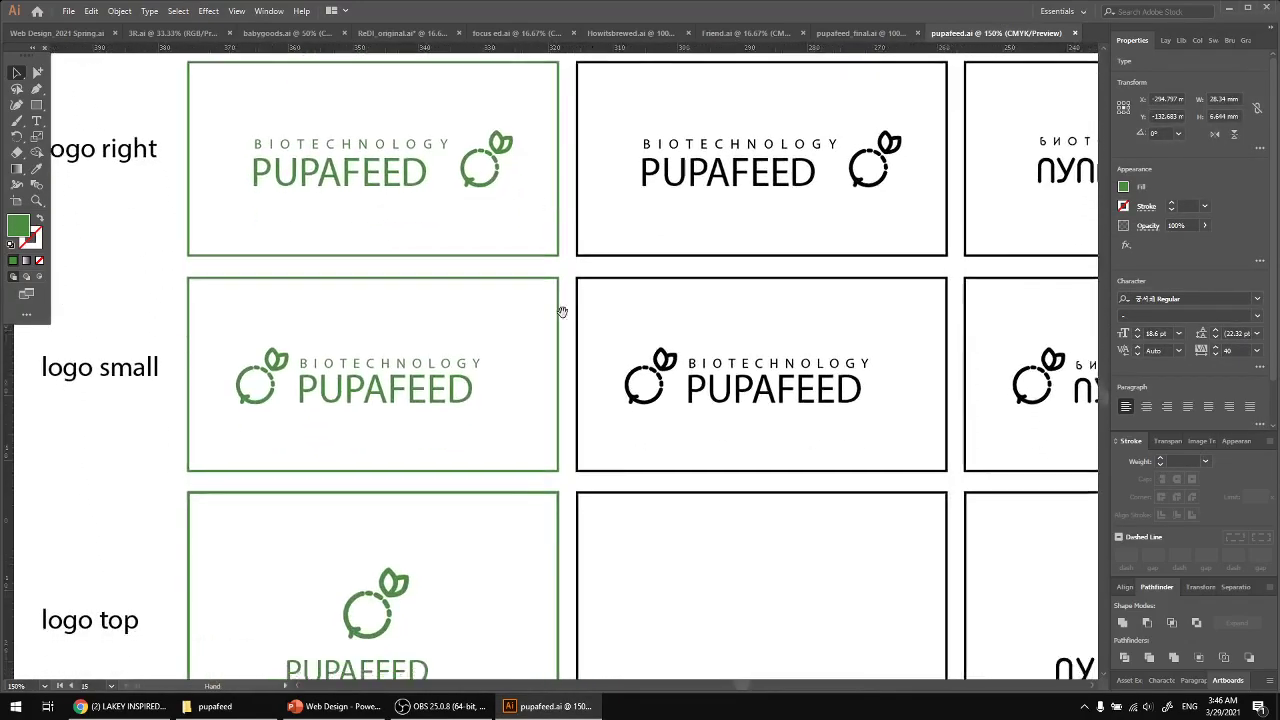
left_click_drag(557, 280, 406, 471)
scroll(541, 359, "down", 1)
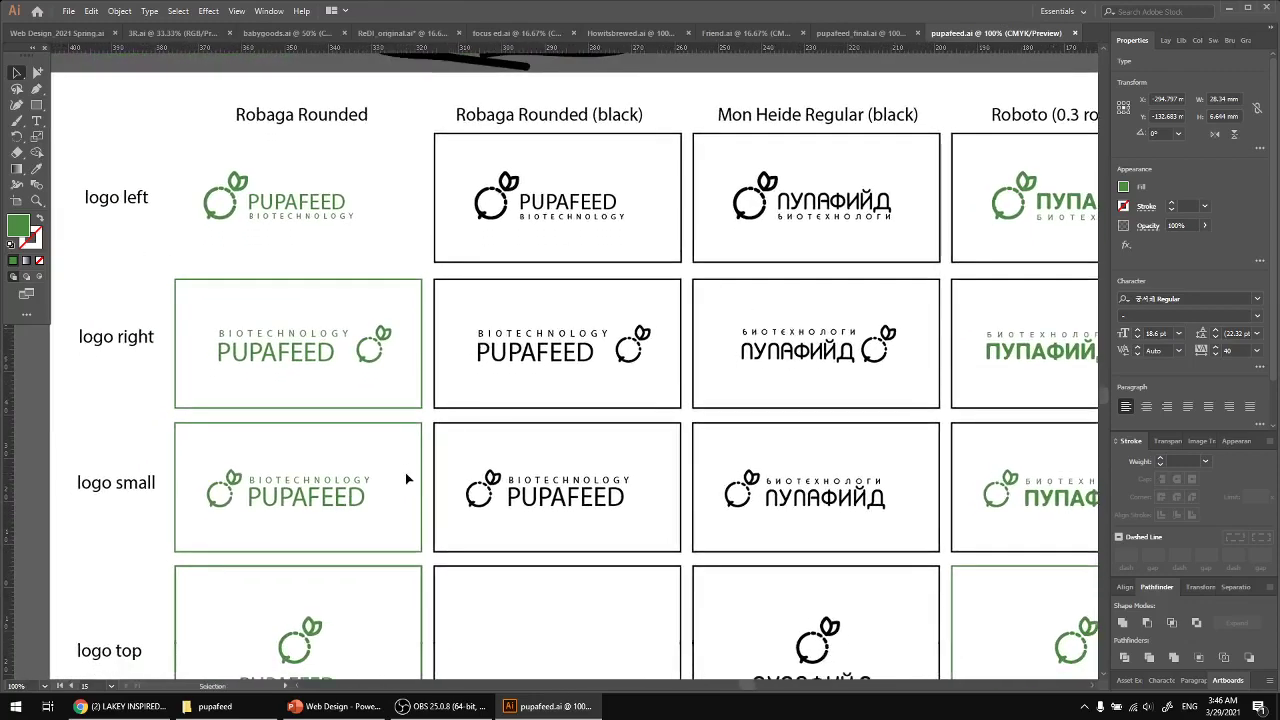
scroll(429, 473, "down", 1)
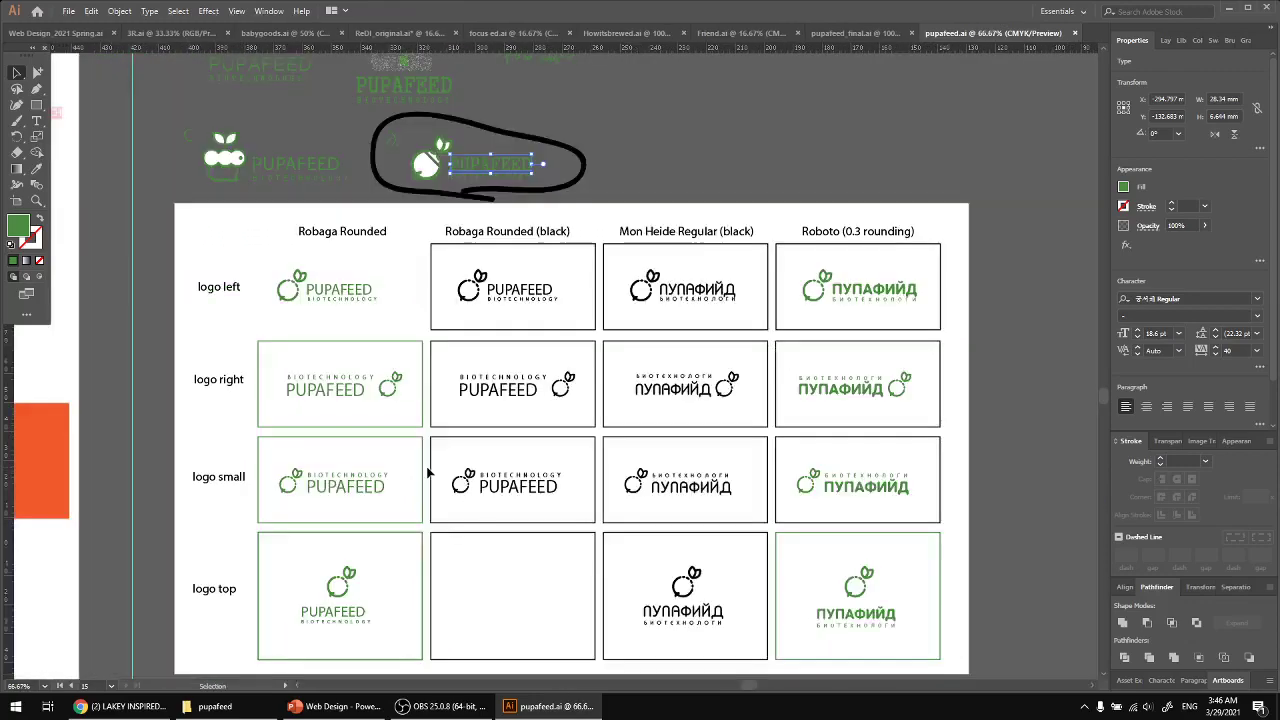
left_click_drag(412, 468, 381, 431)
left_click(942, 378)
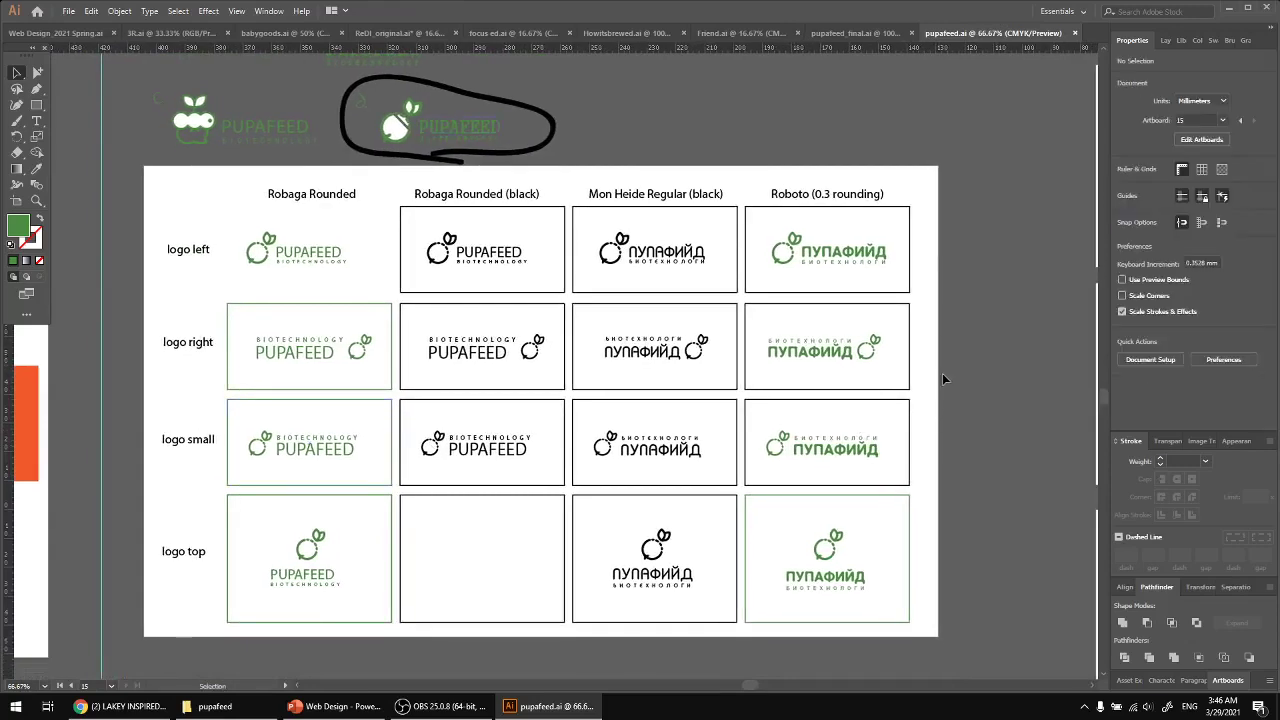